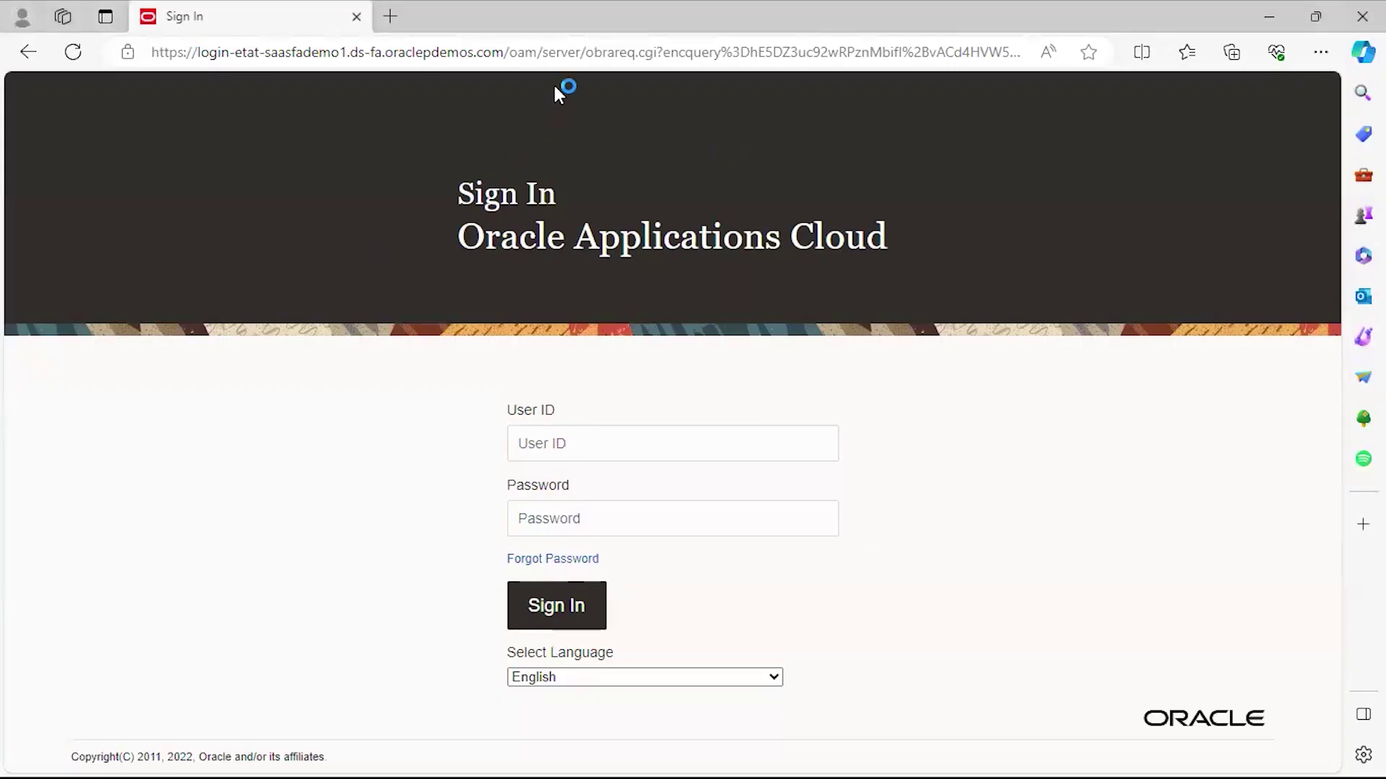
Sign in to Oracle Applications Cloud with the demo HCM user ID and its password.
{"action": "left_click_drag", "start_coordinate": [503, 52], "coordinate": [138, 52]}
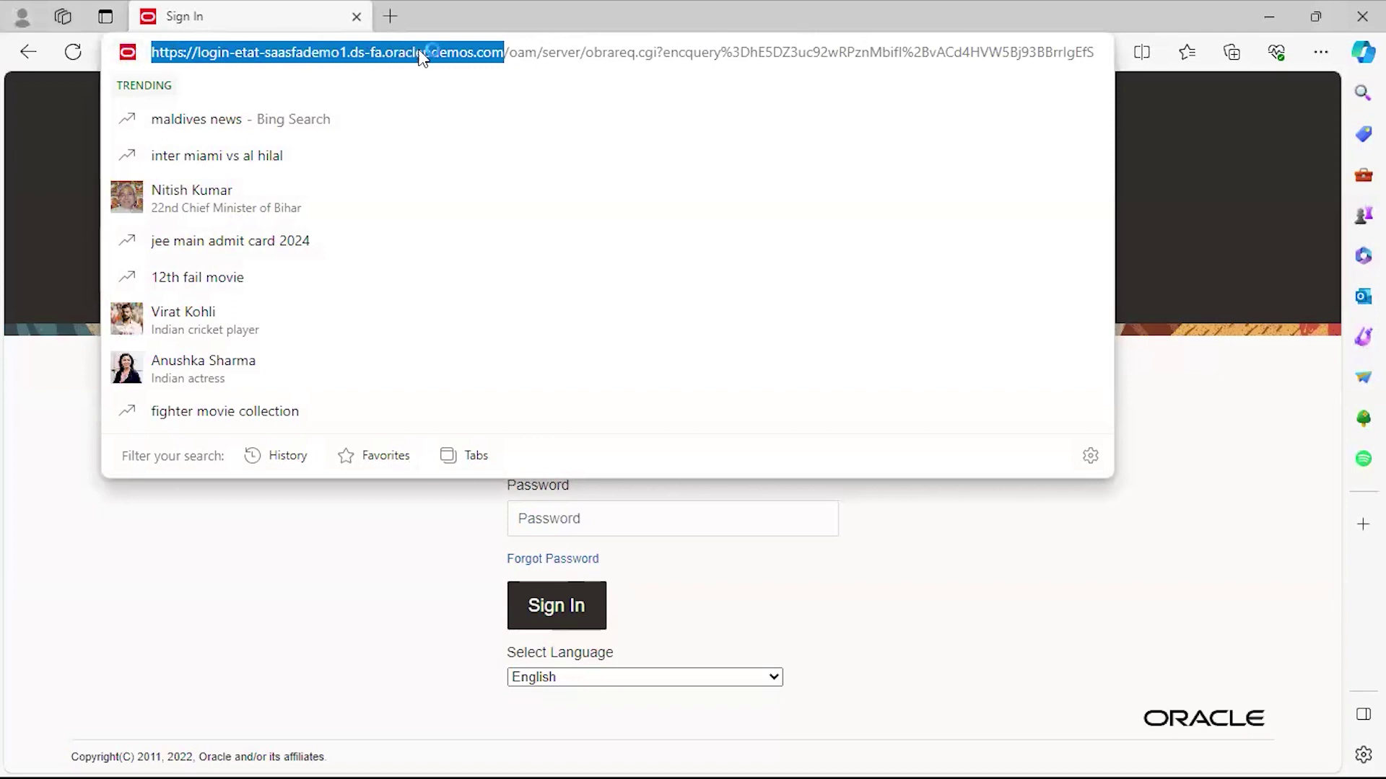
{"action": "left_click", "coordinate": [28, 172]}
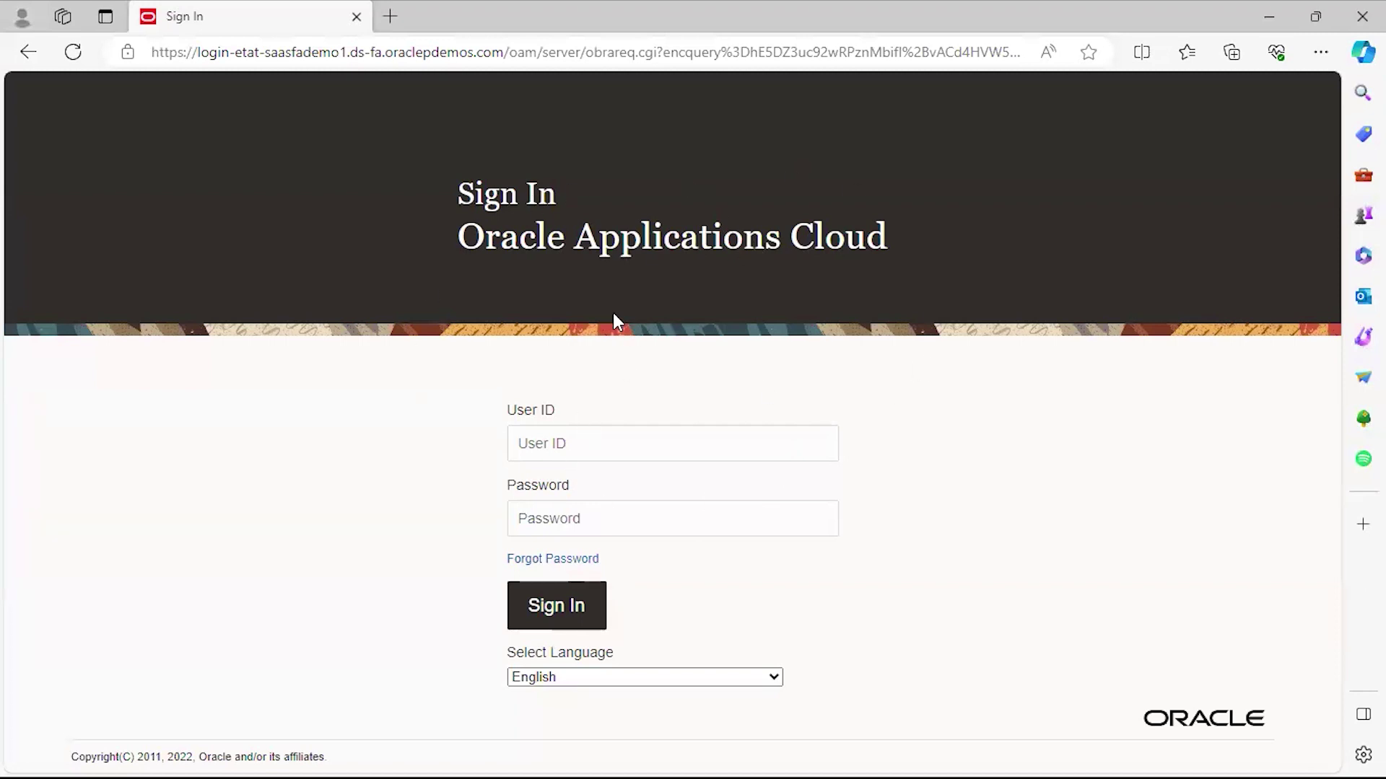
{"action": "left_click", "coordinate": [578, 453]}
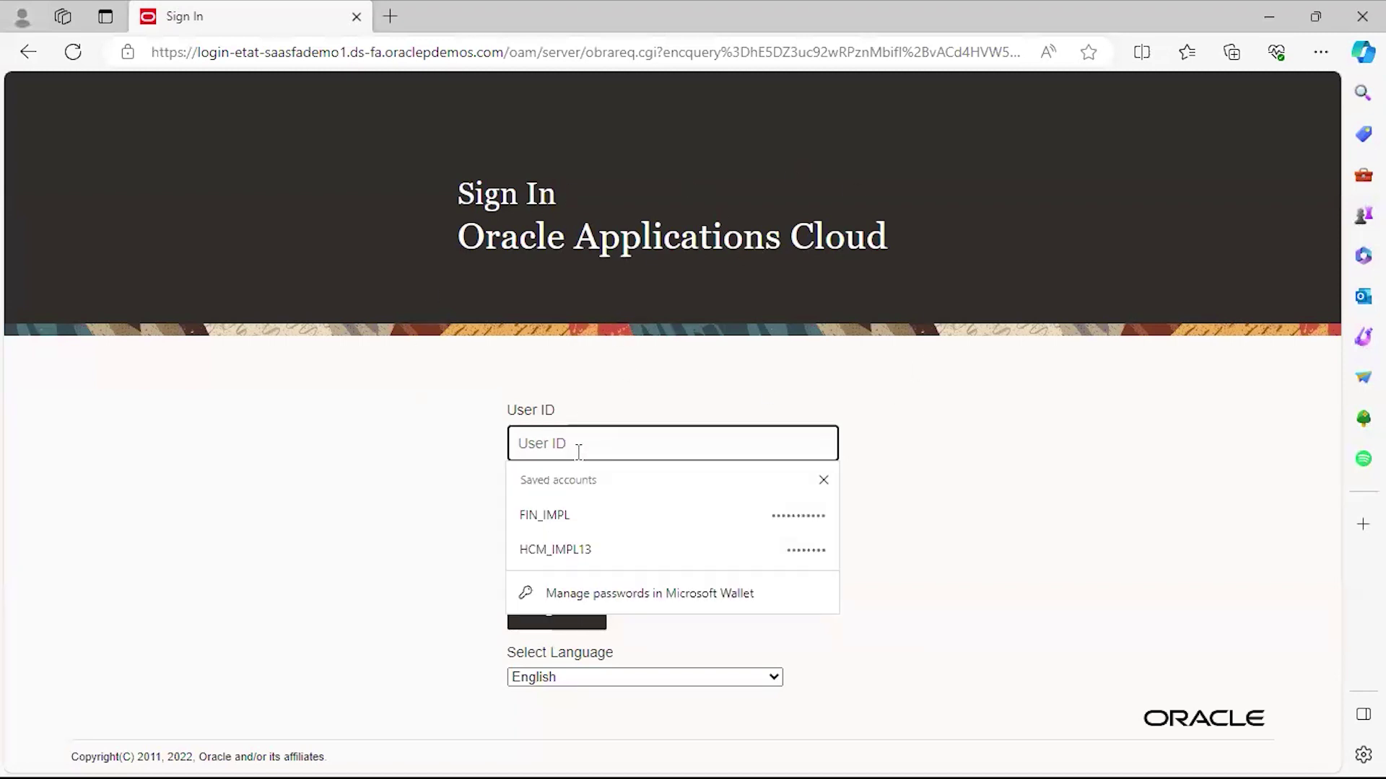
{"action": "left_click", "coordinate": [822, 478]}
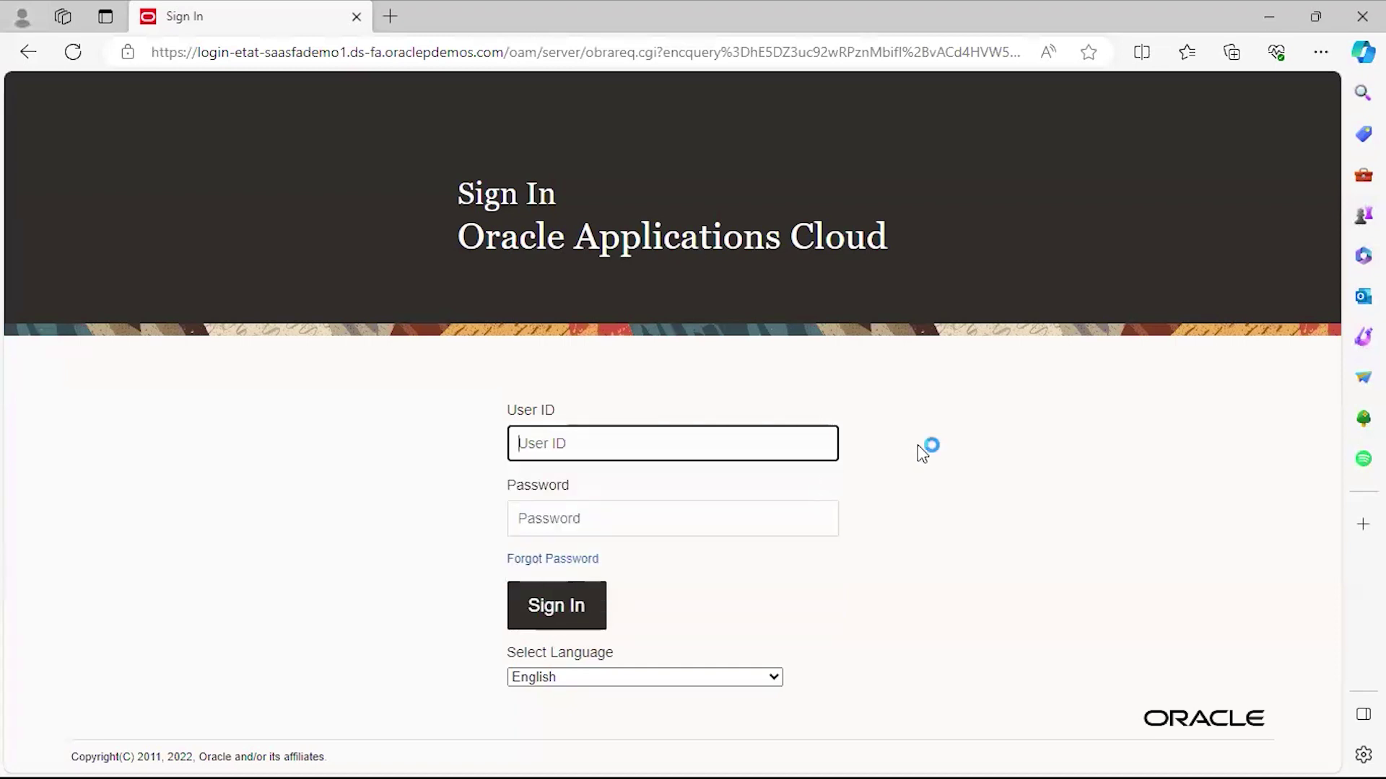
{"action": "type", "text": "H"}
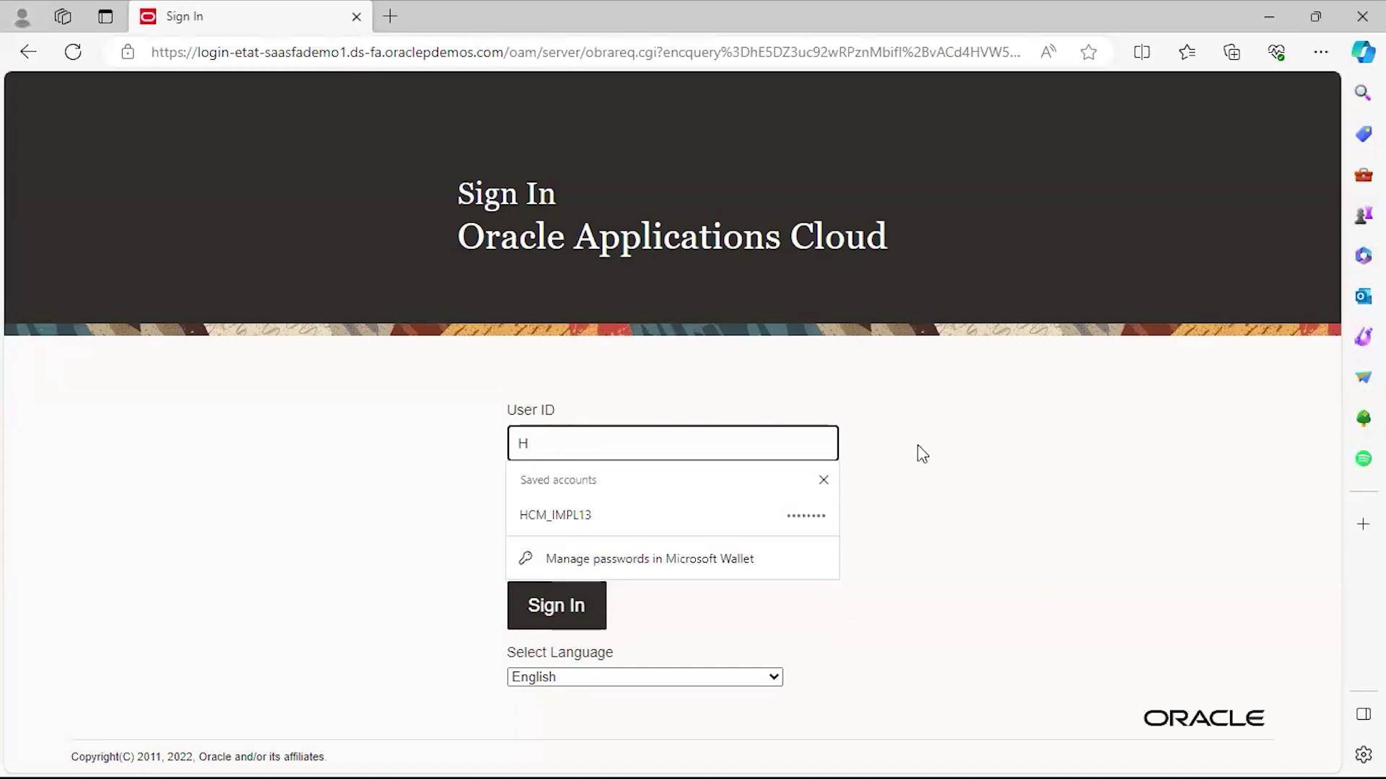
{"action": "type", "text": "CM."}
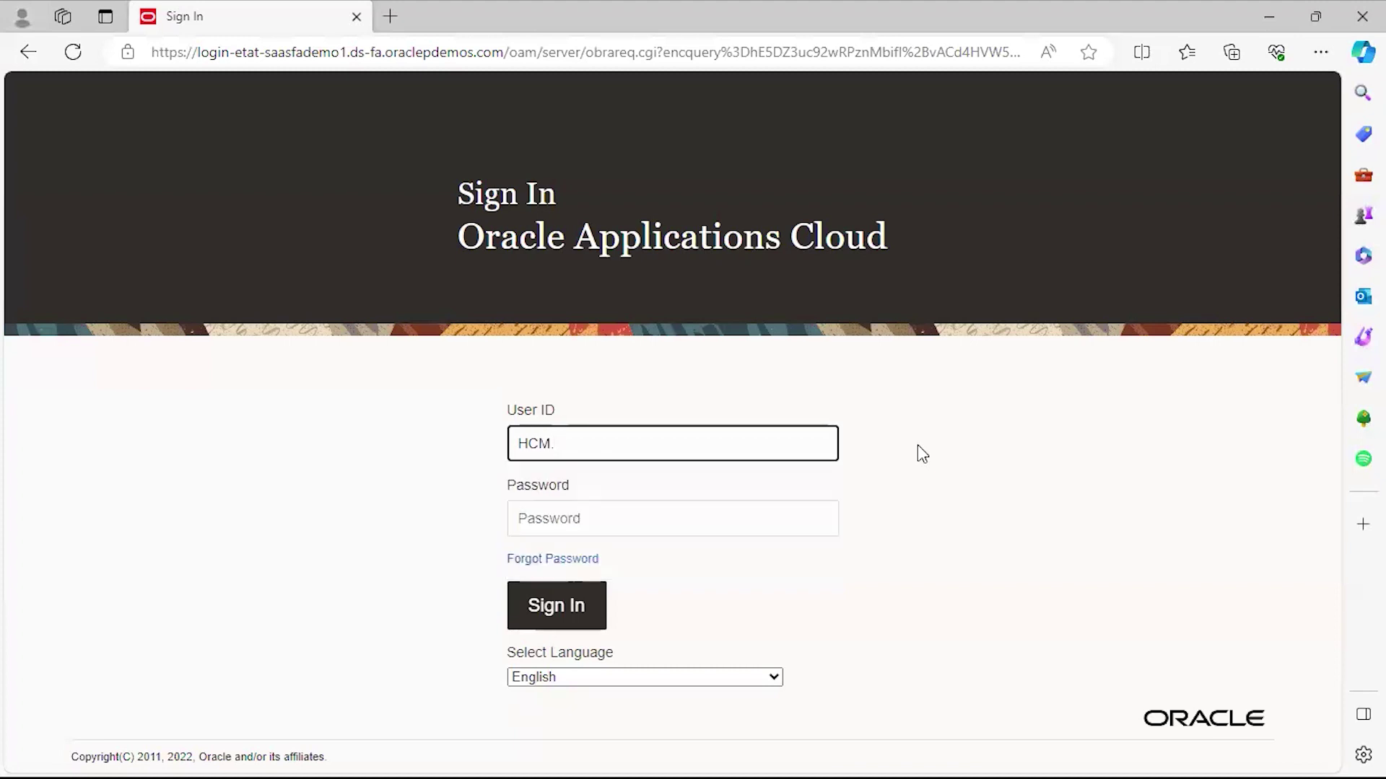
{"action": "type", "text": "JAN"}
{"action": "key", "text": "Tab"}
{"action": "type", "text": "•••••••••••"}
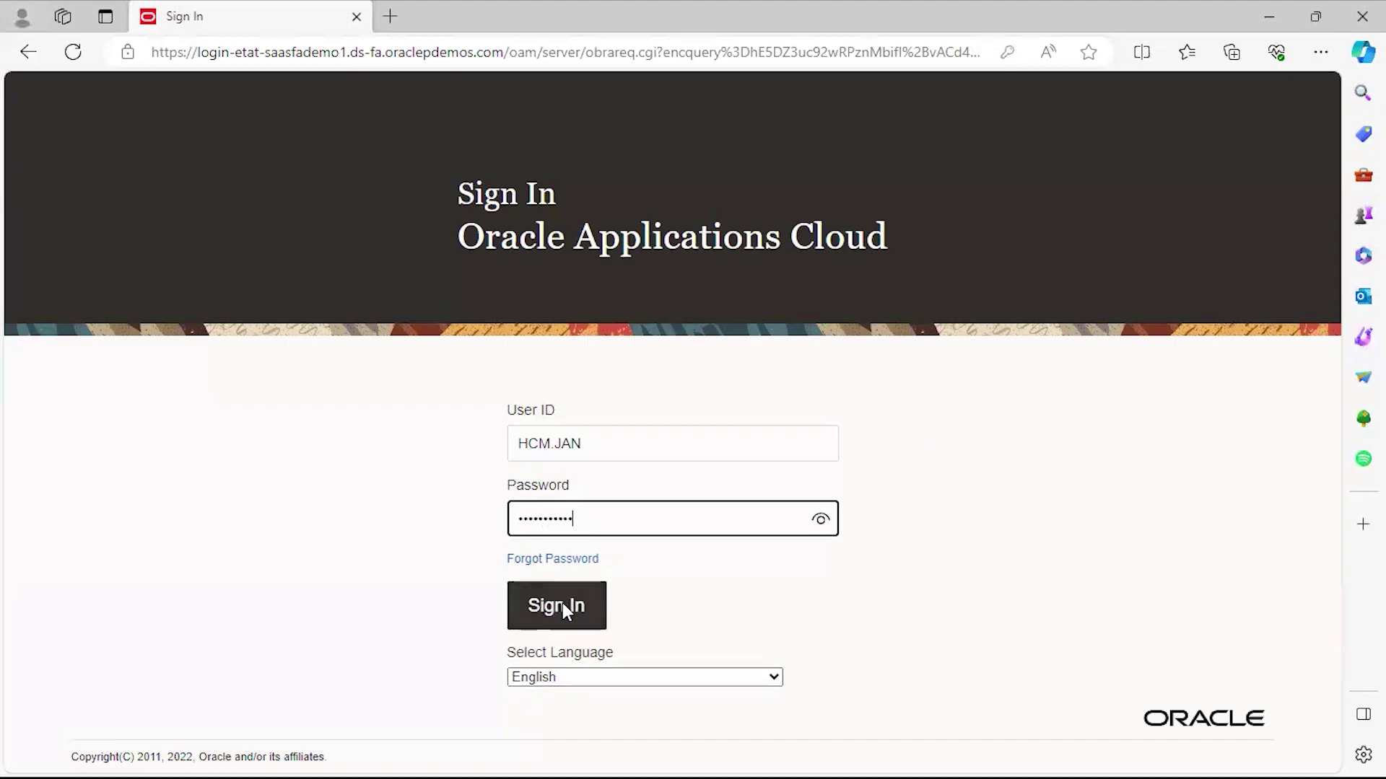
{"action": "left_click", "coordinate": [561, 605]}
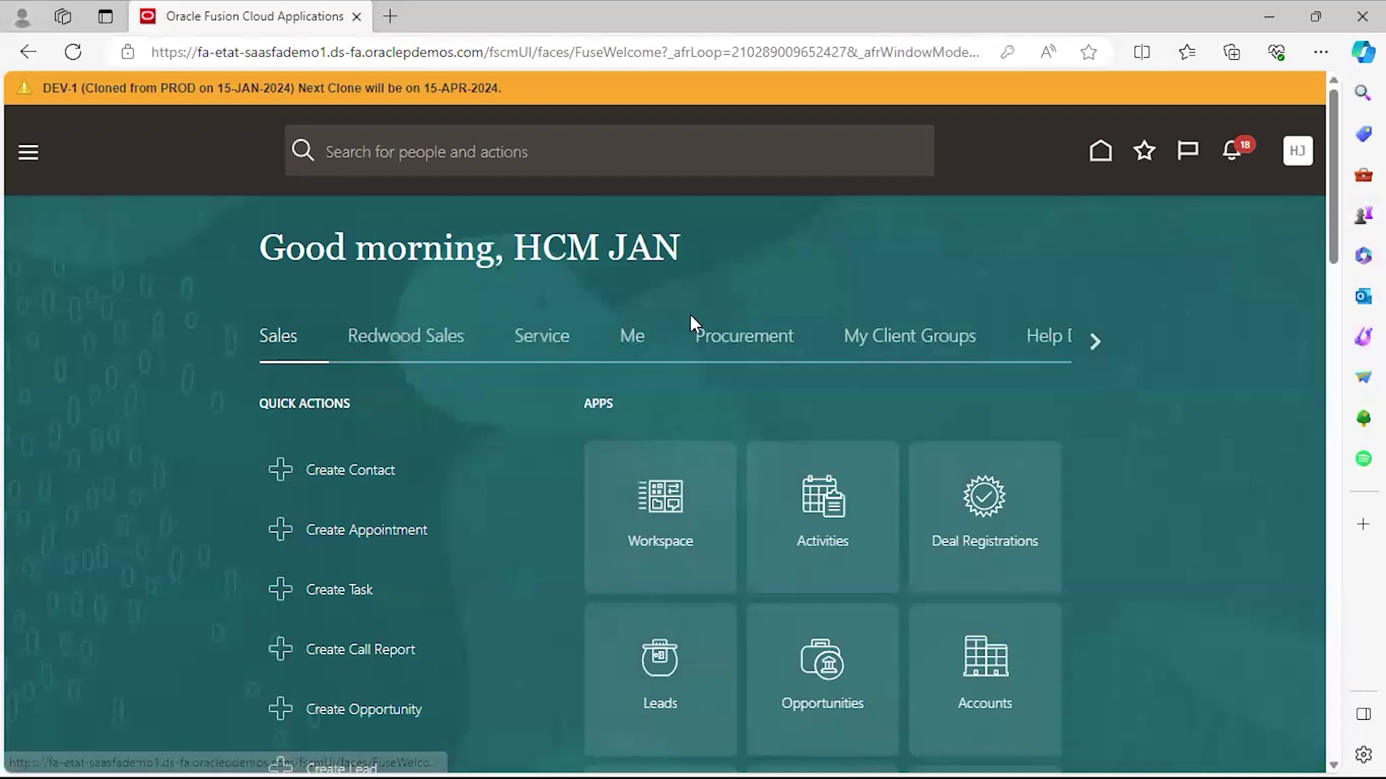
View the Service, Procurement, Product Management, Benefits Administration, Risk Management, Order Management and Supply Chain Execution sections.
{"action": "left_click", "coordinate": [544, 345]}
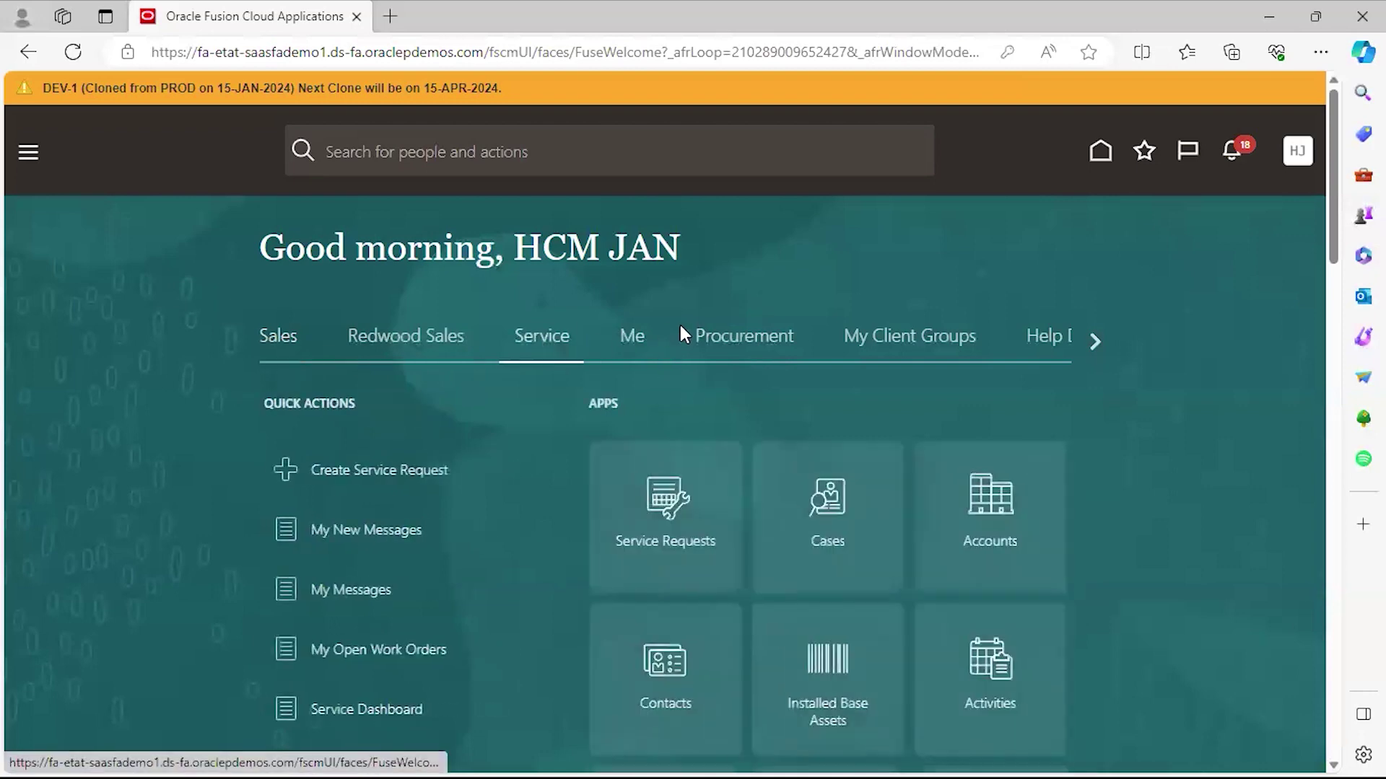
{"action": "left_click", "coordinate": [747, 339]}
{"action": "left_click", "coordinate": [1095, 342]}
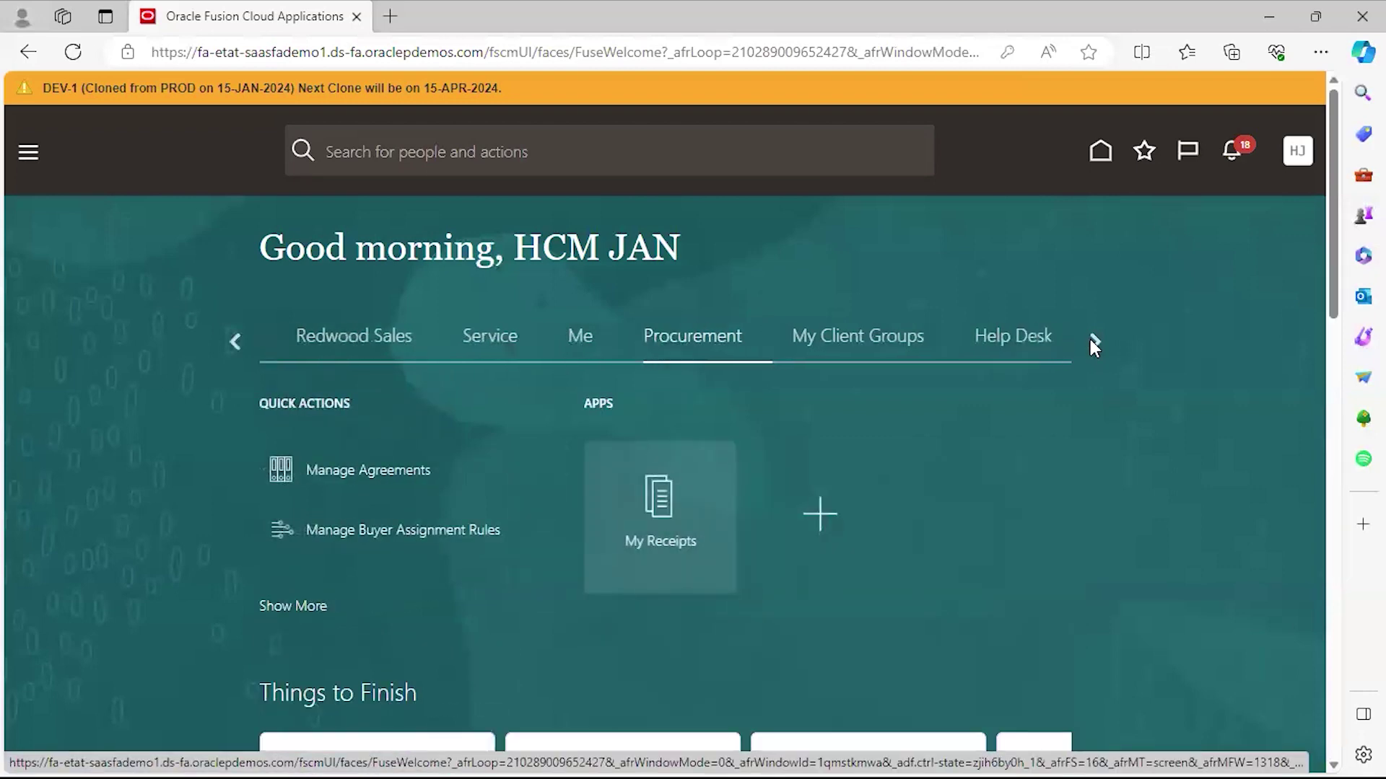
{"action": "left_click", "coordinate": [1095, 342]}
{"action": "left_click", "coordinate": [540, 345]}
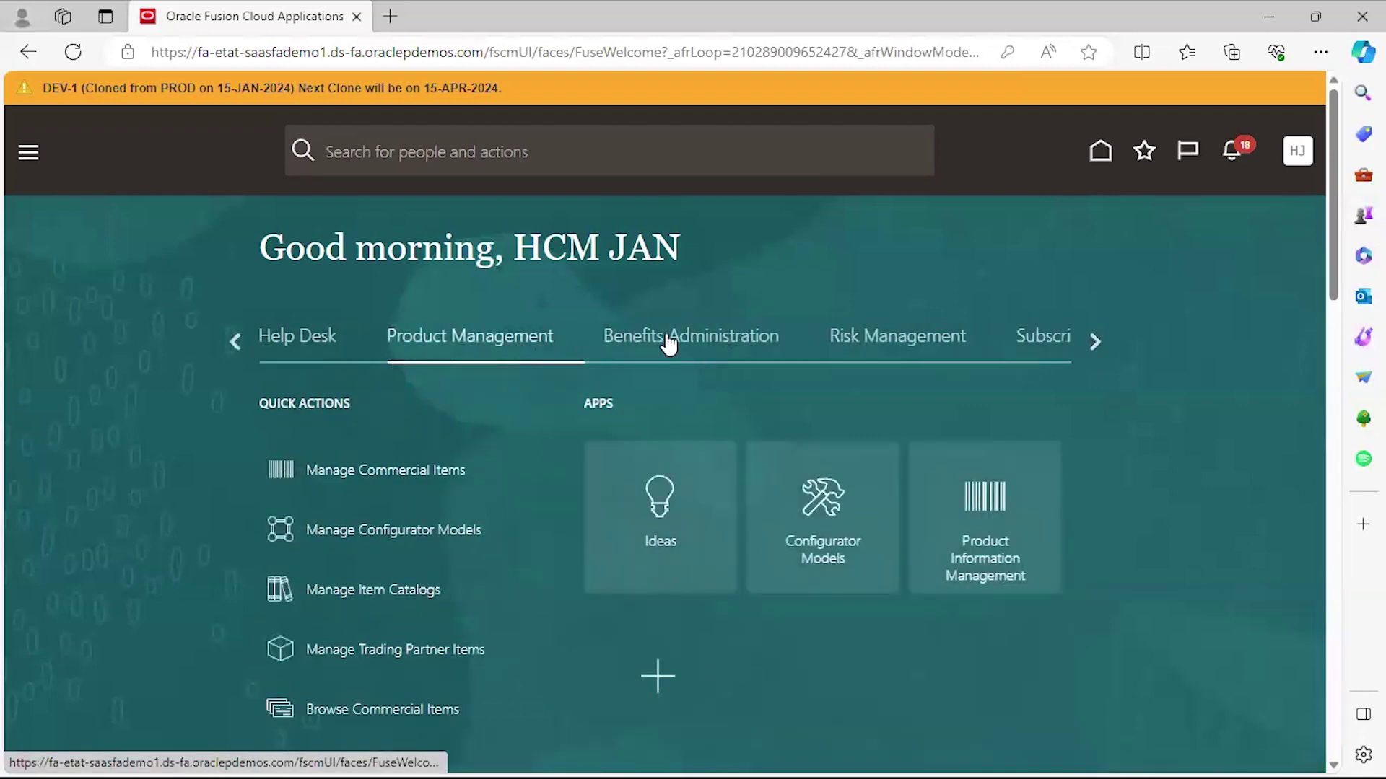
{"action": "left_click", "coordinate": [670, 345]}
{"action": "left_click", "coordinate": [906, 345]}
{"action": "left_click", "coordinate": [1089, 340]}
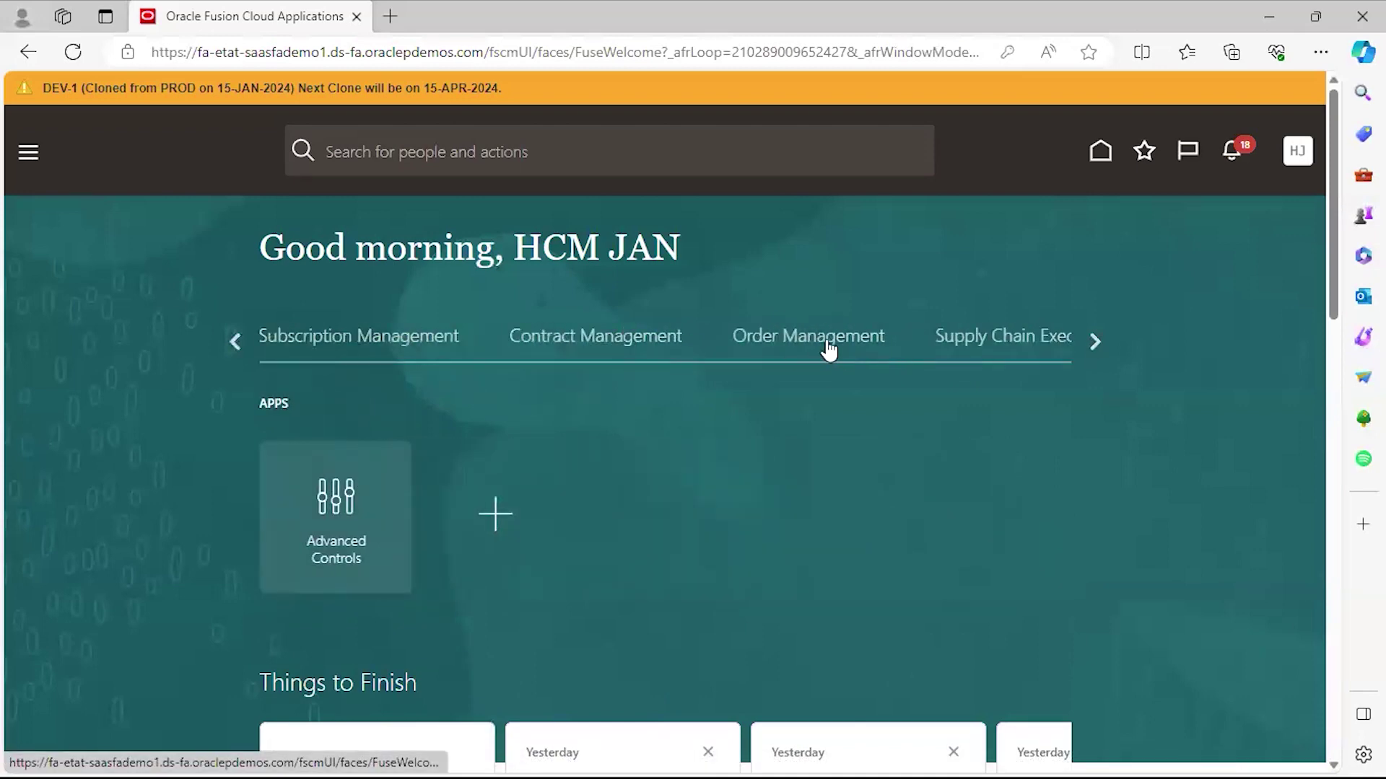
{"action": "left_click", "coordinate": [828, 350]}
{"action": "left_click", "coordinate": [1000, 341]}
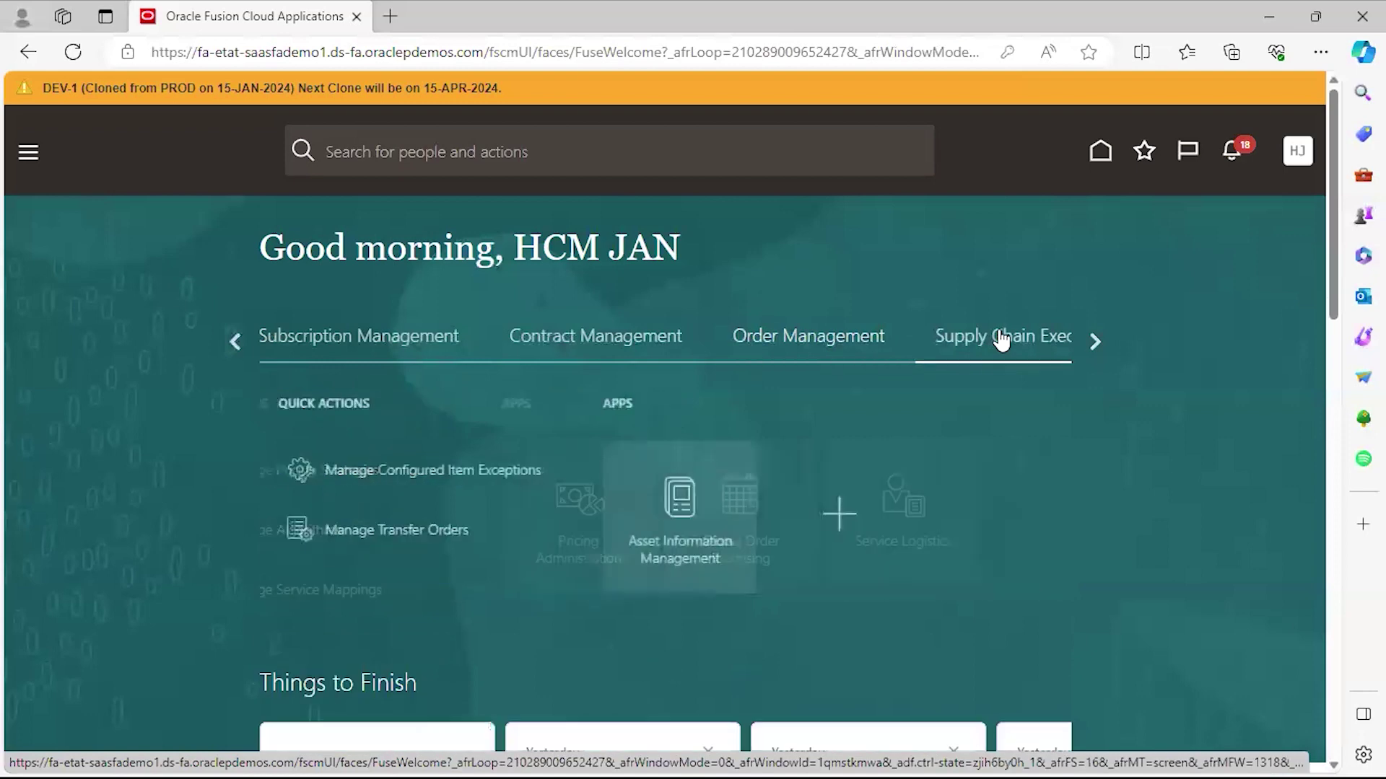
{"action": "left_click", "coordinate": [1093, 340]}
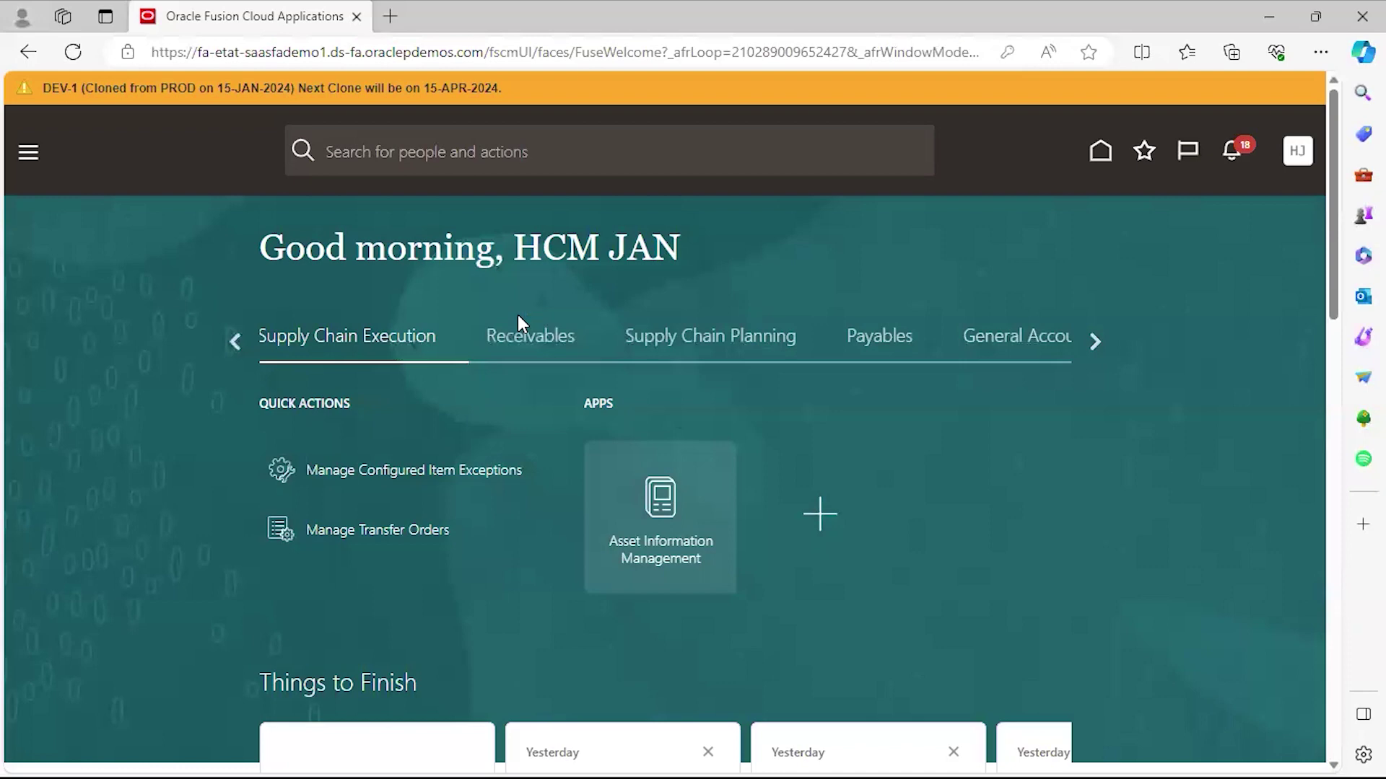
Open Asset Information Management, then view the General Accounting, Intercompany Accounting, Cash Management, Fixed Assets and Lease Accounting sections.
{"action": "left_click", "coordinate": [718, 559]}
{"action": "left_click", "coordinate": [1095, 344]}
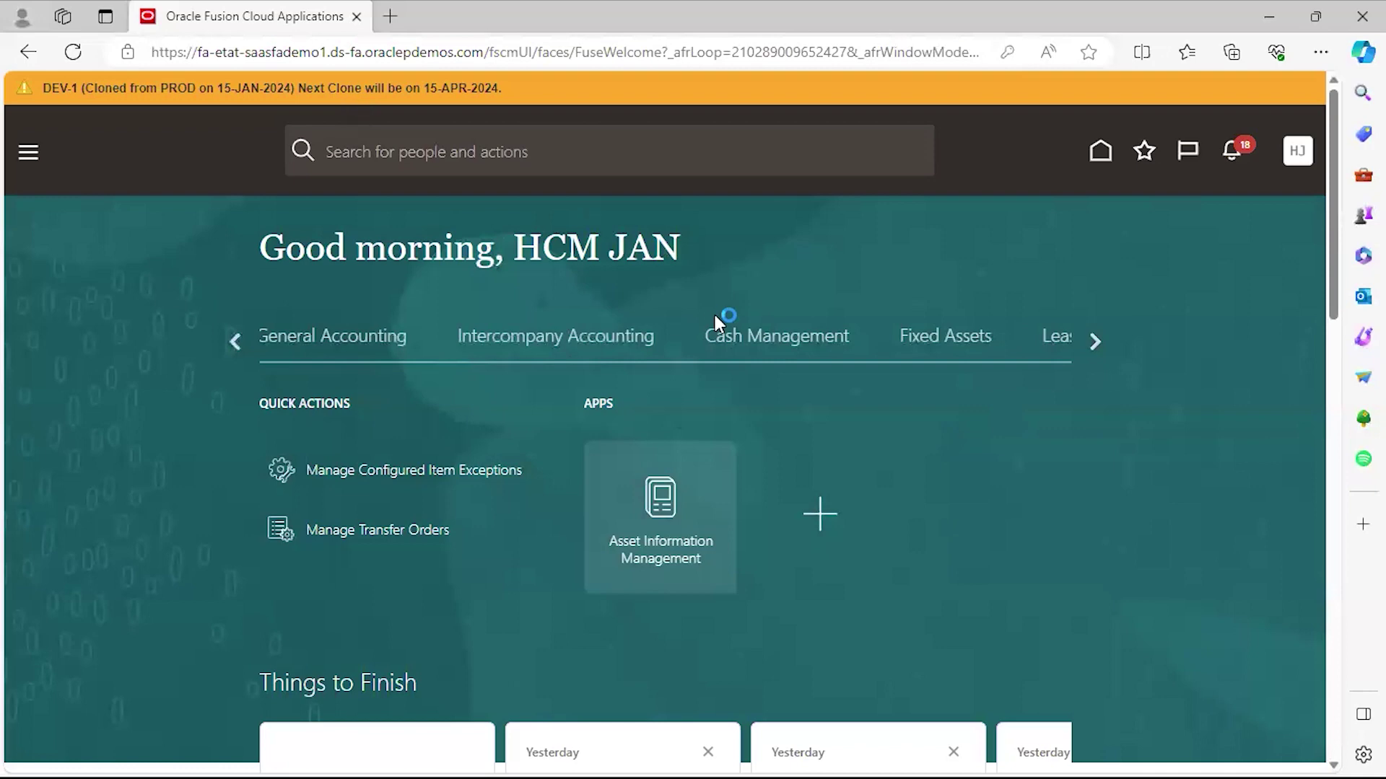
{"action": "left_click", "coordinate": [350, 347]}
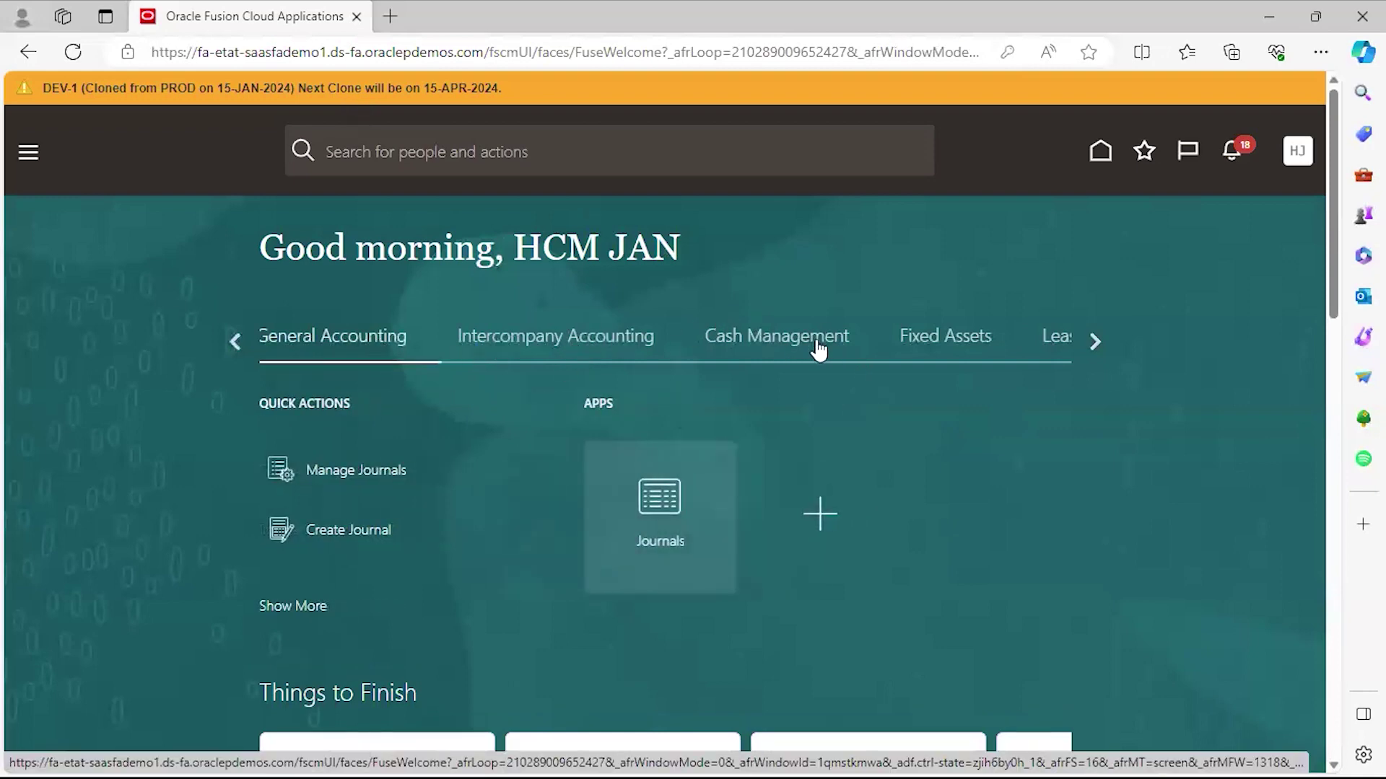
{"action": "left_click", "coordinate": [531, 338]}
{"action": "left_click", "coordinate": [784, 344]}
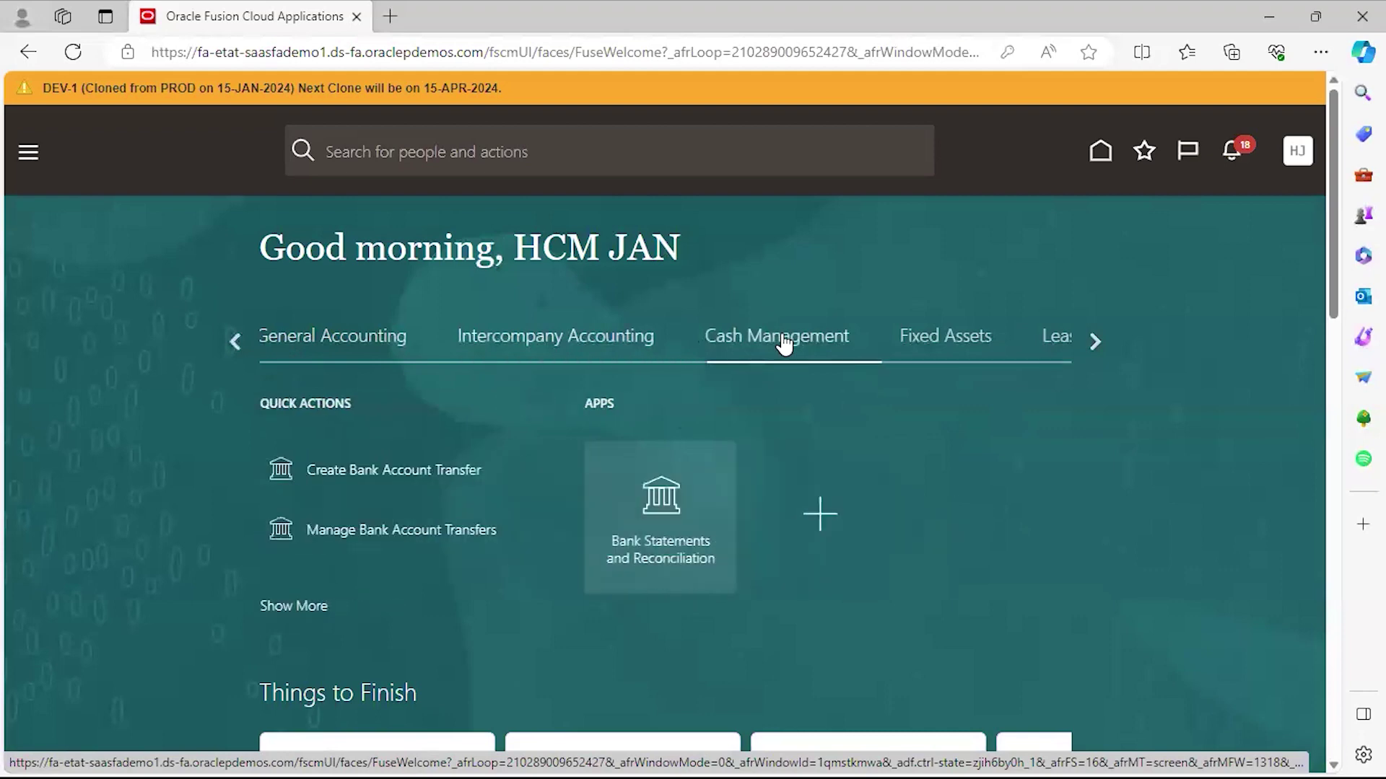
{"action": "left_click", "coordinate": [960, 345]}
{"action": "left_click", "coordinate": [1054, 349]}
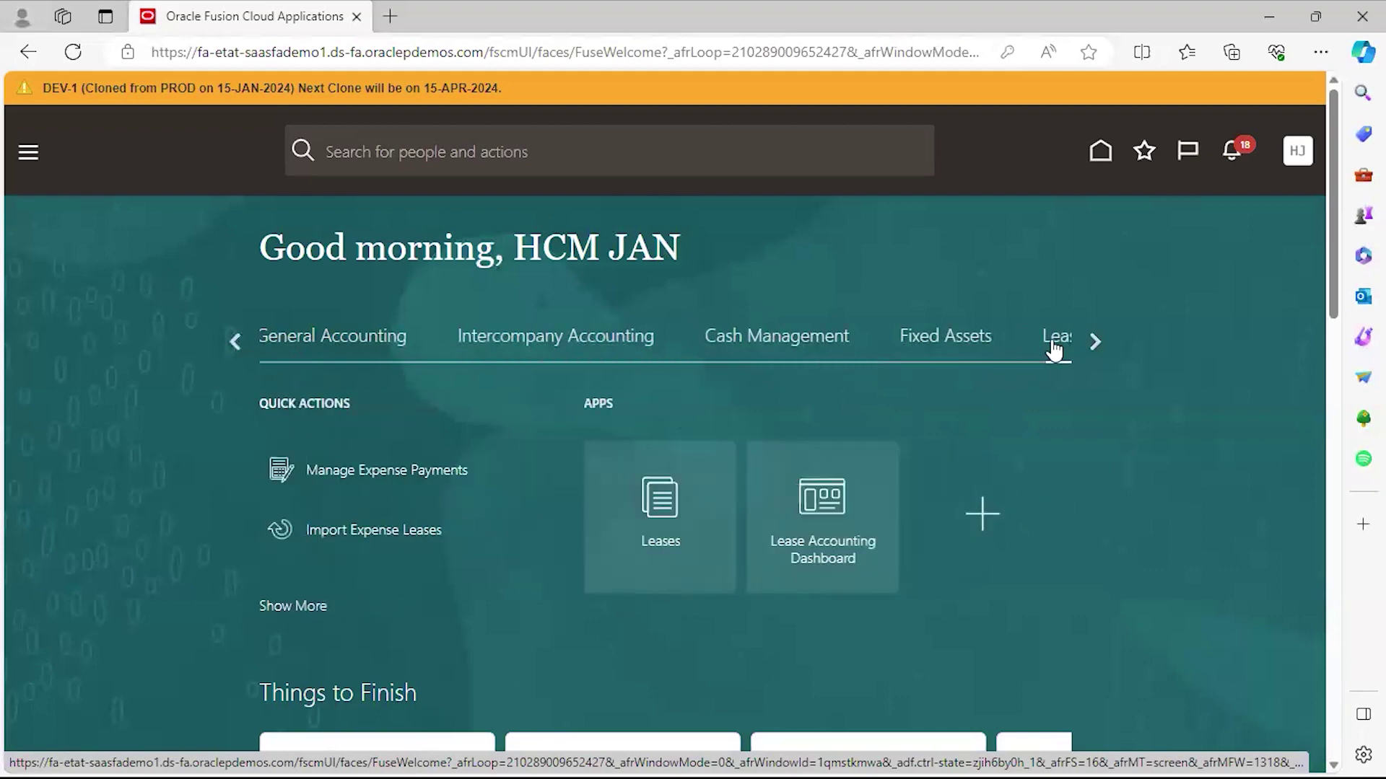
{"action": "left_click", "coordinate": [1104, 338]}
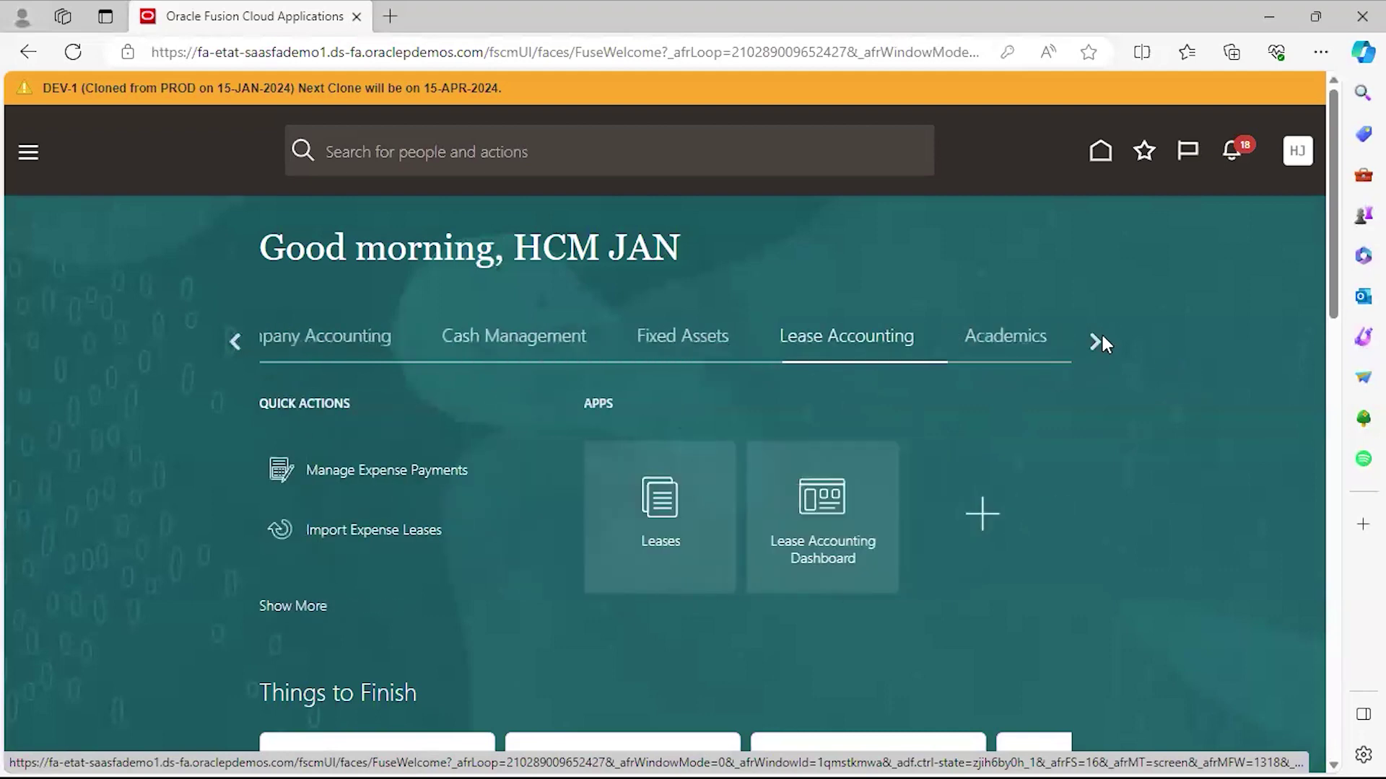
{"action": "left_click", "coordinate": [1102, 336]}
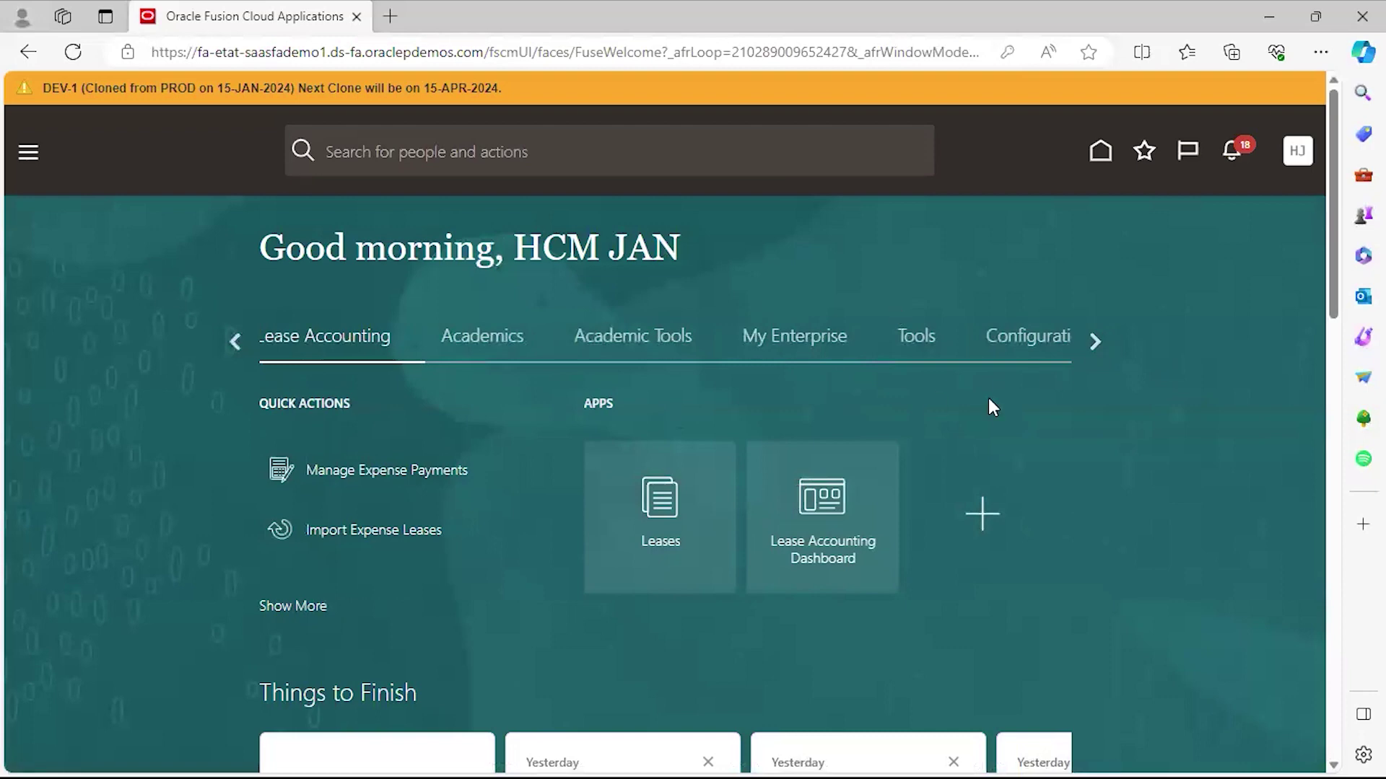
{"action": "left_click", "coordinate": [234, 342]}
{"action": "left_click", "coordinate": [235, 342]}
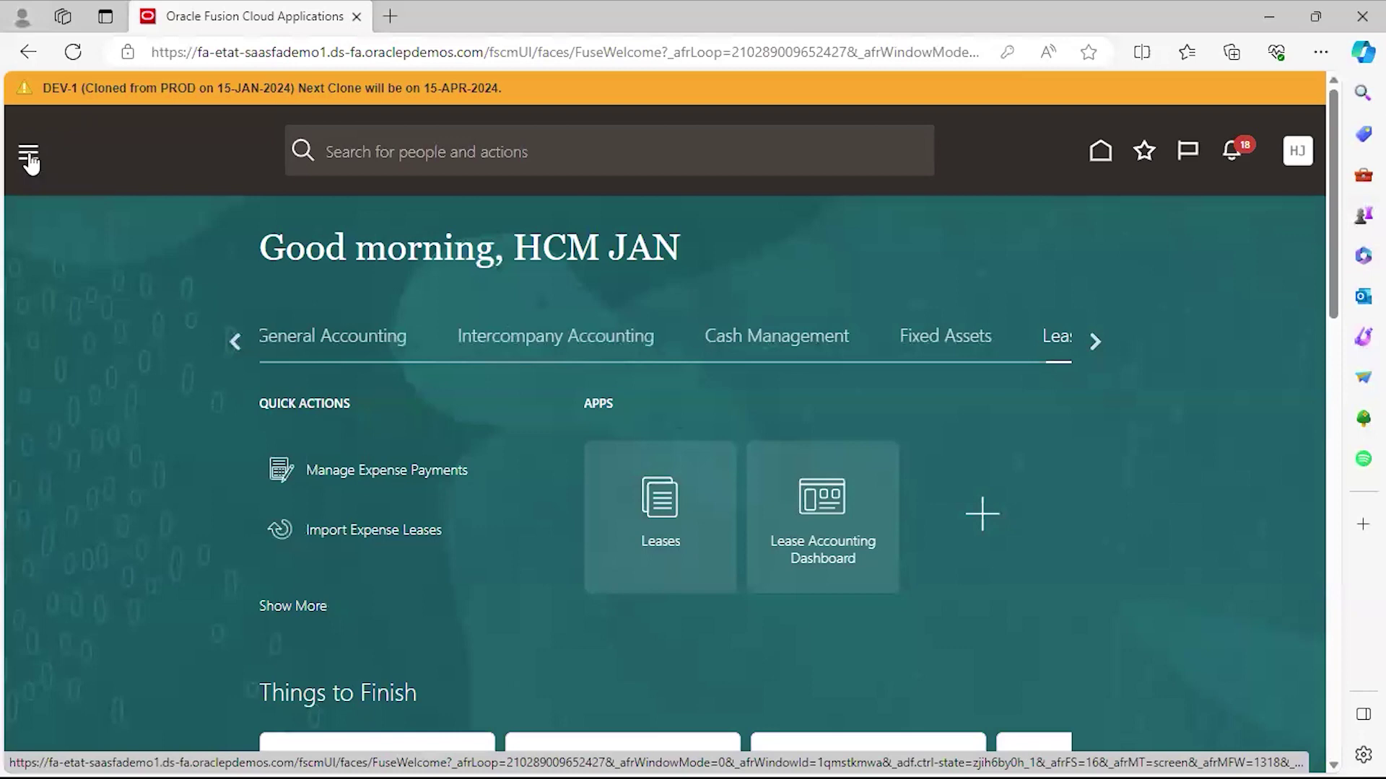
Open the Navigator and scroll down to the Payables, Cash Management and Fixed Assets work areas.
{"action": "left_click", "coordinate": [29, 156]}
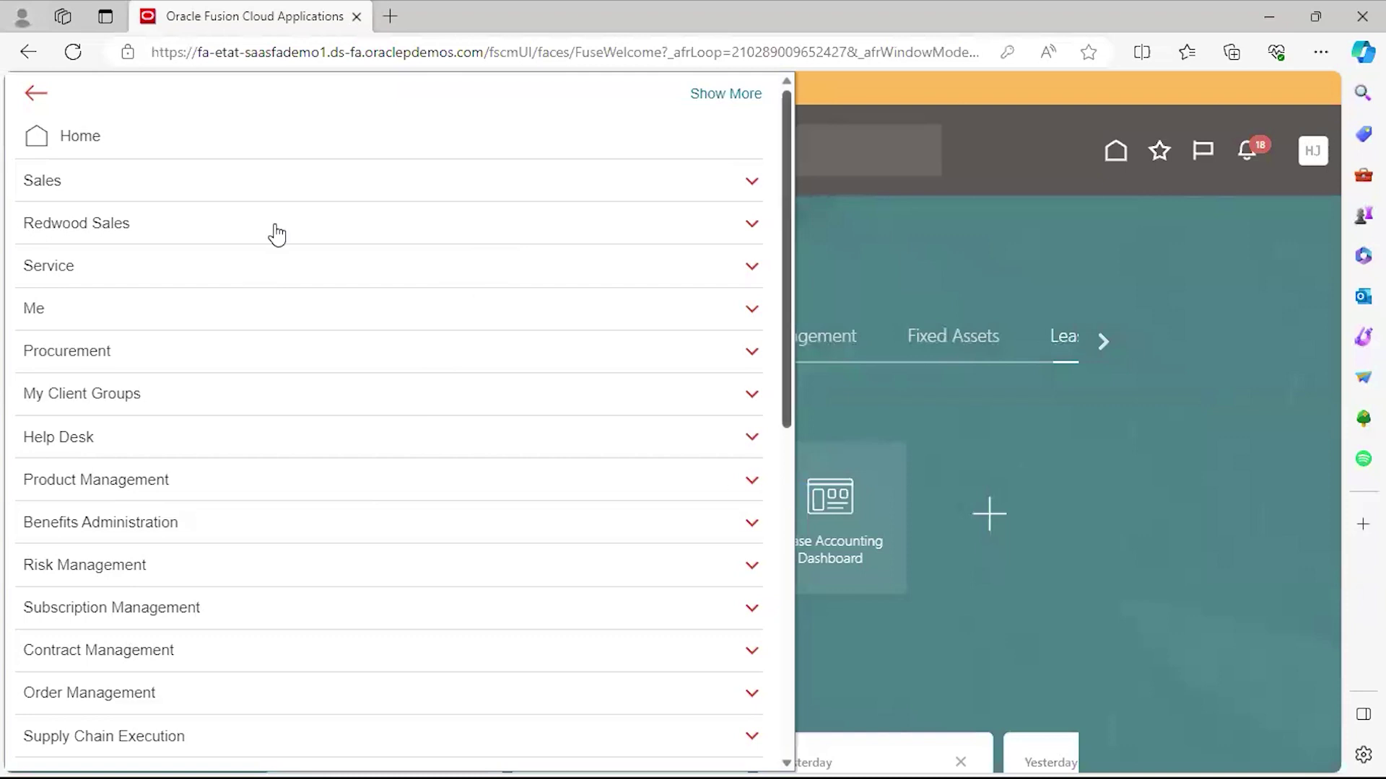
{"action": "scroll", "coordinate": [111, 381], "scroll_direction": "down", "scroll_amount": 7}
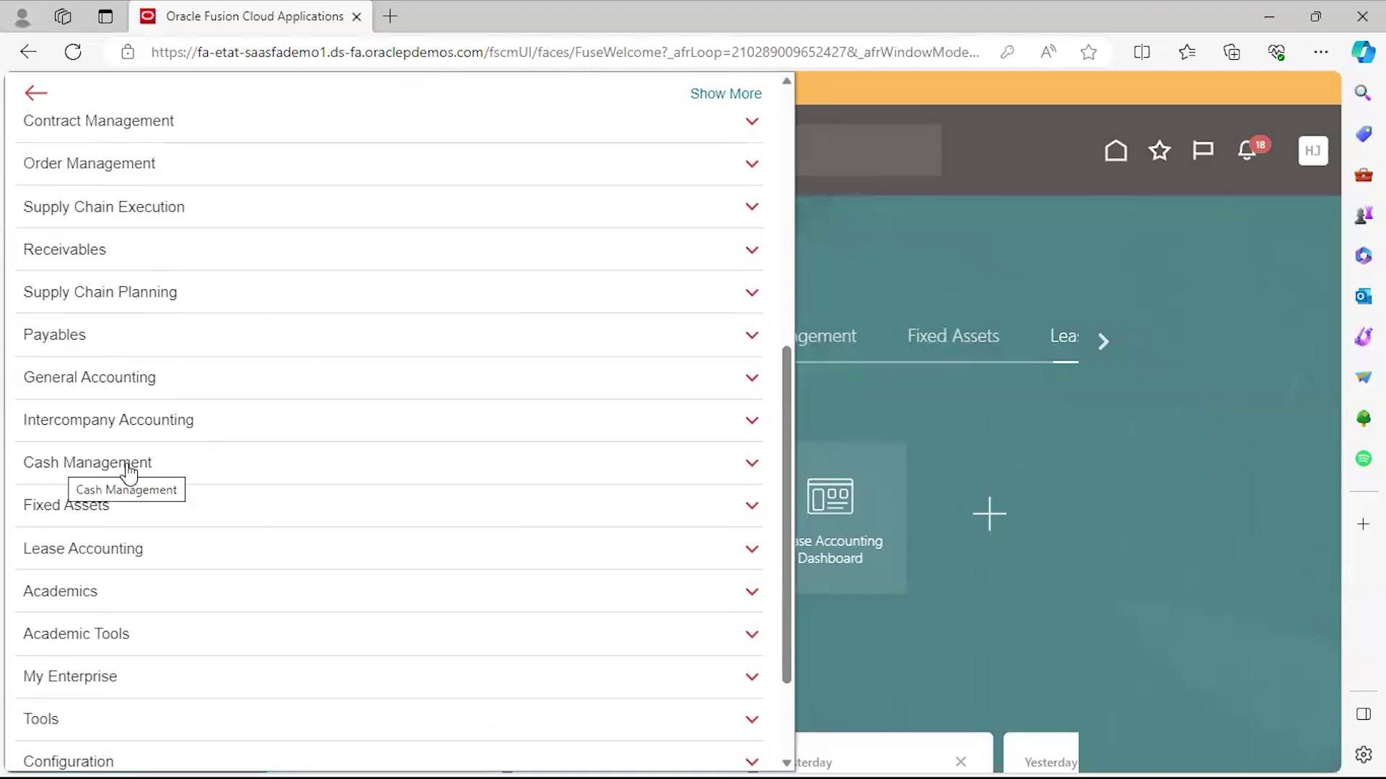
Expand Cash Management and Fixed Assets in the Navigator, then return the panel to its top.
{"action": "left_click", "coordinate": [433, 463]}
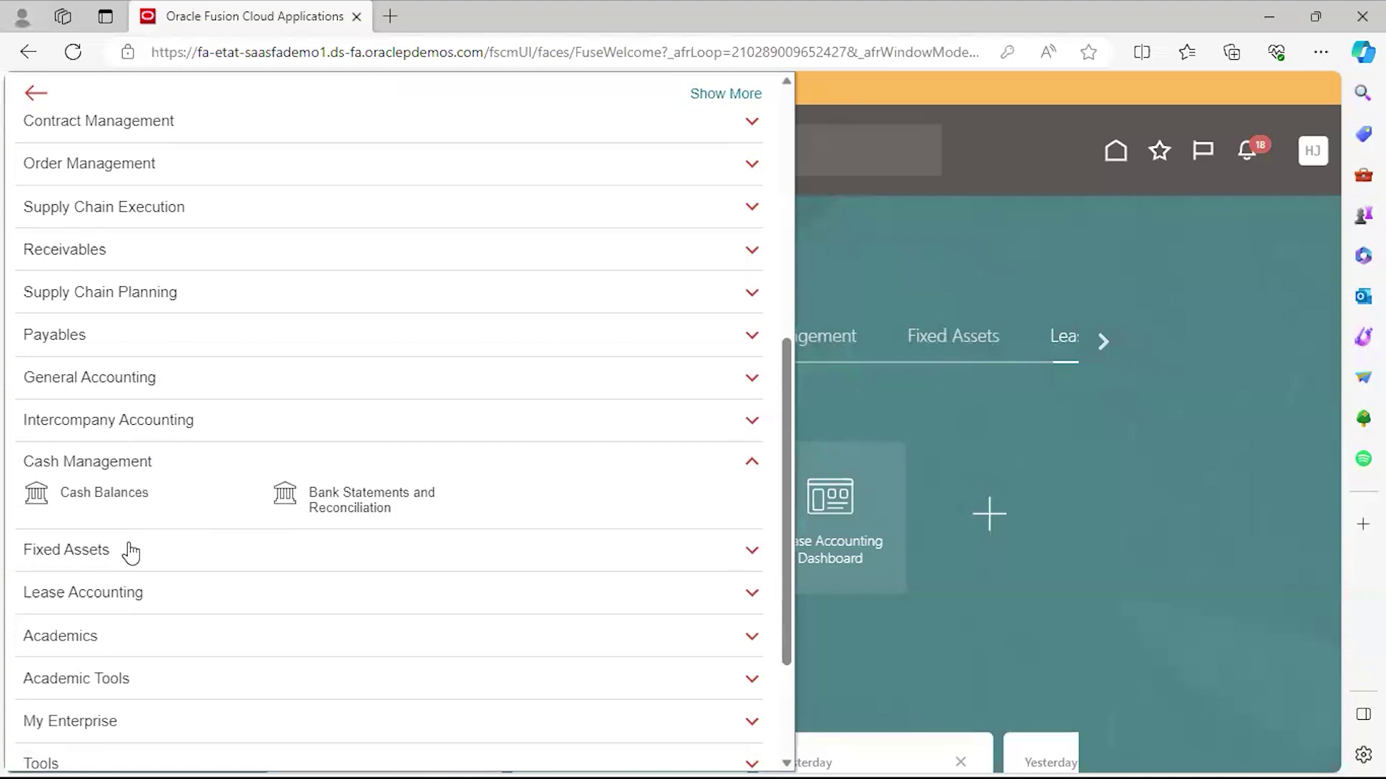
{"action": "left_click", "coordinate": [76, 563]}
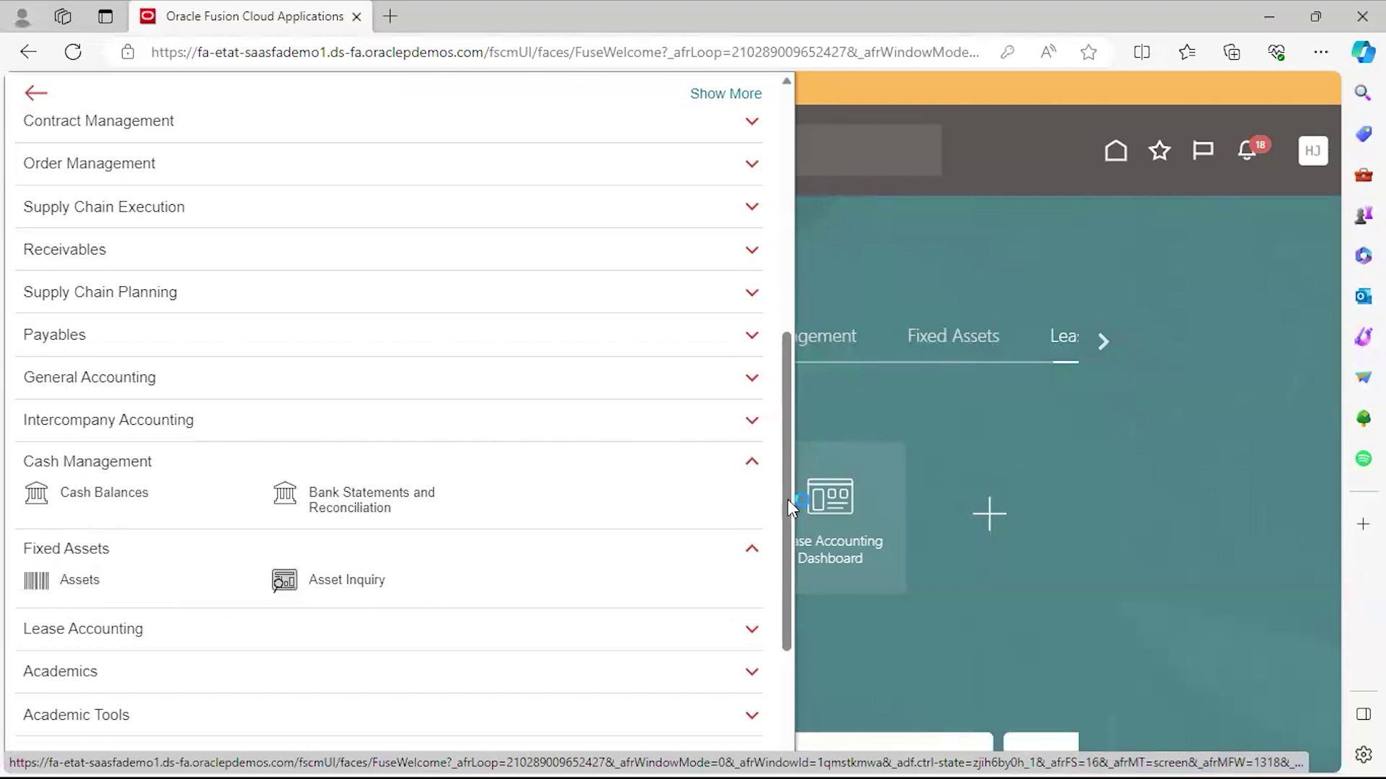
{"action": "scroll", "coordinate": [219, 594], "scroll_direction": "down", "scroll_amount": 3}
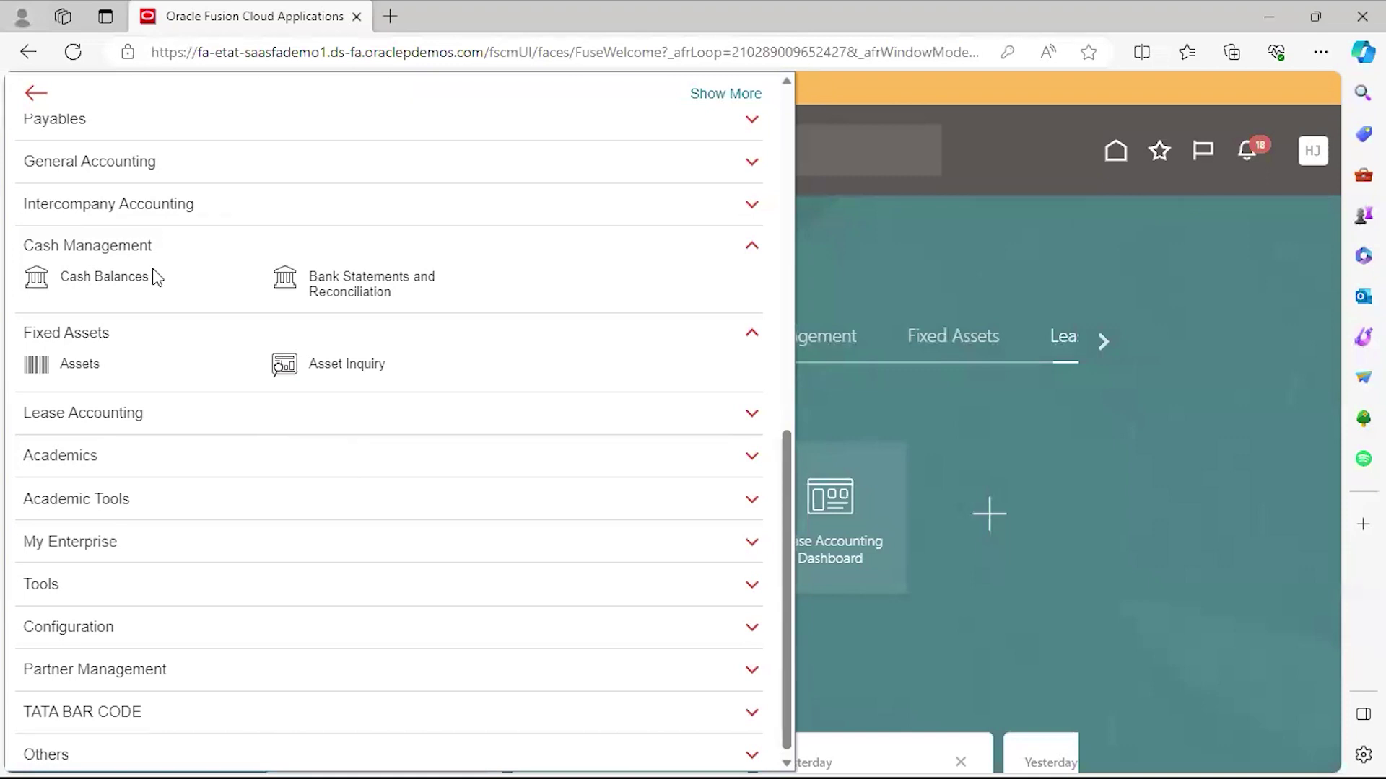
{"action": "left_click", "coordinate": [35, 94]}
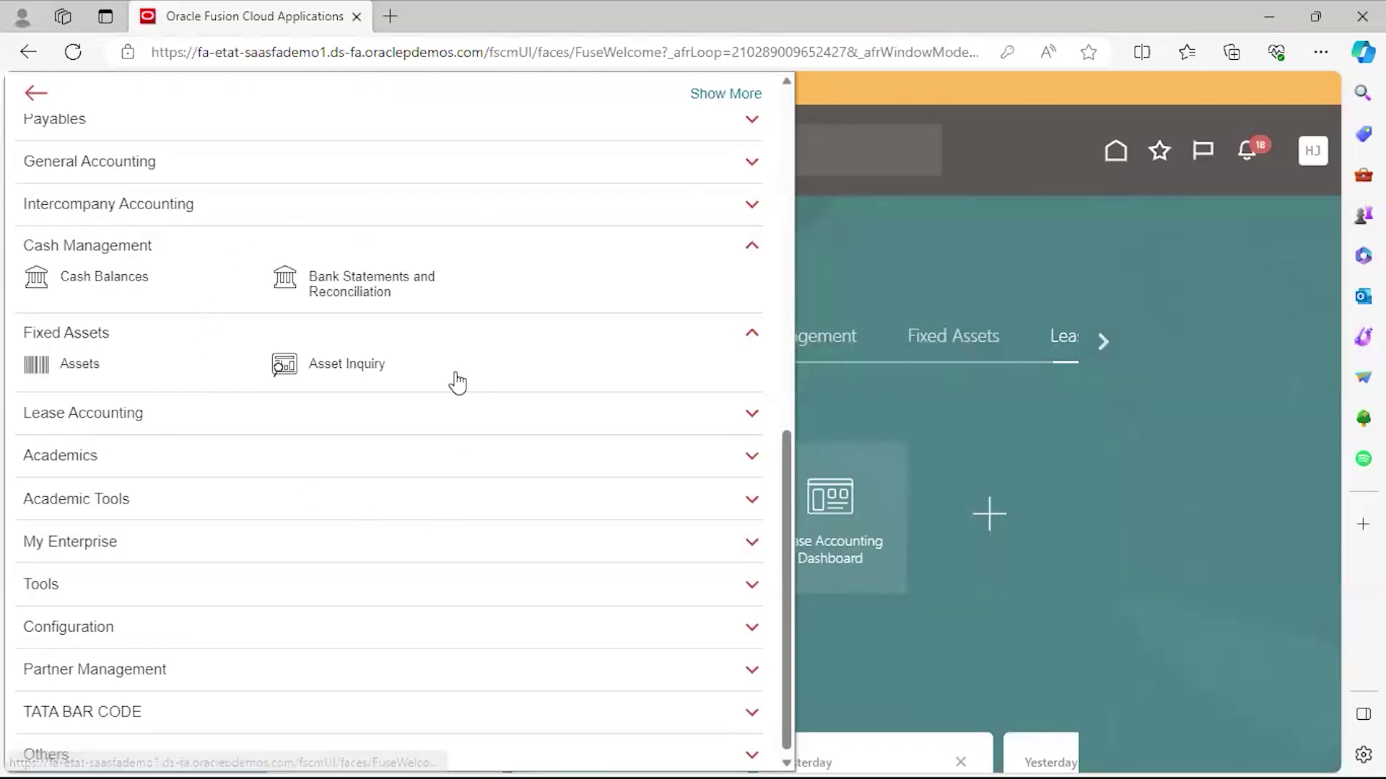
{"action": "left_click_drag", "start_coordinate": [785, 510], "coordinate": [786, 98]}
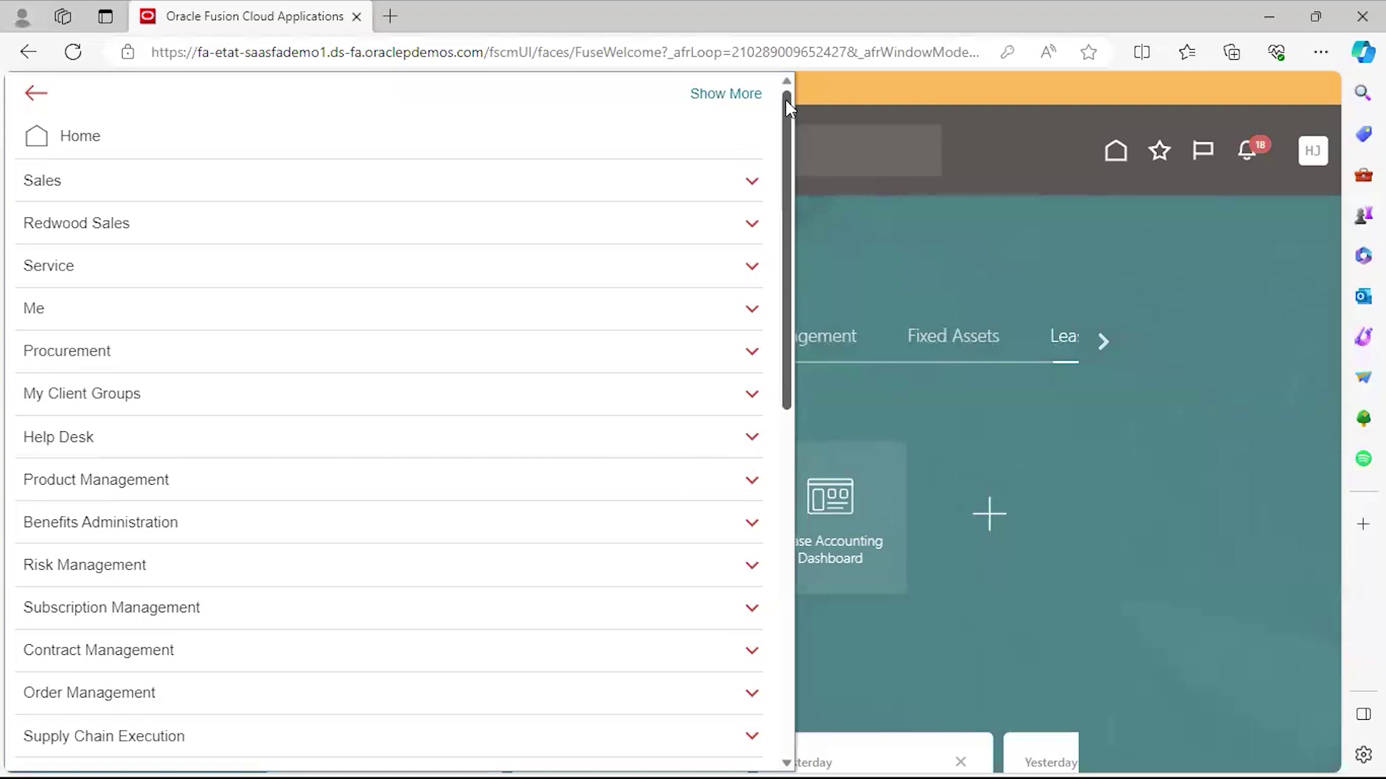
Close the Navigator and go back to the home page.
{"action": "left_click", "coordinate": [844, 211]}
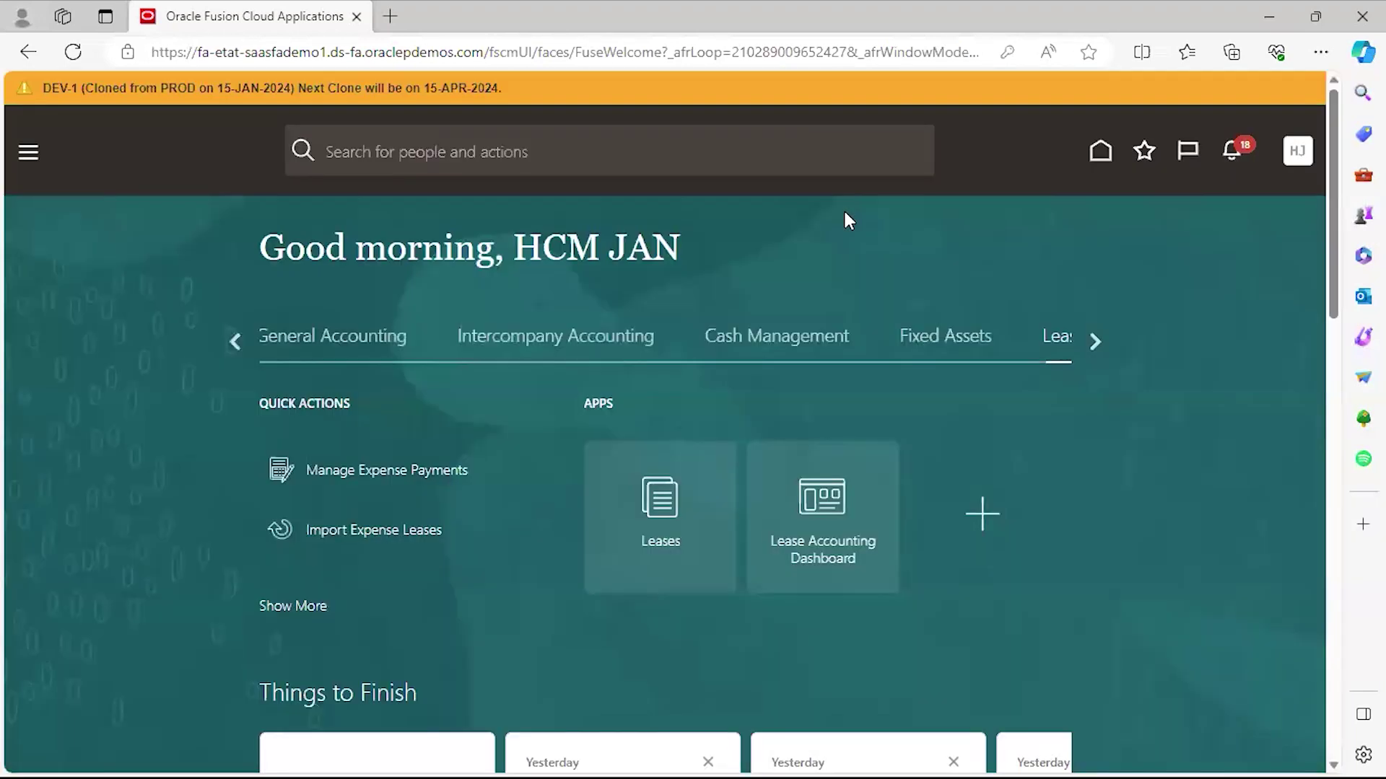
{"action": "left_click", "coordinate": [1101, 155]}
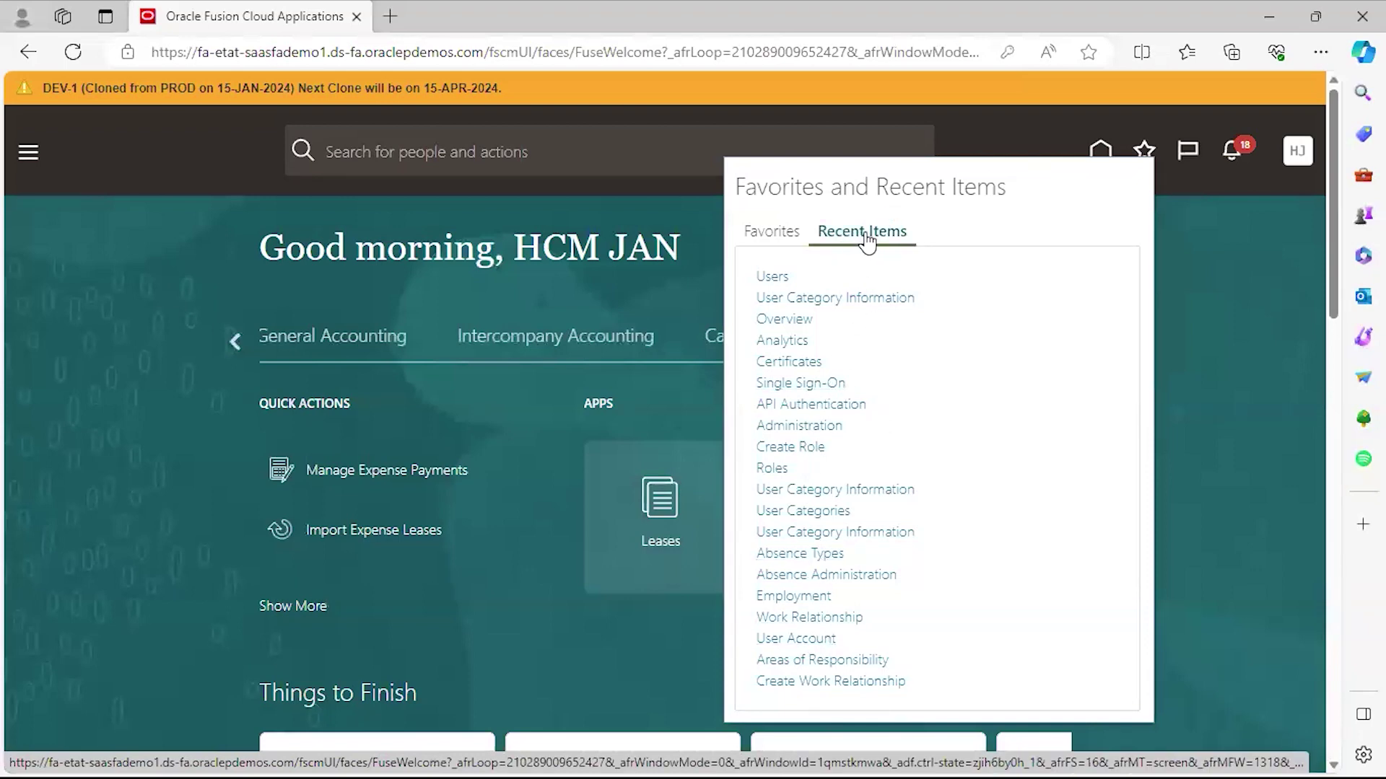
Switch the Favorites and Recent Items panel to its Favorites list, which is still empty.
{"action": "left_click", "coordinate": [766, 237]}
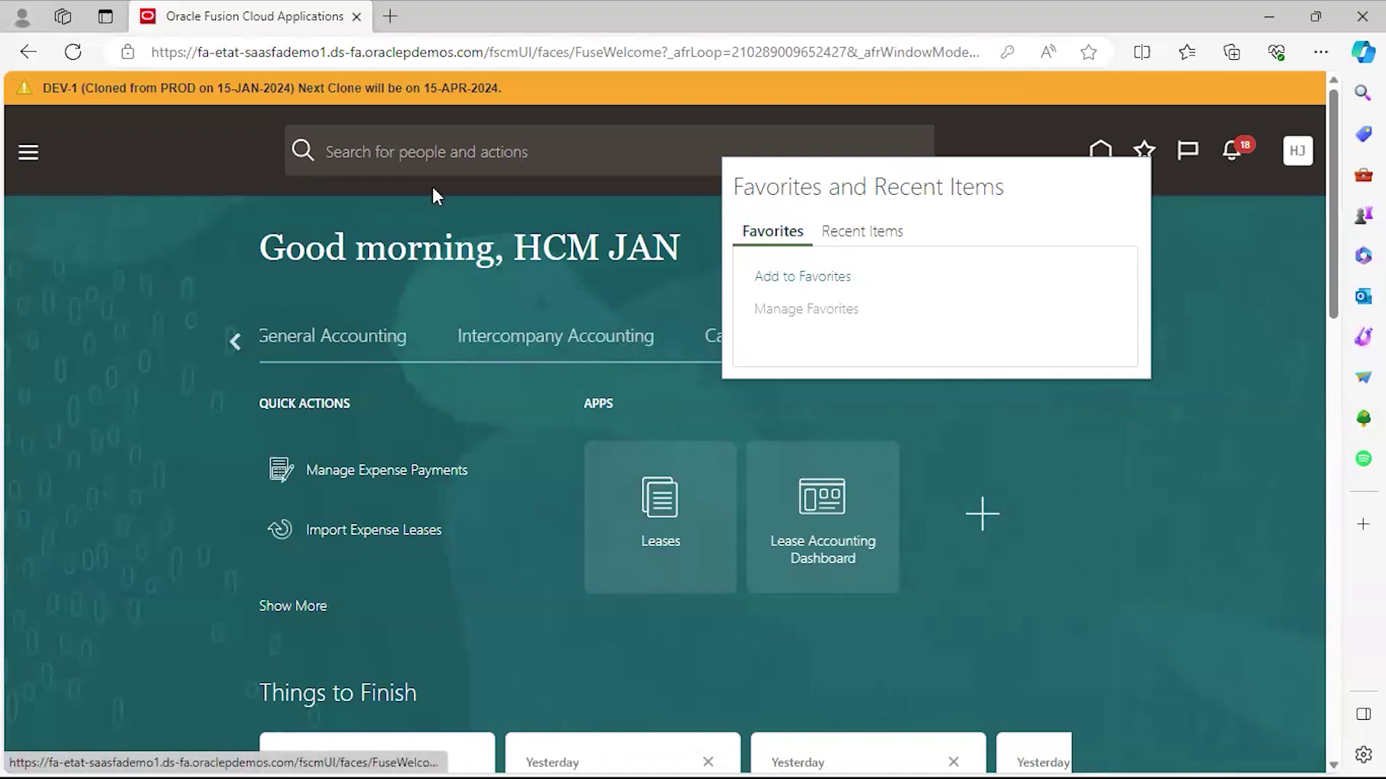
Reopen the Navigator and expand Payables to show Intrastat Reporting and Supplier for AP.
{"action": "left_click", "coordinate": [30, 158]}
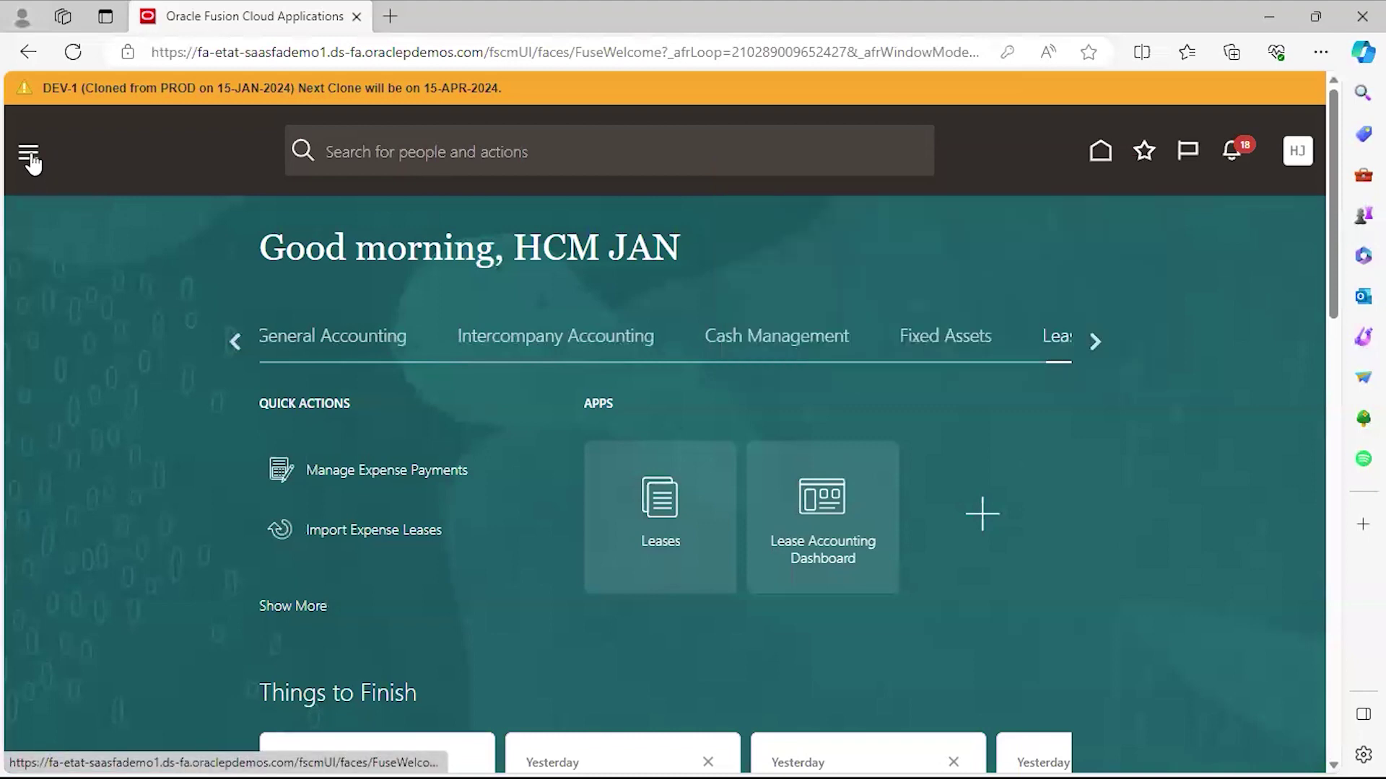
{"action": "left_click", "coordinate": [30, 159]}
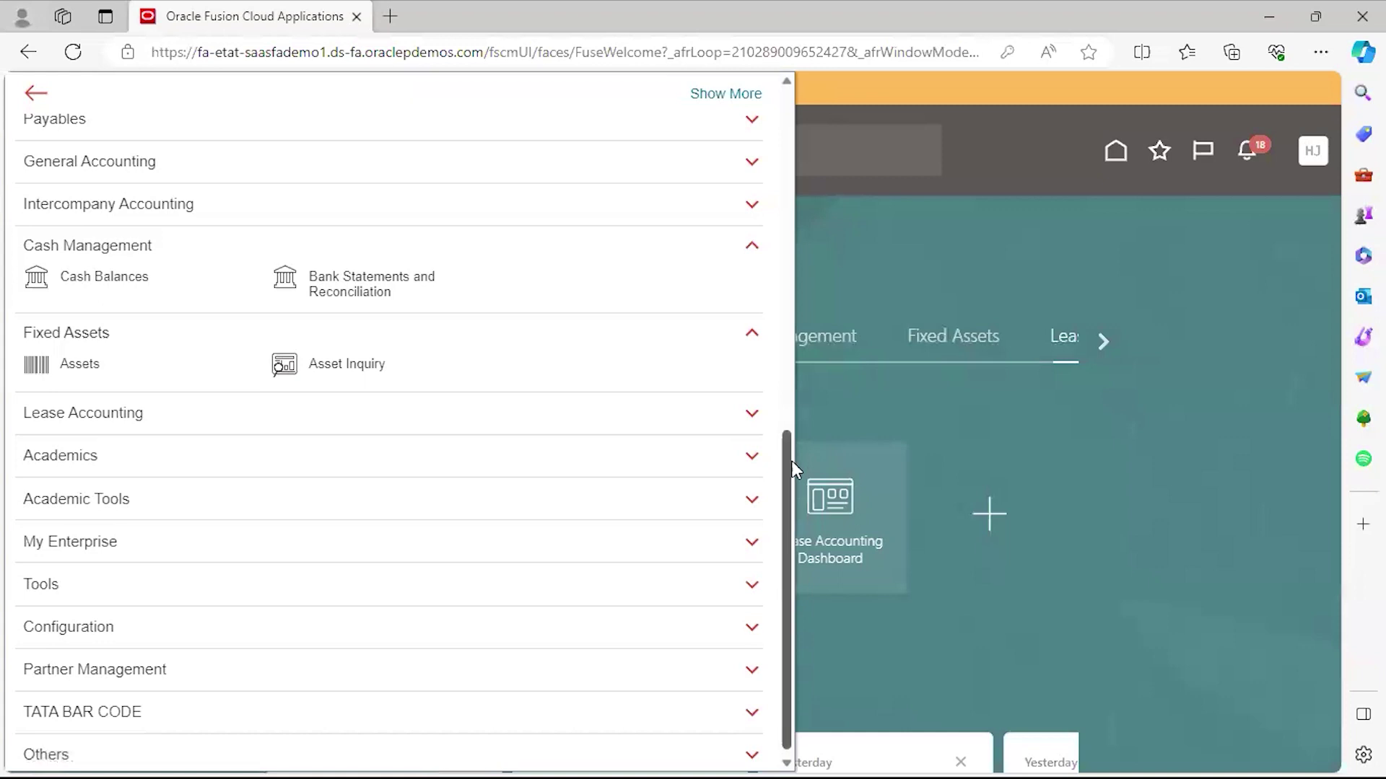
{"action": "scroll", "coordinate": [794, 379], "scroll_direction": "up", "scroll_amount": 2}
{"action": "scroll", "coordinate": [794, 379], "scroll_direction": "up", "scroll_amount": 2}
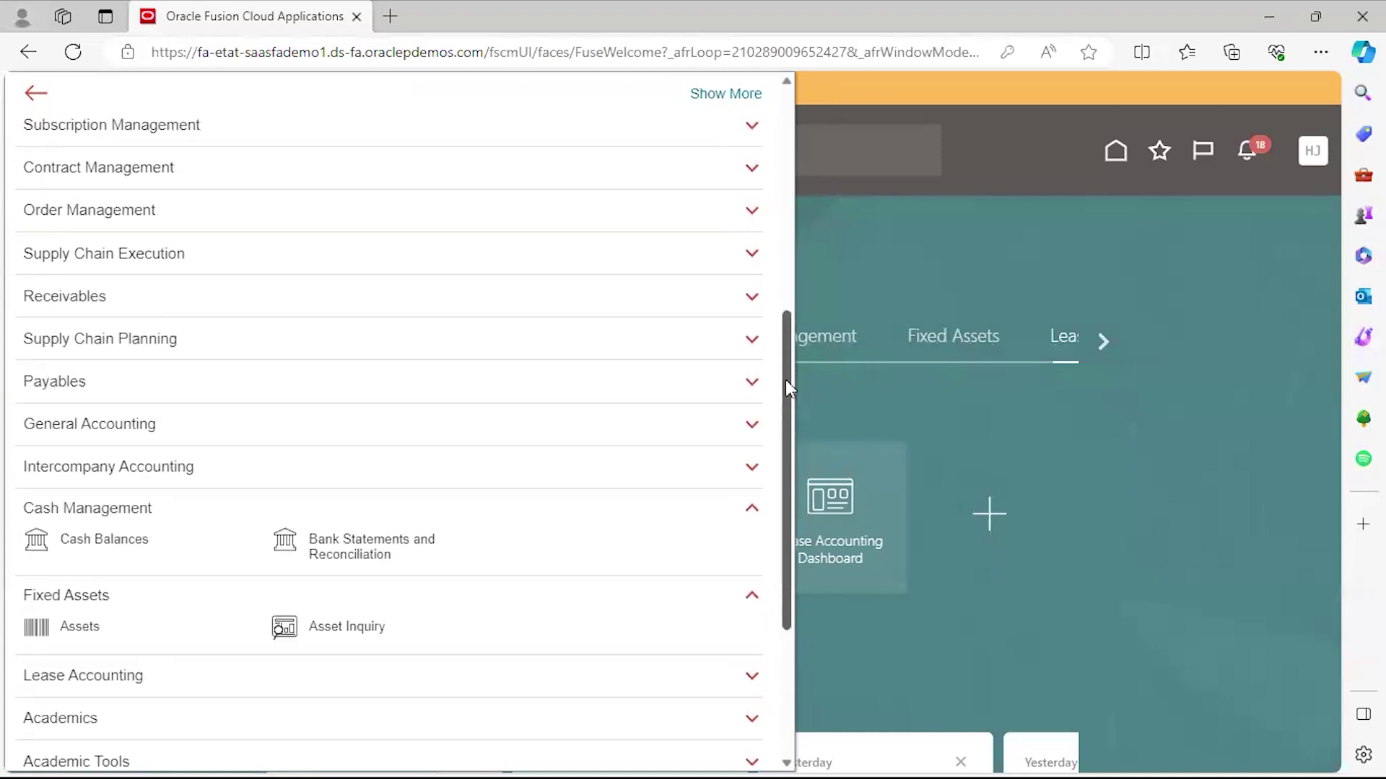
{"action": "left_click", "coordinate": [36, 94]}
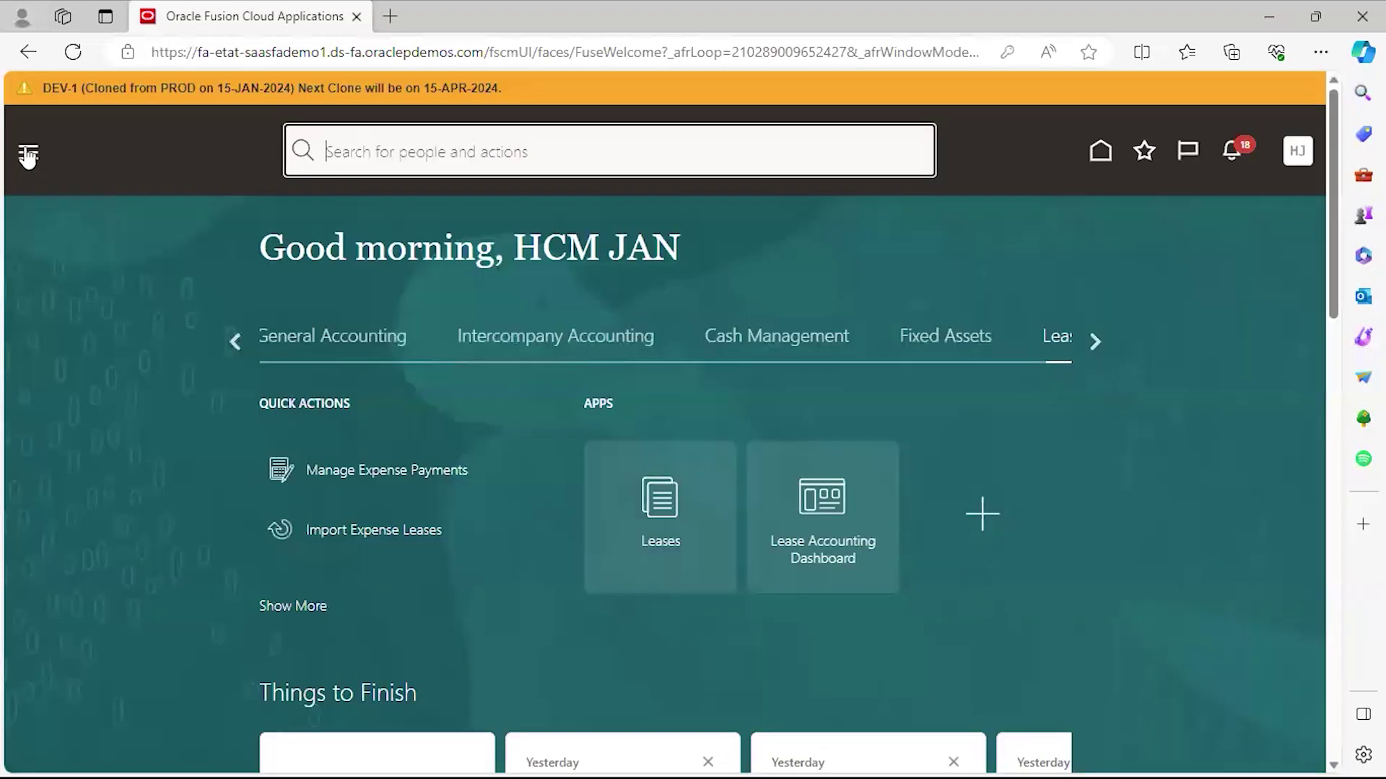
{"action": "left_click", "coordinate": [28, 155]}
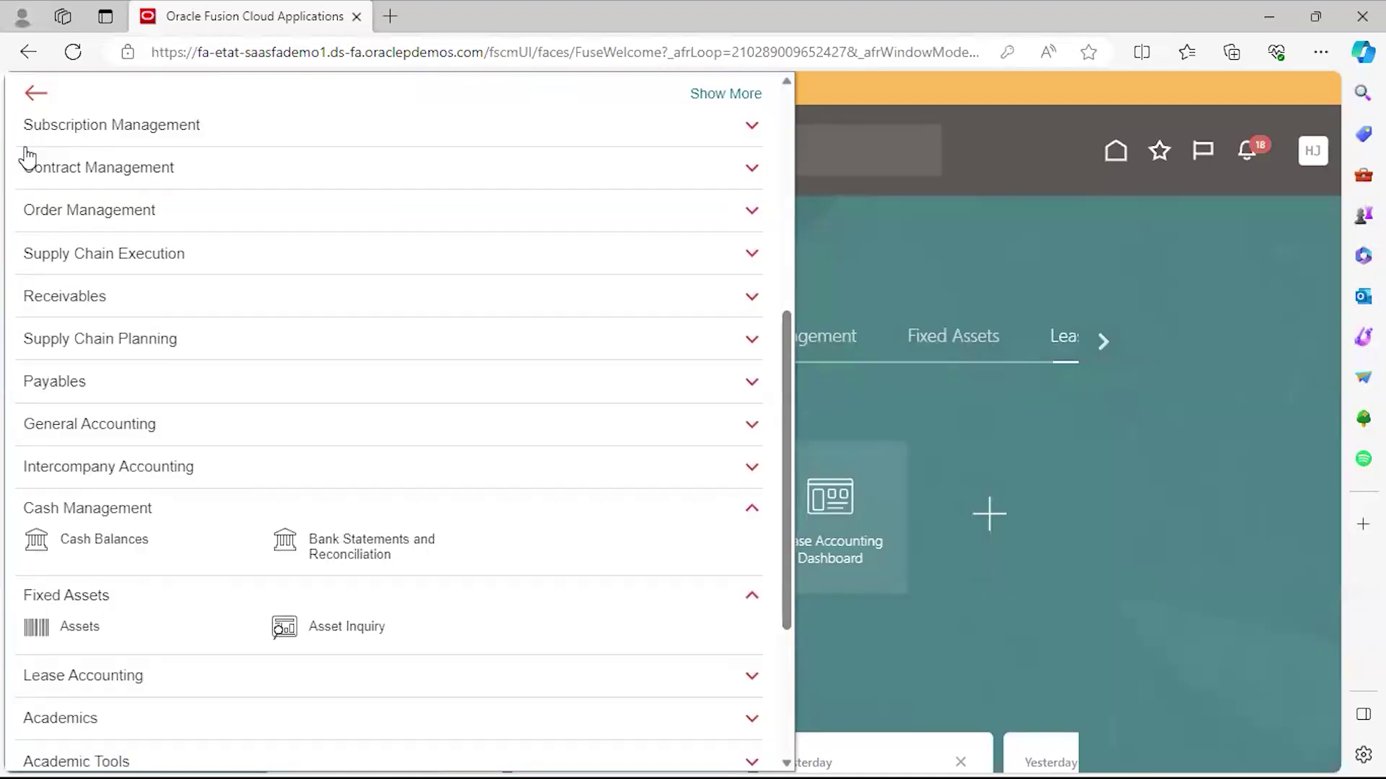
{"action": "left_click", "coordinate": [273, 389]}
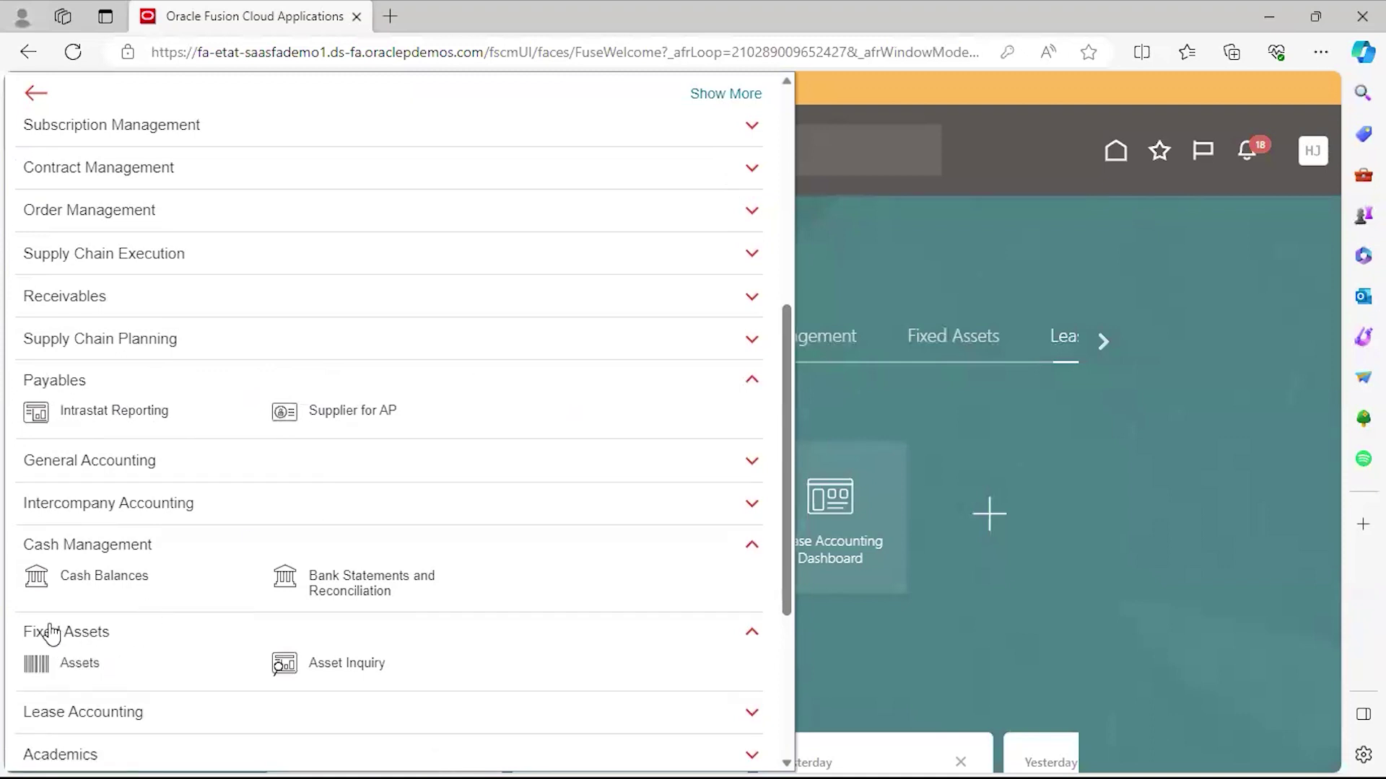
Open the Fixed Assets Assets work area and launch Transfer Assets from its Tasks panel.
{"action": "left_click", "coordinate": [76, 675]}
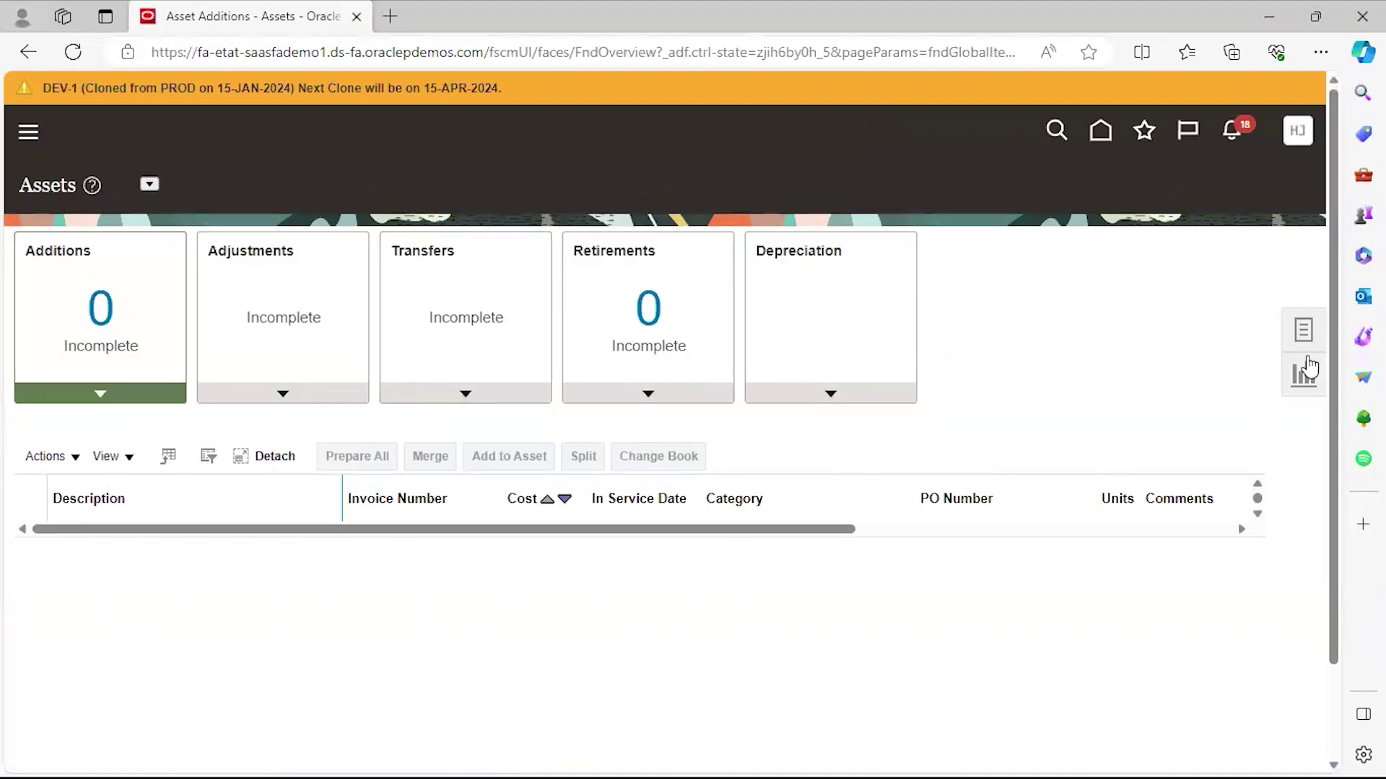
{"action": "left_click", "coordinate": [1310, 335]}
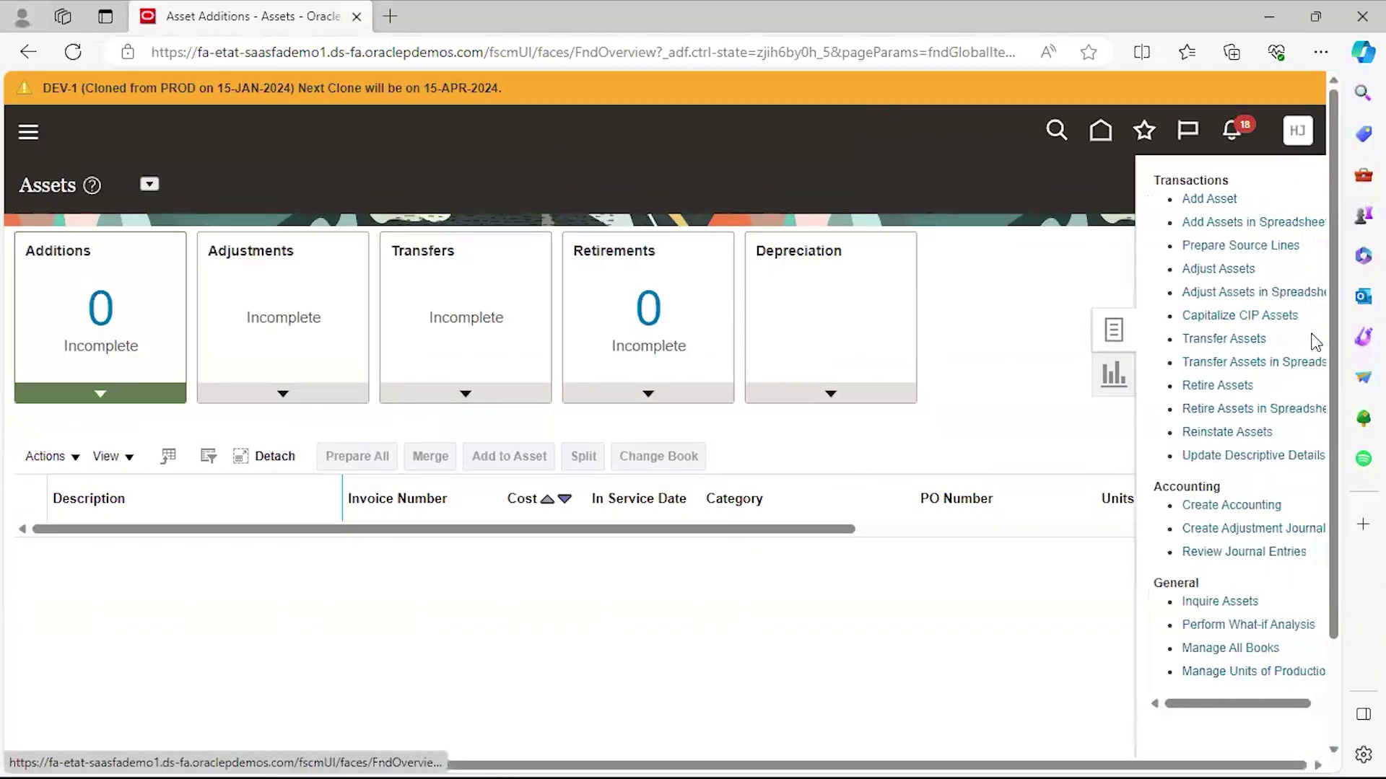
{"action": "left_click", "coordinate": [1038, 263]}
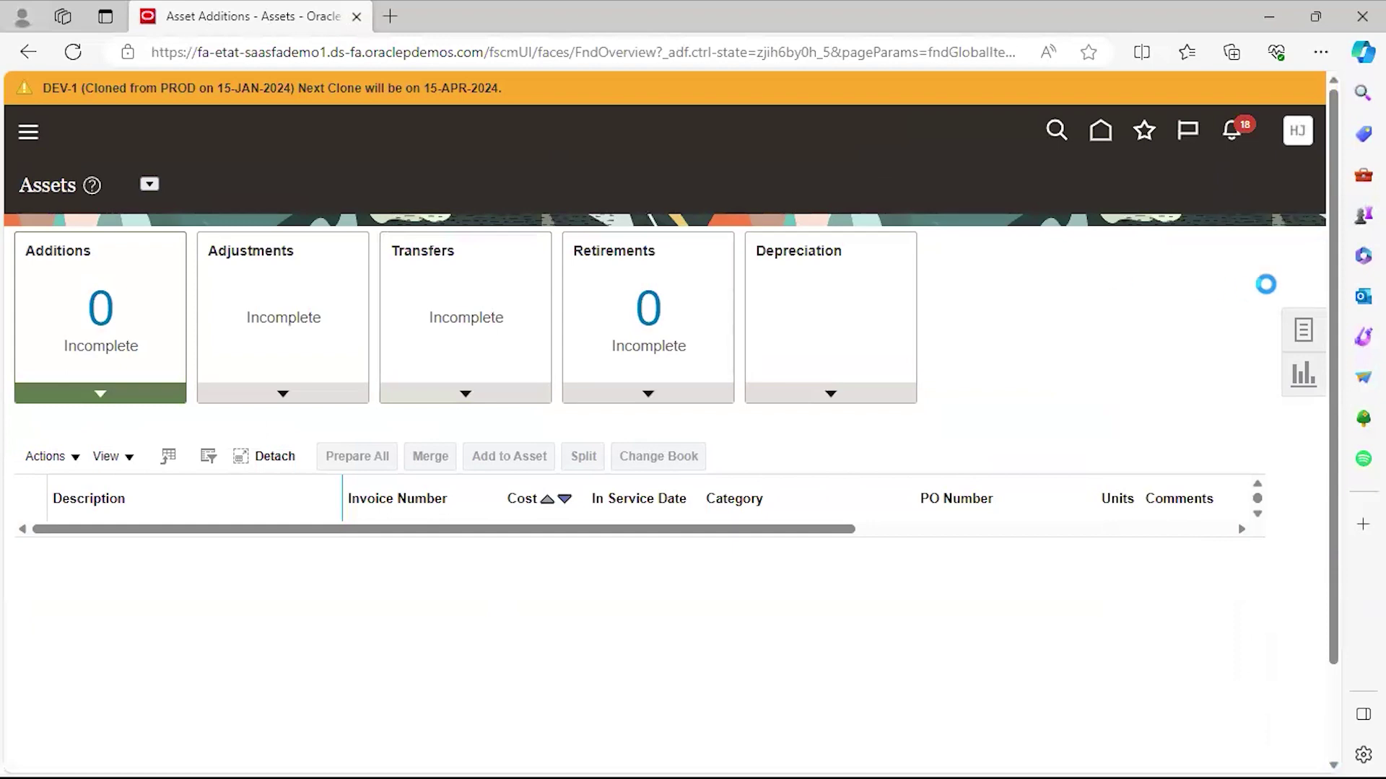
{"action": "left_click", "coordinate": [1302, 331]}
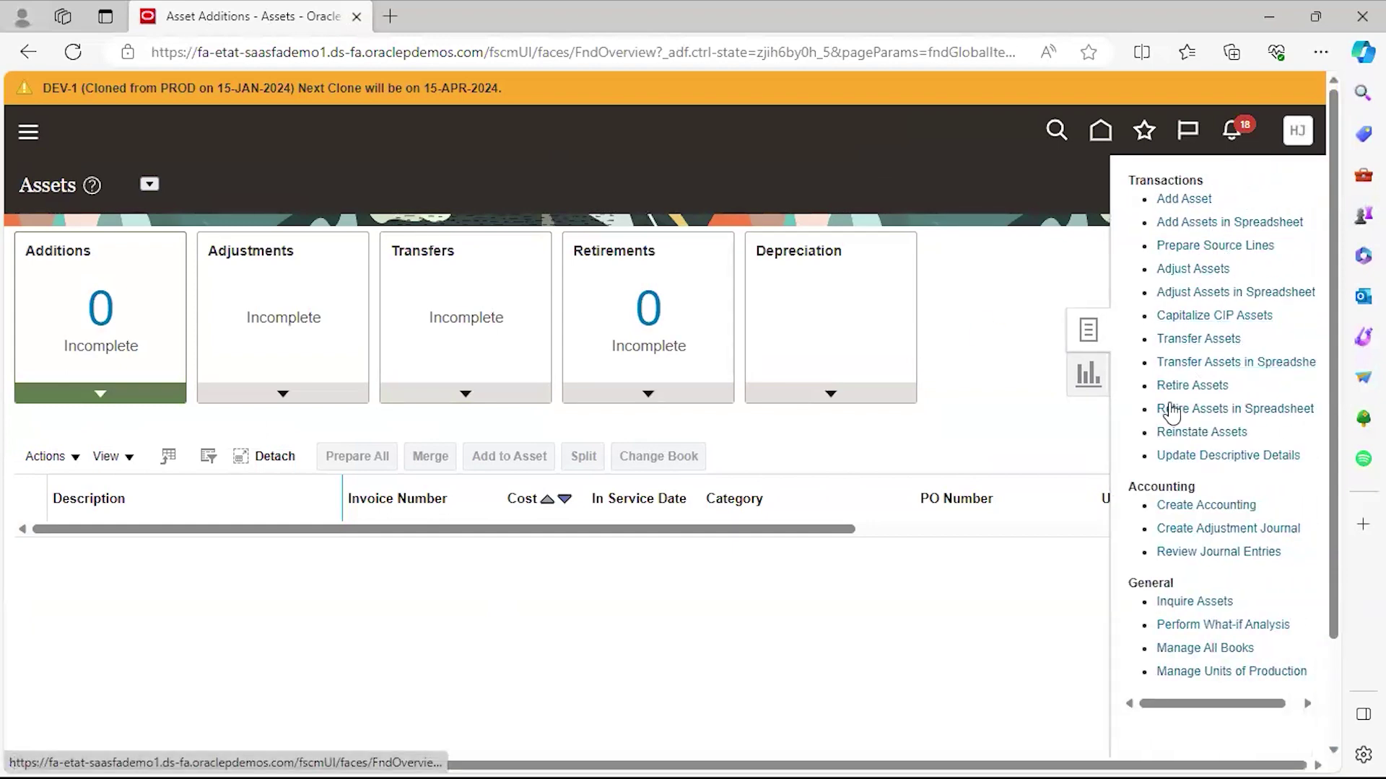
{"action": "left_click", "coordinate": [1181, 339]}
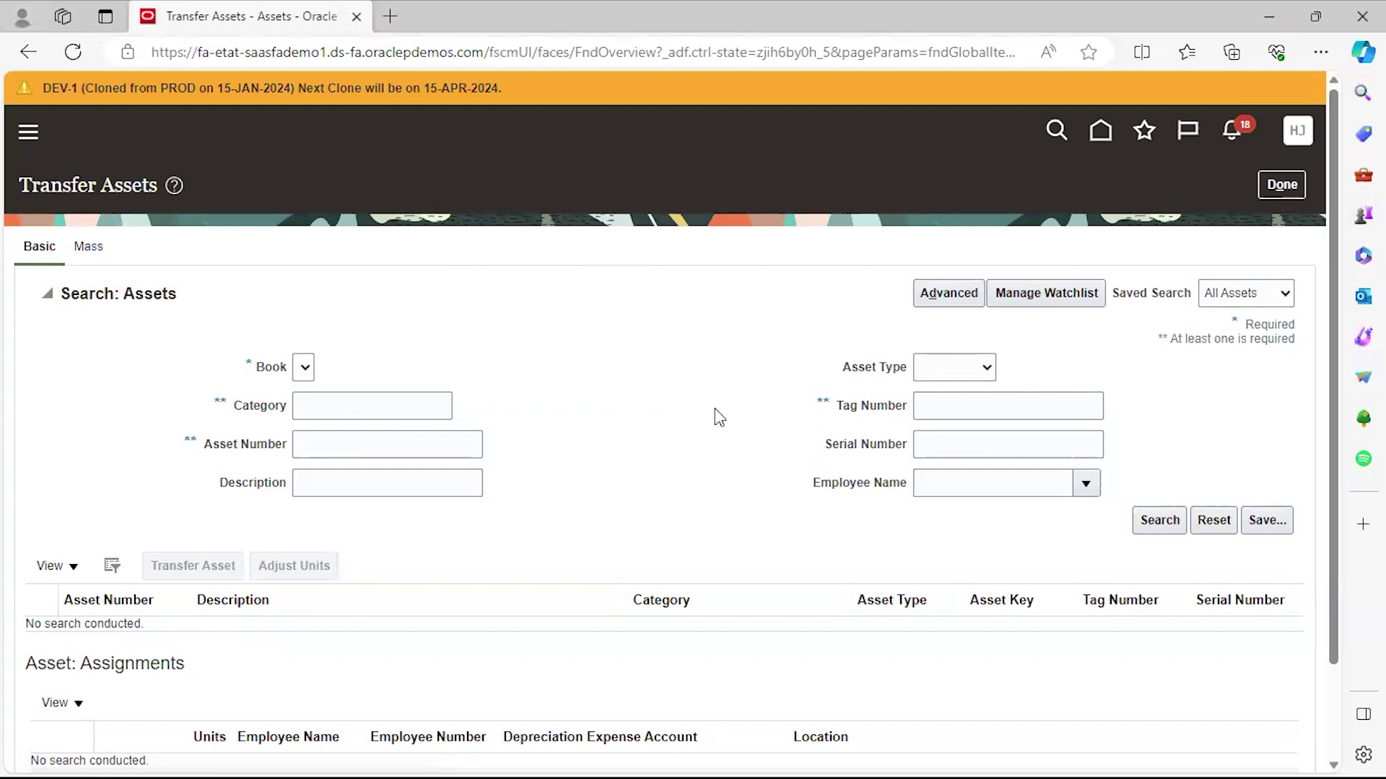
Add the Transfer Assets page to Favorites under the name 'Transfer Assets'.
{"action": "left_click", "coordinate": [1144, 131]}
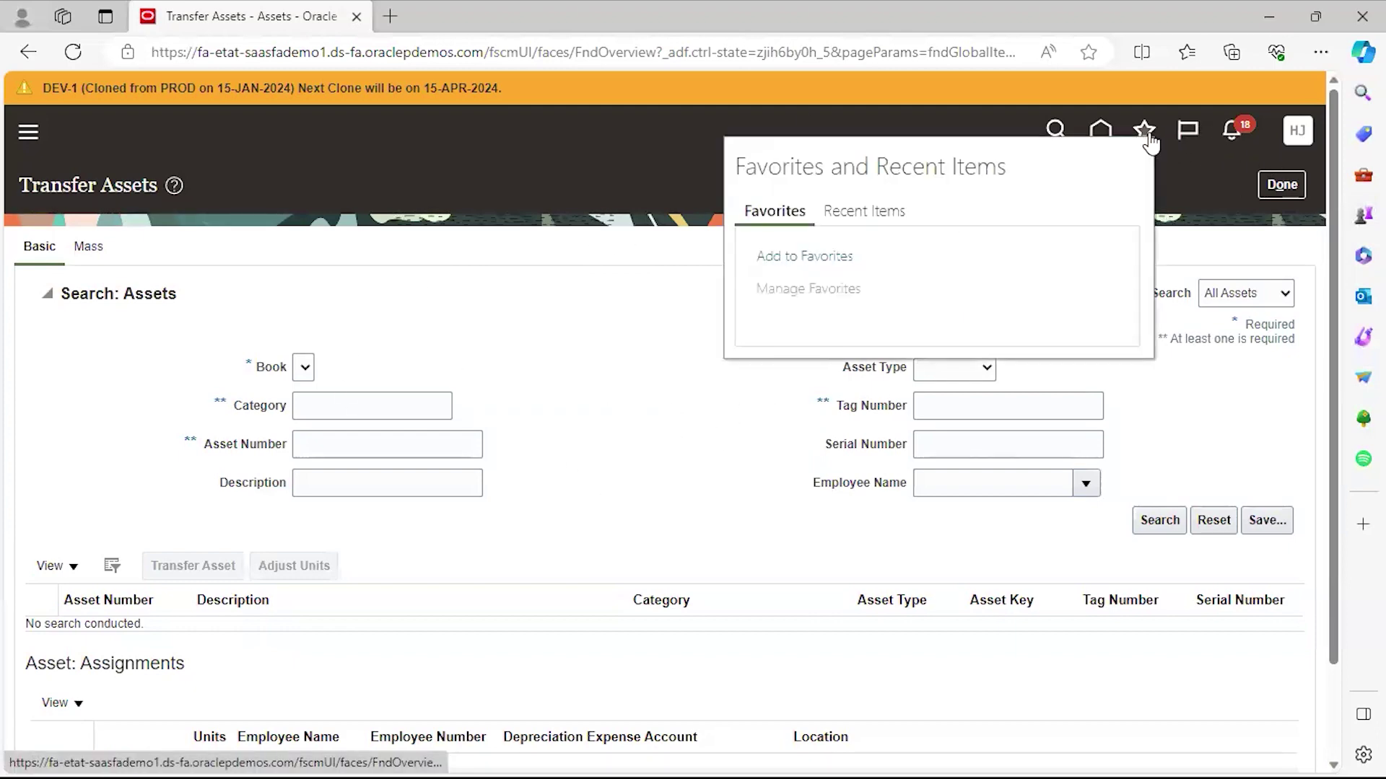
{"action": "left_click", "coordinate": [805, 261]}
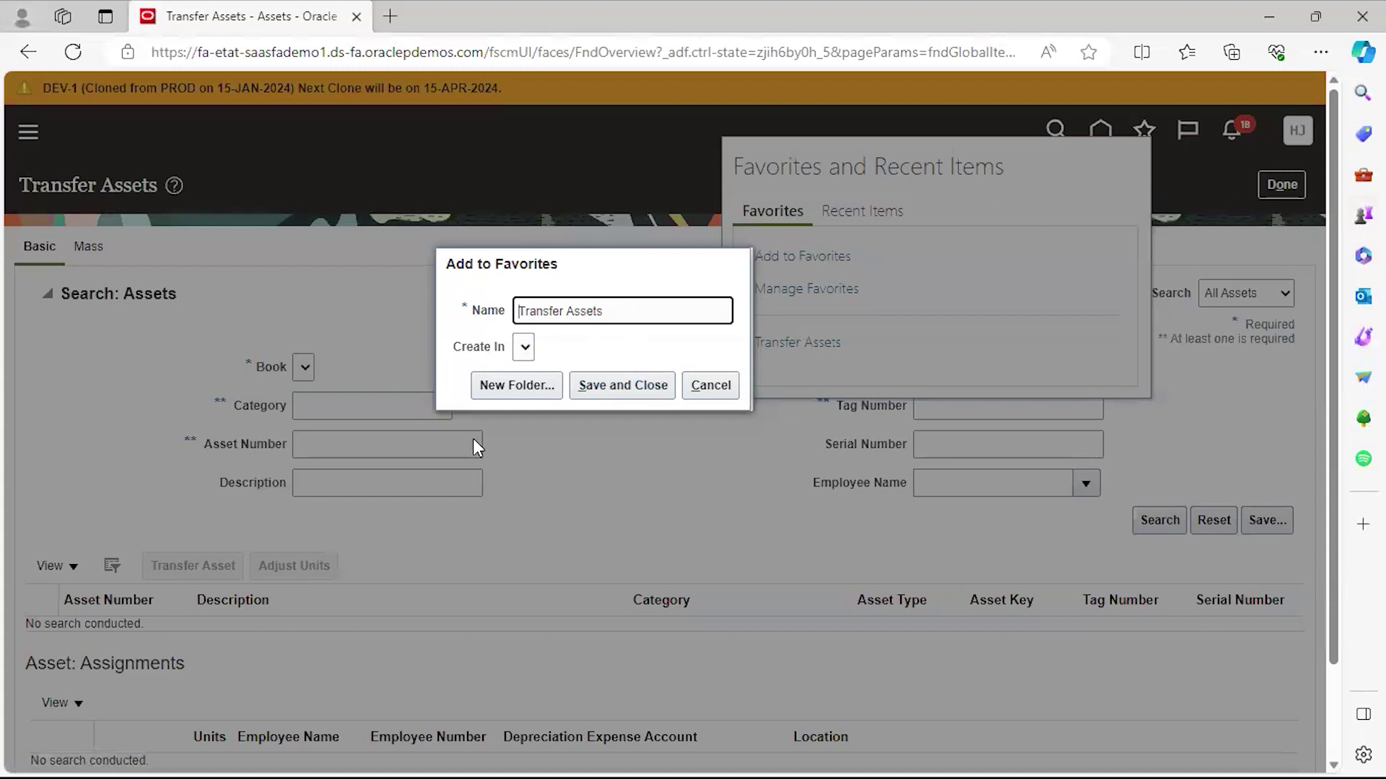
{"action": "left_click", "coordinate": [525, 386]}
{"action": "left_click", "coordinate": [598, 388]}
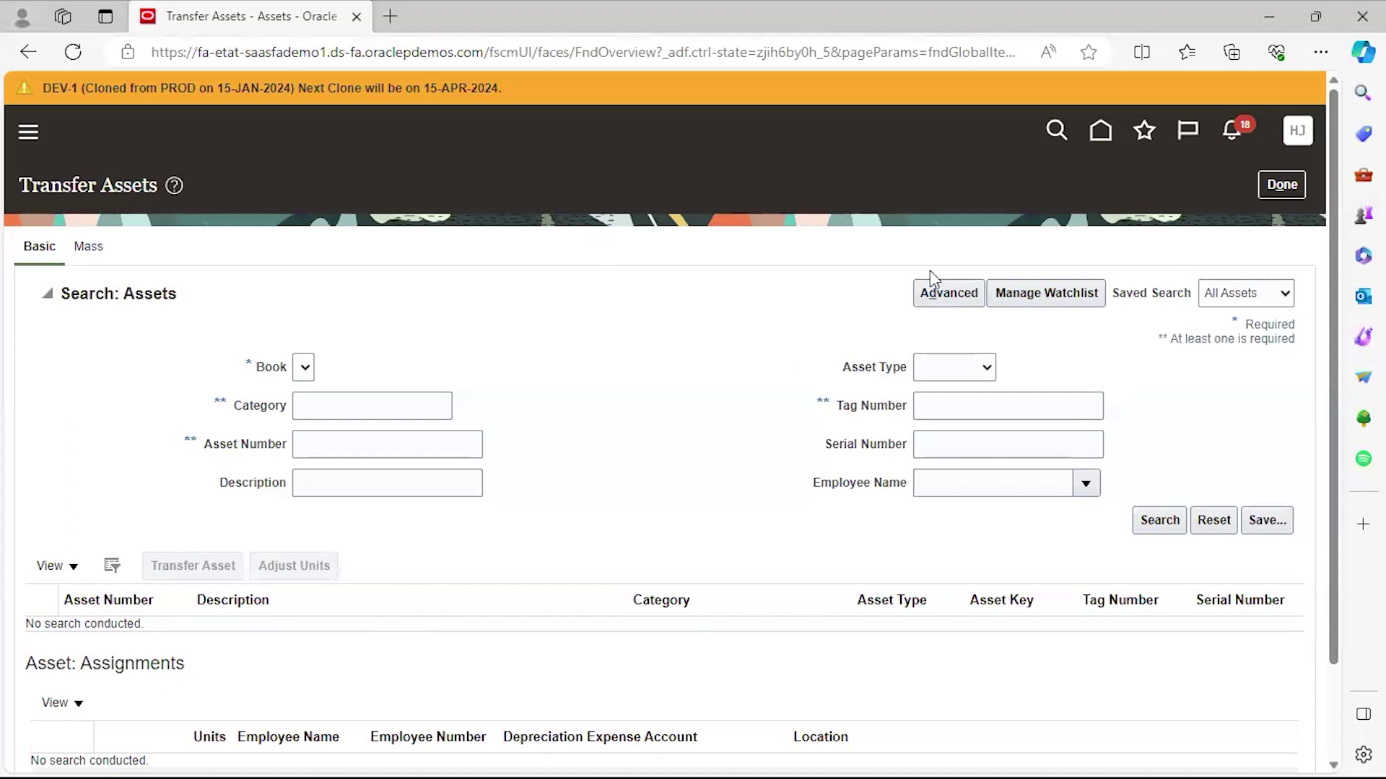
Check that Transfer Assets is in the Favorites list, then return to the home page.
{"action": "left_click", "coordinate": [1145, 136]}
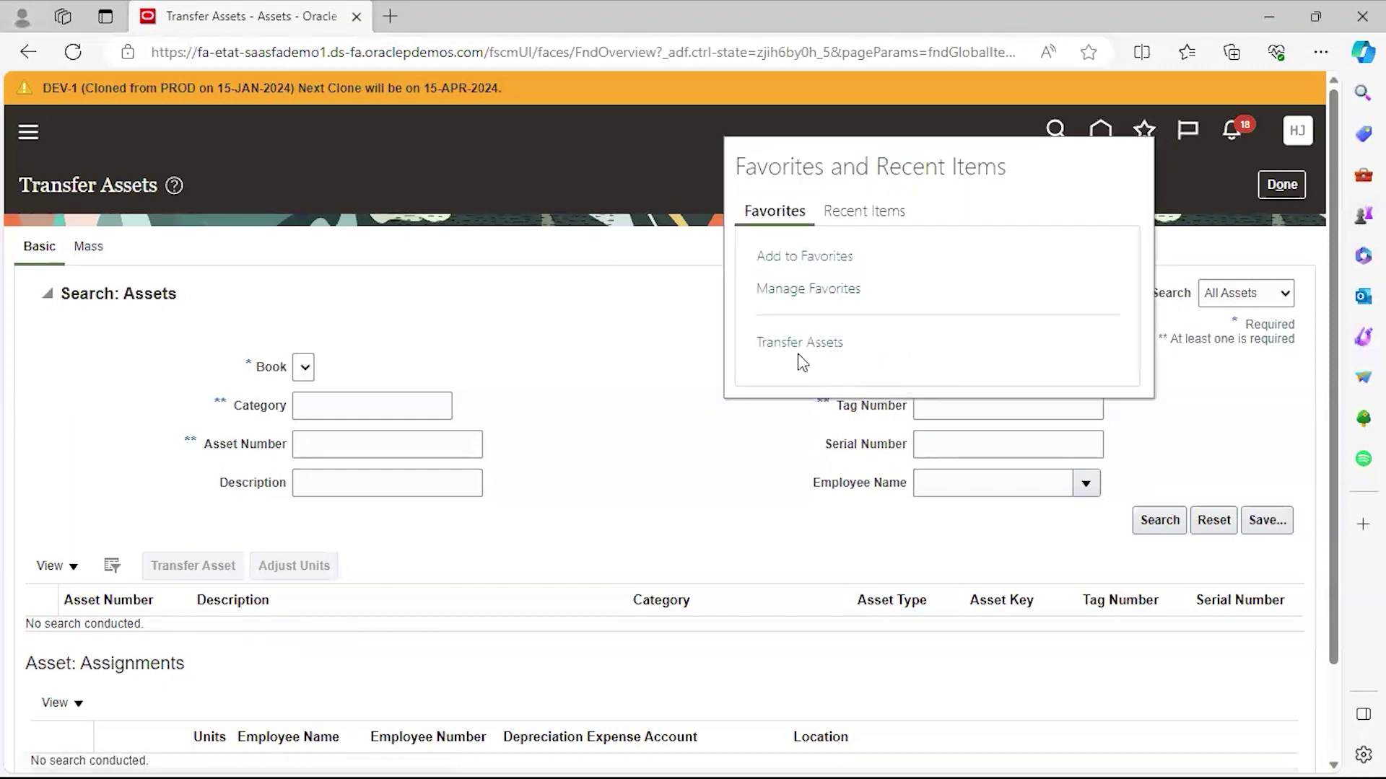
{"action": "left_click", "coordinate": [627, 379]}
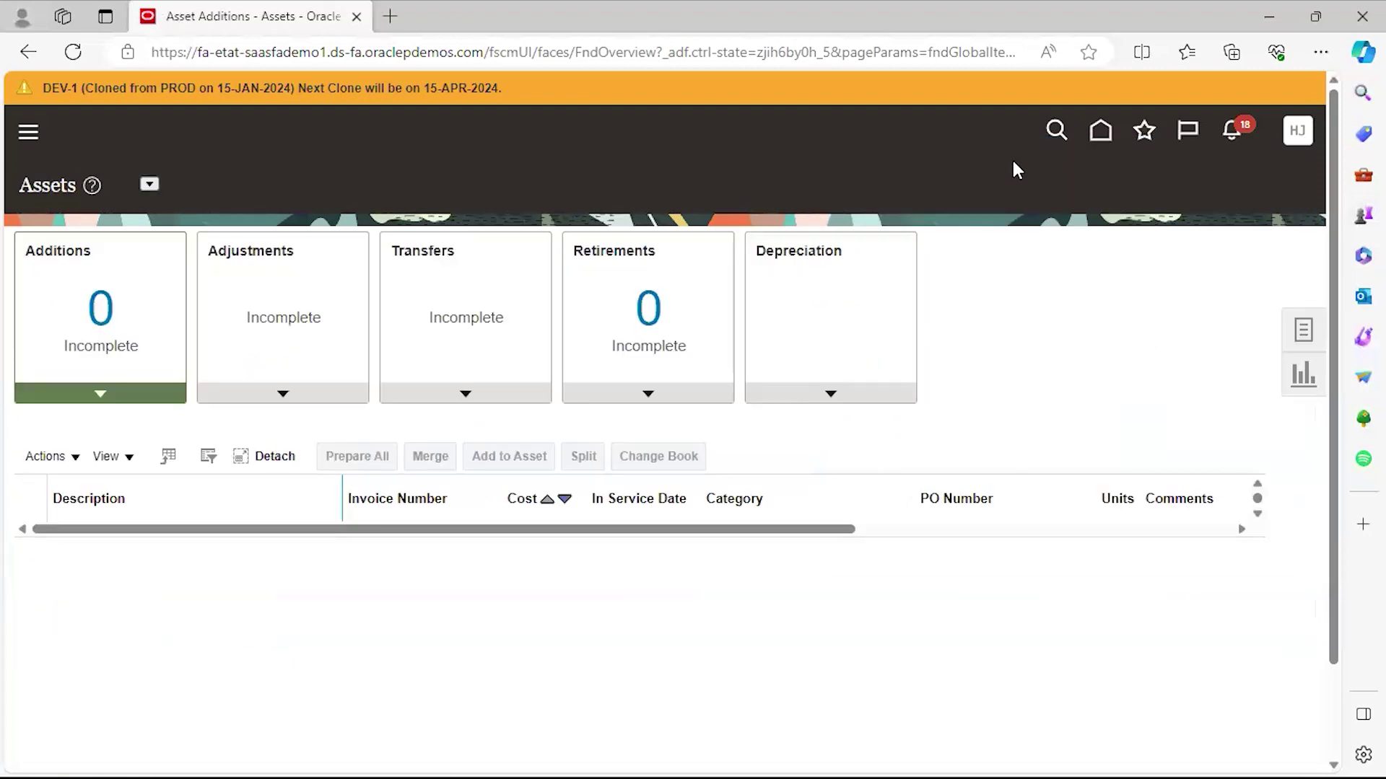
{"action": "left_click", "coordinate": [1110, 128]}
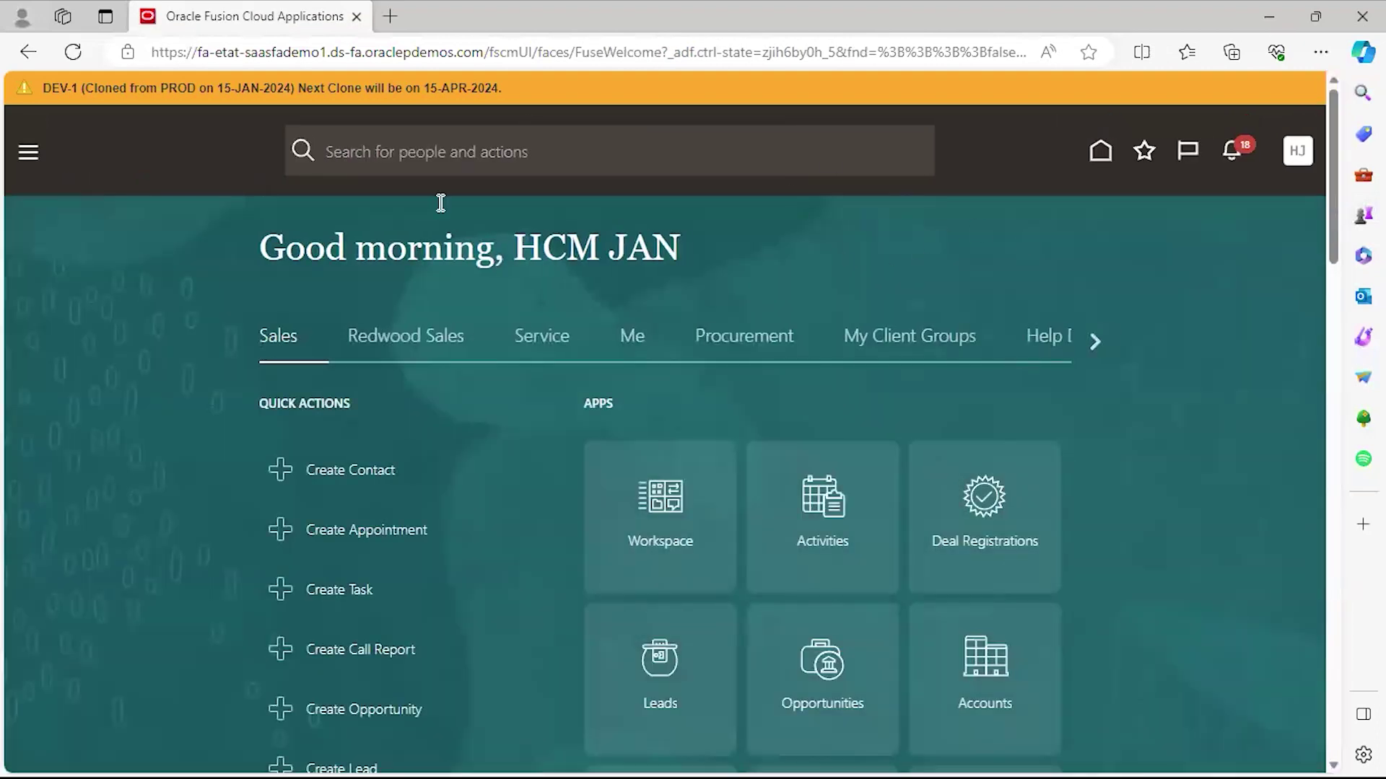
Glance at the navigator, then open the saved Transfer Assets page from Favorites.
{"action": "left_click", "coordinate": [24, 165]}
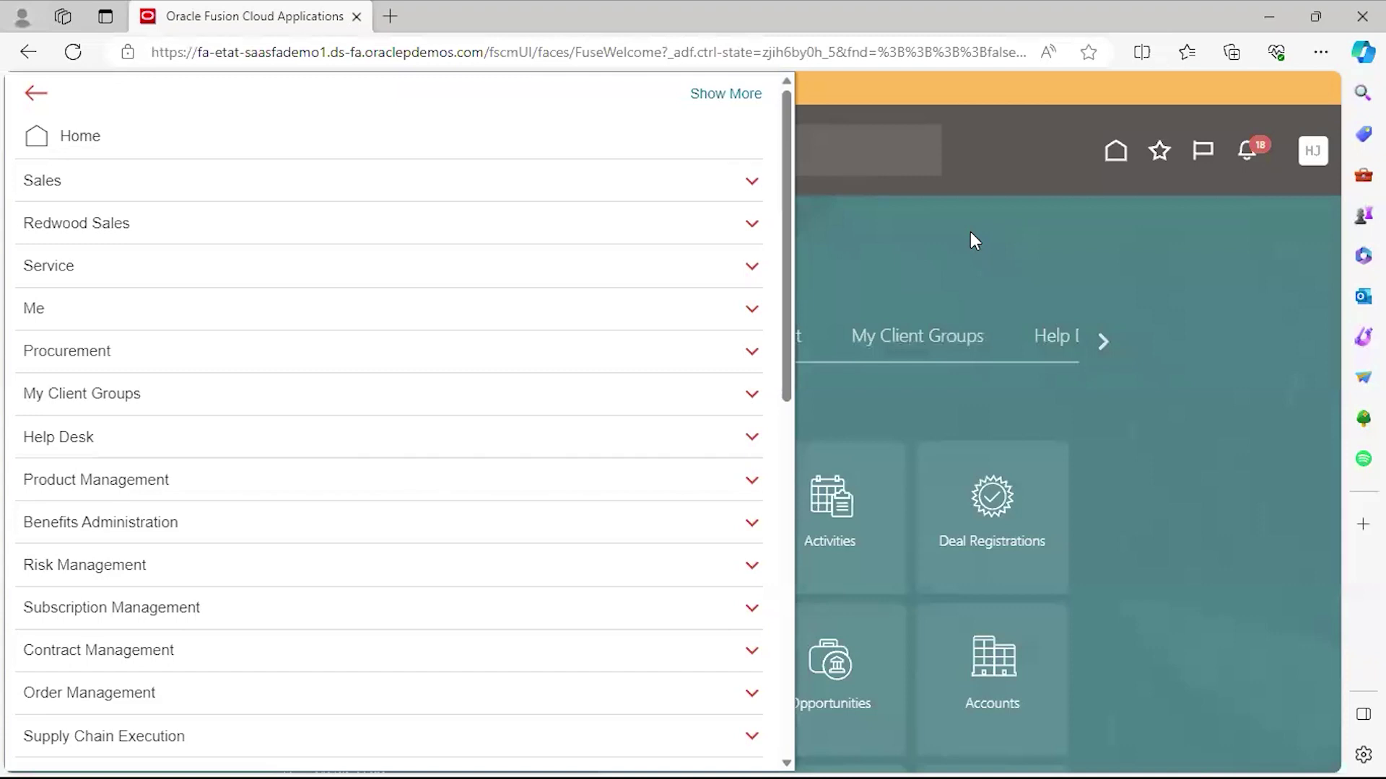
{"action": "left_click", "coordinate": [1230, 294]}
{"action": "left_click", "coordinate": [1144, 153]}
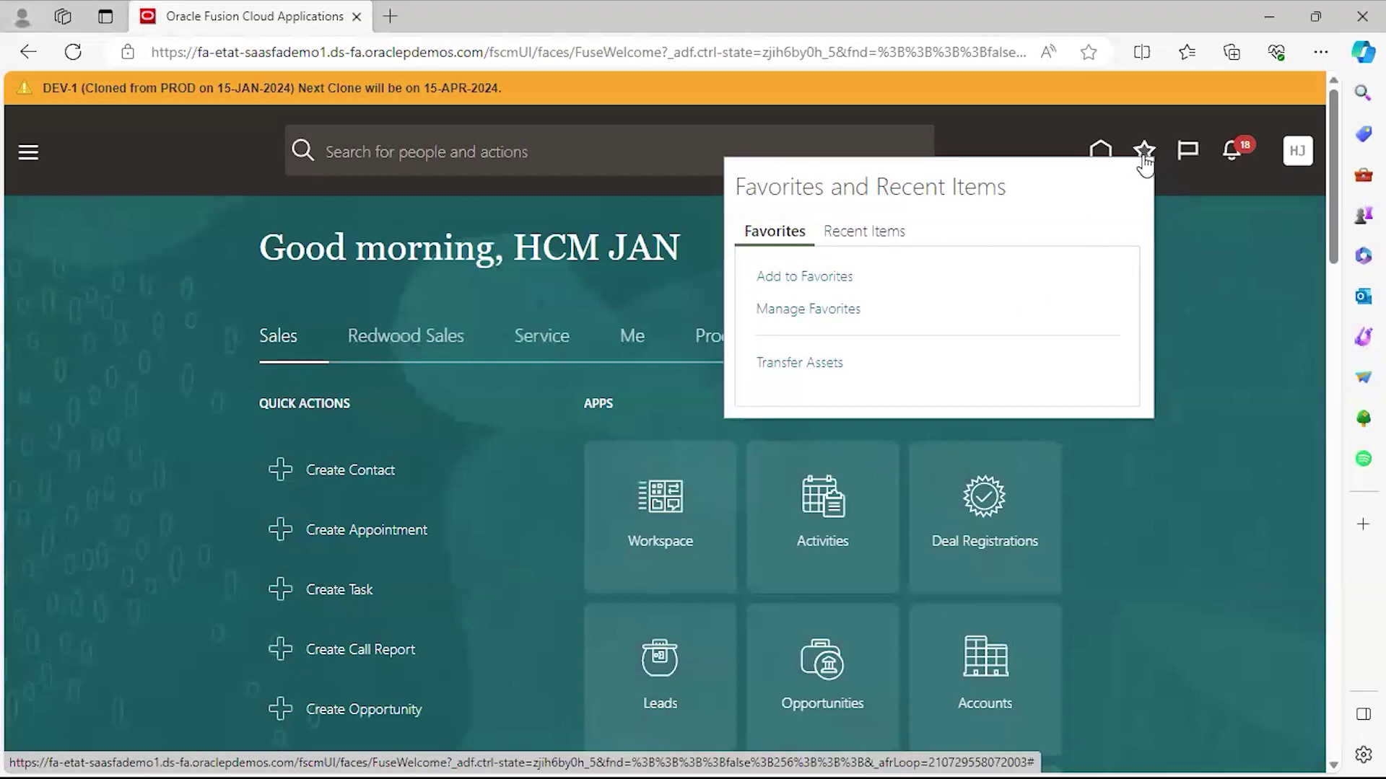
{"action": "left_click", "coordinate": [799, 364]}
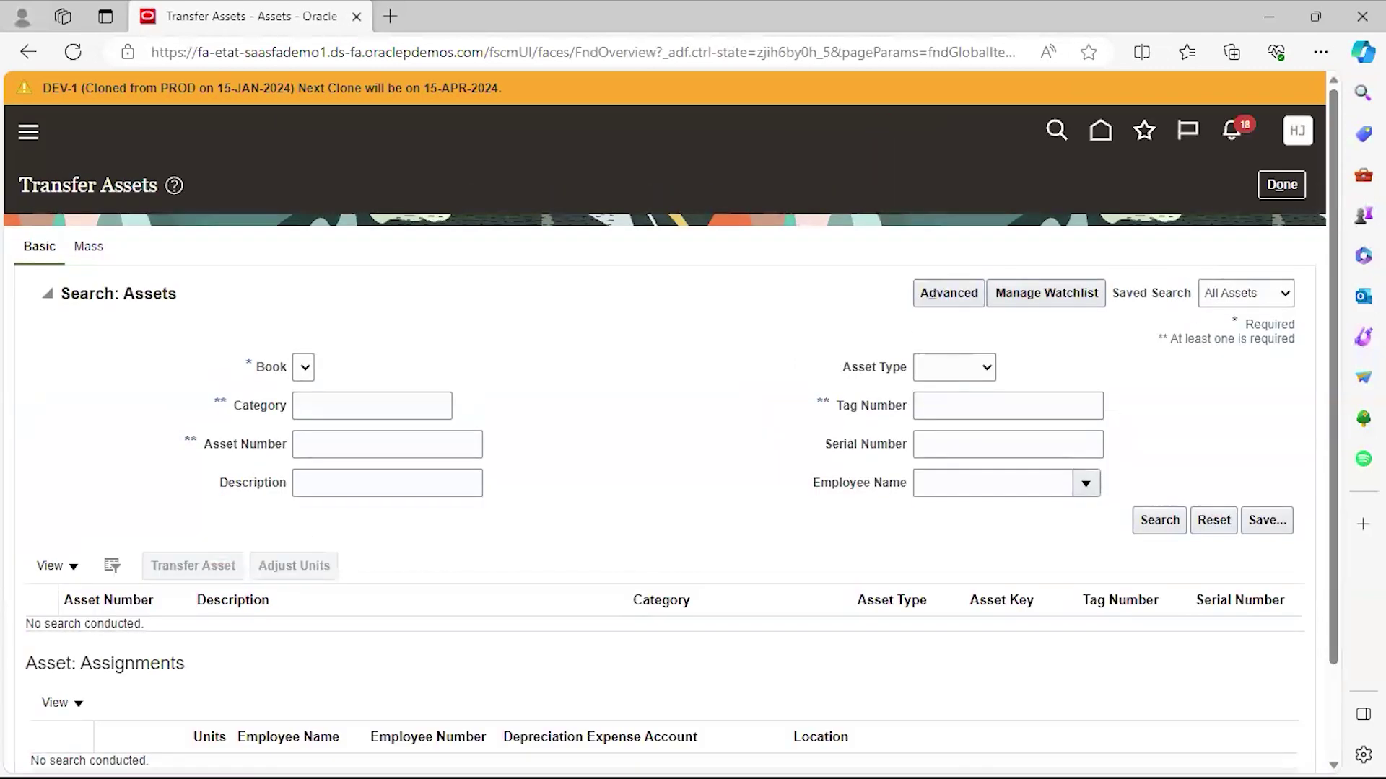
Leave Transfer Assets, go home, and show the Watchlist with counts like Unapplied receipts (46).
{"action": "left_click", "coordinate": [1276, 183]}
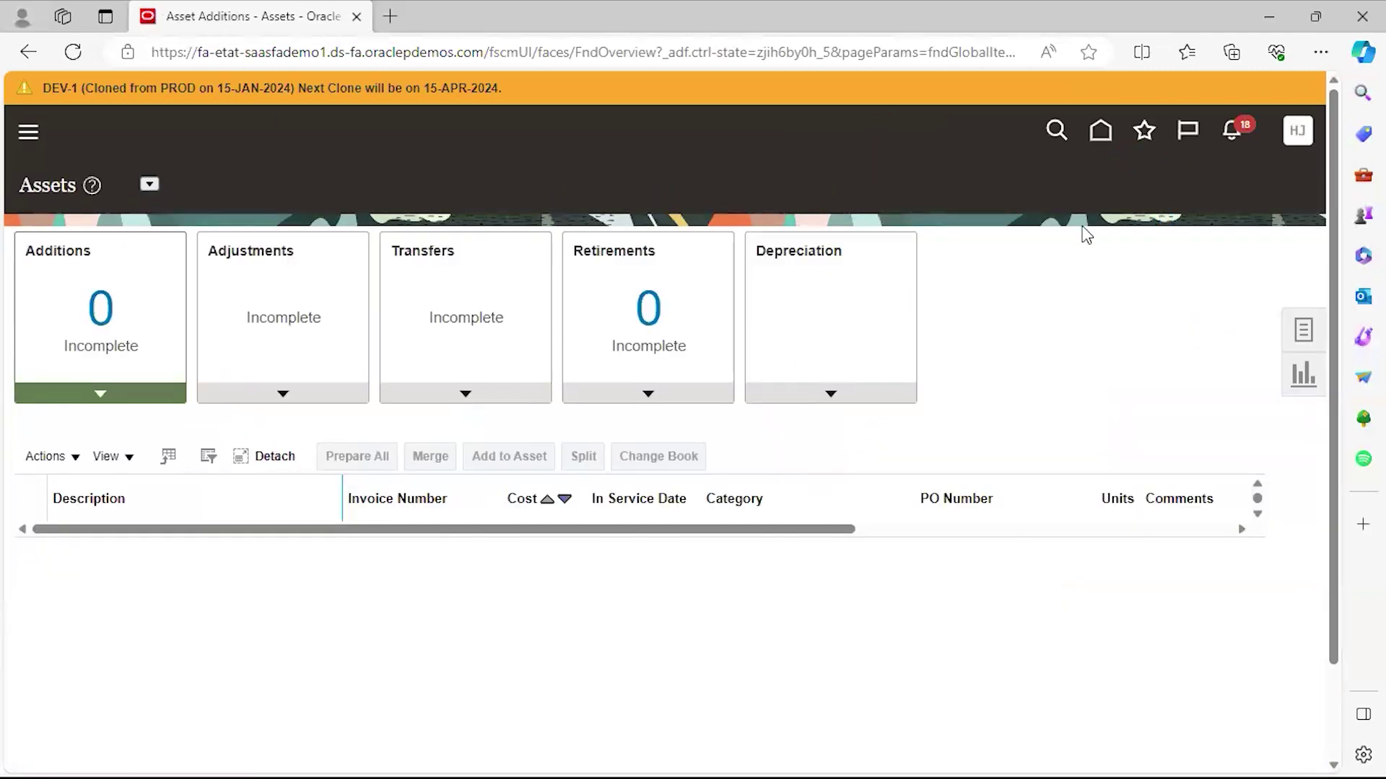
{"action": "left_click", "coordinate": [1098, 137]}
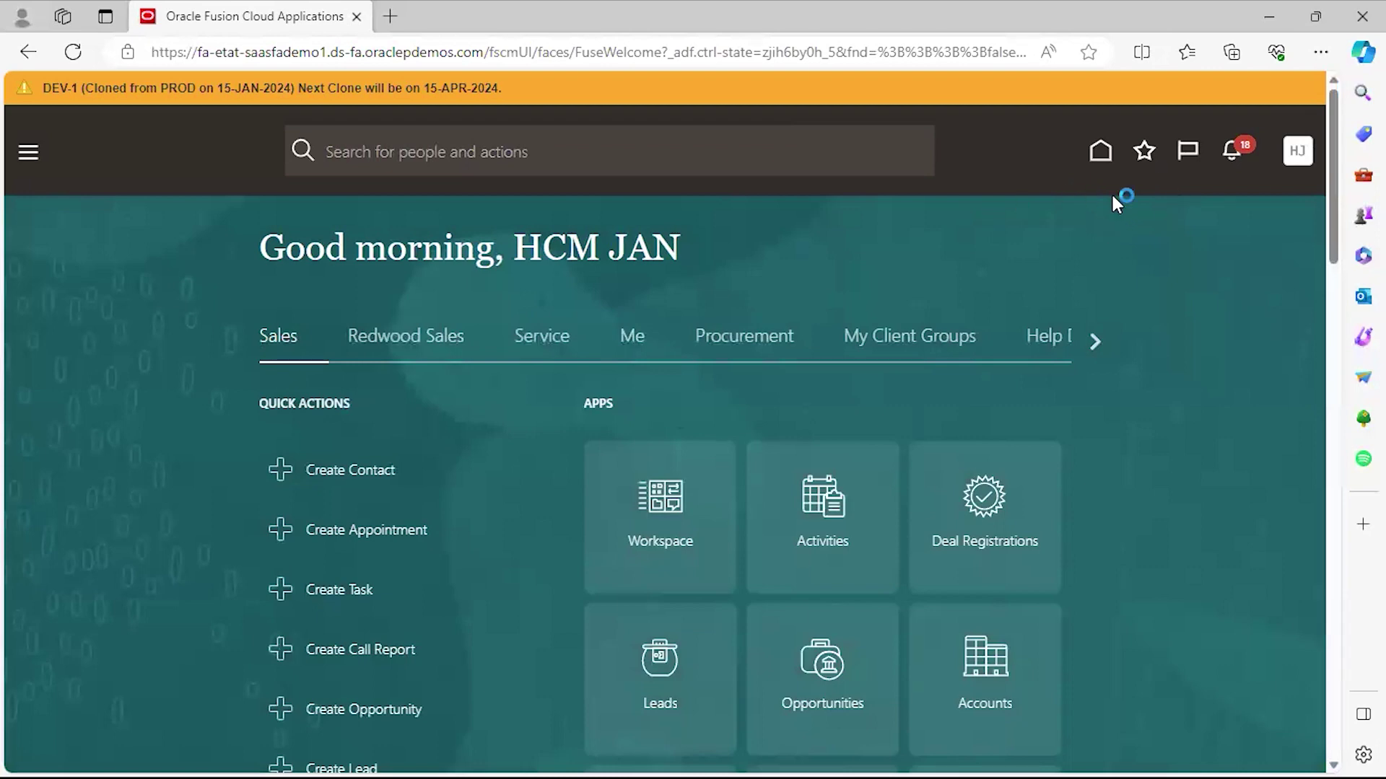
{"action": "left_click", "coordinate": [1185, 165]}
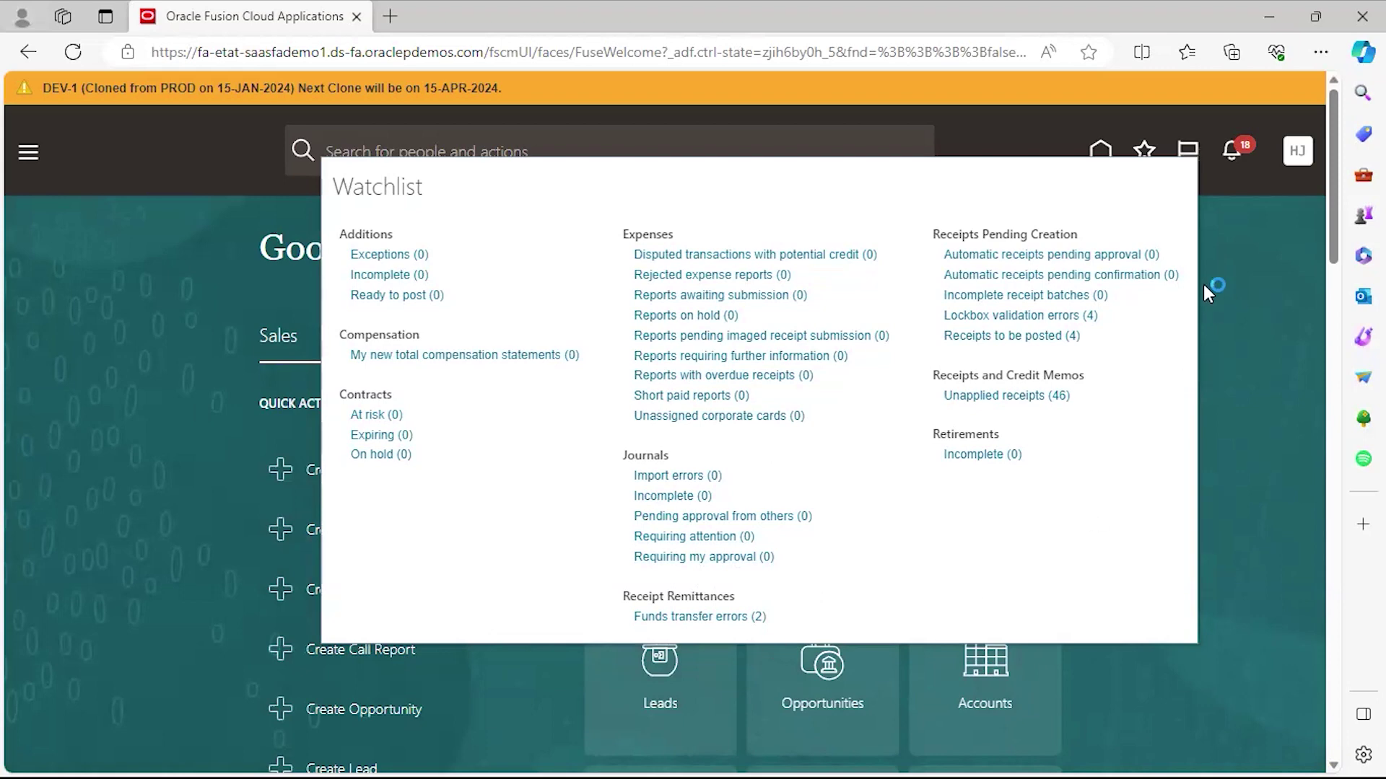
Dismiss the Watchlist and show the 21 Notifications, including pending QuickPay approvals.
{"action": "left_click", "coordinate": [1274, 300]}
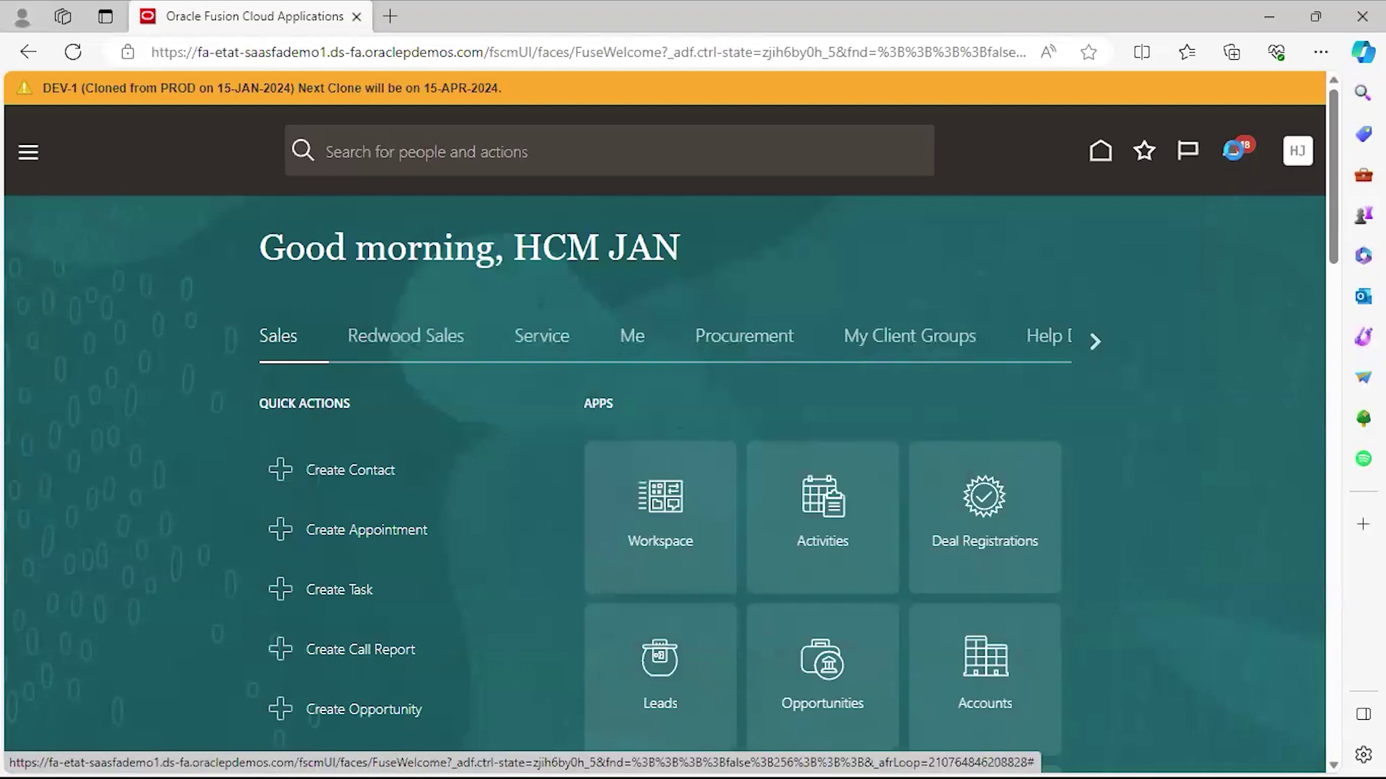
{"action": "left_click", "coordinate": [1235, 157]}
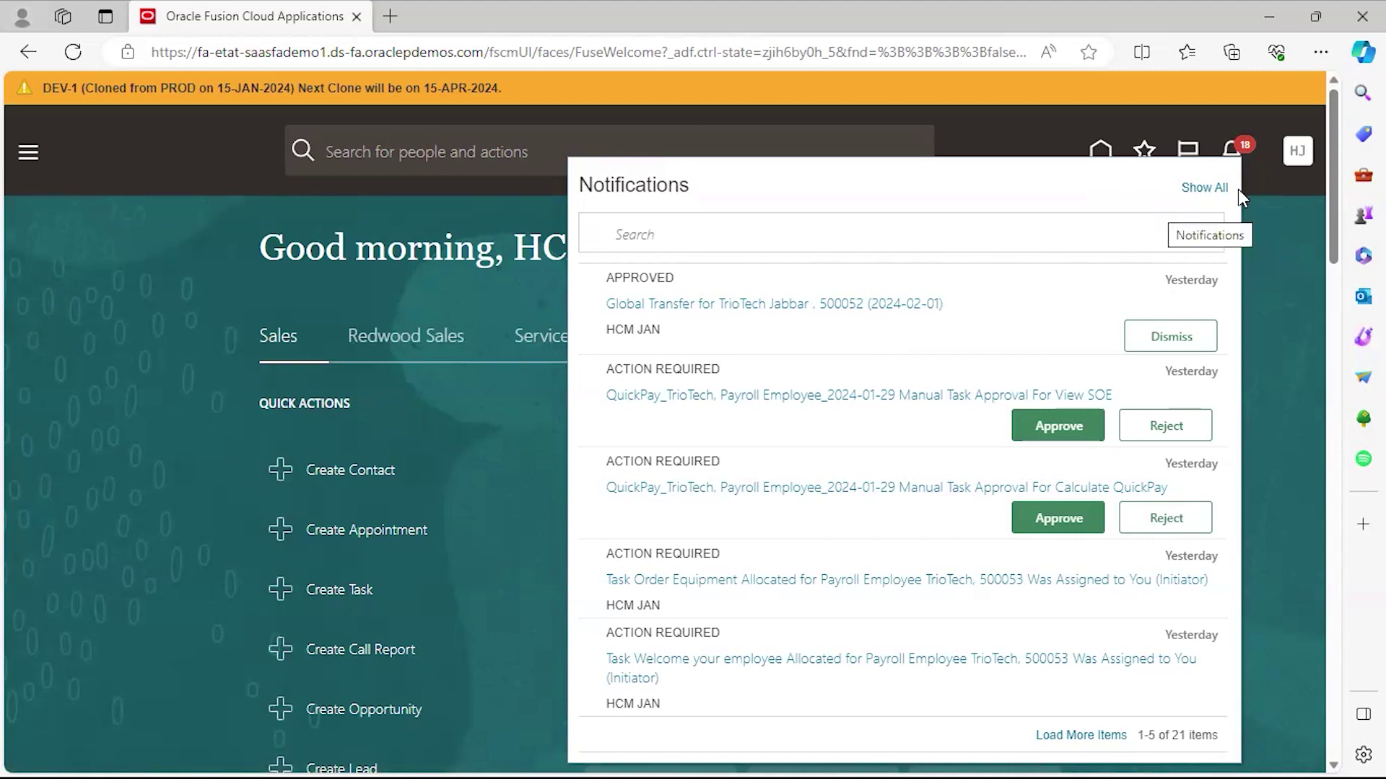
Refresh Notifications to 22 items, open the approved Salary Adjustment, then close the list.
{"action": "left_click", "coordinate": [1239, 152]}
{"action": "left_click", "coordinate": [1240, 152]}
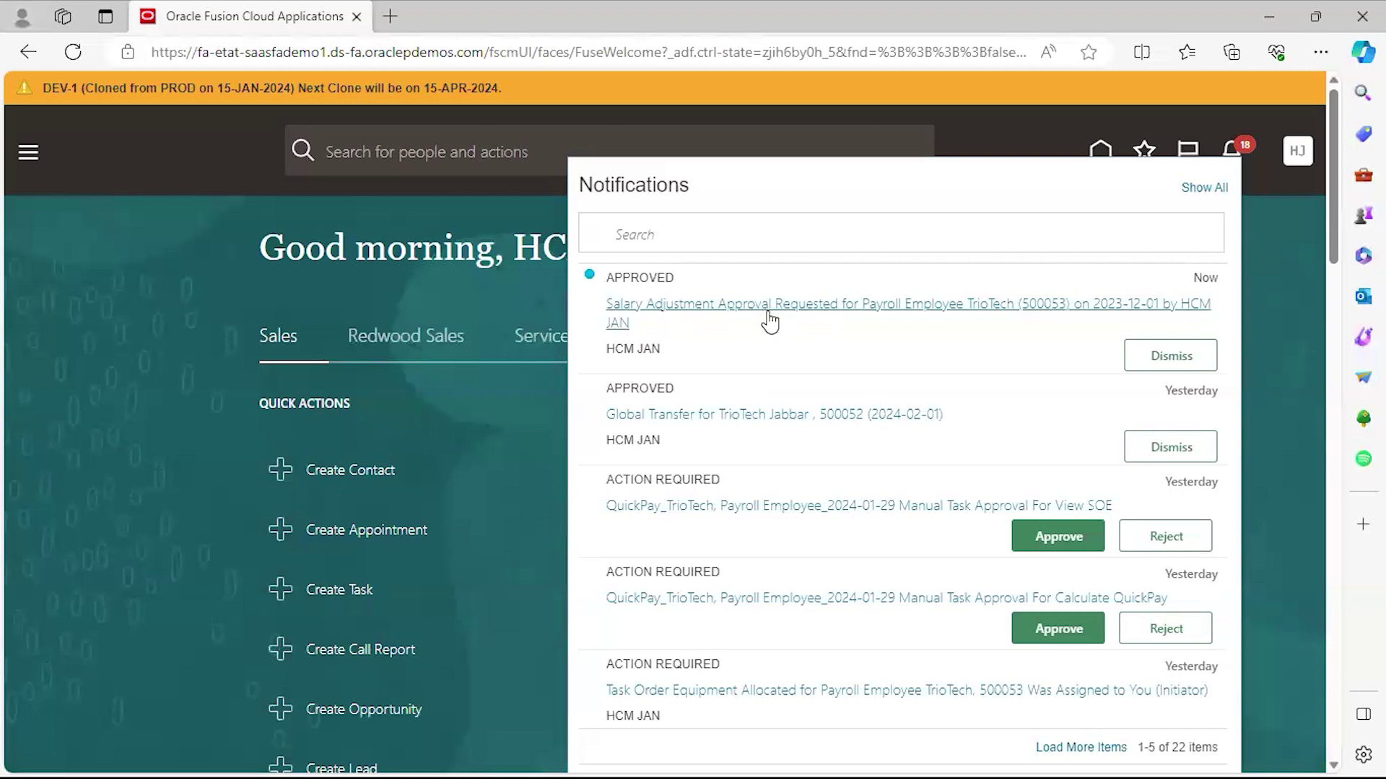
{"action": "left_click", "coordinate": [812, 317]}
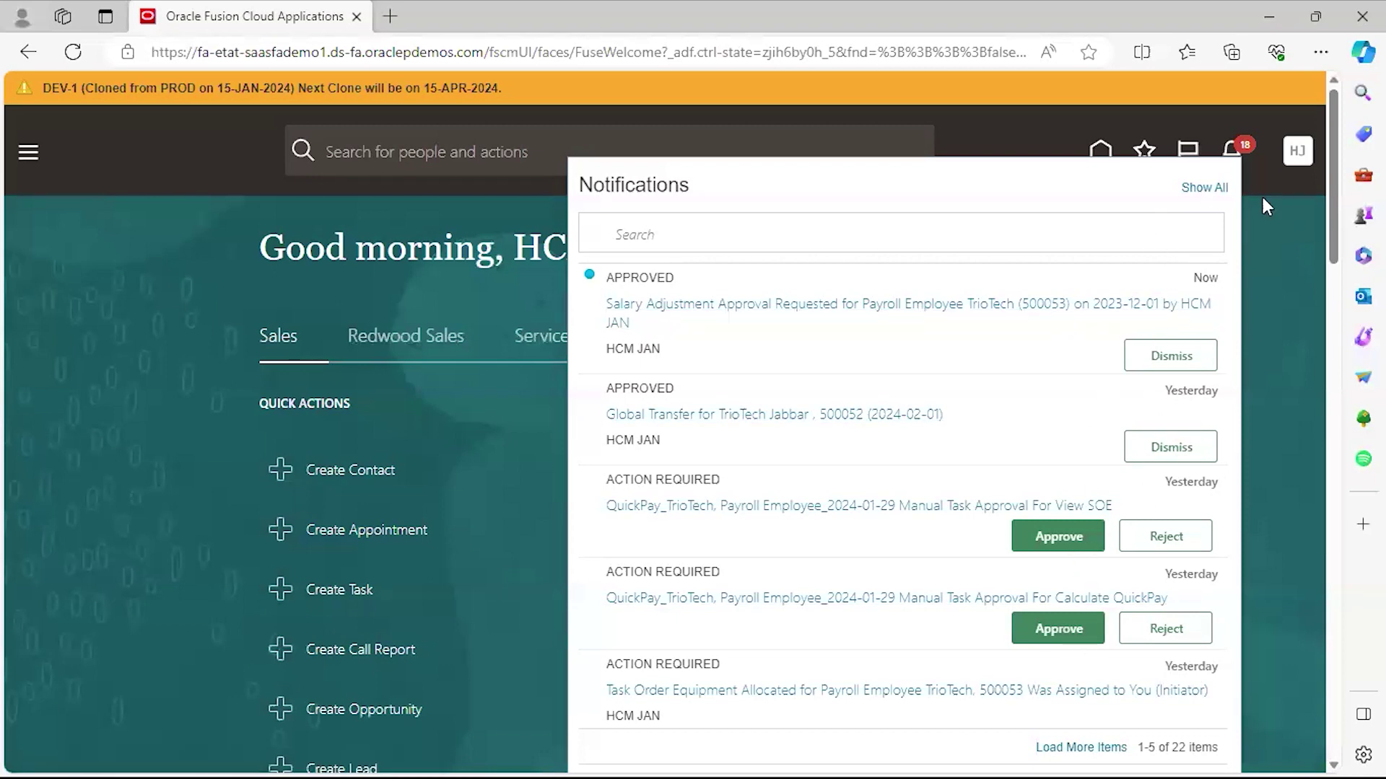
{"action": "left_click", "coordinate": [1244, 164]}
{"action": "left_click", "coordinate": [1279, 283]}
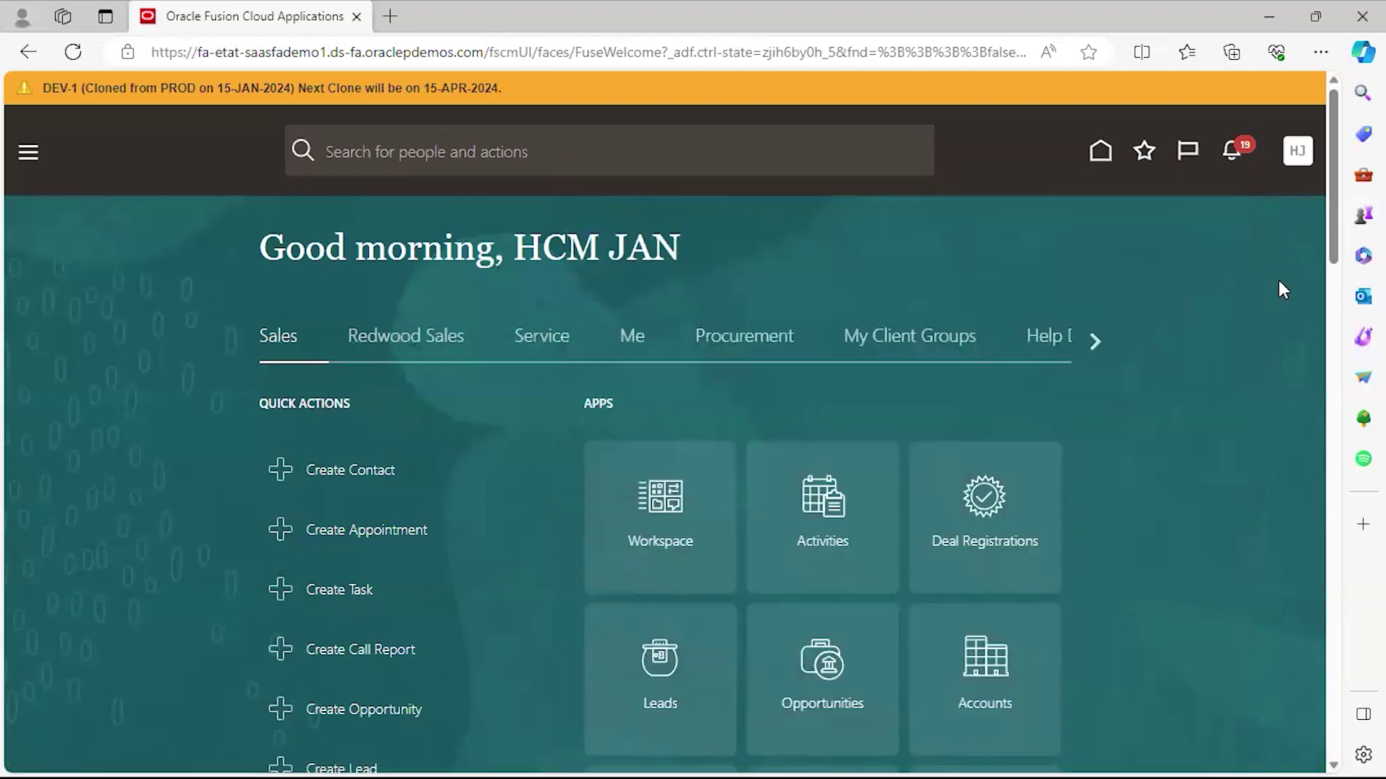
Open the HJ avatar's Settings and Actions menu with Personalization, Administration and Troubleshooting.
{"action": "left_click", "coordinate": [1303, 157]}
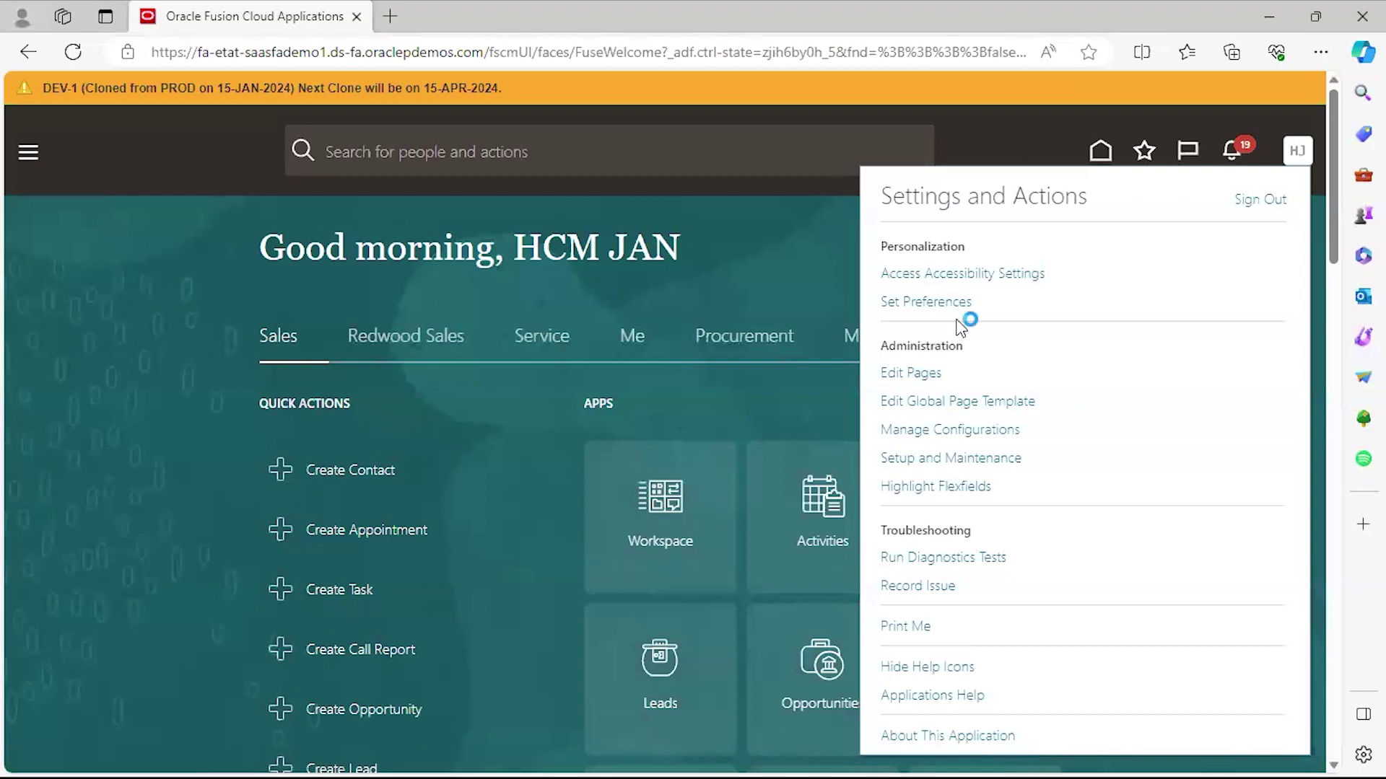
Choose Set Preferences to reach the General Preferences page (Regional, Language, Password).
{"action": "left_click", "coordinate": [923, 303]}
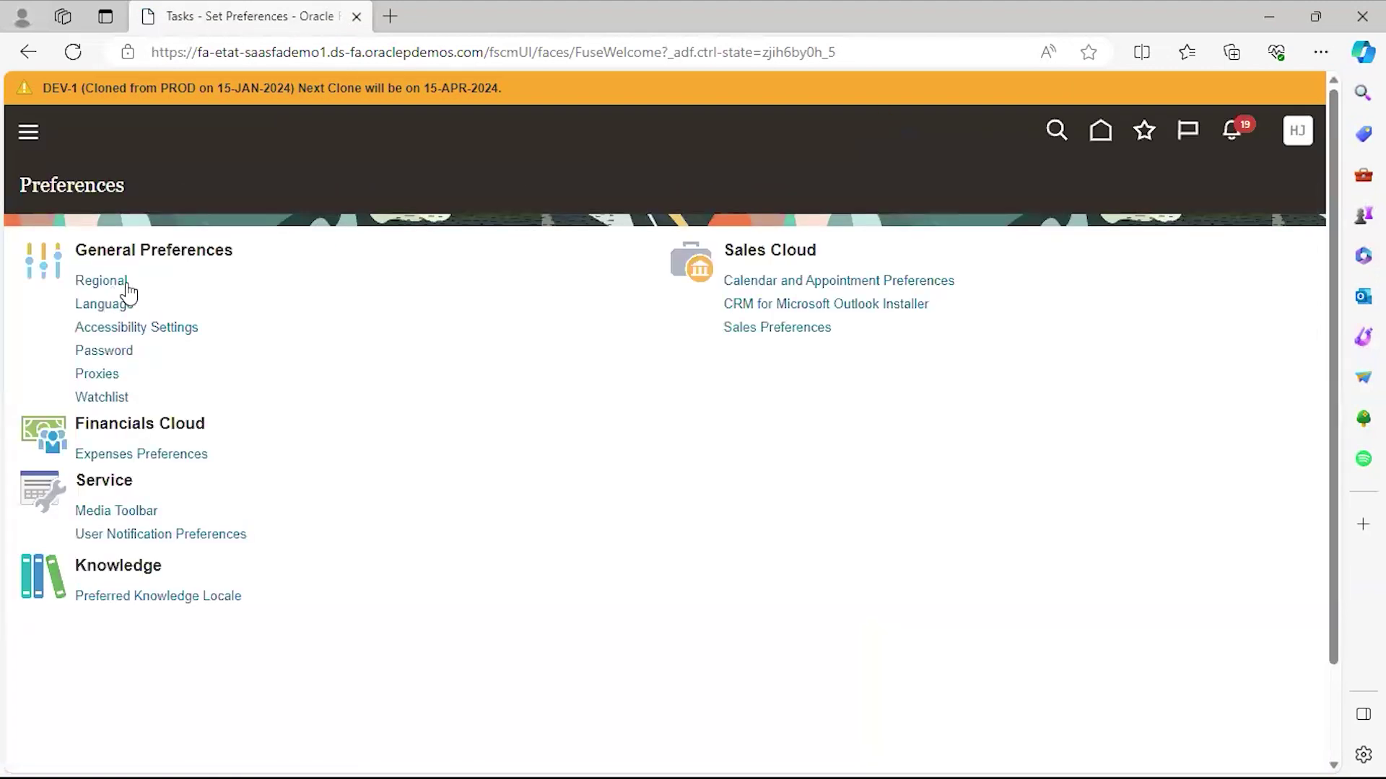
Review Regional preferences (United States, US Dollar, UTC) and cancel without saving.
{"action": "left_click", "coordinate": [119, 280]}
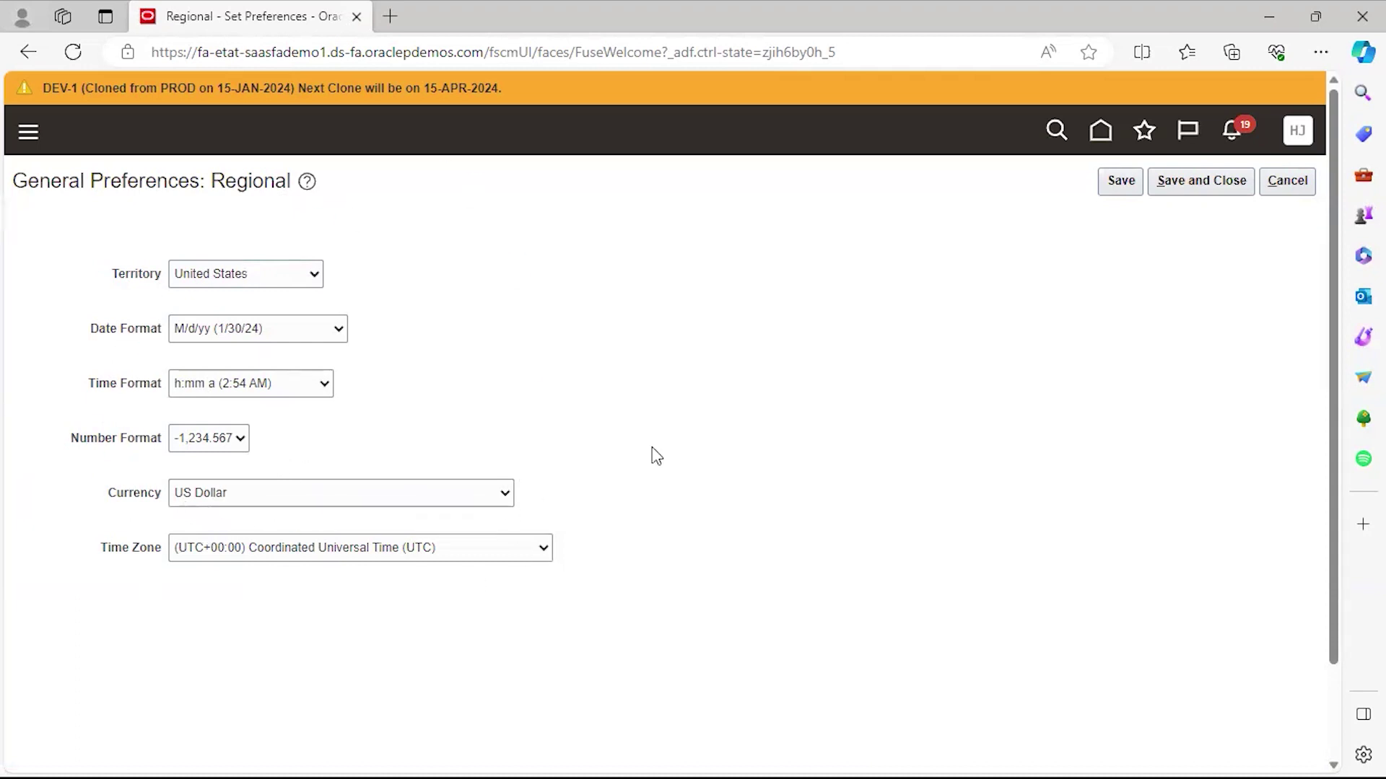
{"action": "left_click", "coordinate": [1300, 183]}
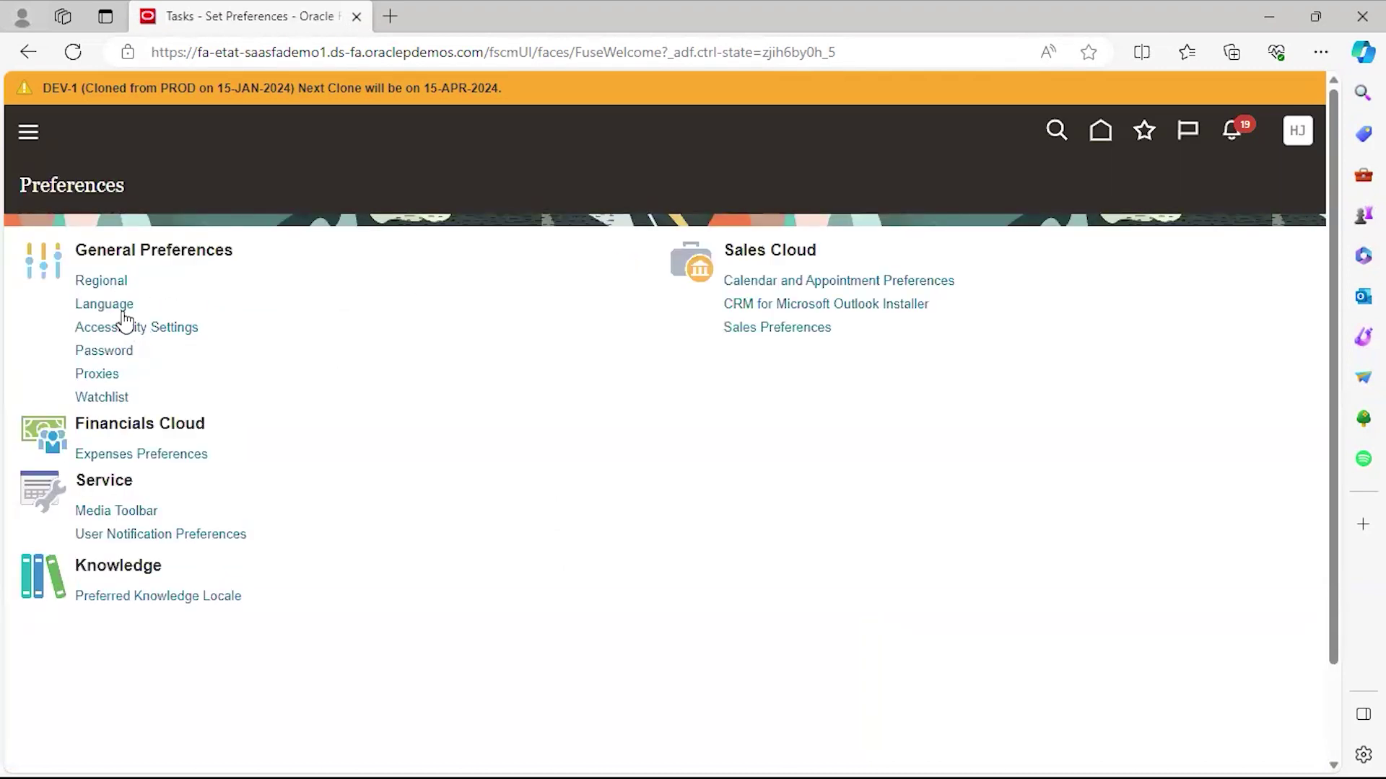
Review the American English Language preferences, cancel, and reopen the Settings and Actions menu.
{"action": "left_click", "coordinate": [121, 309]}
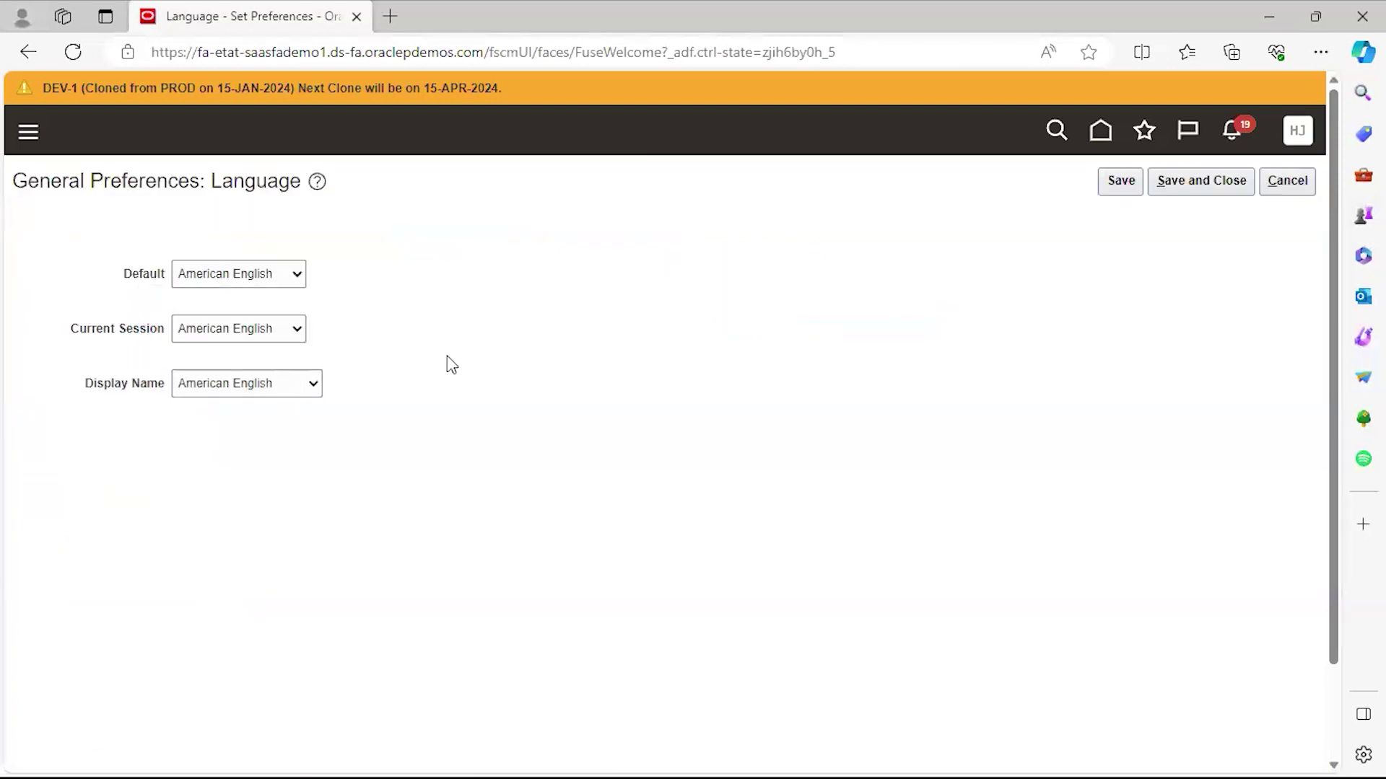
{"action": "left_click", "coordinate": [1303, 182]}
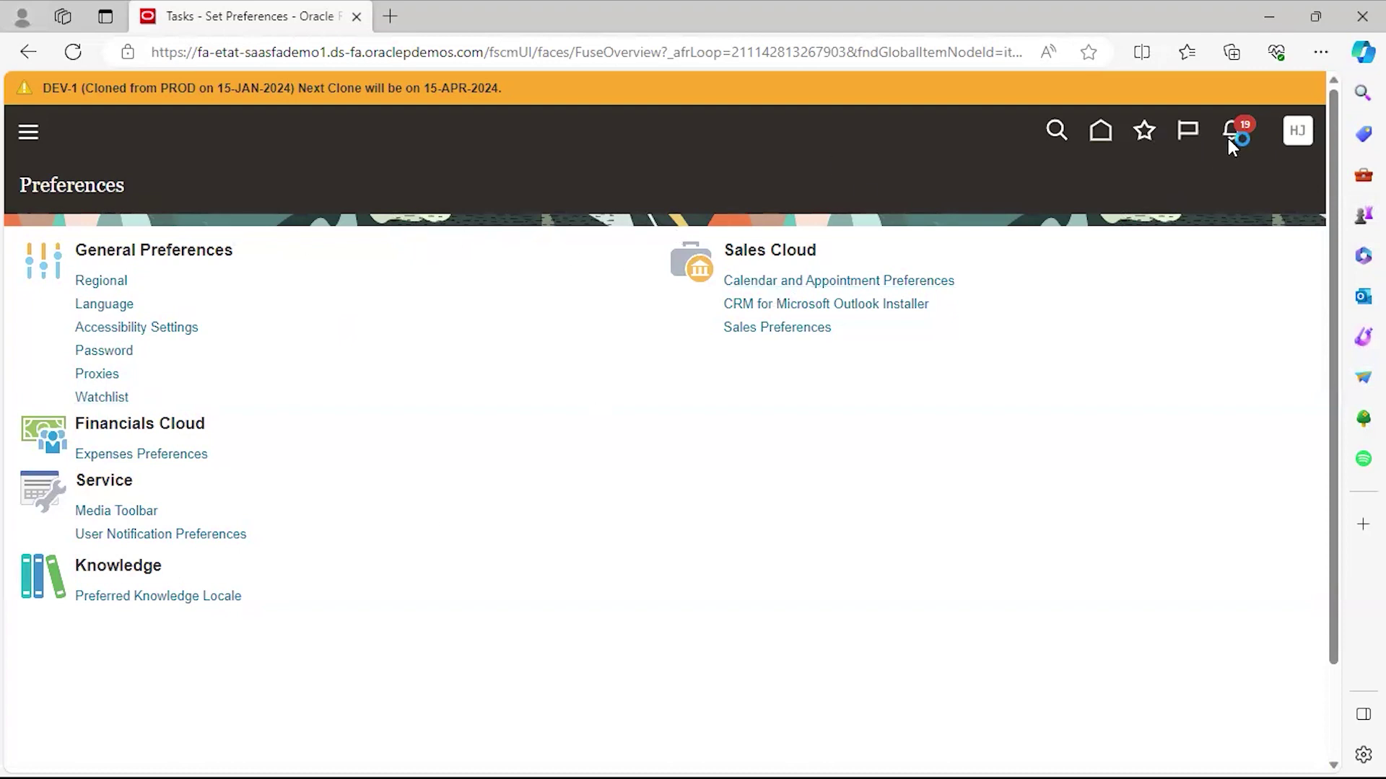
{"action": "left_click", "coordinate": [1297, 132]}
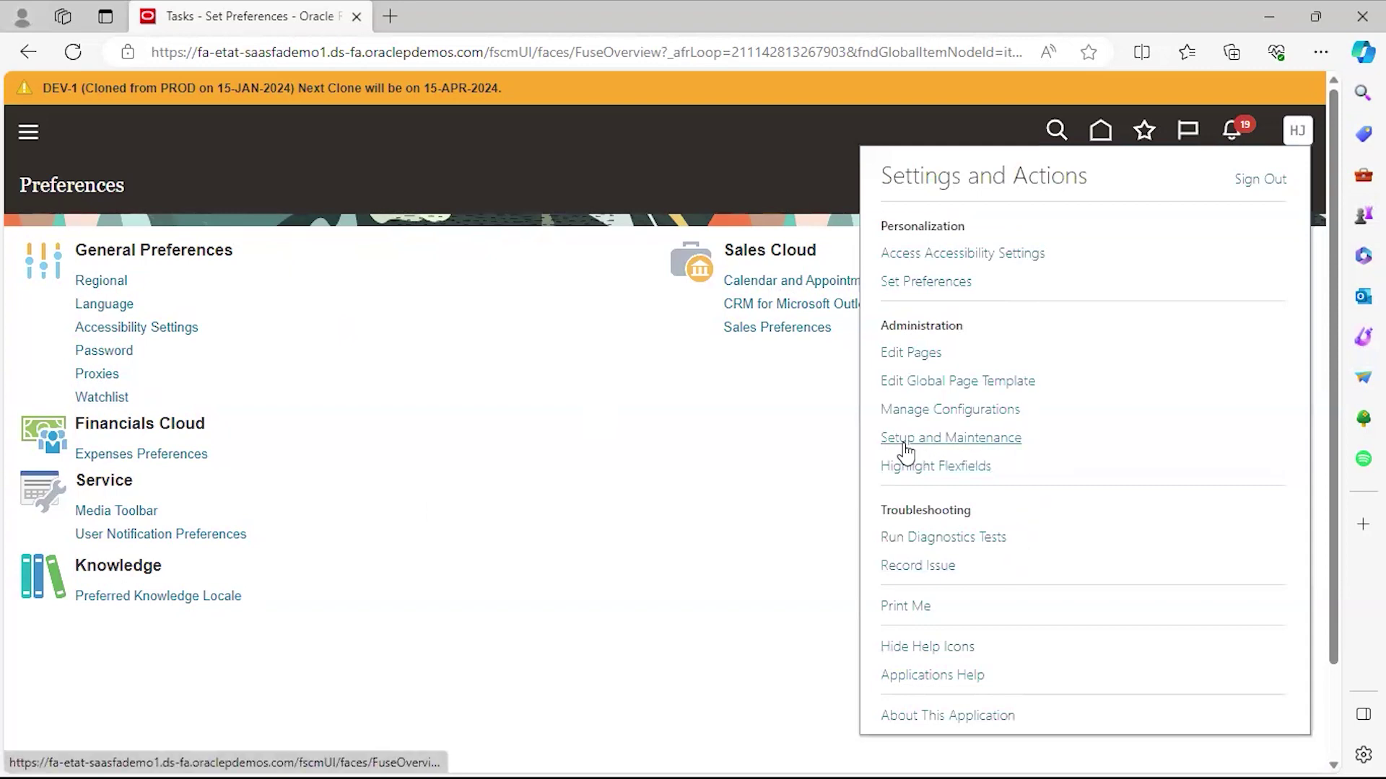
Go back to the home page with its Sales quick actions.
{"action": "left_click", "coordinate": [1101, 132]}
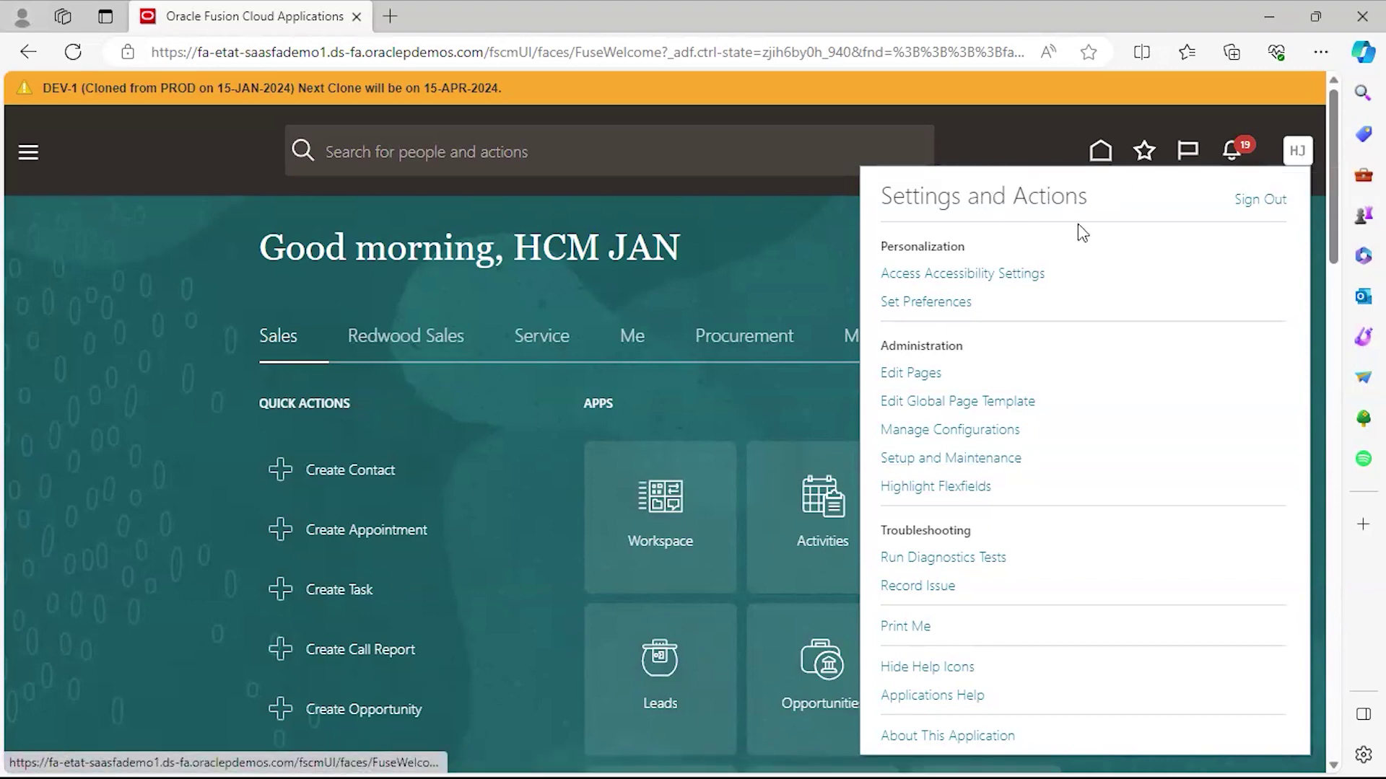
Open Setup and Maintenance and switch the offering to Financials.
{"action": "left_click", "coordinate": [921, 461]}
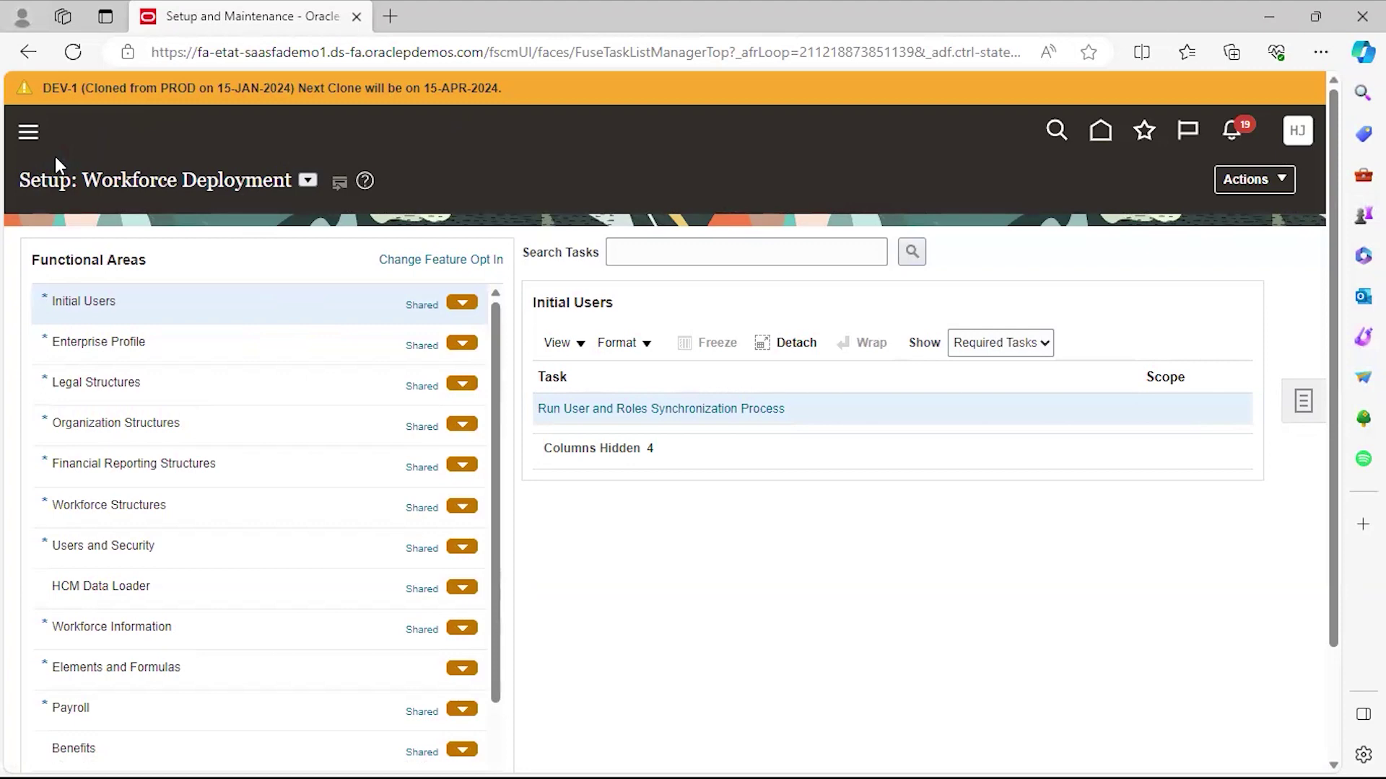
{"action": "left_click", "coordinate": [309, 182]}
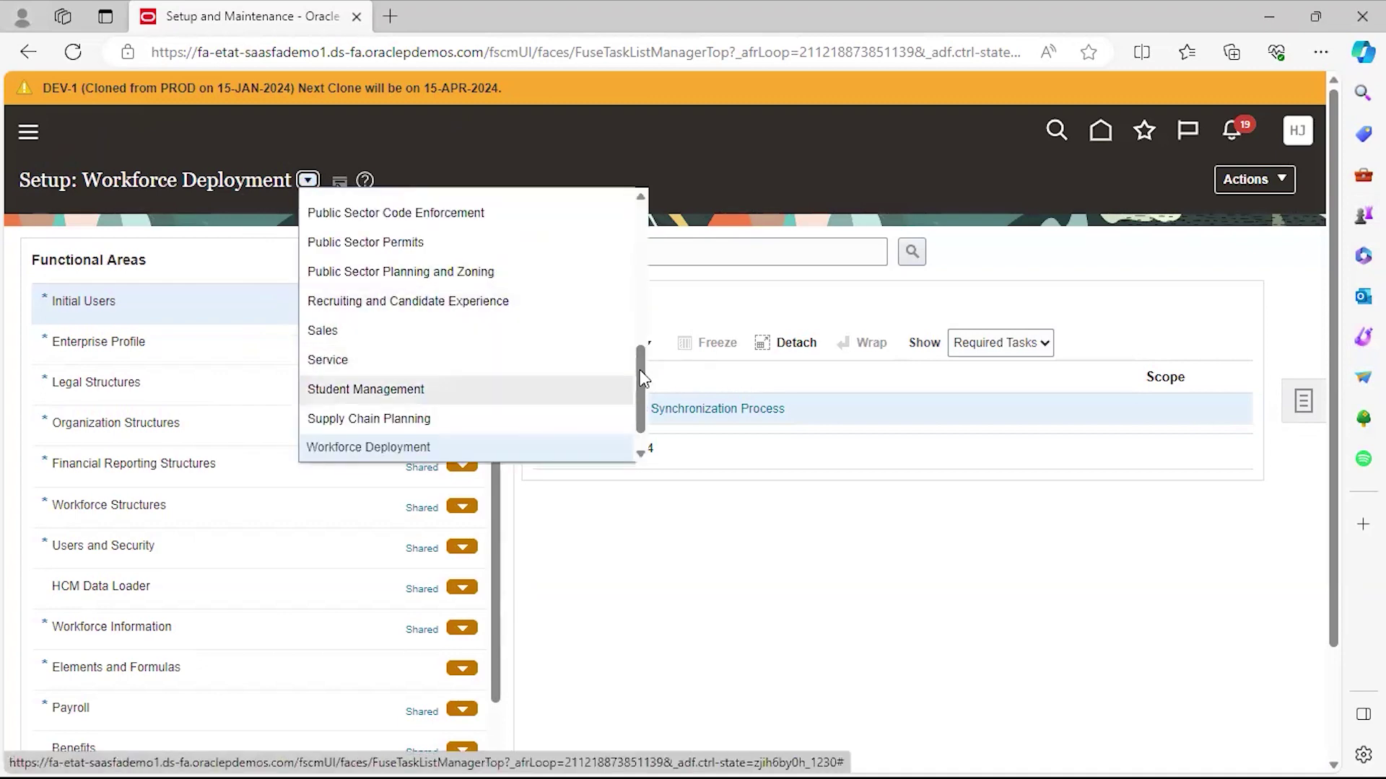
{"action": "scroll", "coordinate": [534, 253], "scroll_direction": "up", "scroll_amount": 1}
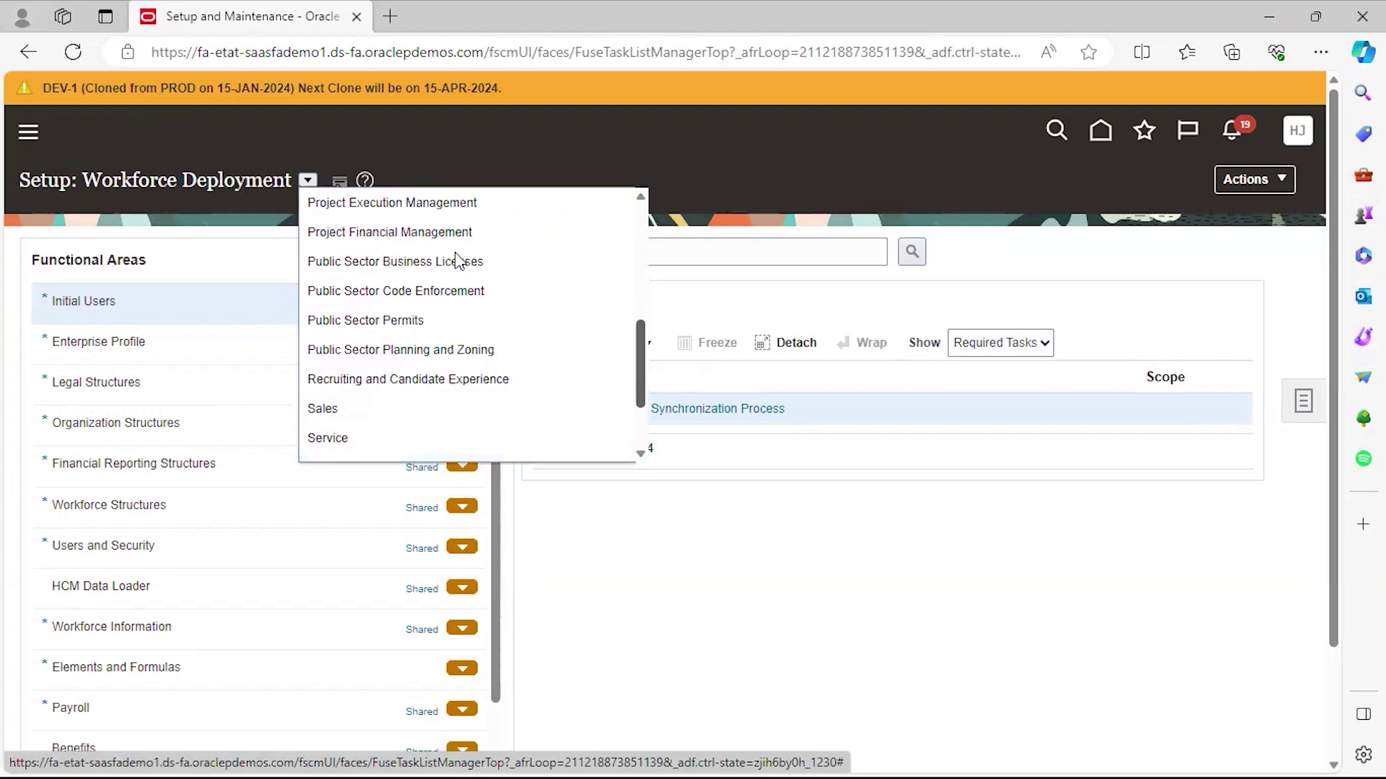
{"action": "scroll", "coordinate": [534, 252], "scroll_direction": "up", "scroll_amount": 10}
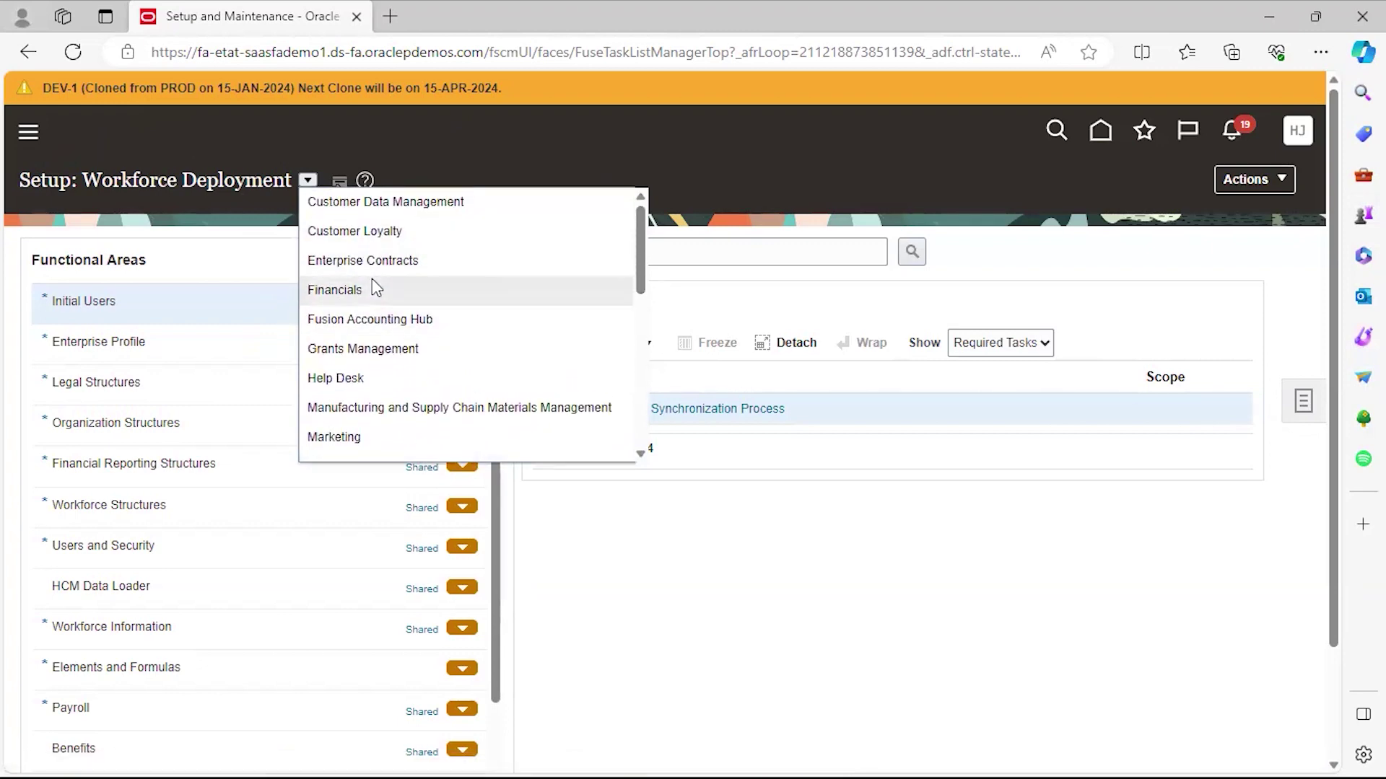
{"action": "left_click", "coordinate": [371, 281]}
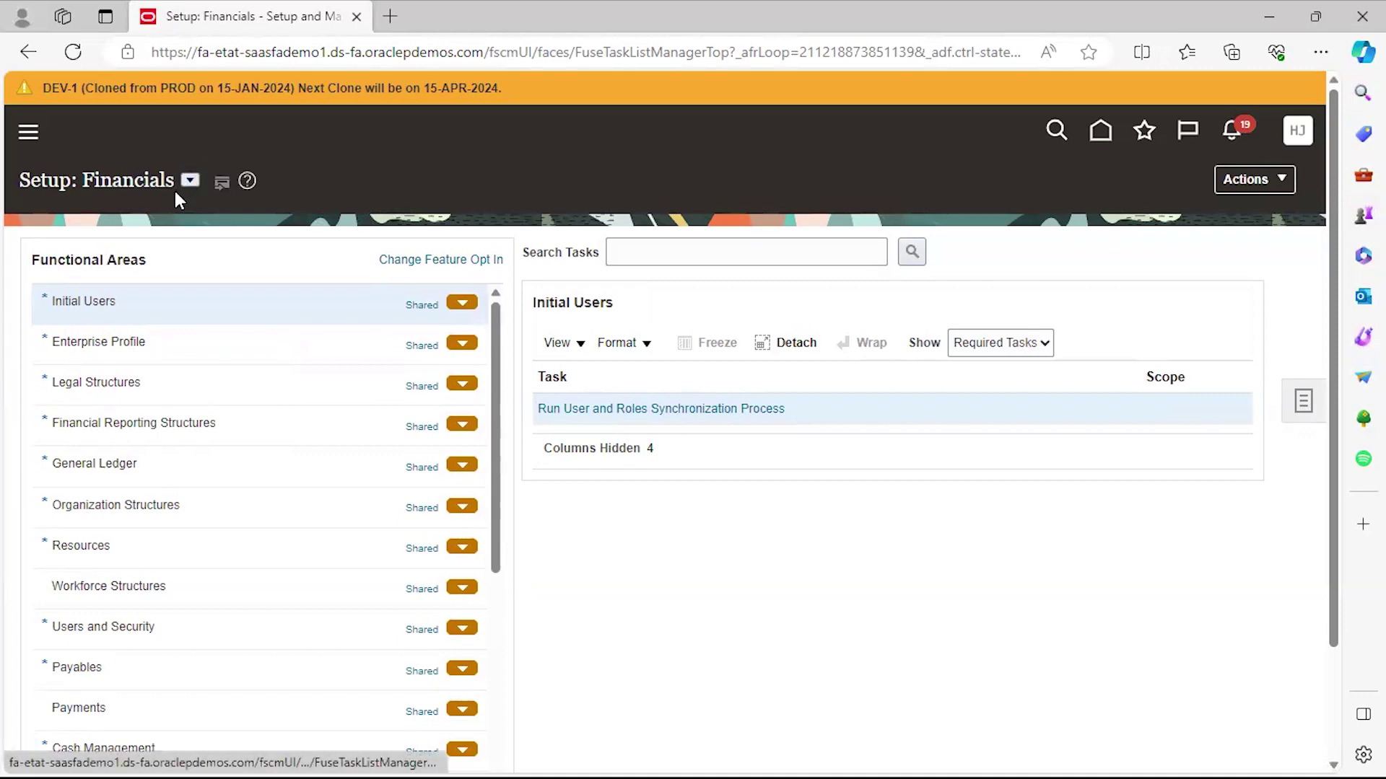
{"action": "left_click", "coordinate": [190, 180]}
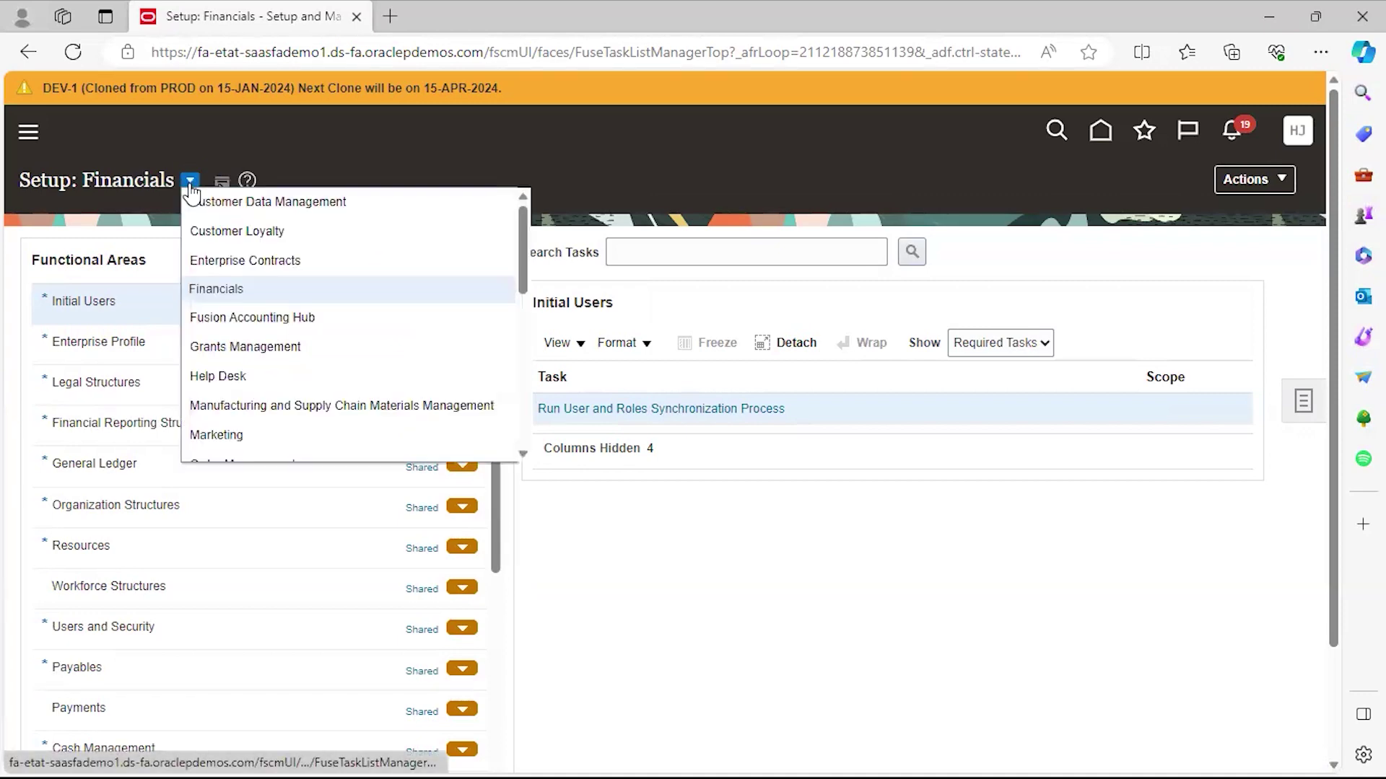
{"action": "left_click", "coordinate": [232, 292]}
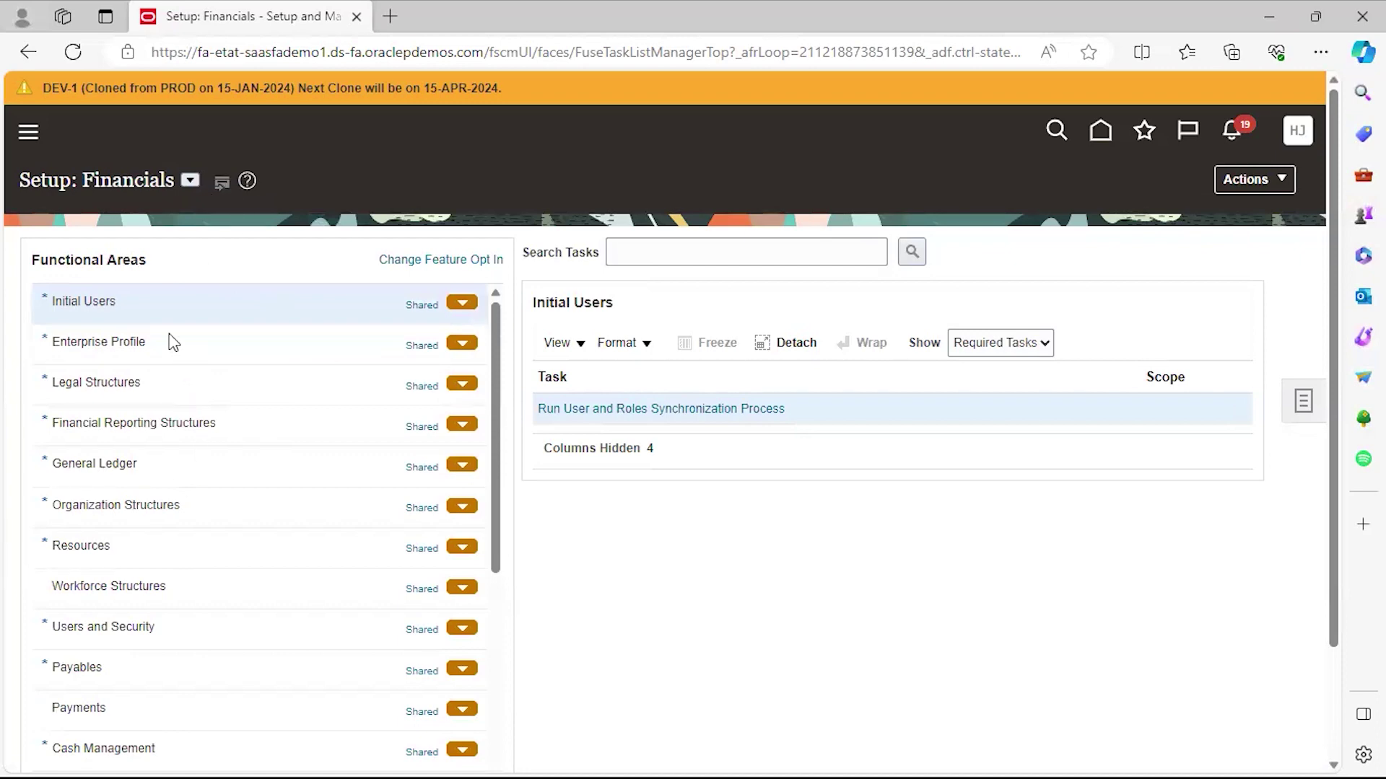
{"action": "left_click", "coordinate": [190, 181]}
{"action": "left_click", "coordinate": [187, 184]}
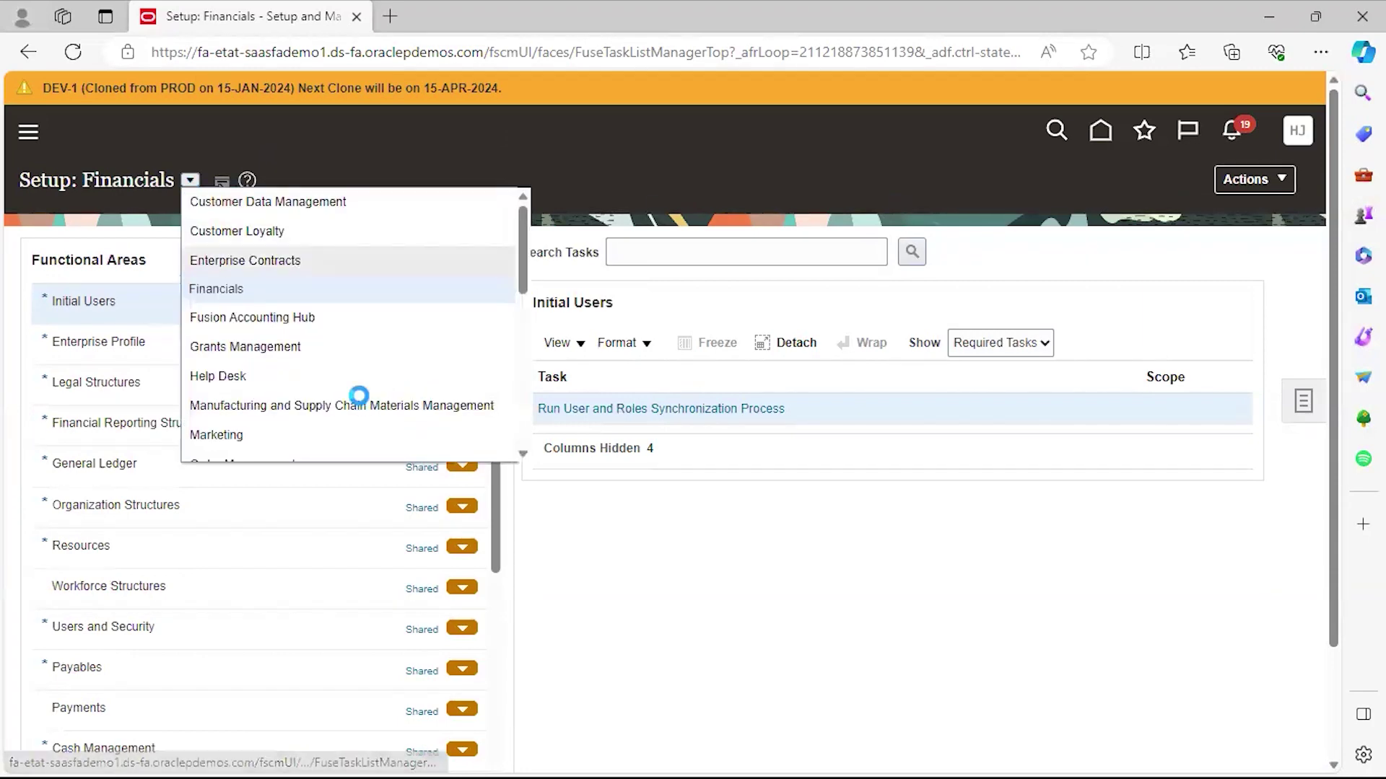
{"action": "left_click", "coordinate": [360, 404]}
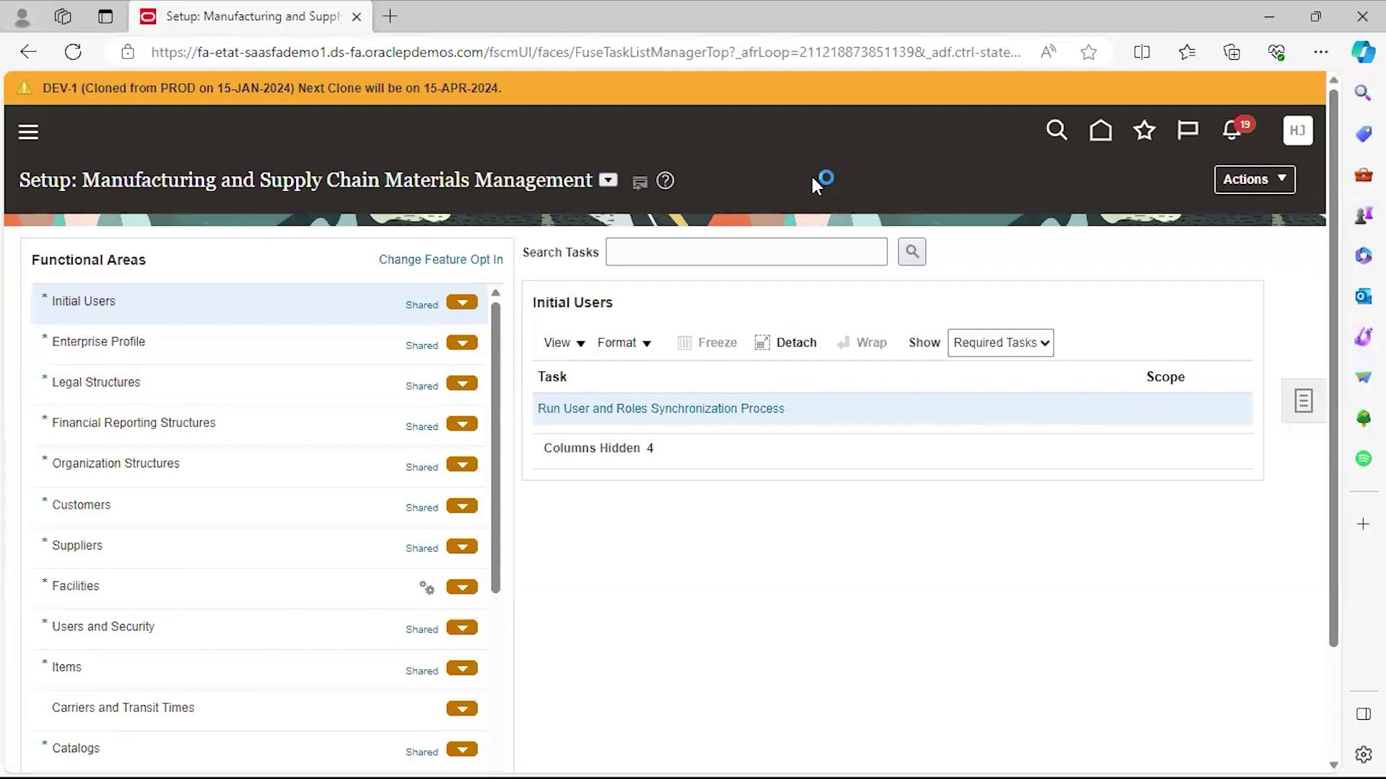
{"action": "left_click", "coordinate": [608, 182]}
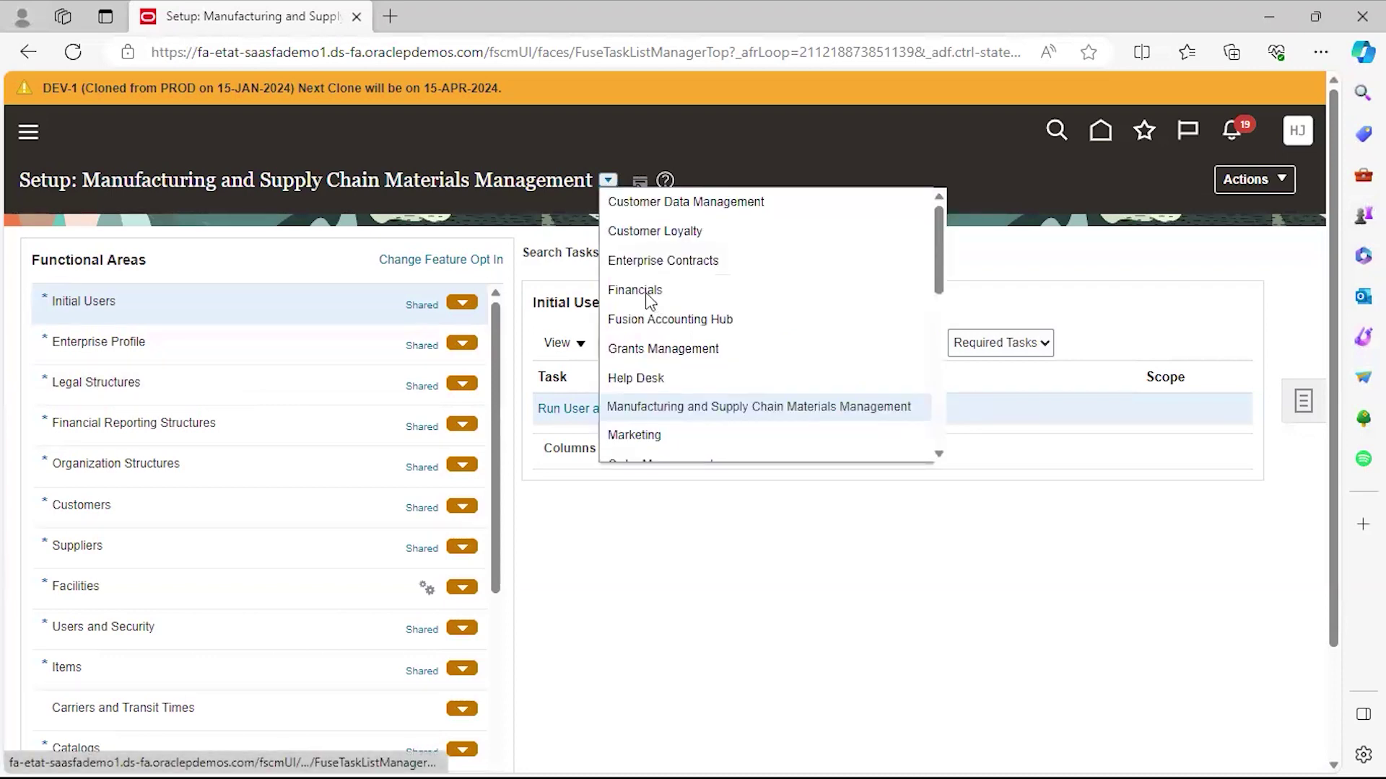
{"action": "left_click", "coordinate": [645, 292]}
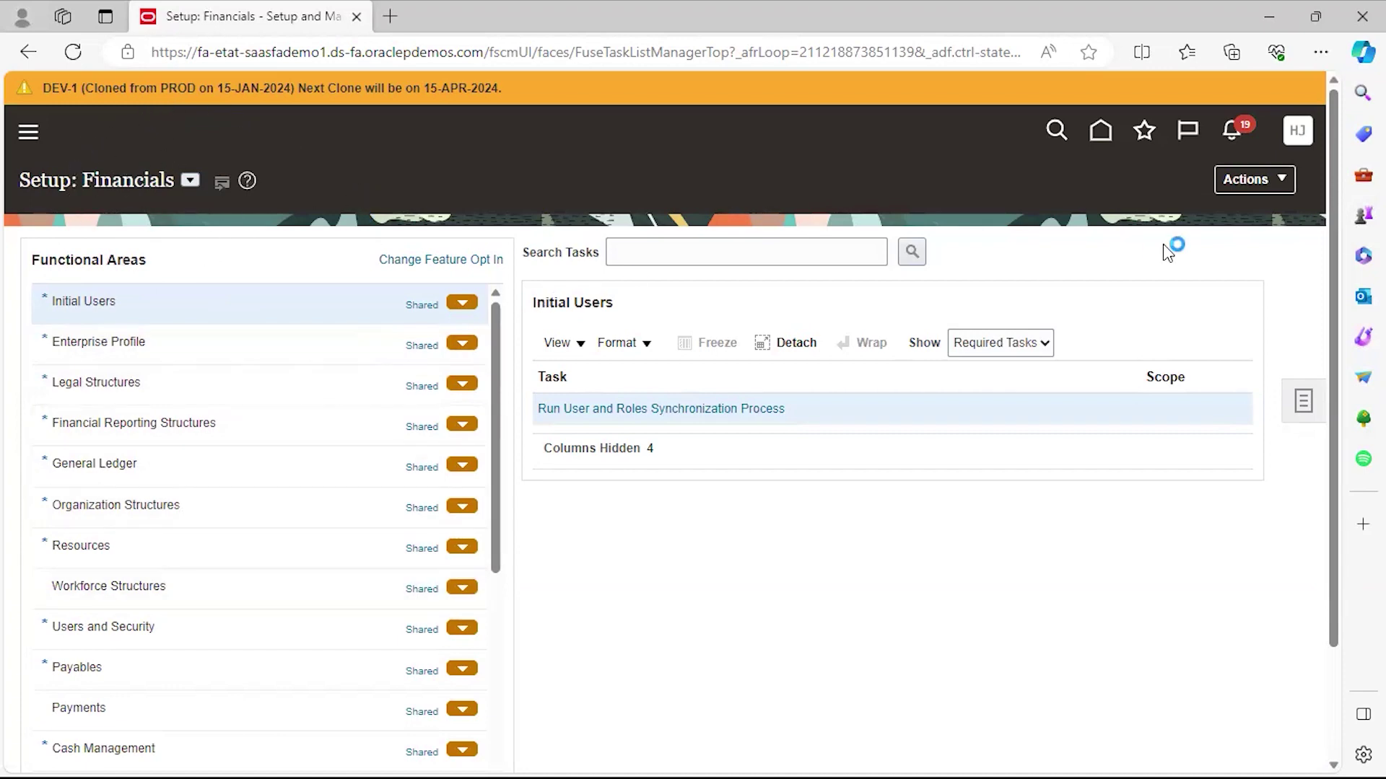
Show General Ledger's required setup tasks, from Manage Primary Ledgers through Open First Period.
{"action": "scroll", "coordinate": [1341, 231], "scroll_direction": "down", "scroll_amount": 1}
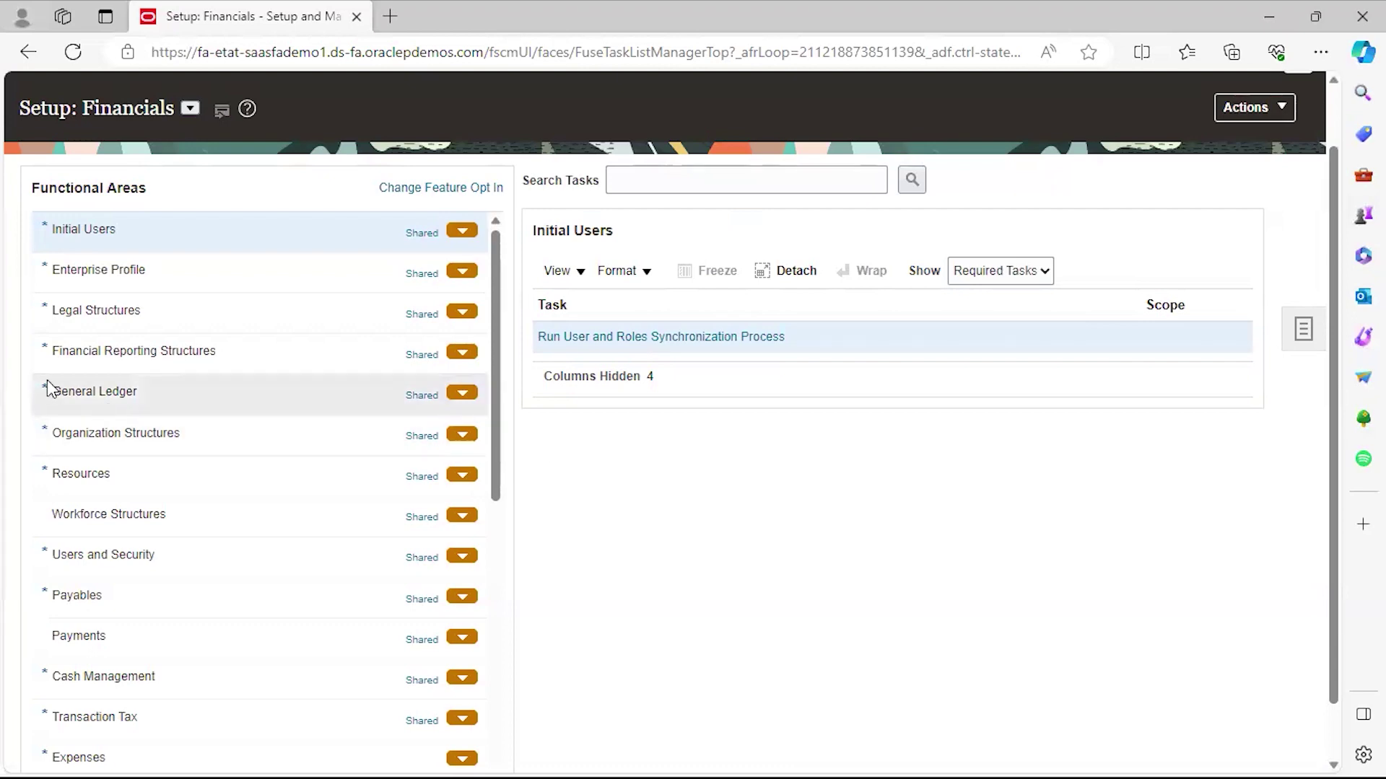
{"action": "left_click", "coordinate": [91, 407]}
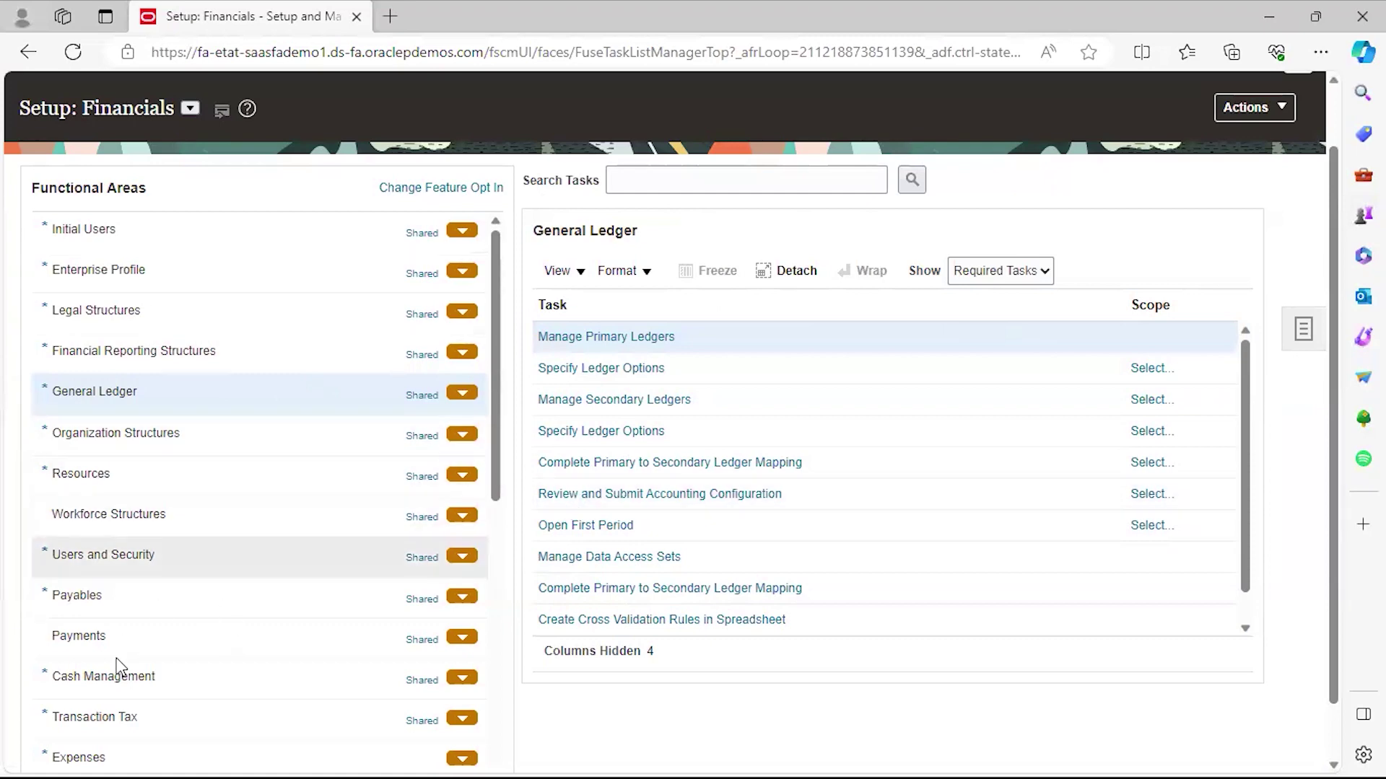
View the Payables tasks, then the Payments tasks starting at Manage Disbursement Lookups.
{"action": "left_click", "coordinate": [97, 604]}
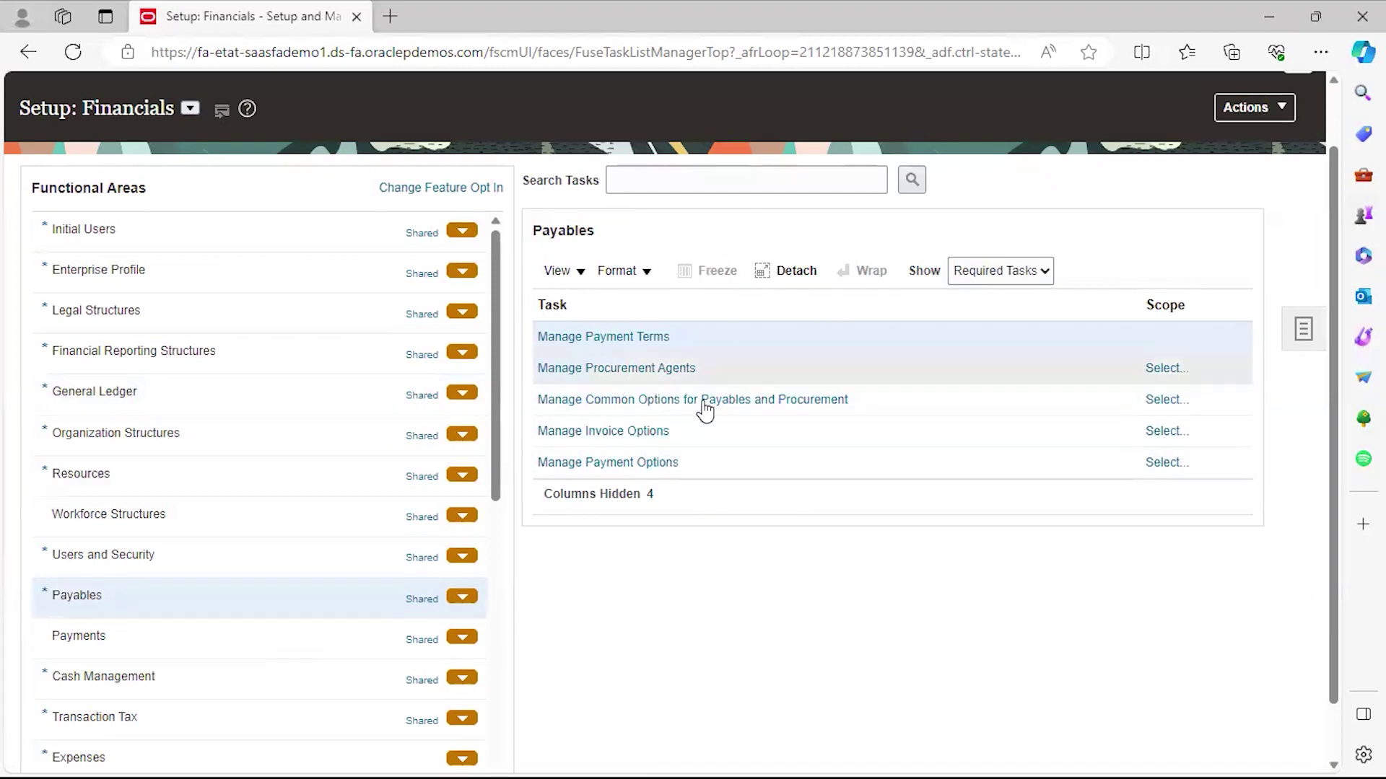
{"action": "left_click", "coordinate": [152, 650]}
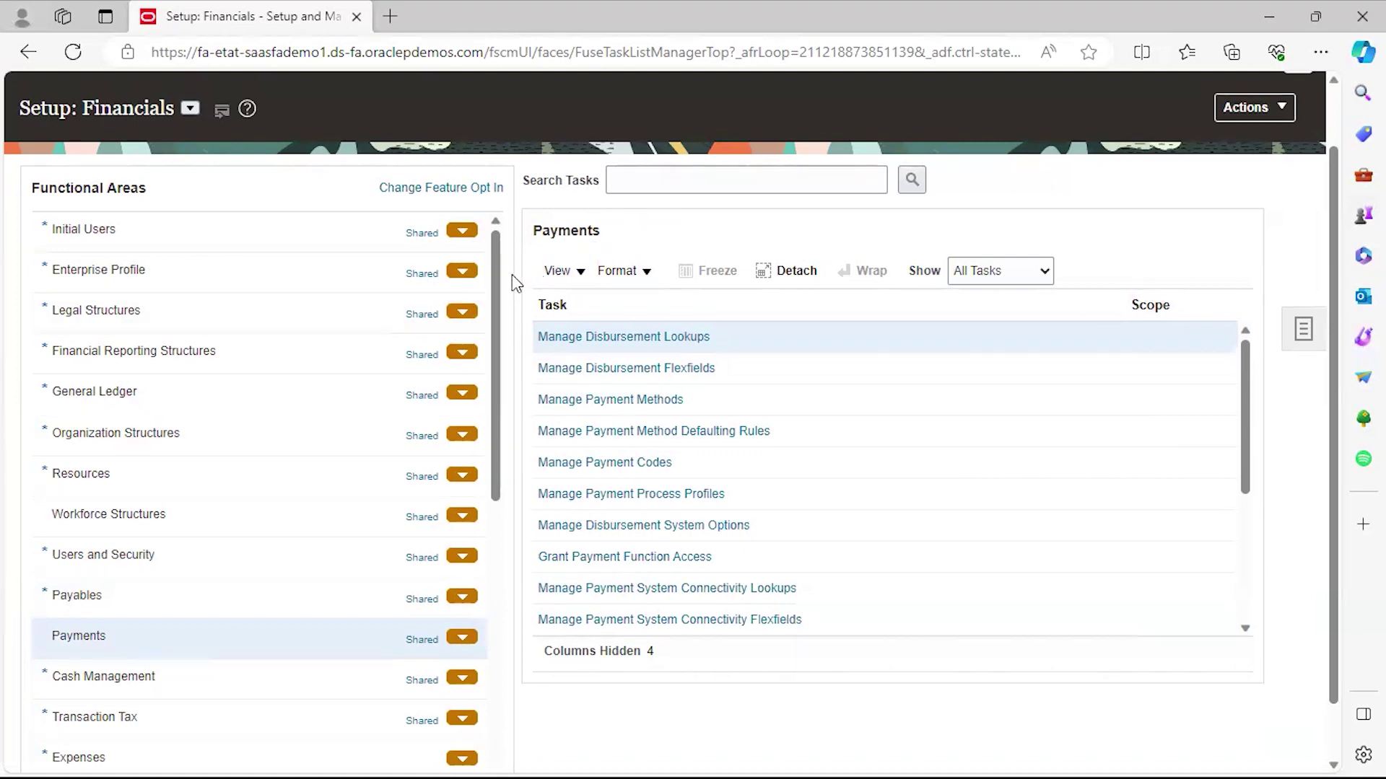
Scroll through the Functional Areas and task lists in Setup: Financials.
{"action": "left_click_drag", "start_coordinate": [497, 271], "coordinate": [494, 459]}
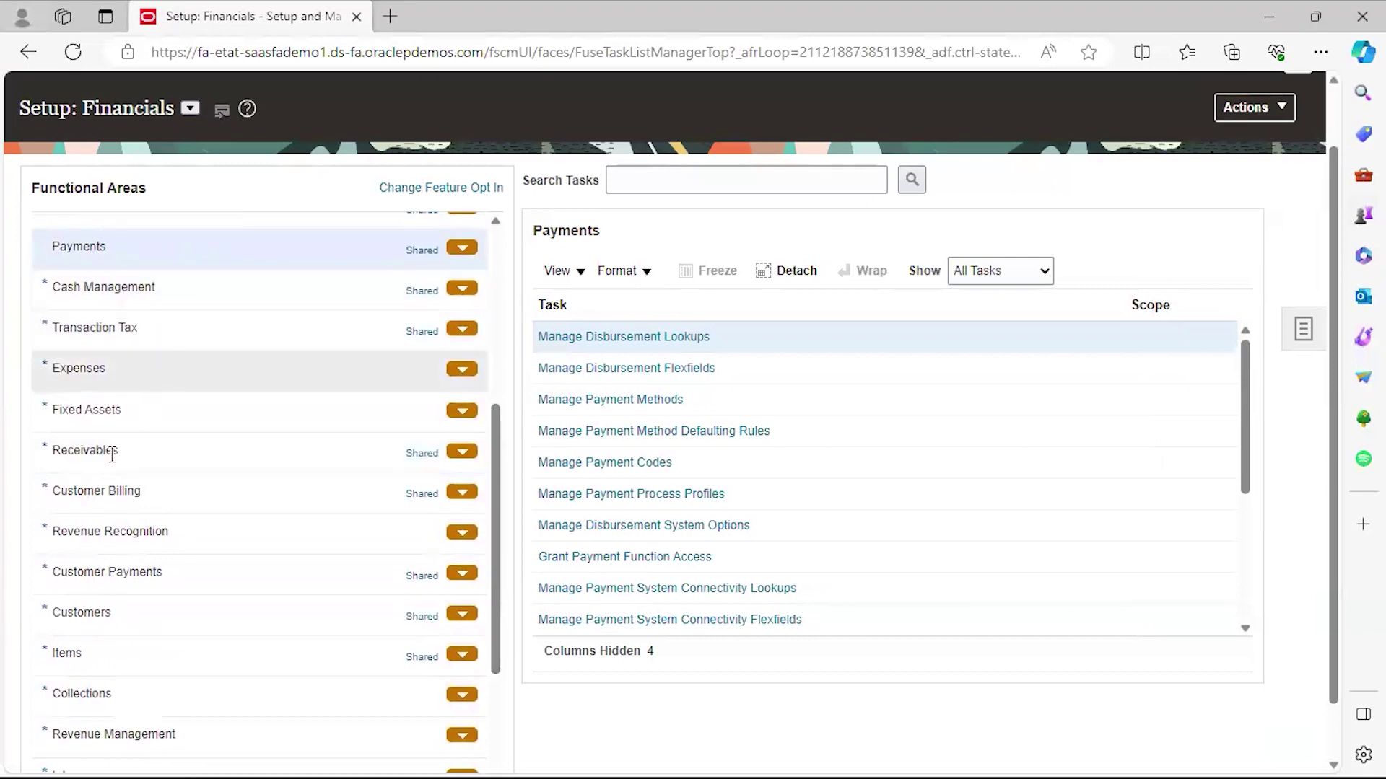
{"action": "left_click", "coordinate": [165, 451]}
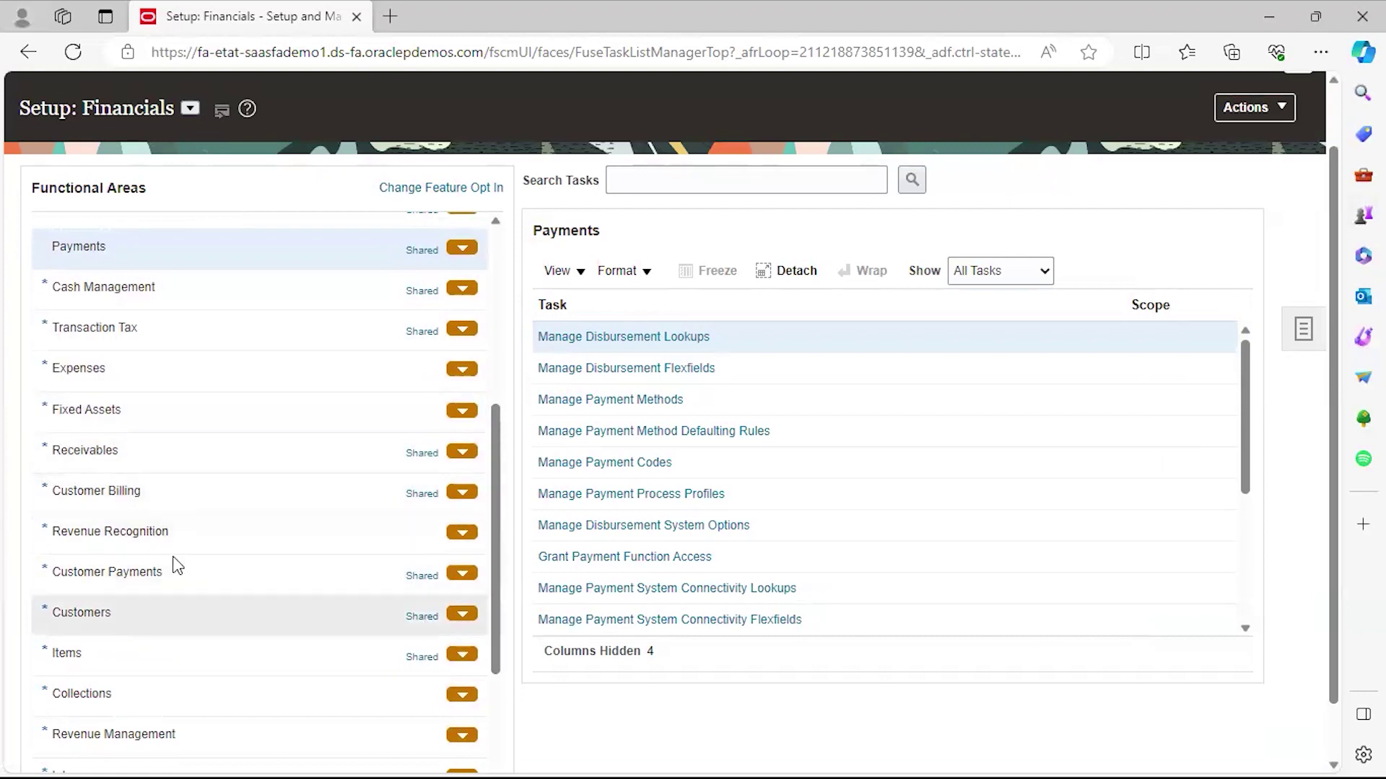
{"action": "left_click_drag", "start_coordinate": [496, 500], "coordinate": [519, 257]}
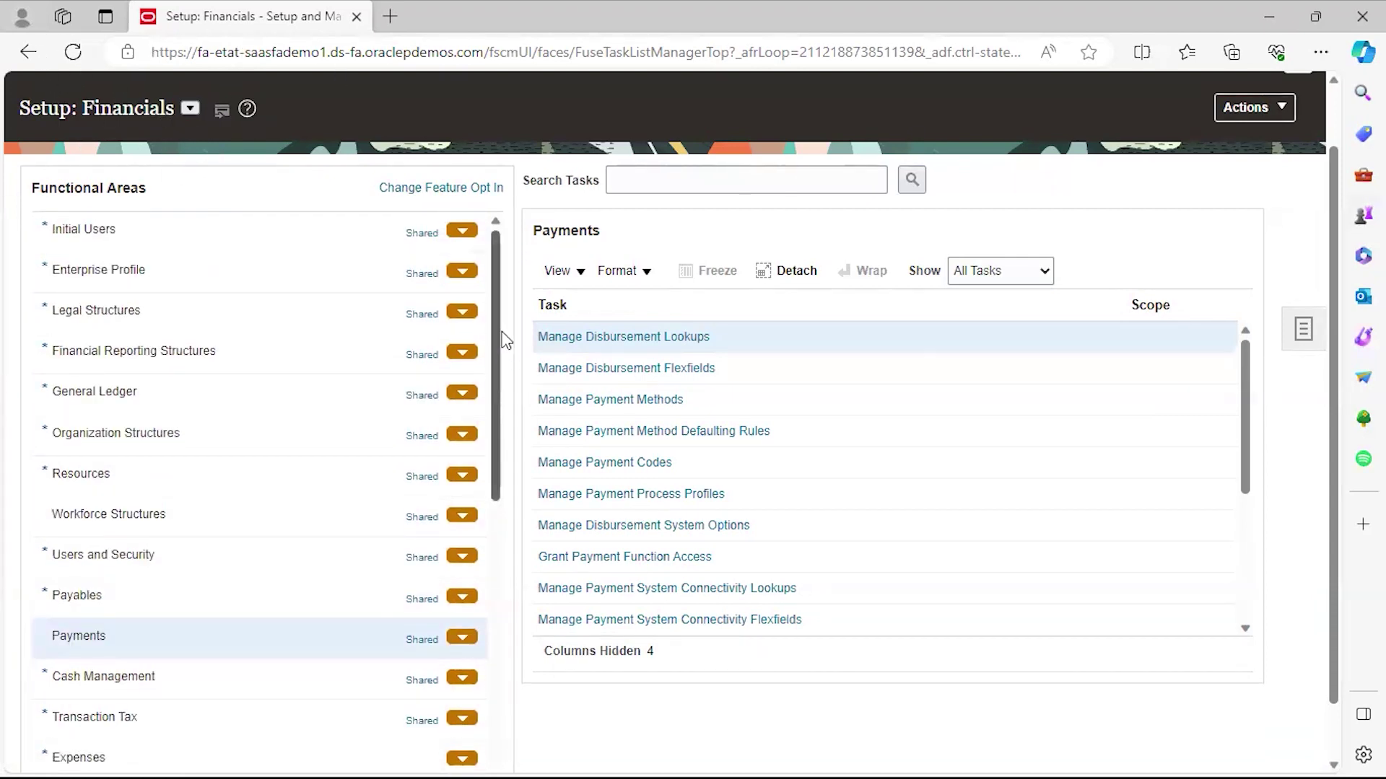
{"action": "left_click_drag", "start_coordinate": [496, 337], "coordinate": [520, 699]}
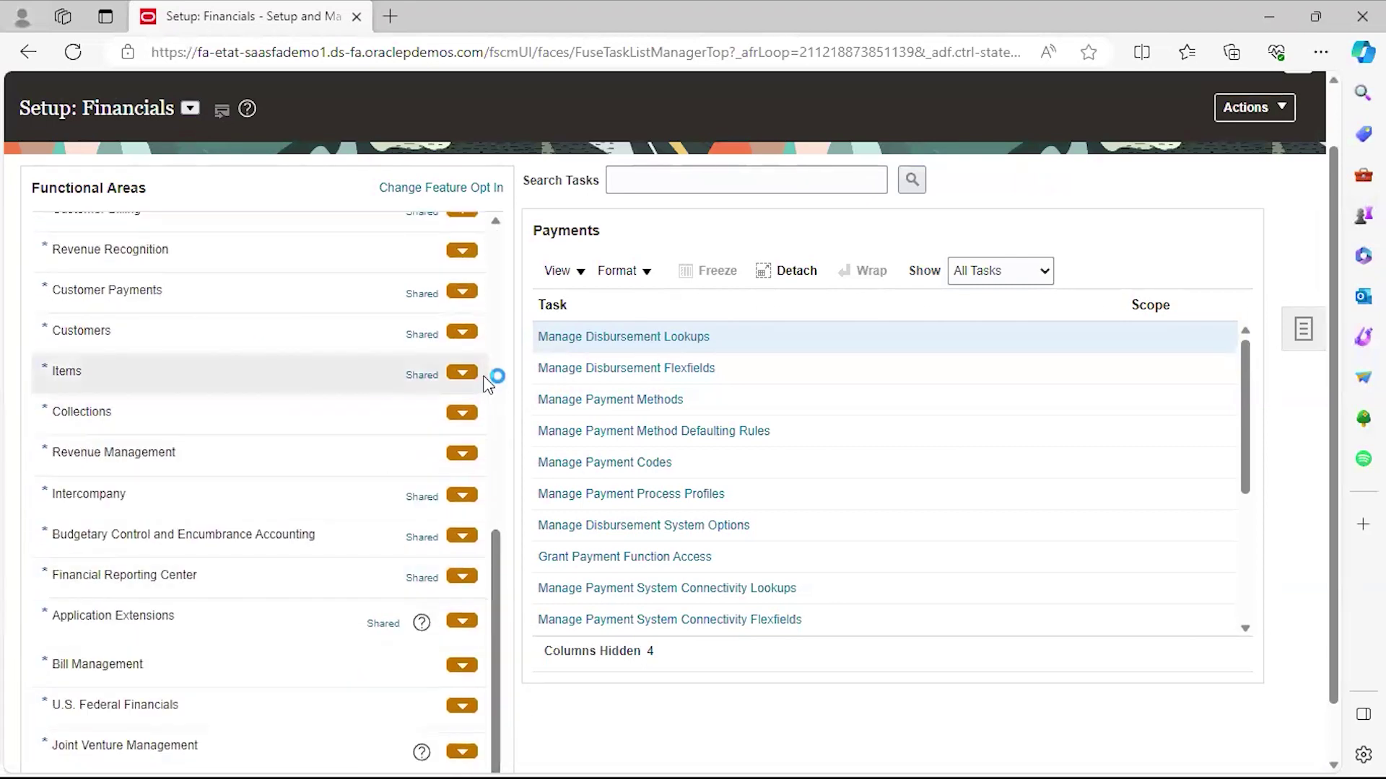
{"action": "scroll", "coordinate": [495, 318], "scroll_direction": "up", "scroll_amount": 10}
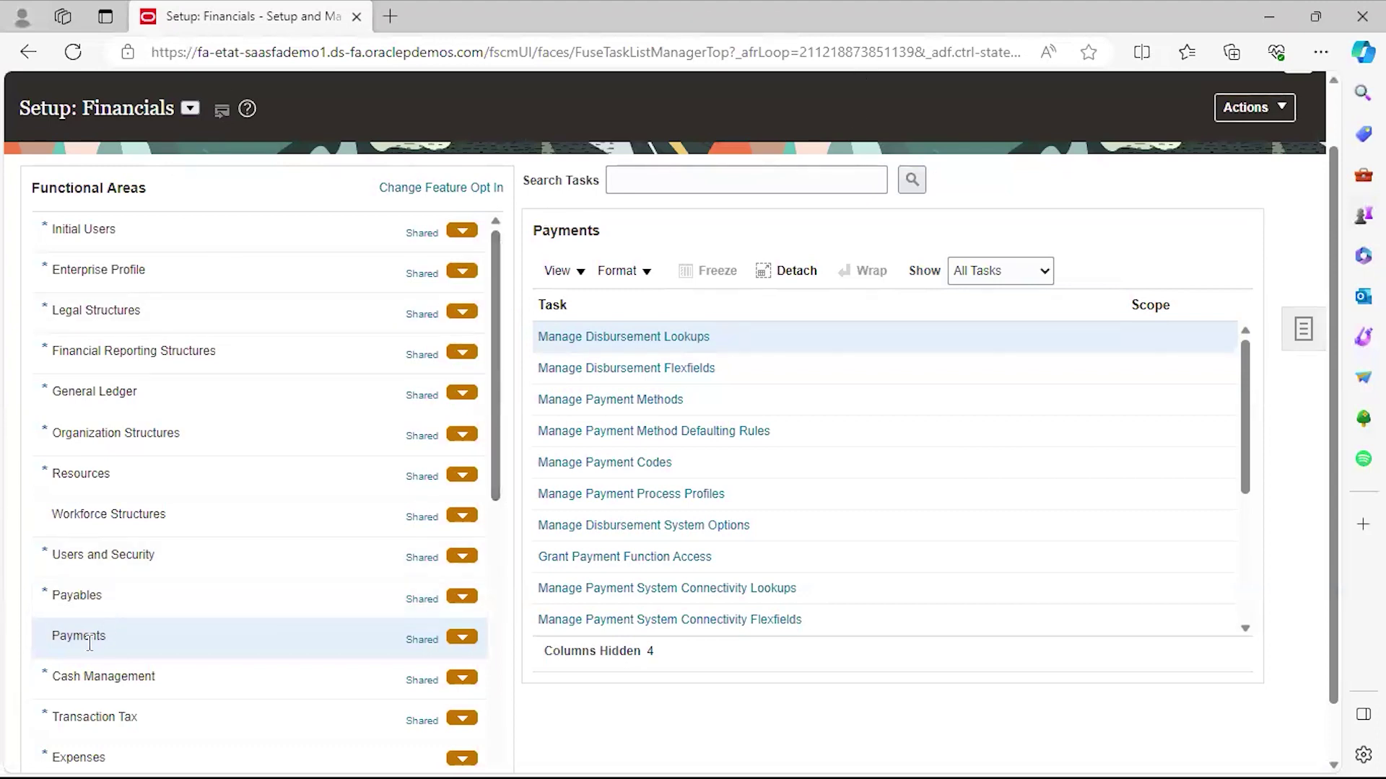
Reopen General Ledger's required tasks from Manage Primary Ledgers, then return to the home page.
{"action": "left_click", "coordinate": [94, 391]}
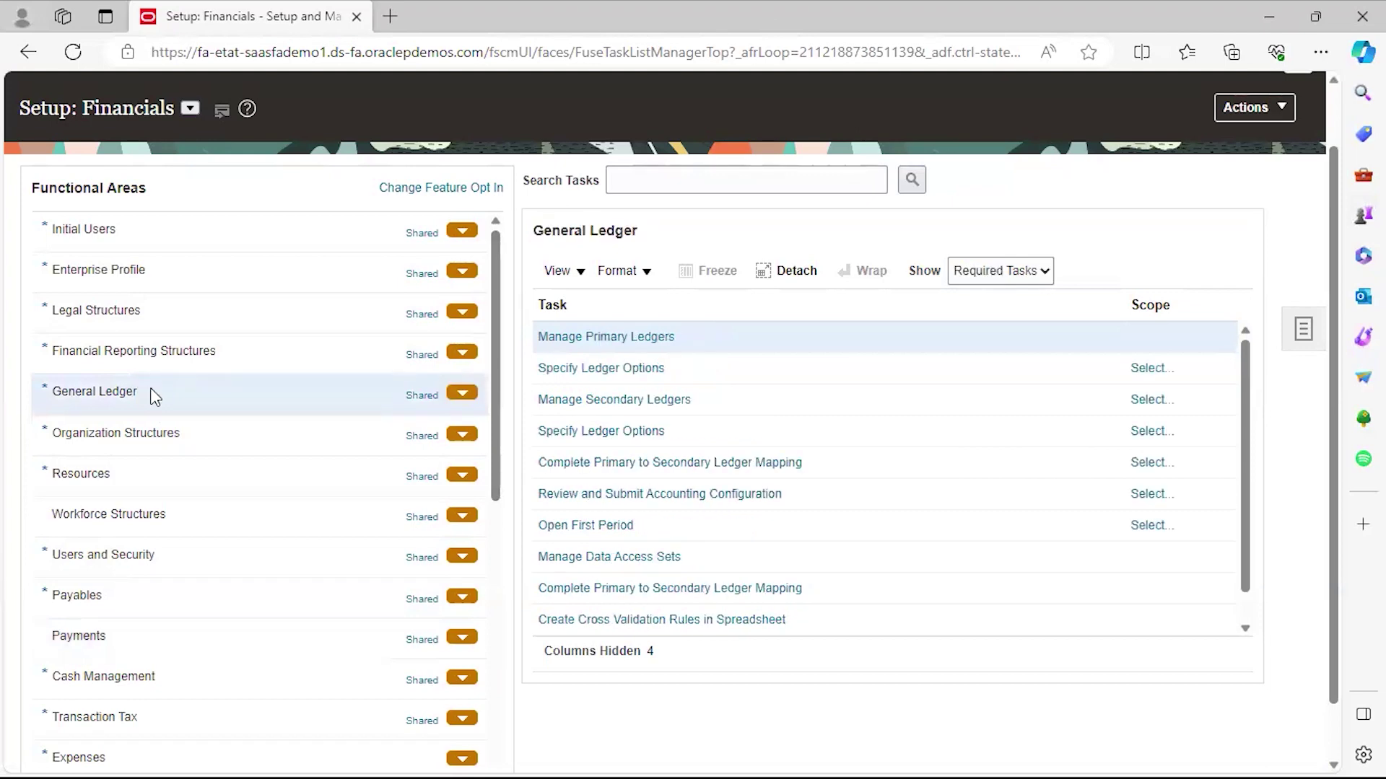
{"action": "left_click", "coordinate": [151, 390]}
{"action": "left_click_drag", "start_coordinate": [1335, 260], "coordinate": [1339, 201]}
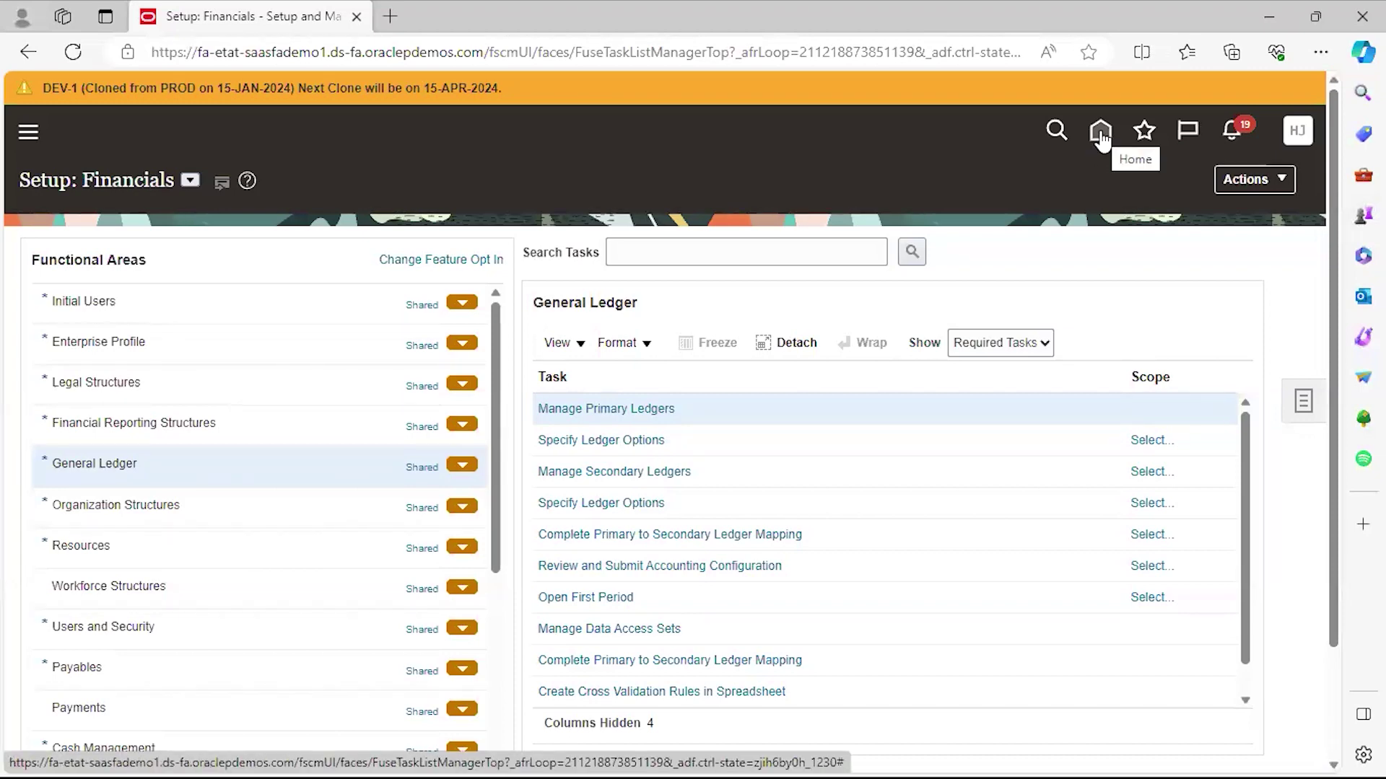
{"action": "left_click", "coordinate": [1101, 133]}
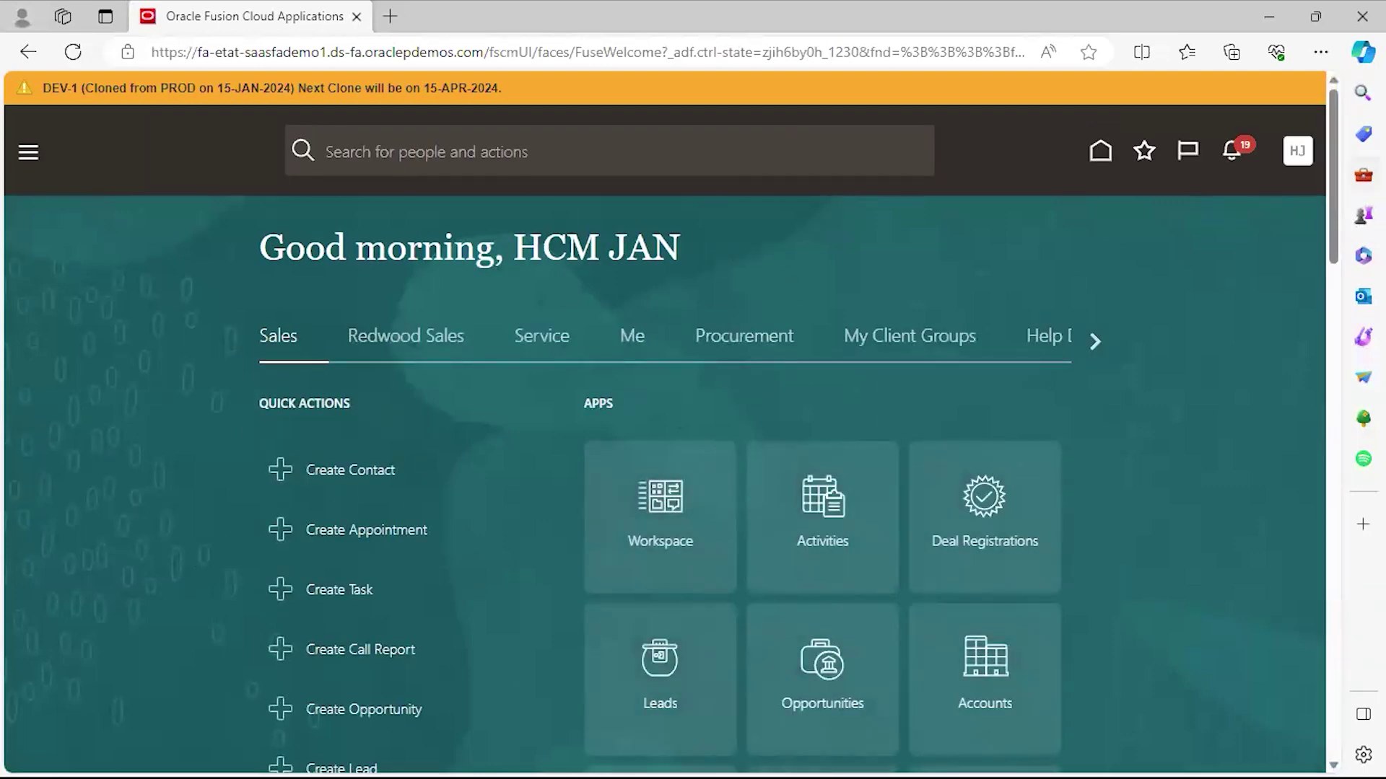
Scroll through Quick Actions, Apps tiles and Things to Finish (19 assigned, 17 created).
{"action": "scroll", "coordinate": [1345, 338], "scroll_direction": "down", "scroll_amount": 10}
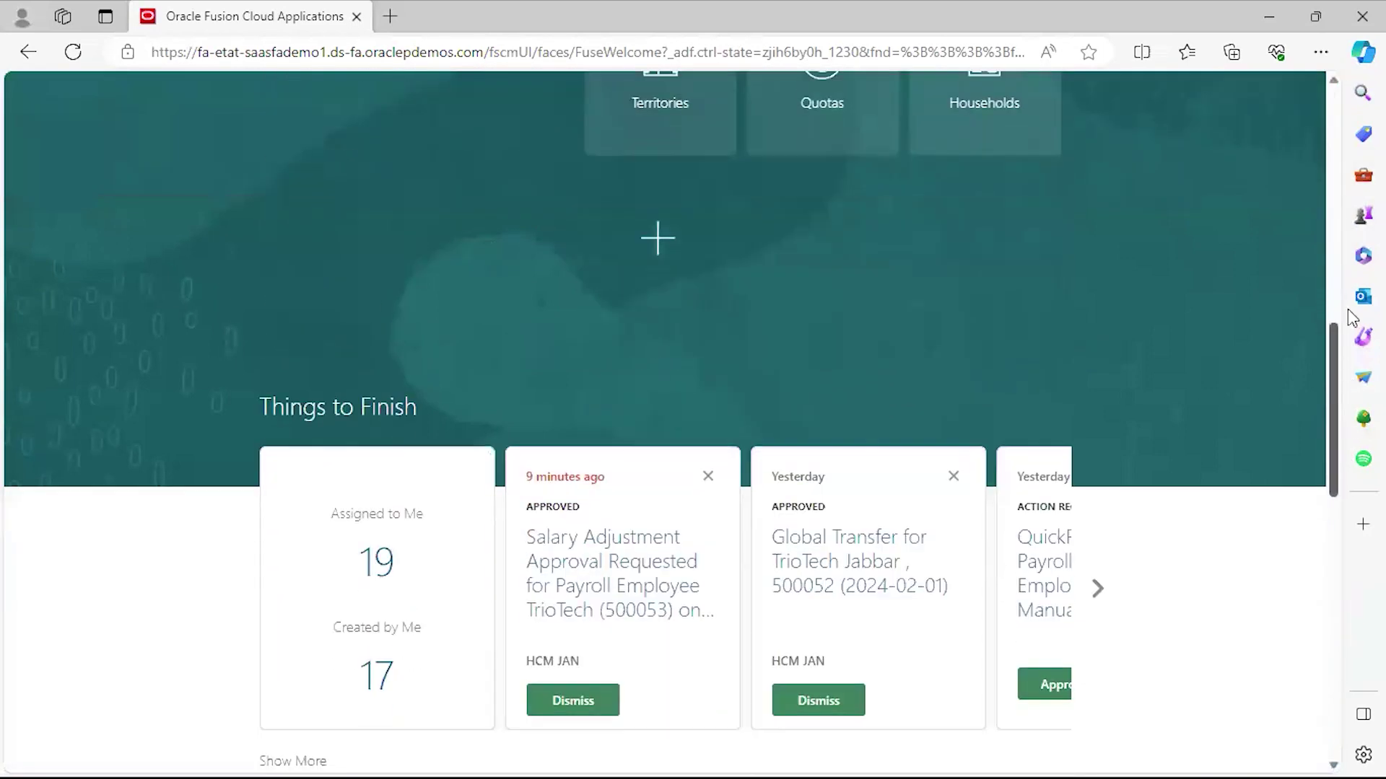
{"action": "scroll", "coordinate": [1345, 338], "scroll_direction": "up", "scroll_amount": 10}
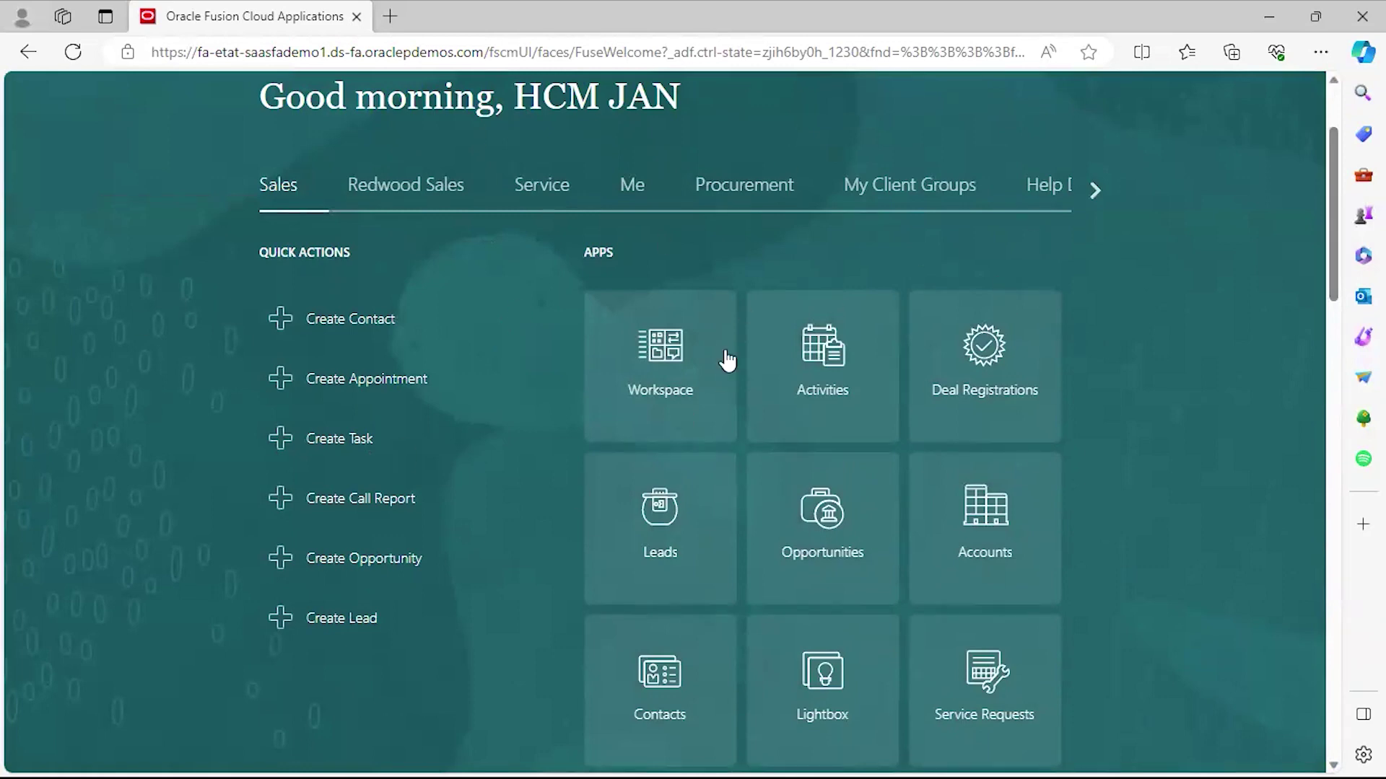
{"action": "scroll", "coordinate": [1335, 216], "scroll_direction": "down", "scroll_amount": 6}
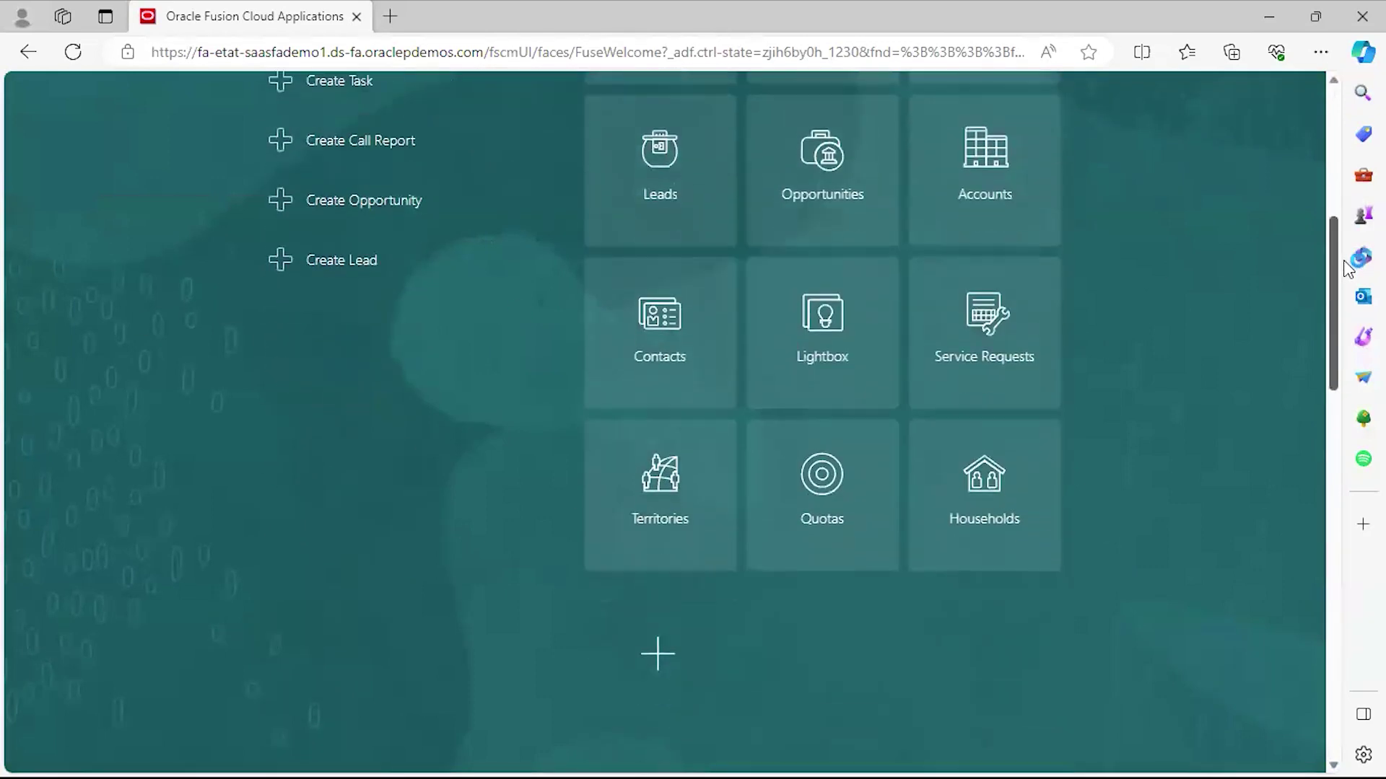
{"action": "scroll", "coordinate": [1347, 304], "scroll_direction": "down", "scroll_amount": 10}
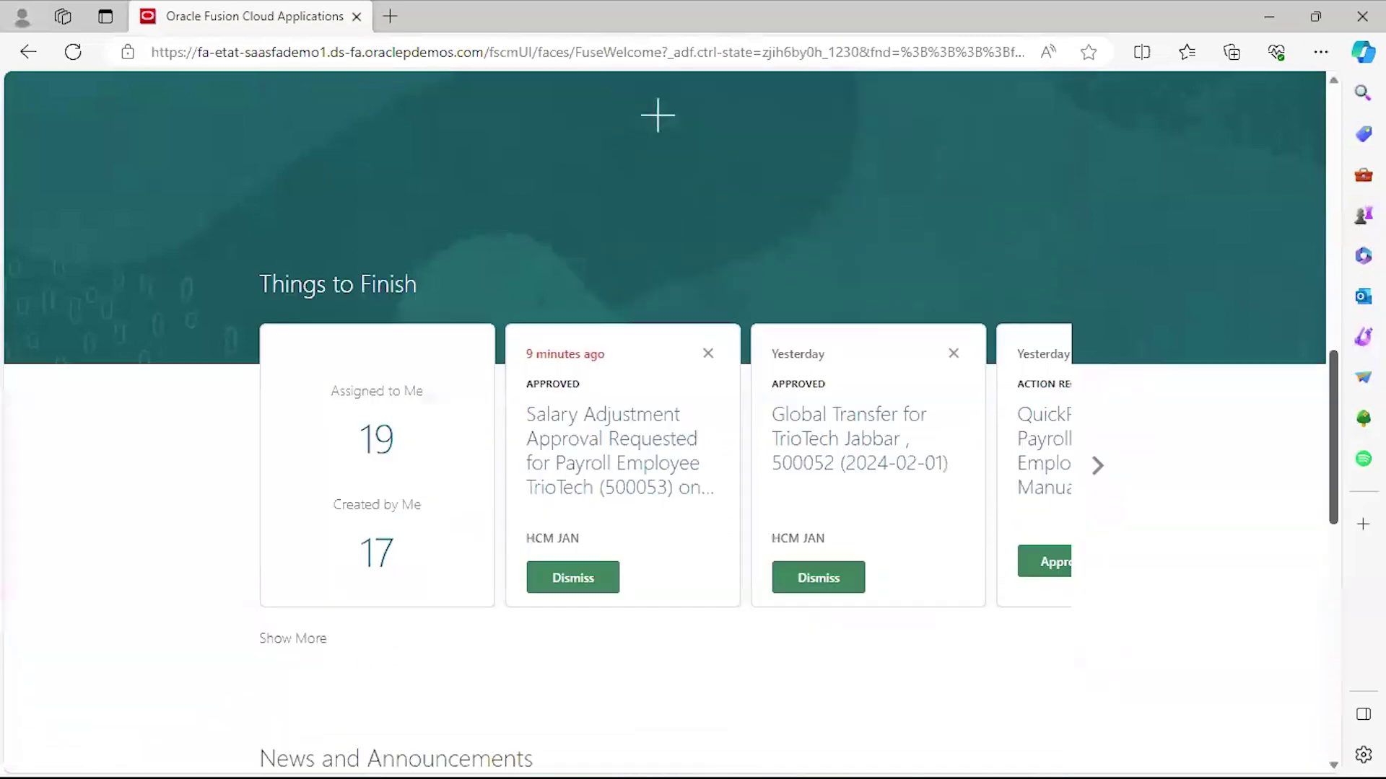
{"action": "scroll", "coordinate": [197, 601], "scroll_direction": "up", "scroll_amount": 4}
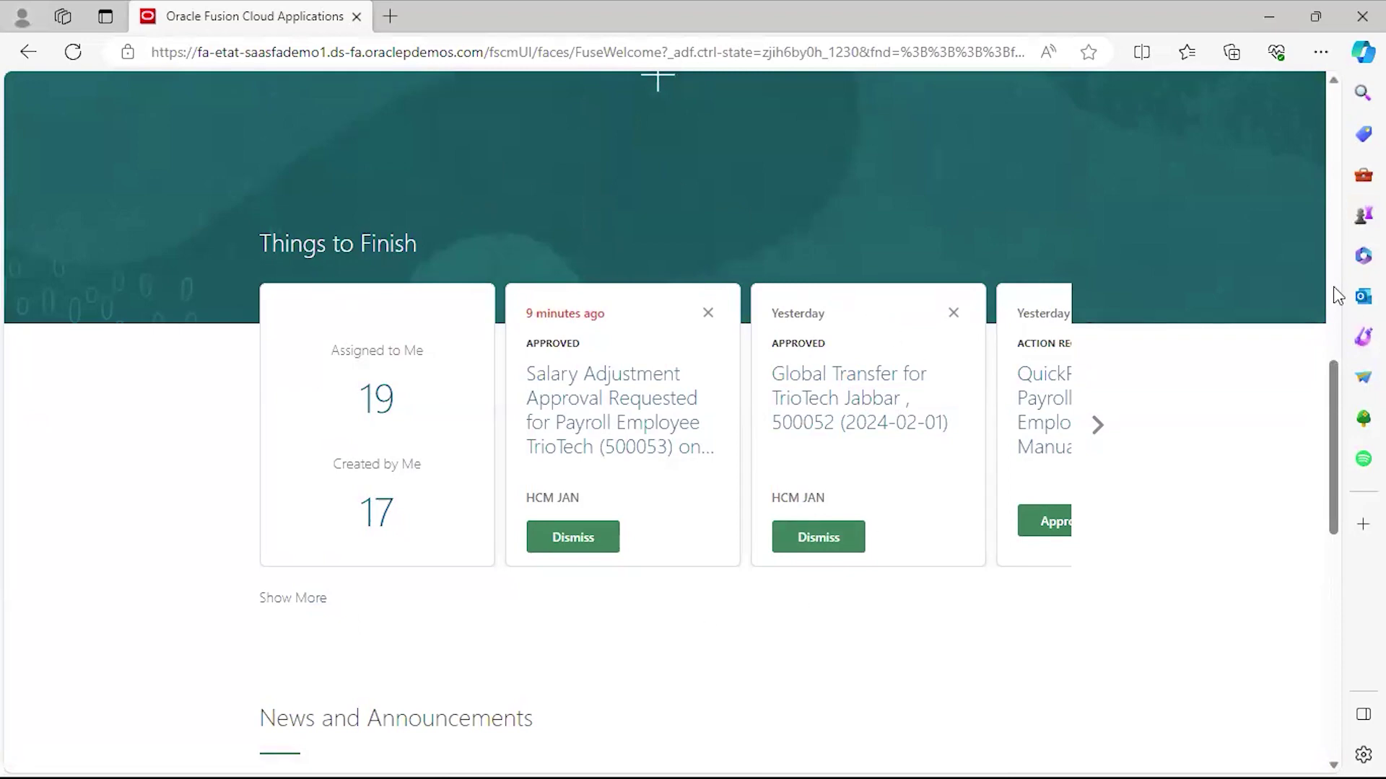
{"action": "scroll", "coordinate": [1336, 293], "scroll_direction": "up", "scroll_amount": 15}
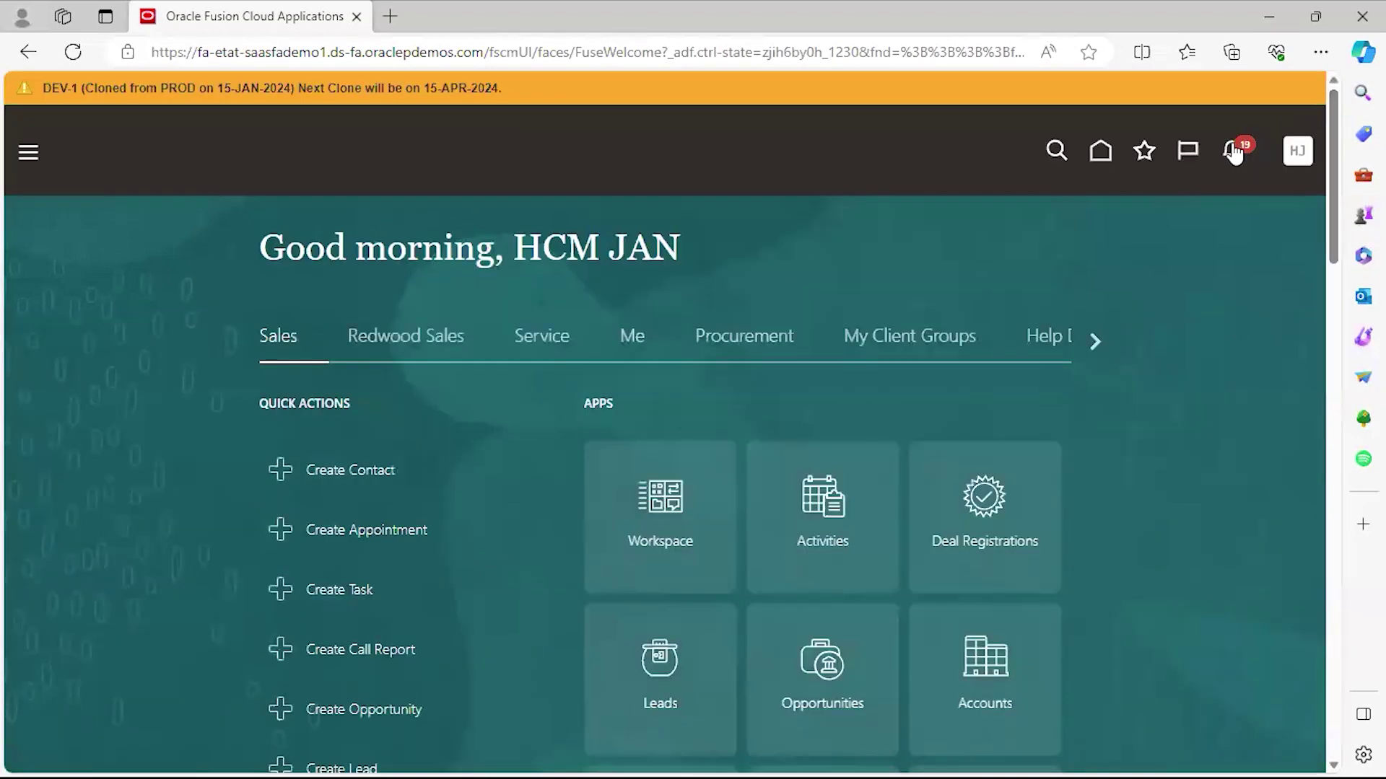
{"action": "scroll", "coordinate": [1325, 140], "scroll_direction": "down", "scroll_amount": 13}
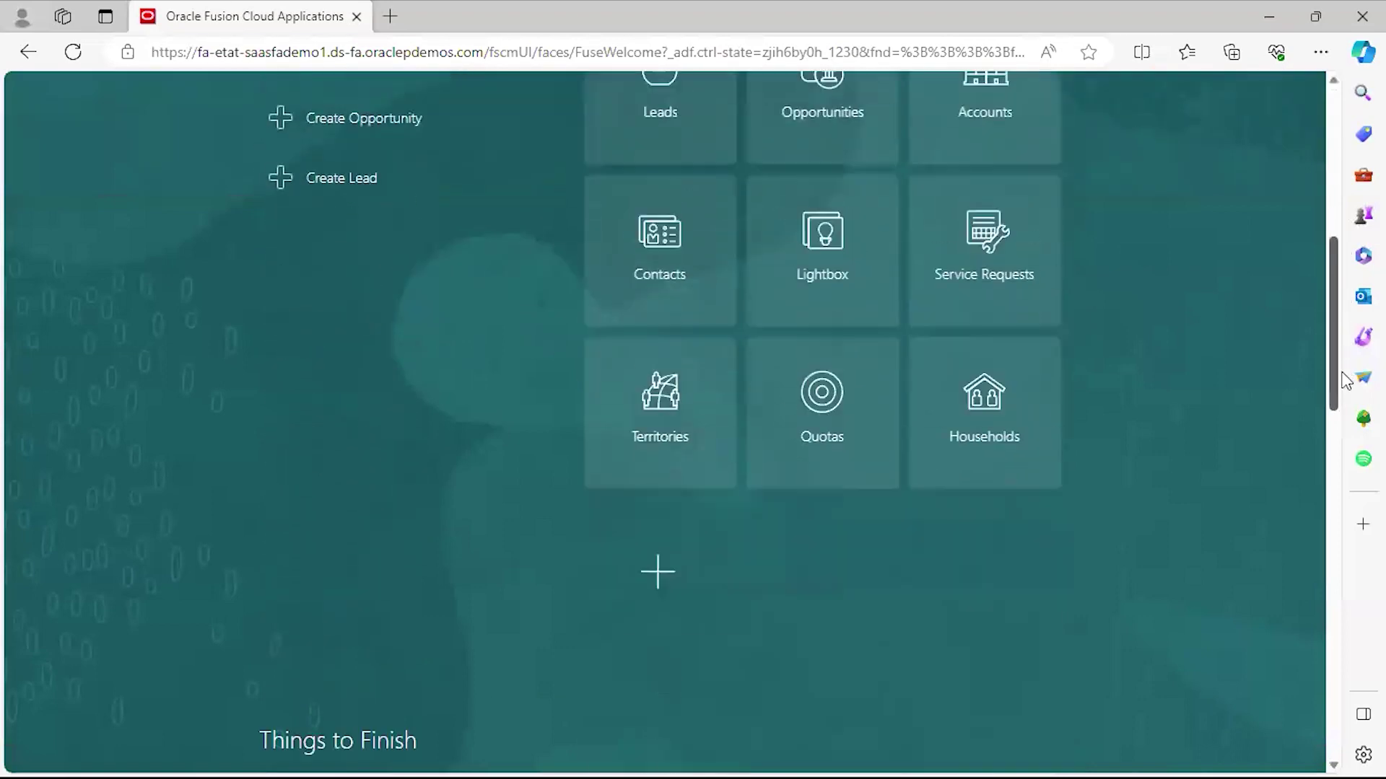
{"action": "scroll", "coordinate": [1344, 478], "scroll_direction": "down", "scroll_amount": 5}
{"action": "scroll", "coordinate": [1344, 422], "scroll_direction": "up", "scroll_amount": 2}
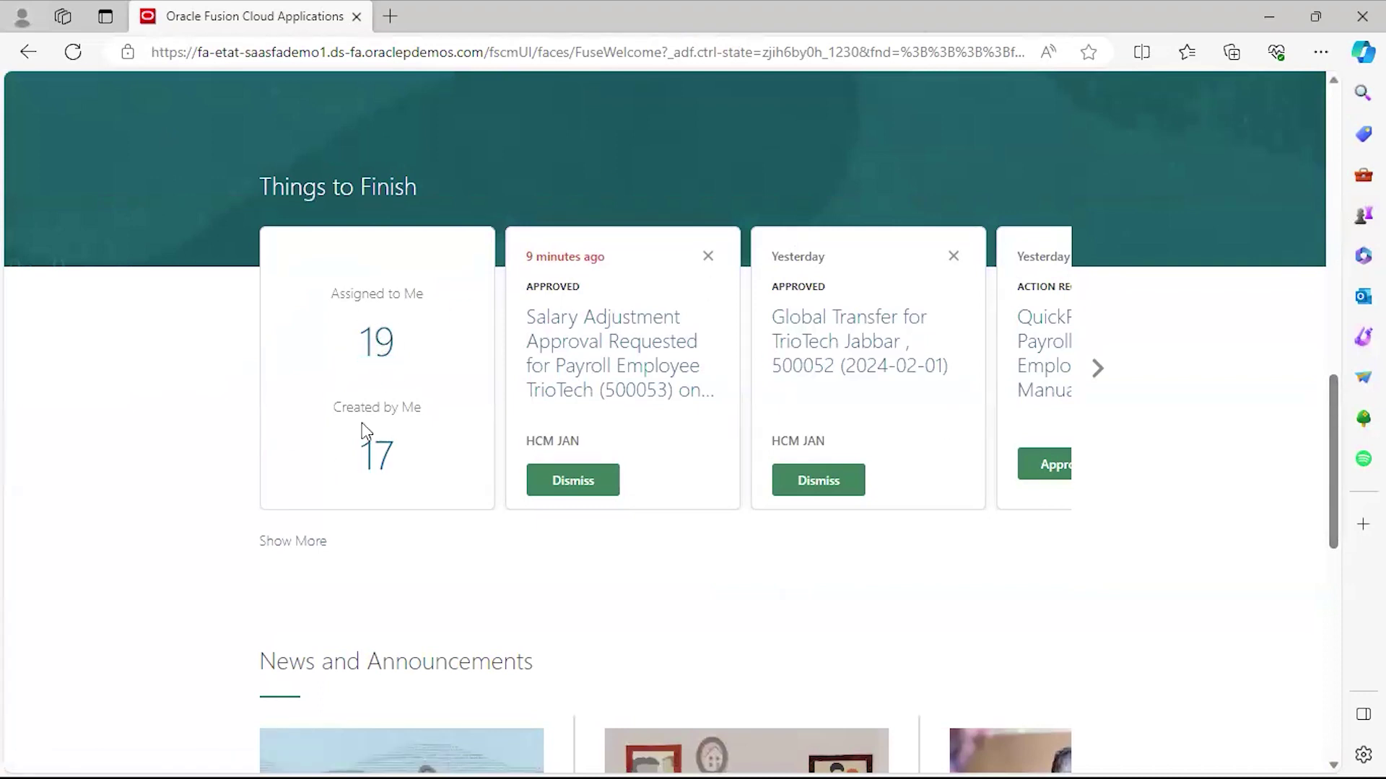
Page Things to Finish forward and scroll down to News and Announcements.
{"action": "left_click", "coordinate": [1098, 369]}
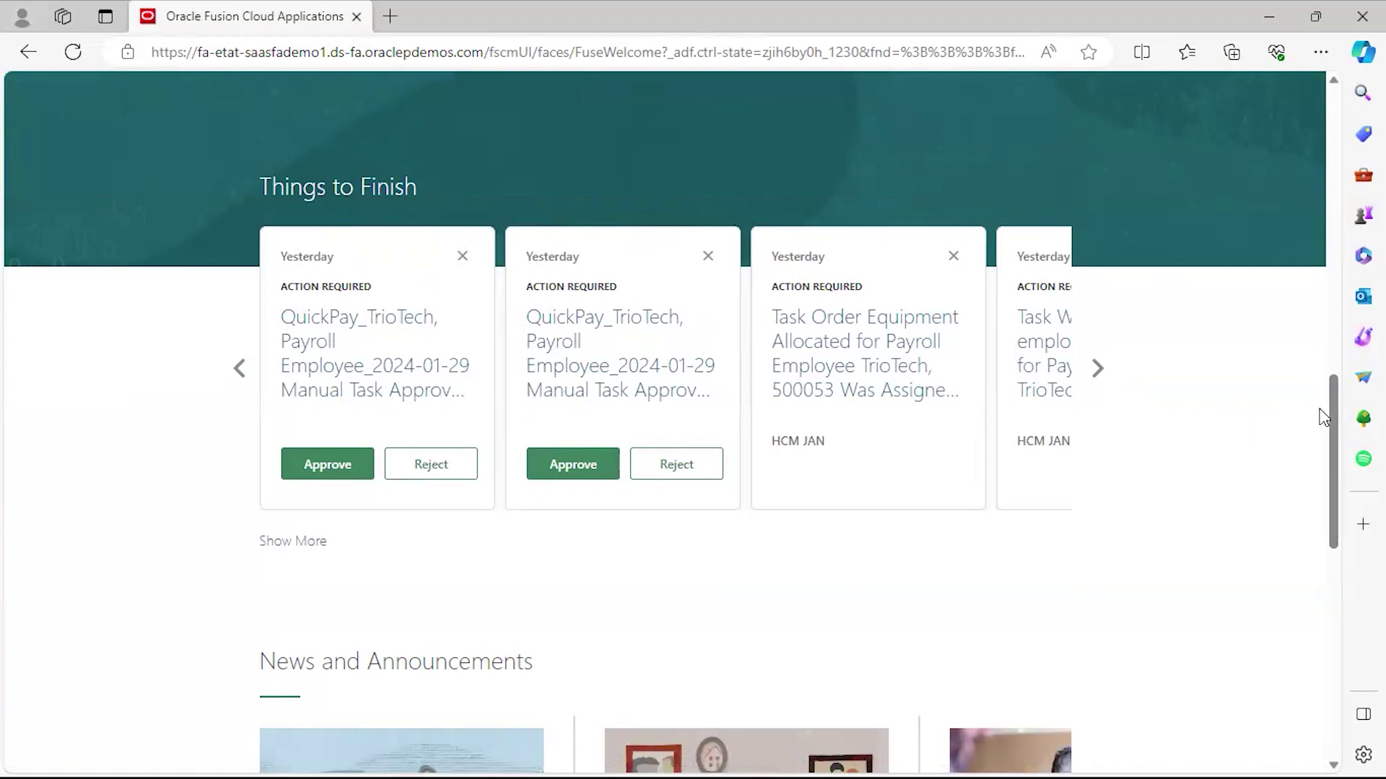
{"action": "left_click_drag", "start_coordinate": [1332, 408], "coordinate": [1335, 499]}
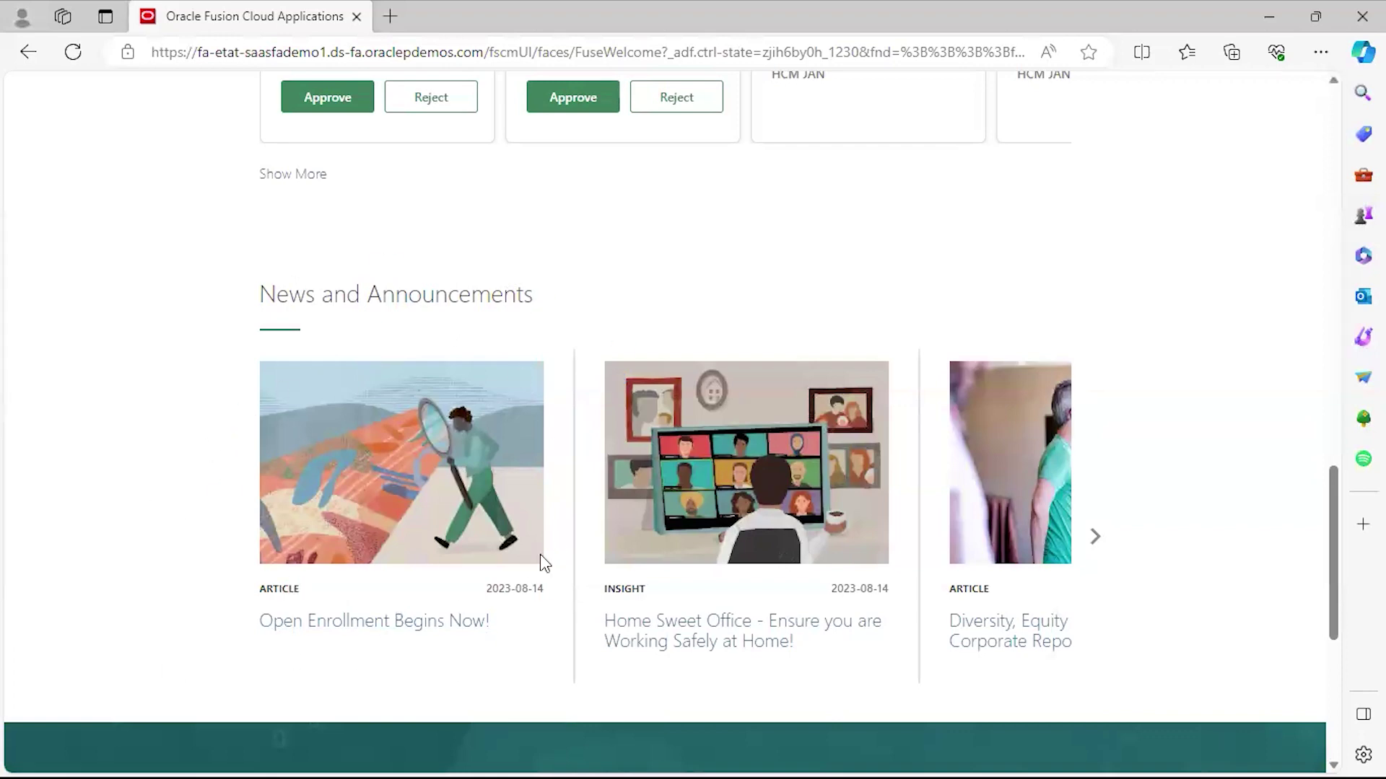
Advance the news carousel to the Diversity, Equity and Inclusion article and scroll to Analytics.
{"action": "left_click", "coordinate": [1096, 538]}
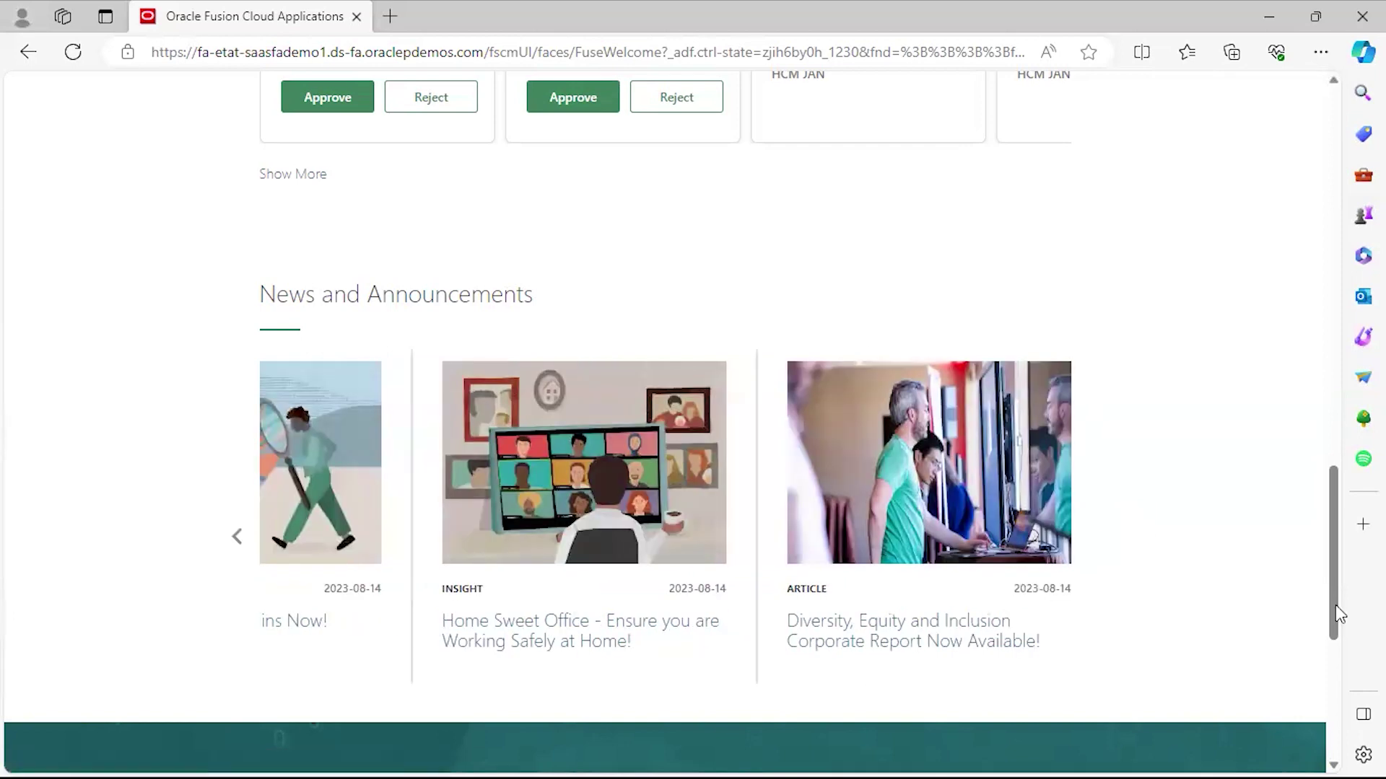
{"action": "scroll", "coordinate": [1338, 563], "scroll_direction": "down", "scroll_amount": 5}
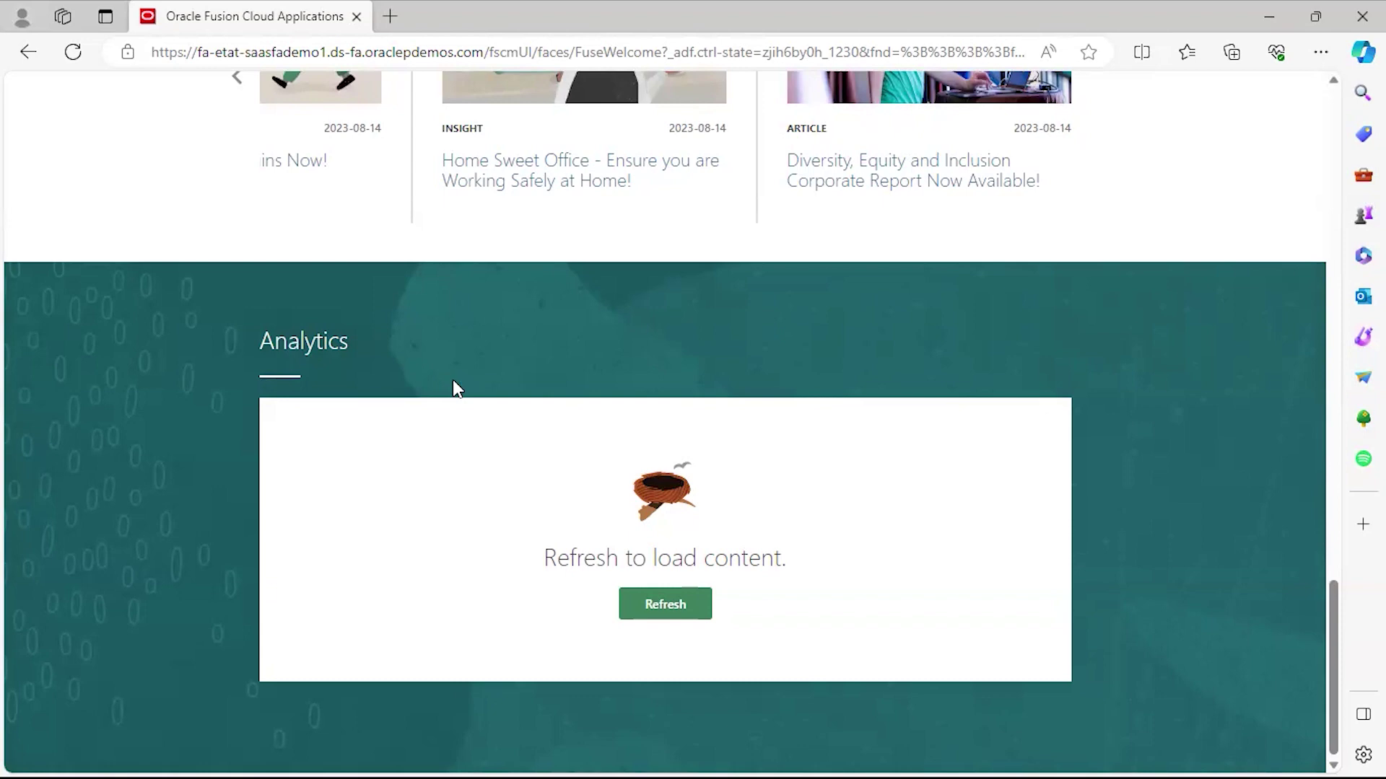
Refresh Analytics to display the Order Line Scheduling Performance pie chart at 99.1% on time.
{"action": "left_click", "coordinate": [664, 601]}
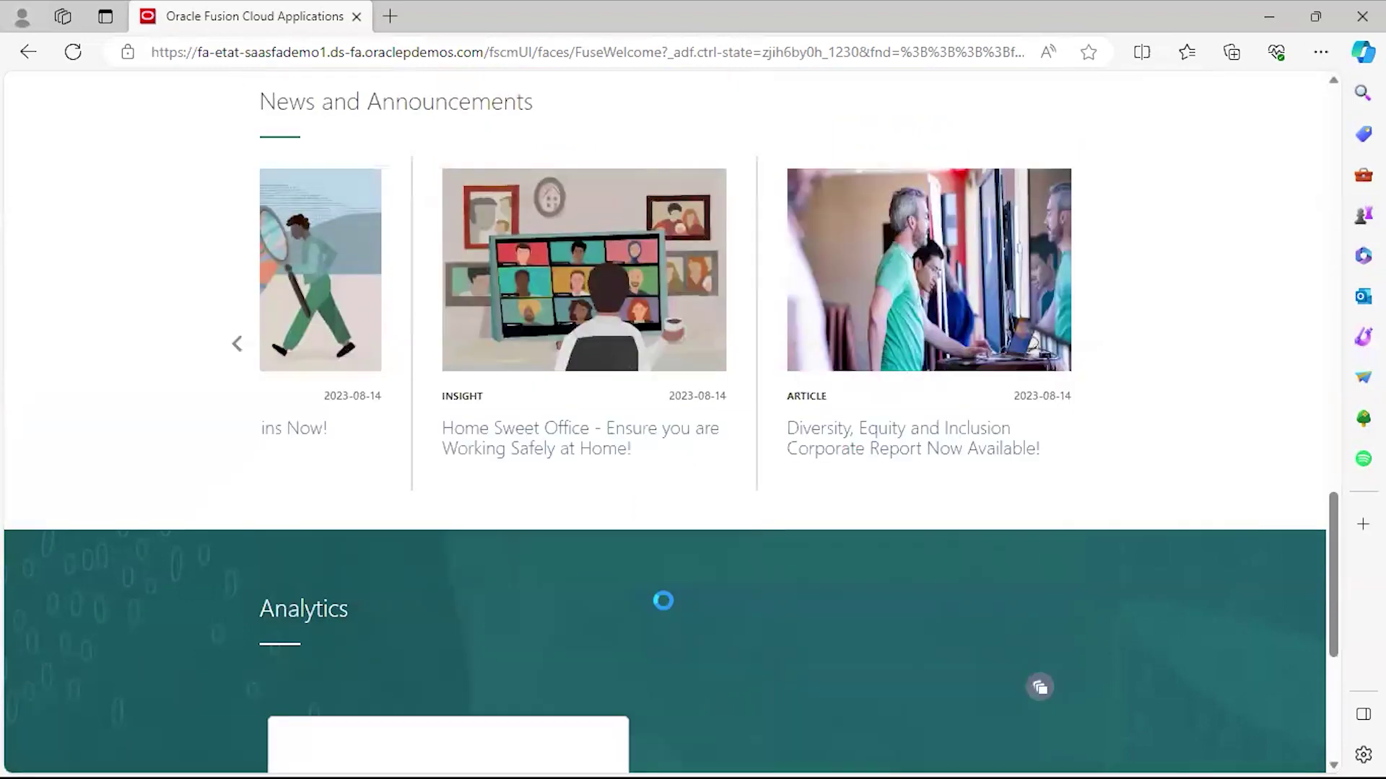
{"action": "left_click_drag", "start_coordinate": [1333, 578], "coordinate": [1341, 651]}
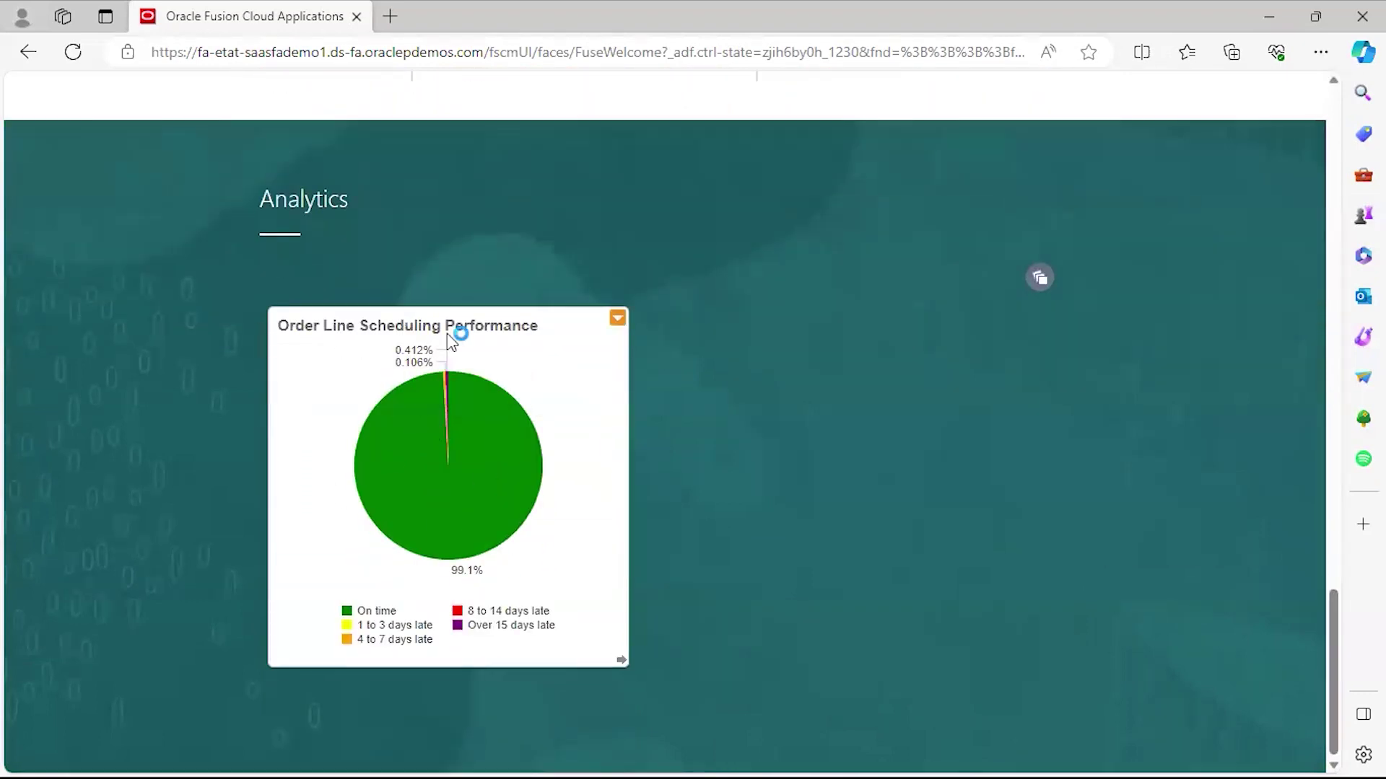
{"action": "left_click", "coordinate": [619, 319]}
{"action": "mouse_move", "coordinate": [437, 381]}
Check the Analytics infolets list, then switch to the Understanding Oracle Fusion UI slide show.
{"action": "left_click", "coordinate": [1044, 278]}
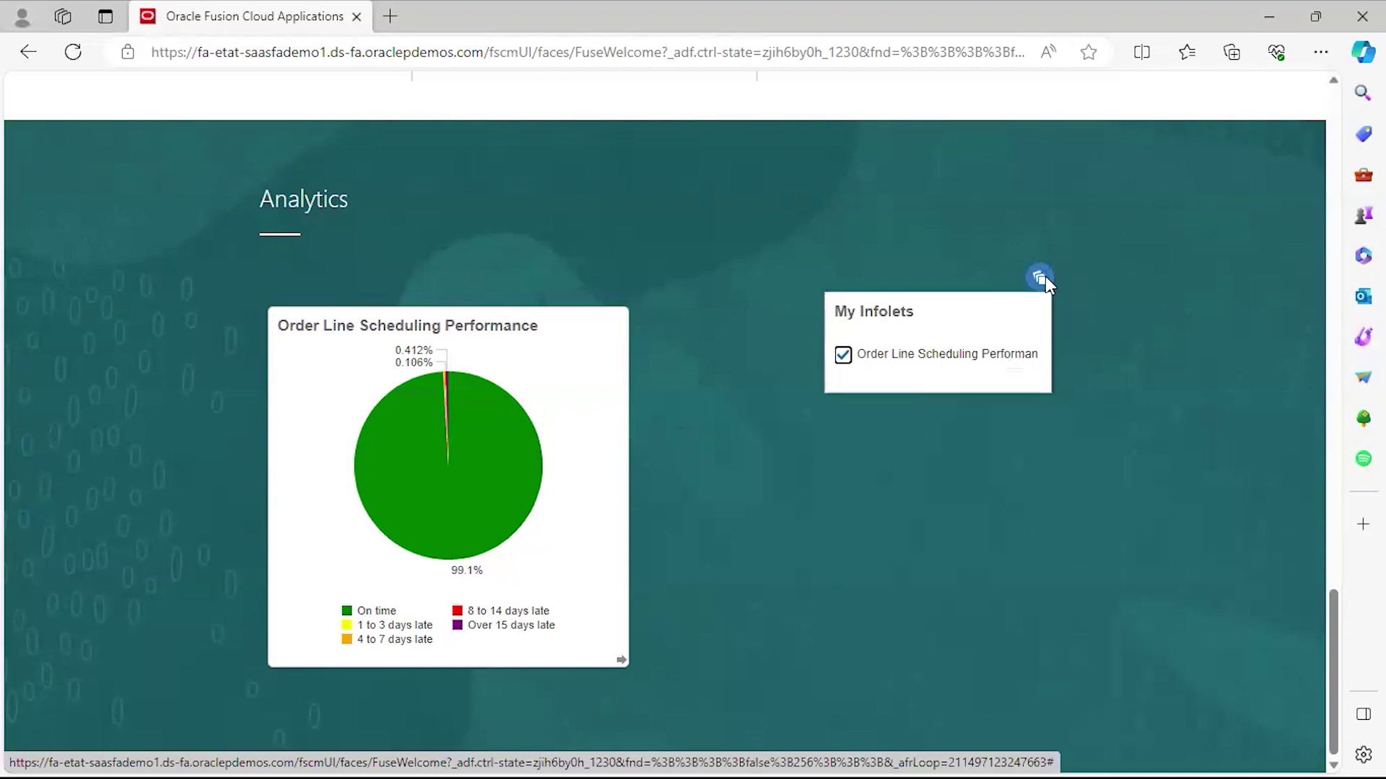
{"action": "left_click", "coordinate": [1116, 307]}
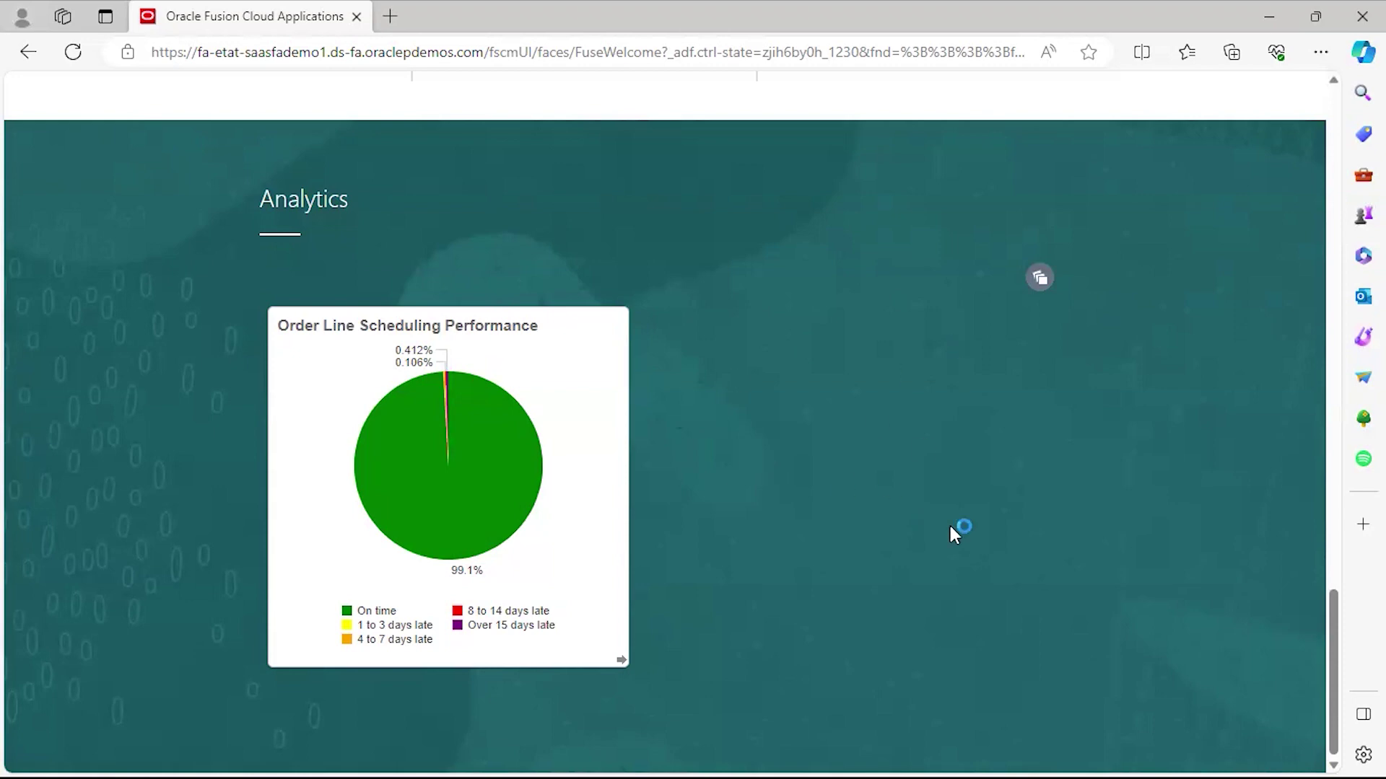
{"action": "left_click_drag", "start_coordinate": [1336, 614], "coordinate": [1332, 109]}
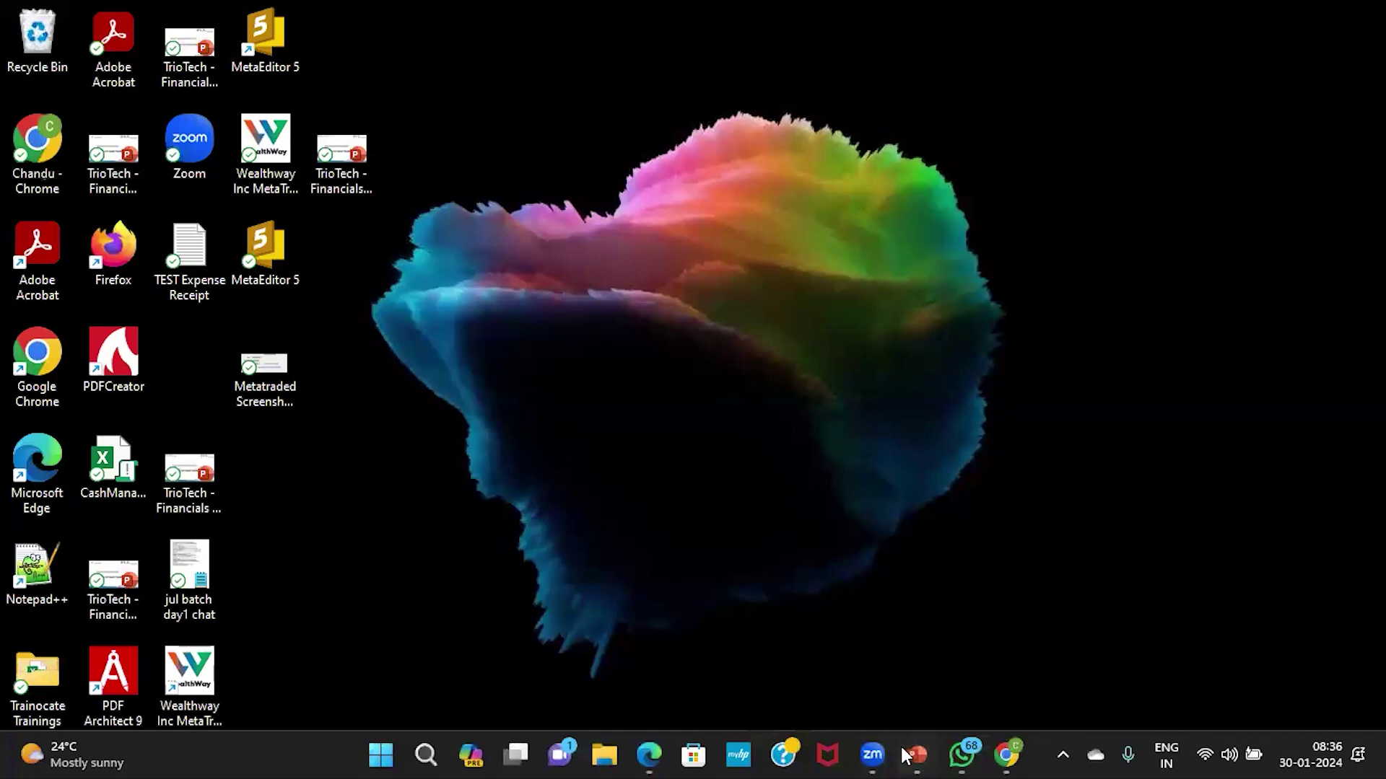
{"action": "mouse_move", "coordinate": [917, 754]}
{"action": "left_click", "coordinate": [967, 669]}
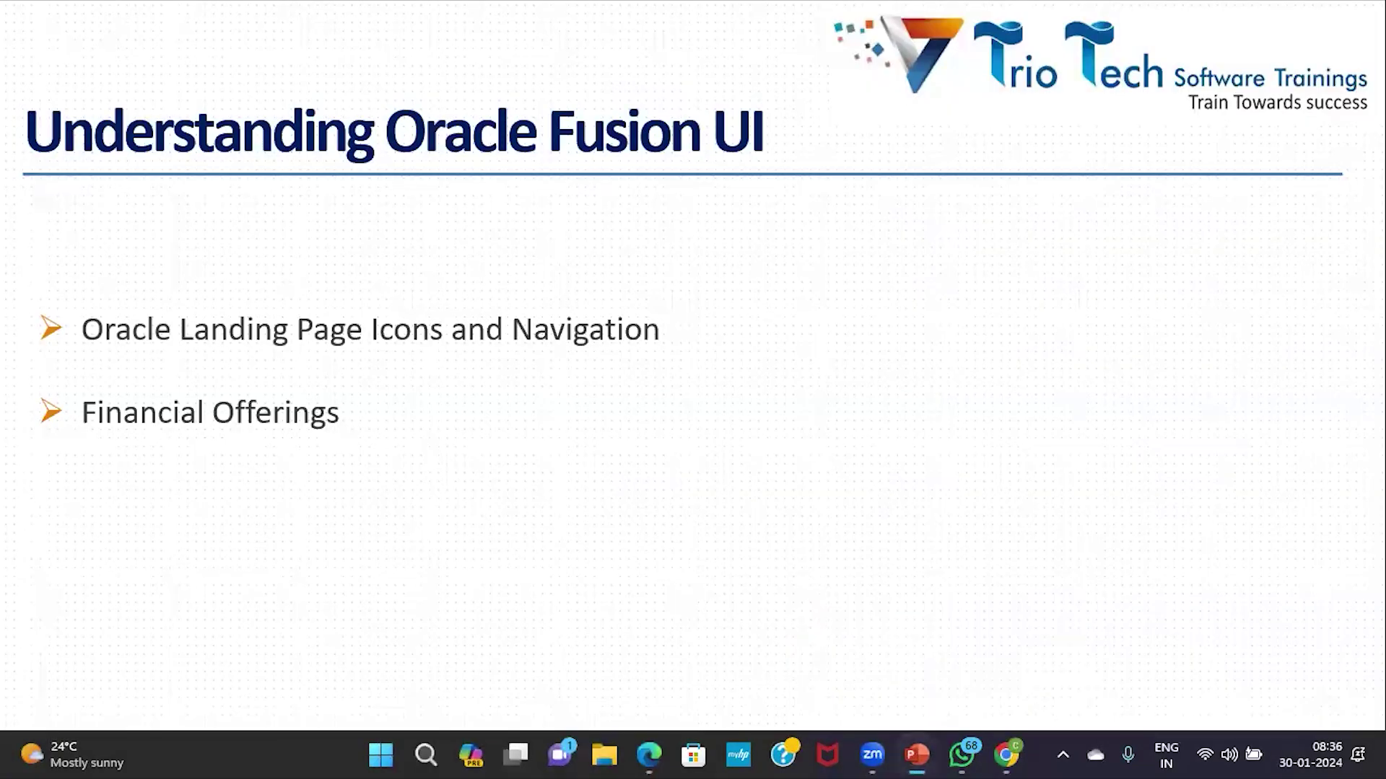
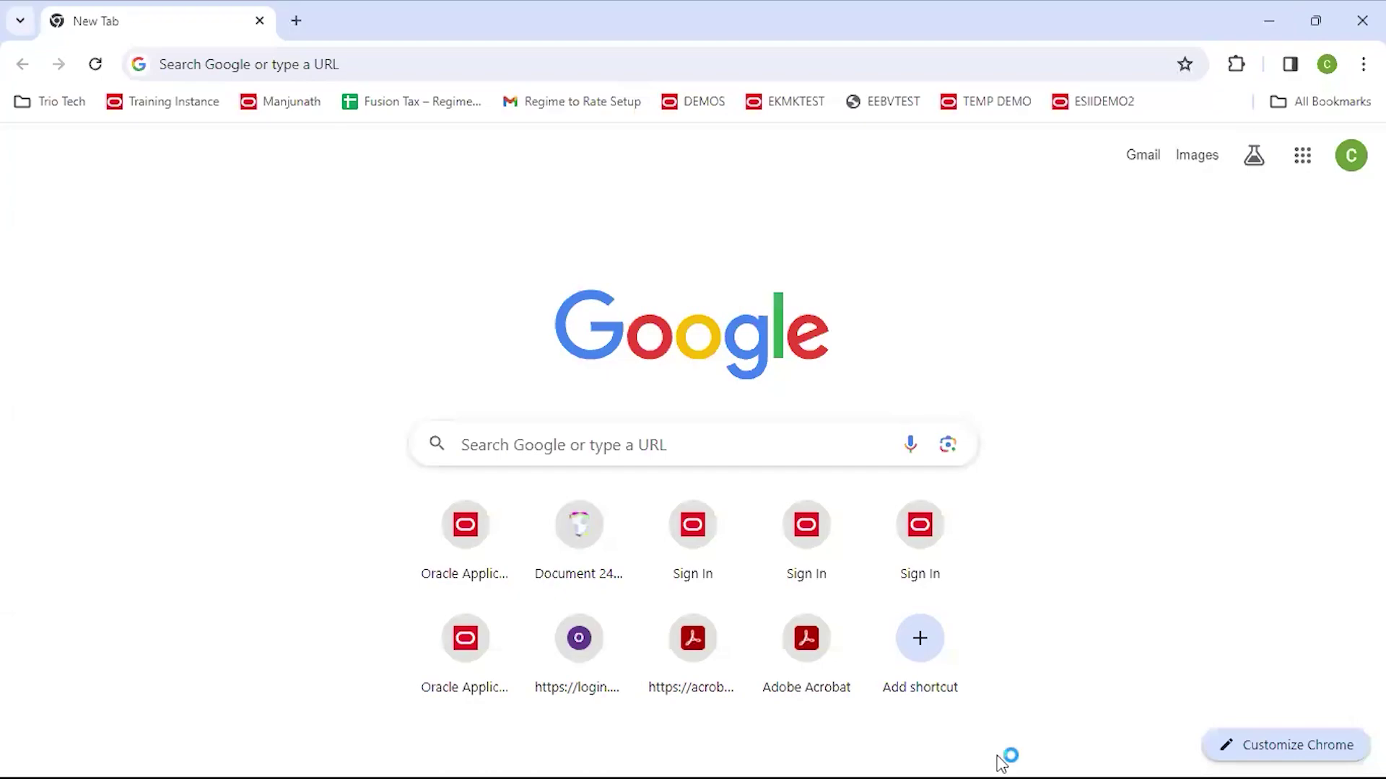
Bring the browser window with the Oracle Fusion Cloud Applications home page to the front.
{"action": "left_click", "coordinate": [649, 755]}
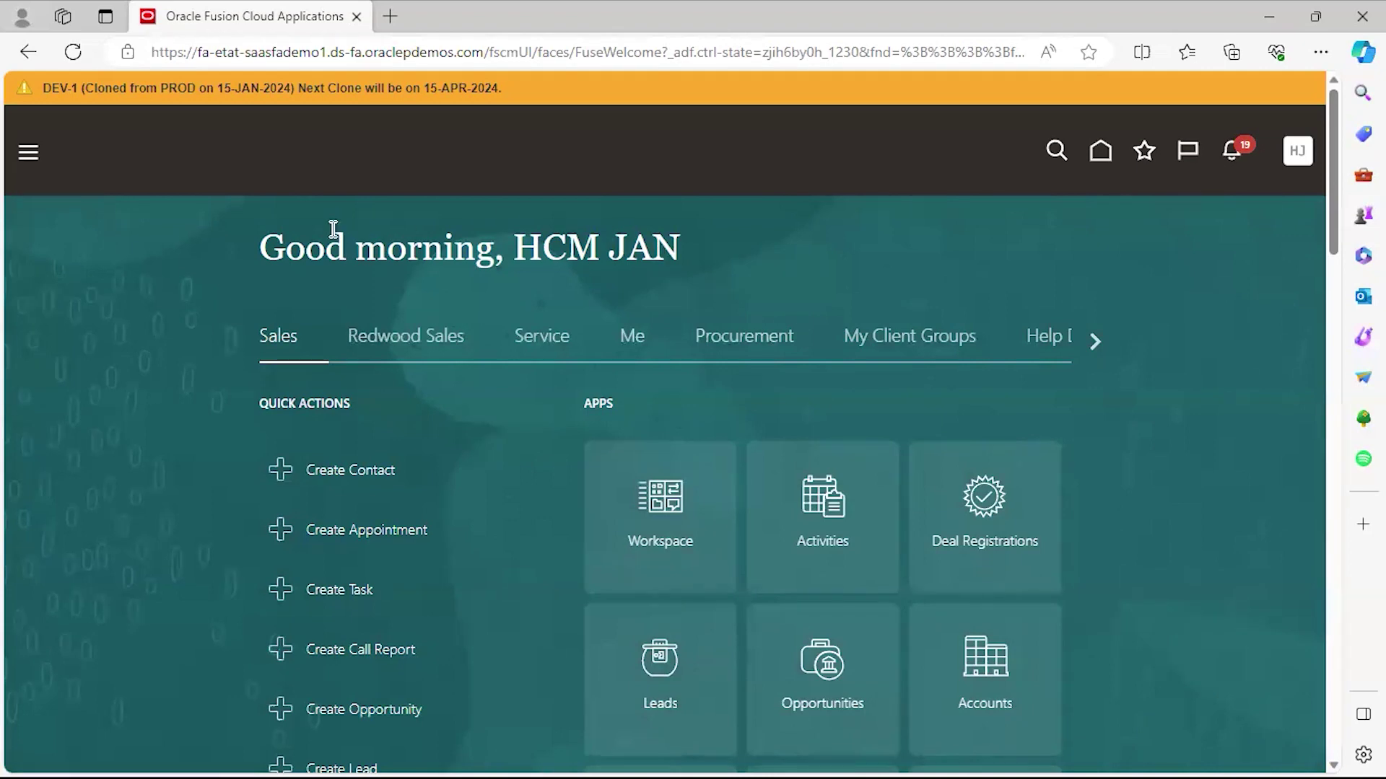
Expand the Tools group in the Navigator and pick Security Console.
{"action": "left_click", "coordinate": [28, 158]}
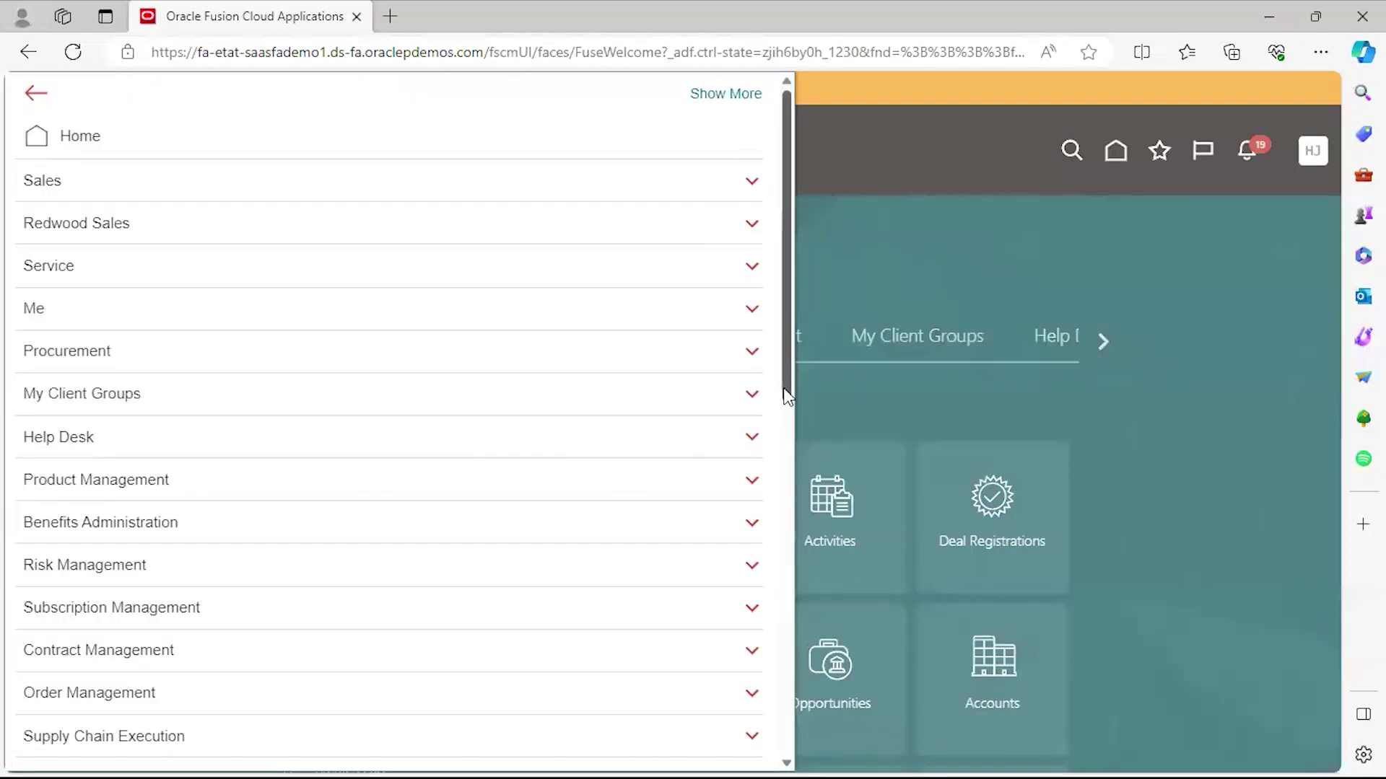
{"action": "scroll", "coordinate": [786, 401], "scroll_direction": "down", "scroll_amount": 10}
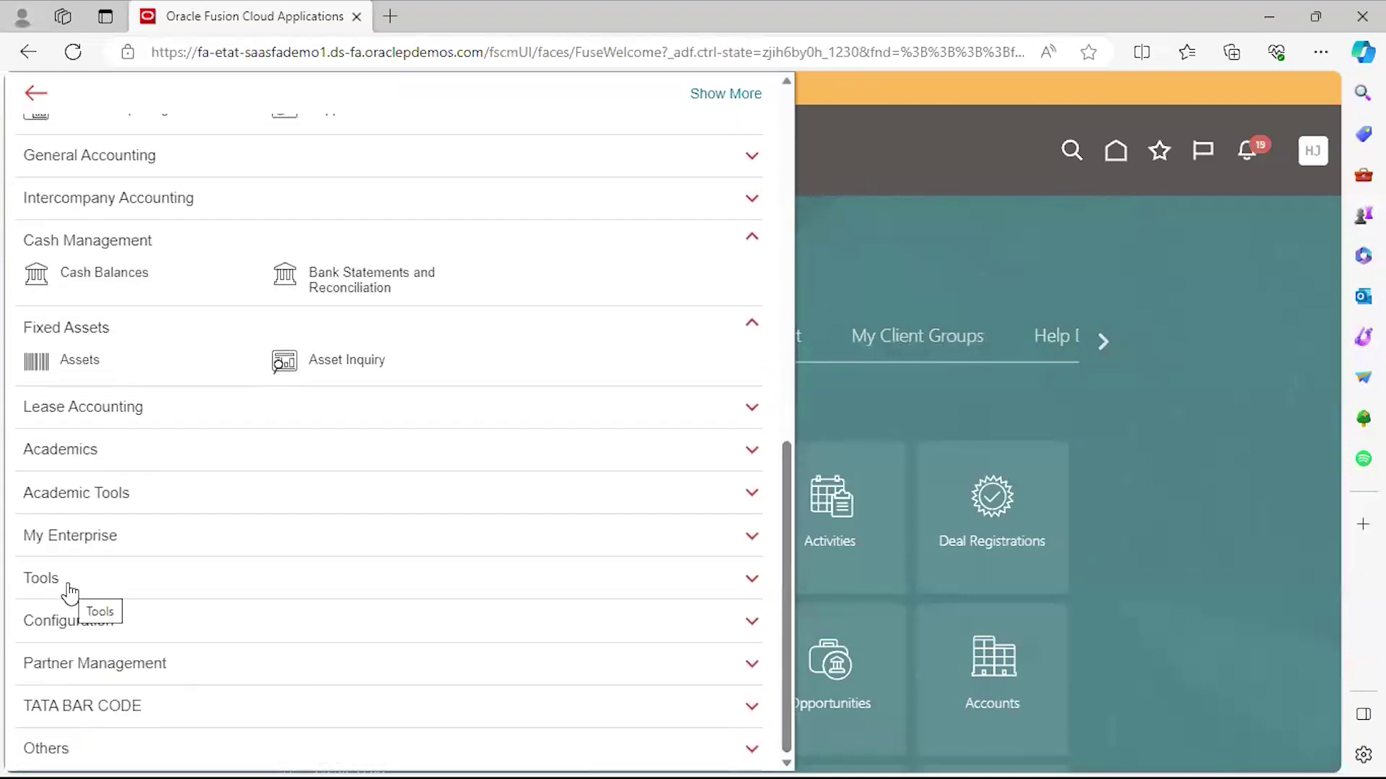
{"action": "left_click", "coordinate": [70, 585]}
{"action": "scroll", "coordinate": [80, 482], "scroll_direction": "down", "scroll_amount": 2}
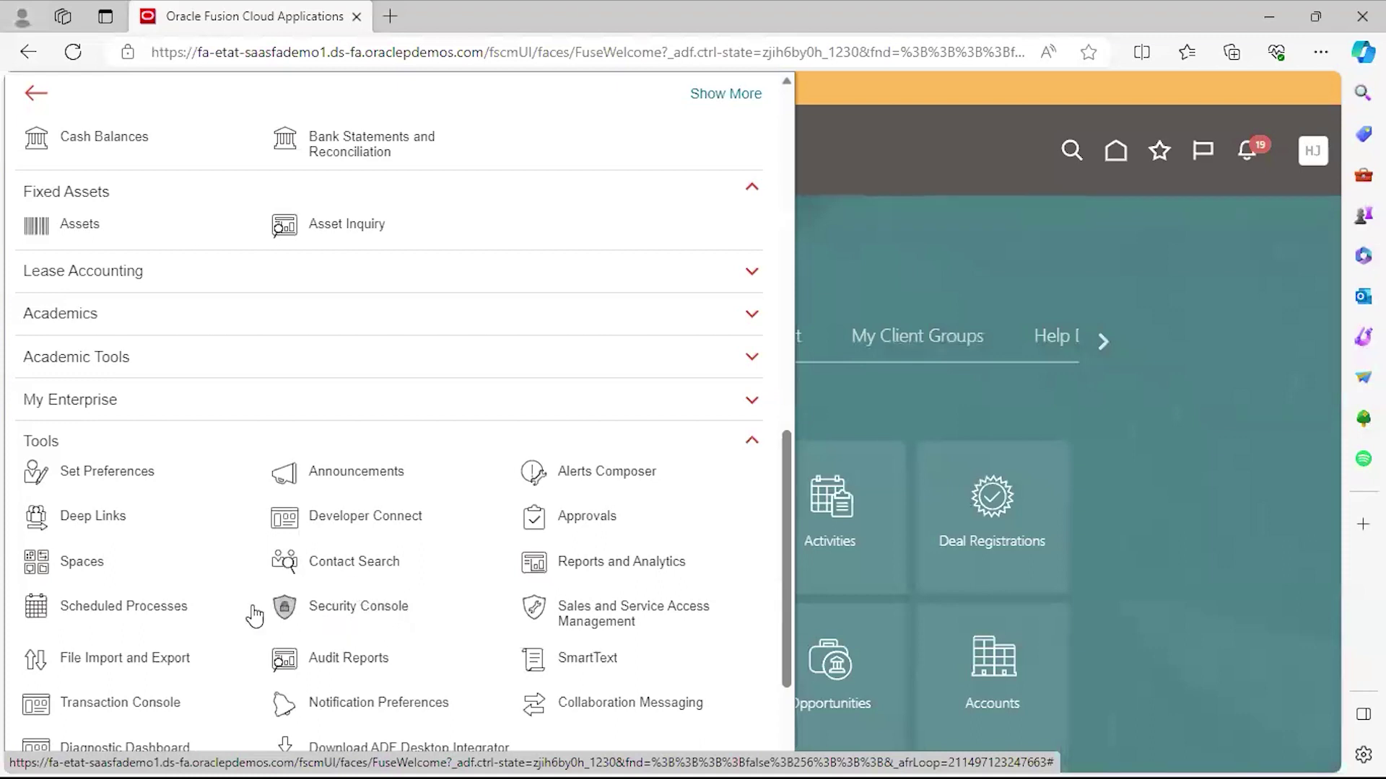
{"action": "left_click", "coordinate": [399, 606]}
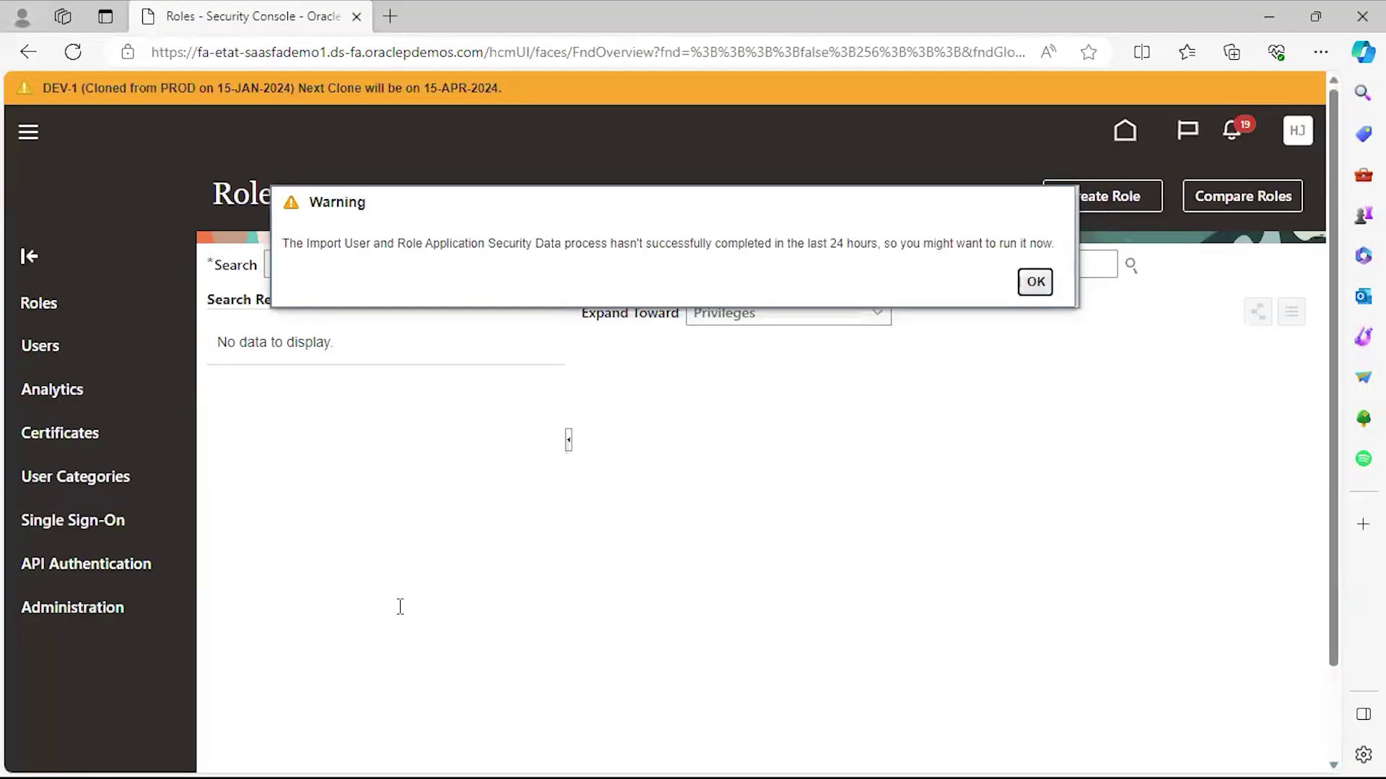
Dismiss the security data import warning and go to the Users page.
{"action": "left_click", "coordinate": [1035, 282]}
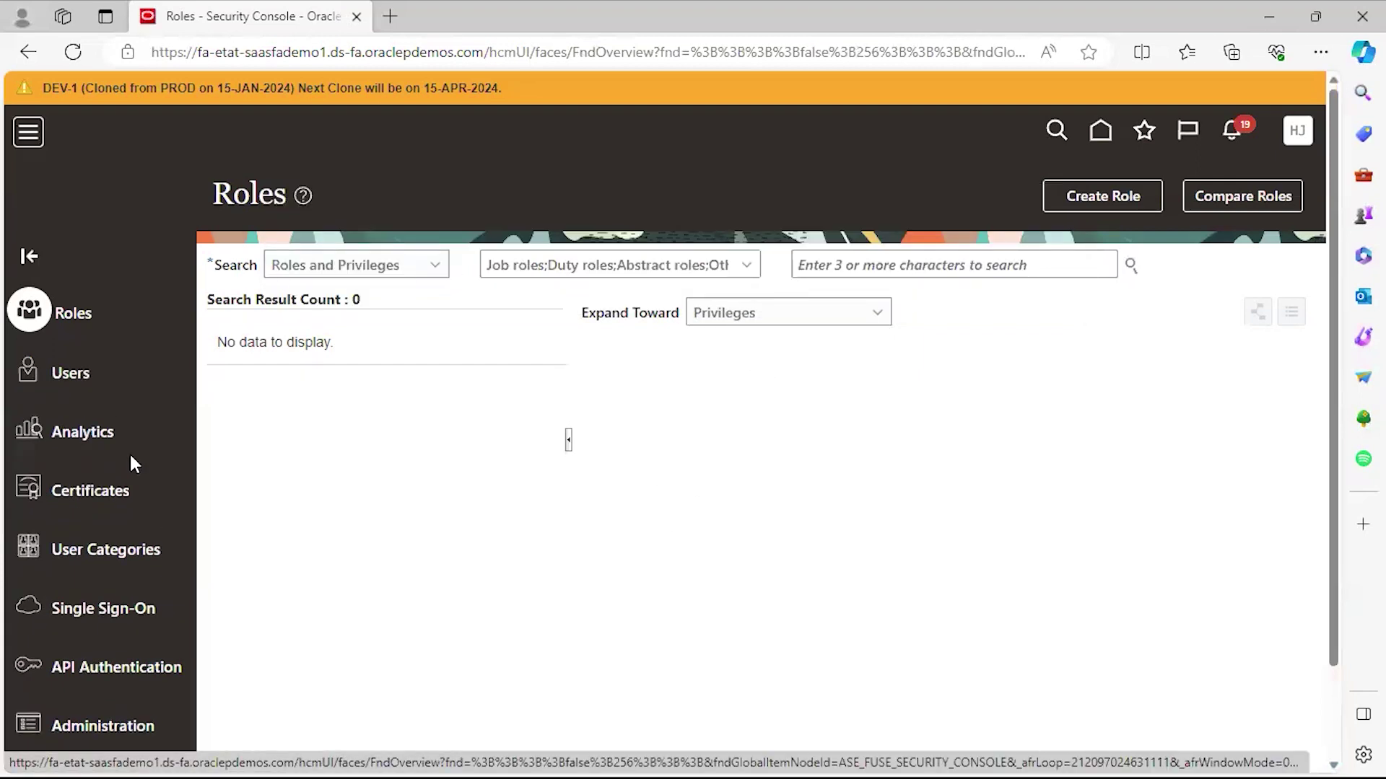
{"action": "left_click", "coordinate": [69, 373]}
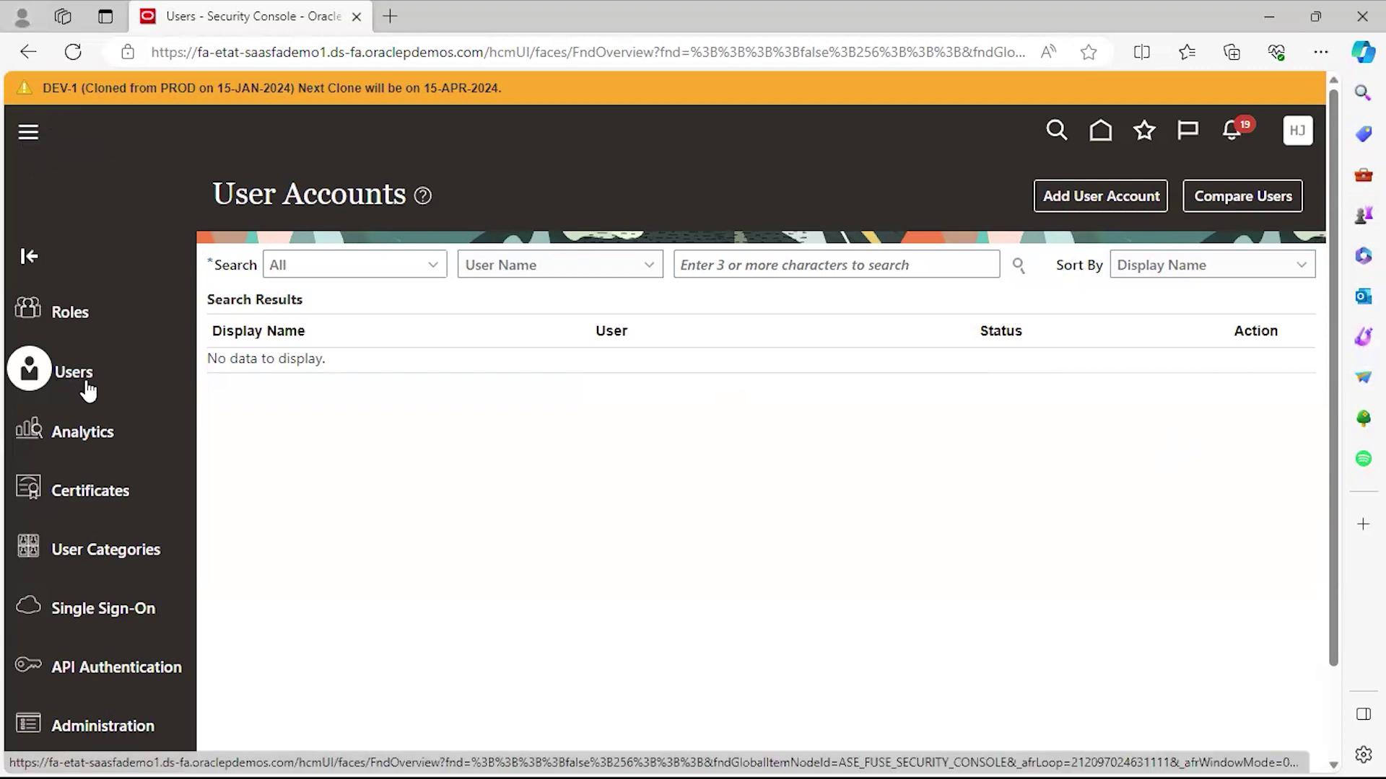
Start a new account with Add User Account on the User Accounts page.
{"action": "left_click", "coordinate": [1076, 201]}
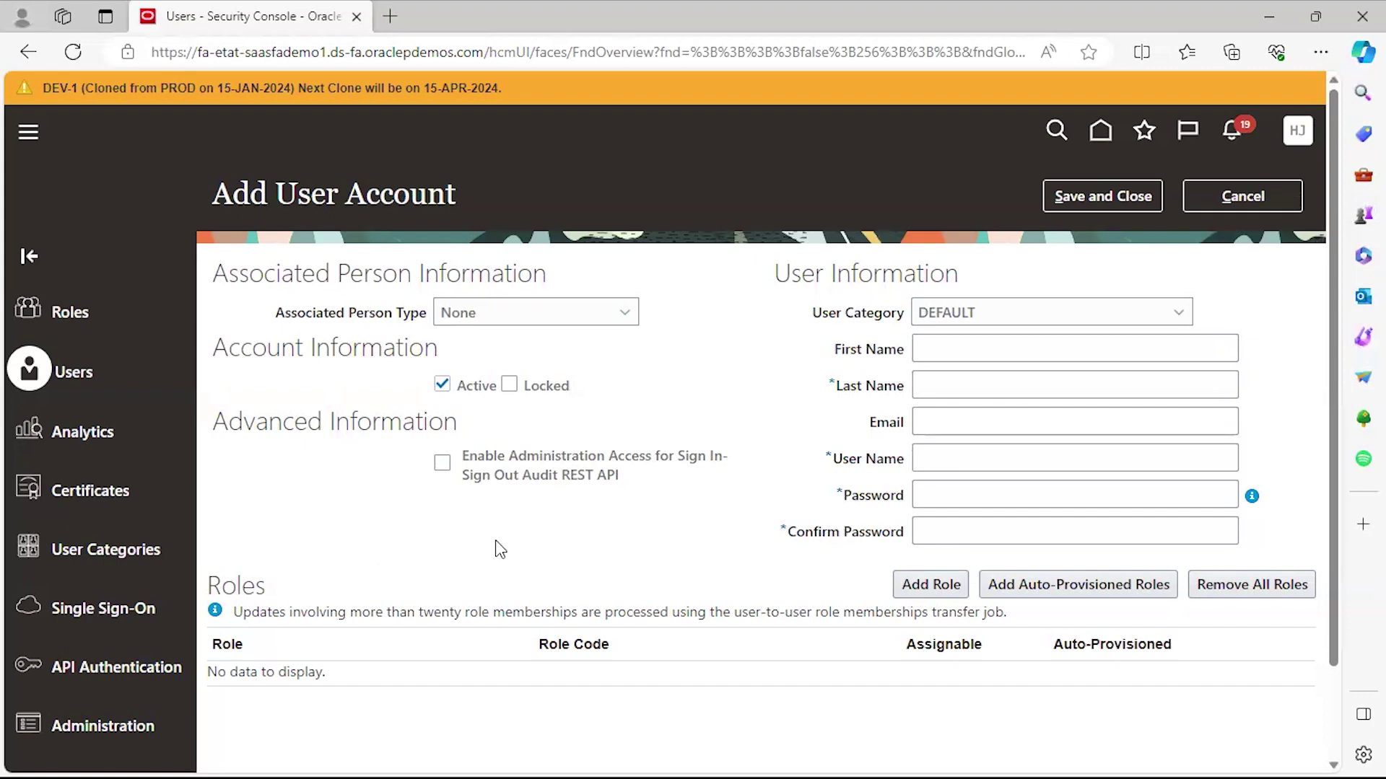
Enter the new user's first name, last name and e-mail address.
{"action": "left_click", "coordinate": [921, 410]}
{"action": "left_click", "coordinate": [948, 352]}
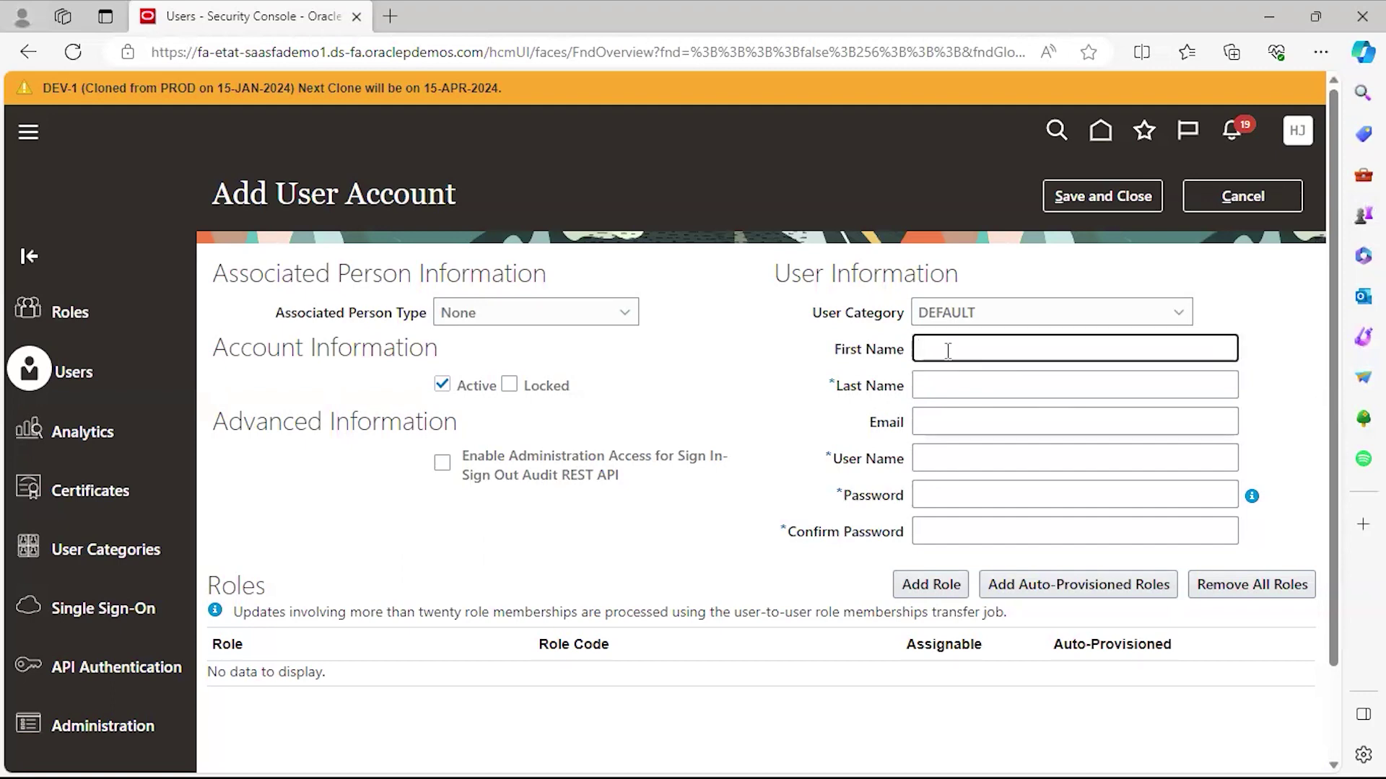
{"action": "left_click", "coordinate": [944, 369]}
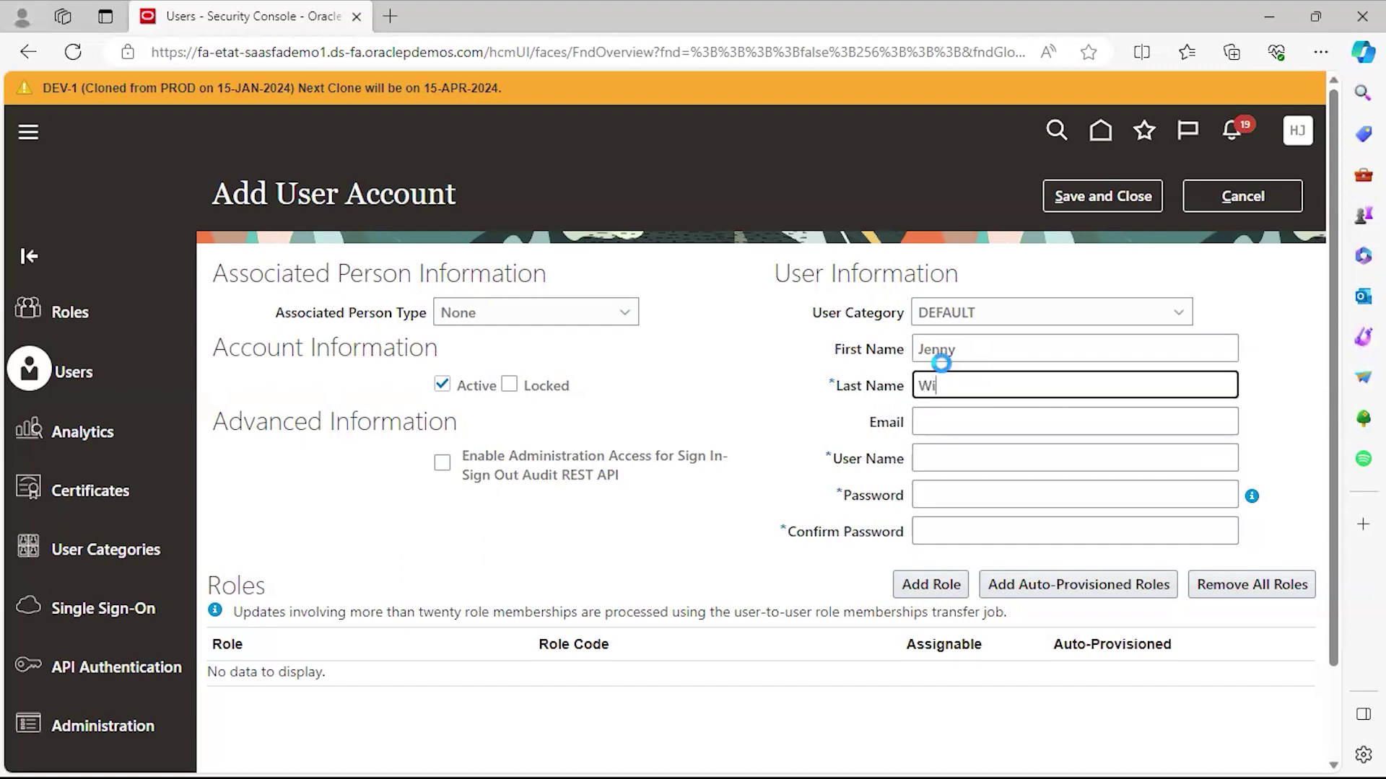
{"action": "left_click", "coordinate": [935, 425]}
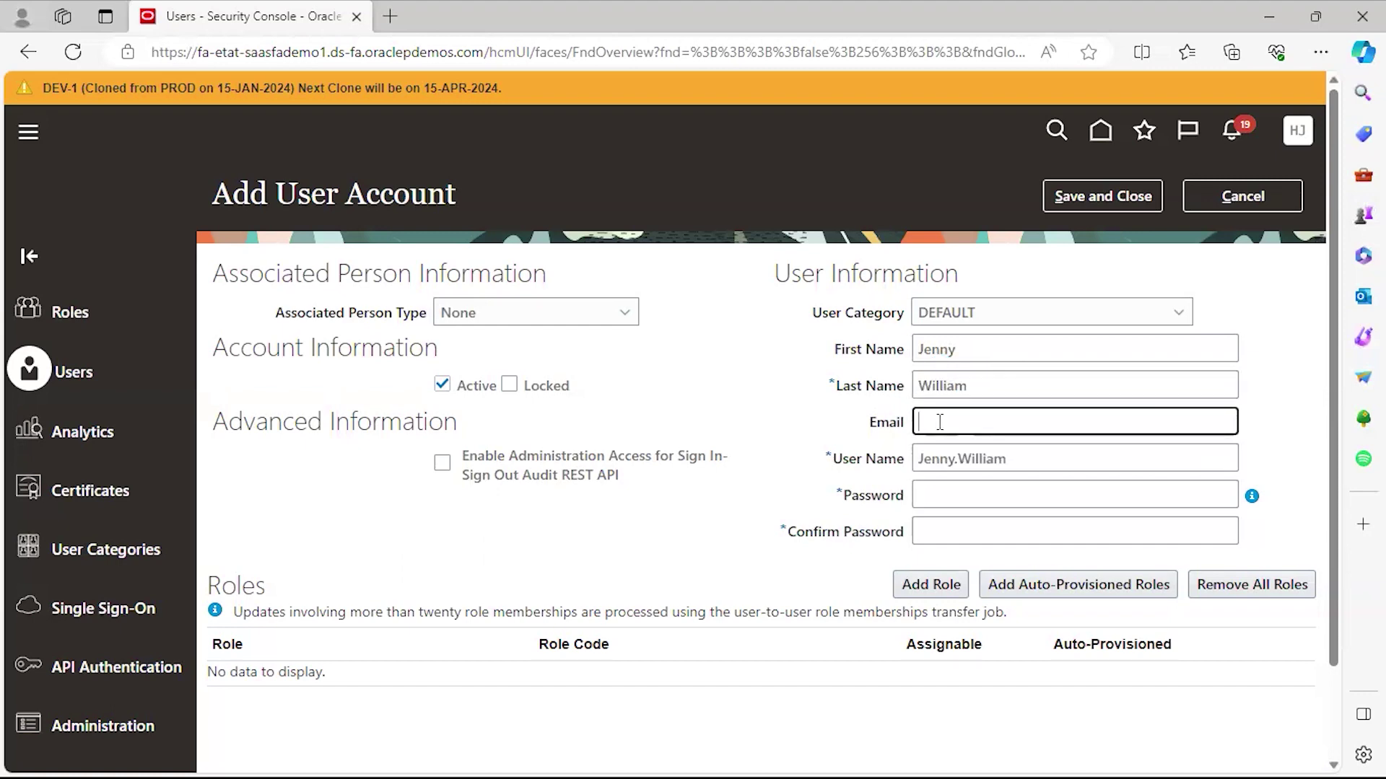
Check the auto-generated user name, then enter the password and its confirmation.
{"action": "left_click_drag", "start_coordinate": [1033, 458], "coordinate": [855, 458]}
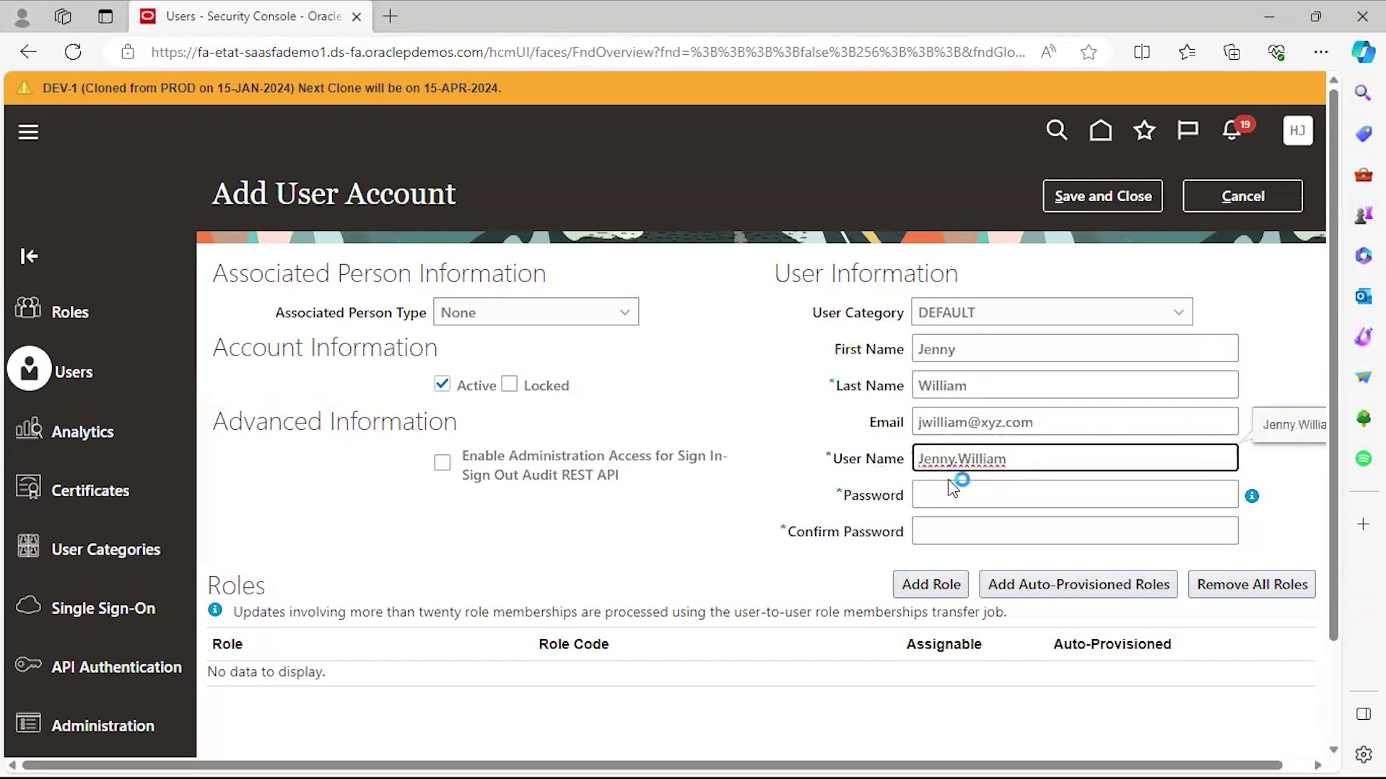
{"action": "left_click", "coordinate": [1035, 457]}
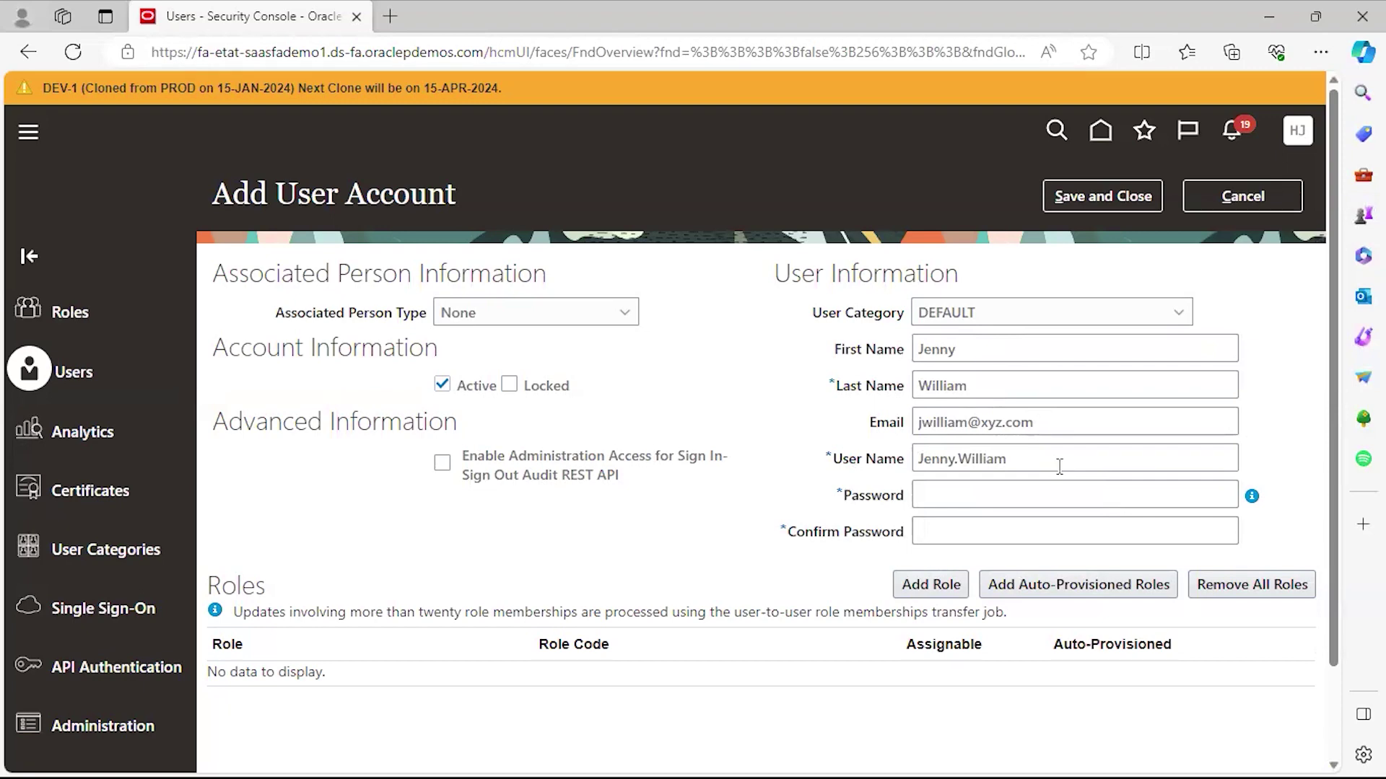
{"action": "left_click_drag", "start_coordinate": [919, 459], "coordinate": [987, 484]}
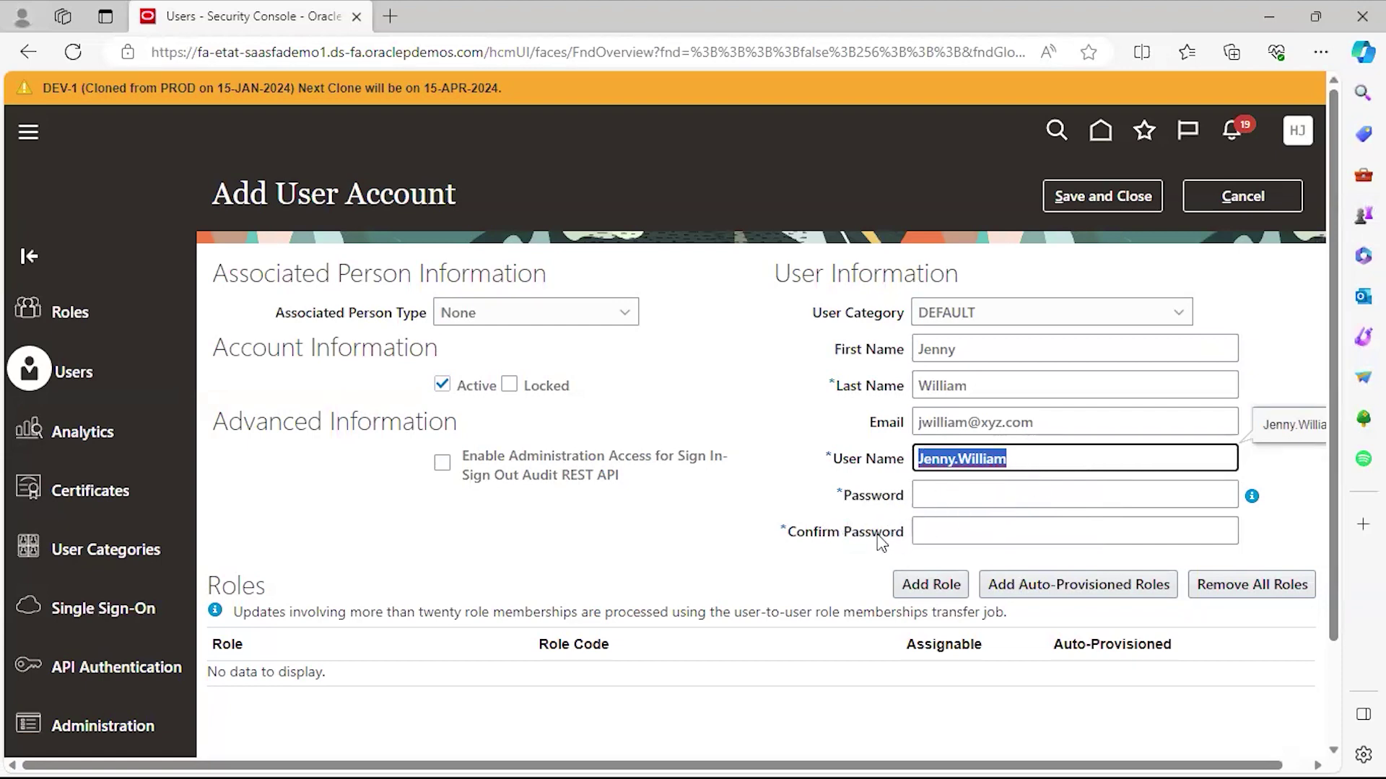
{"action": "left_click", "coordinate": [935, 503]}
{"action": "left_click", "coordinate": [930, 498]}
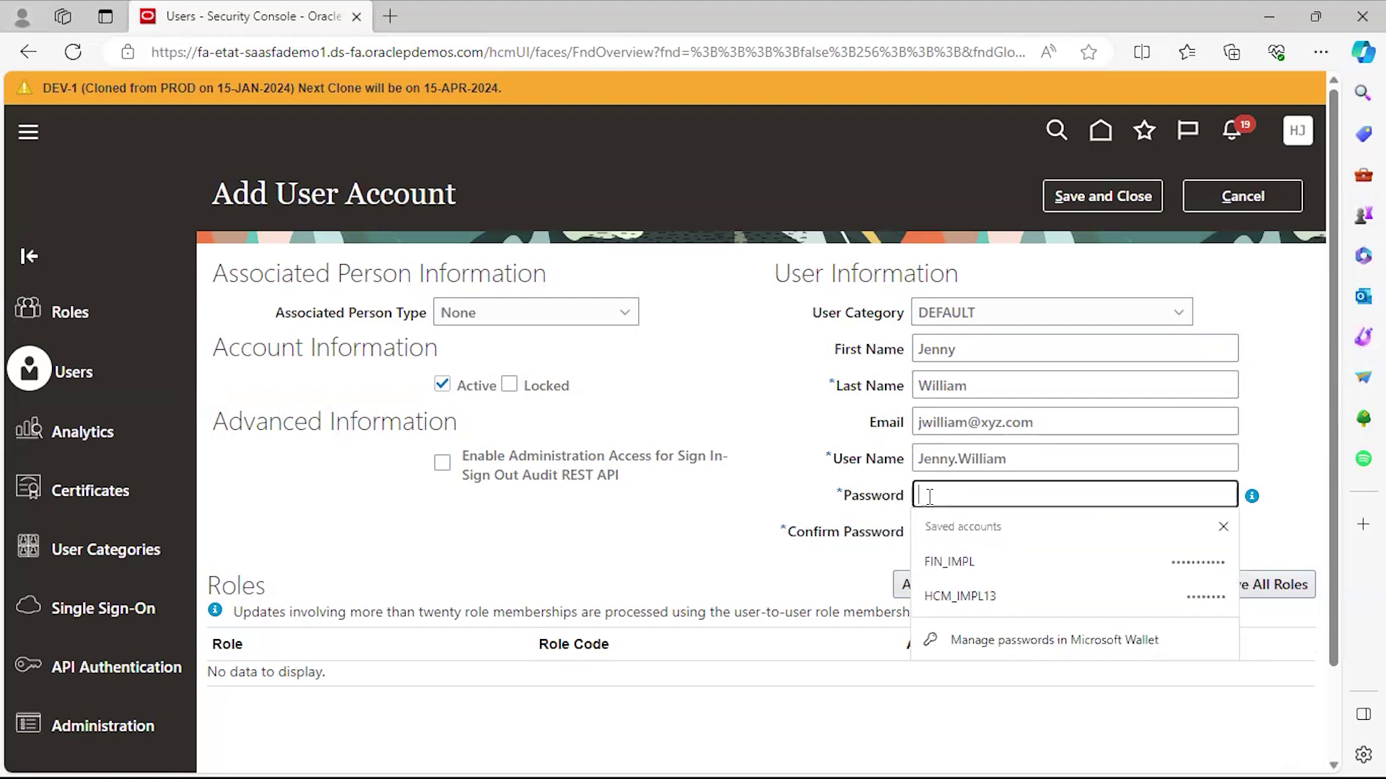
{"action": "left_click", "coordinate": [929, 497]}
{"action": "type", "text": "•••"}
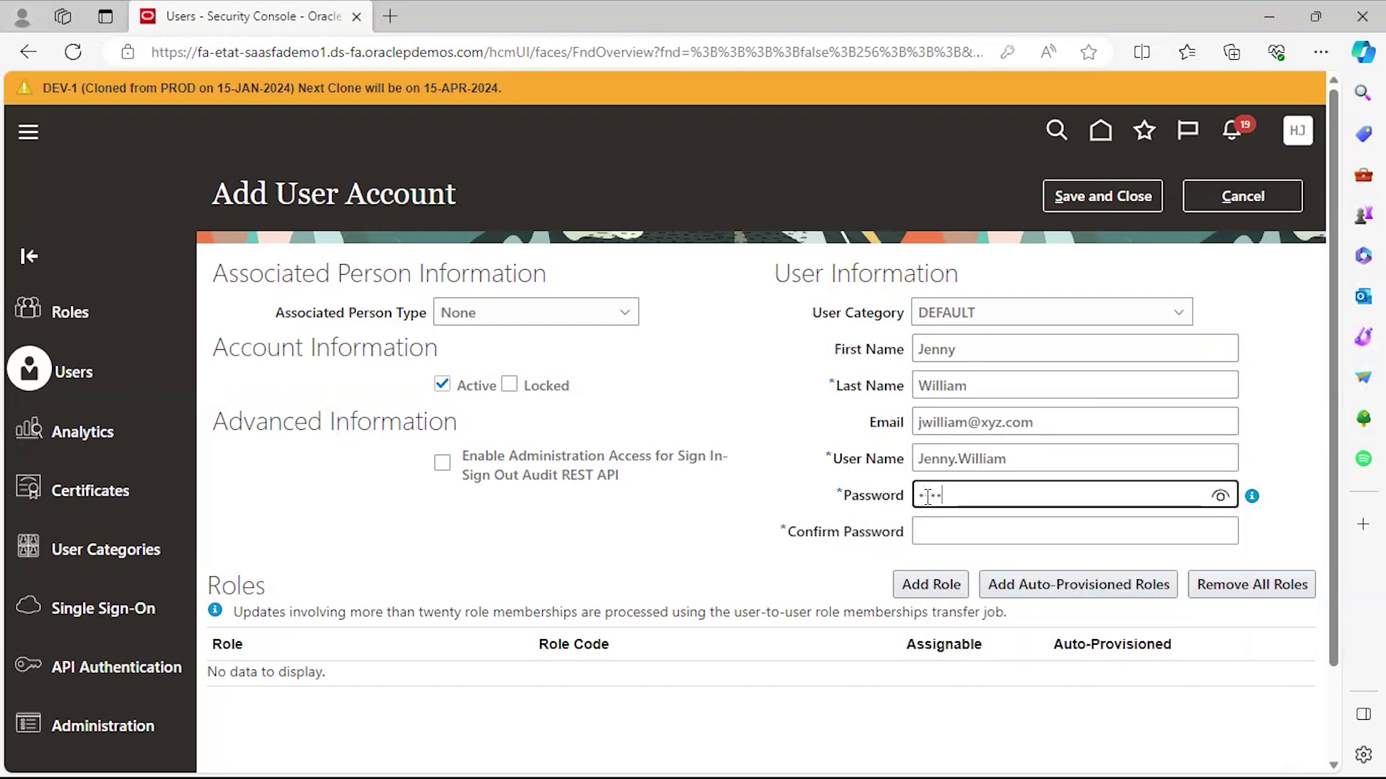
{"action": "type", "text": "•••••"}
{"action": "key", "text": "Tab"}
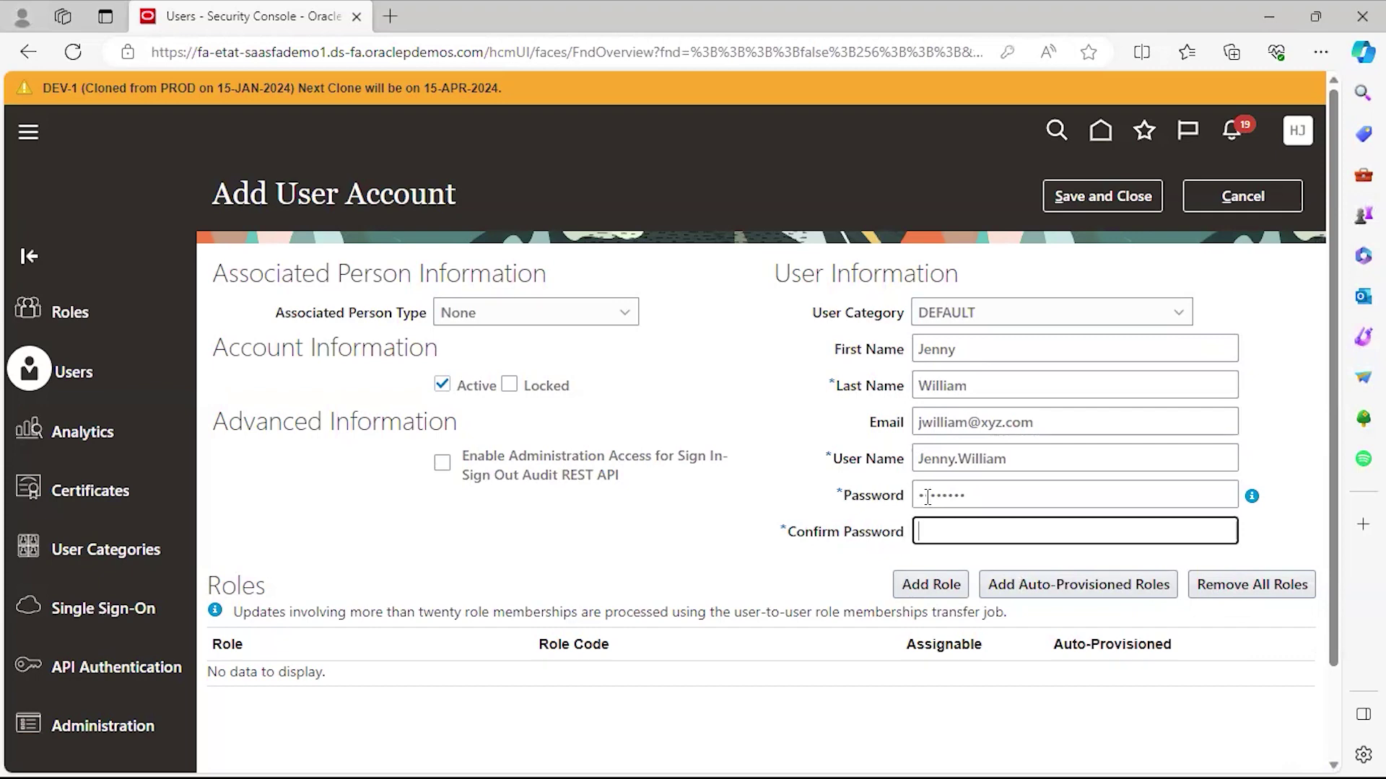
{"action": "type", "text": "••••••••"}
{"action": "key", "text": "Tab"}
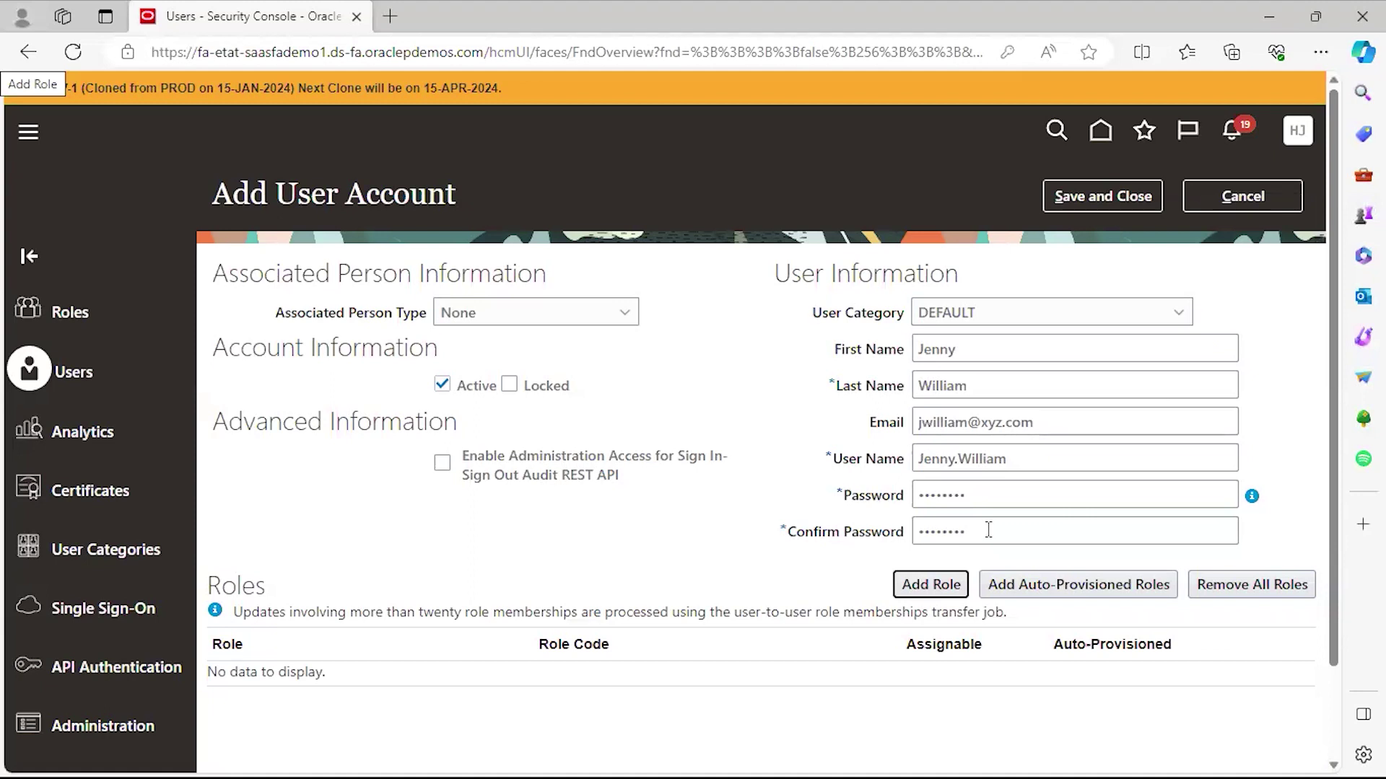
{"action": "left_click", "coordinate": [988, 531]}
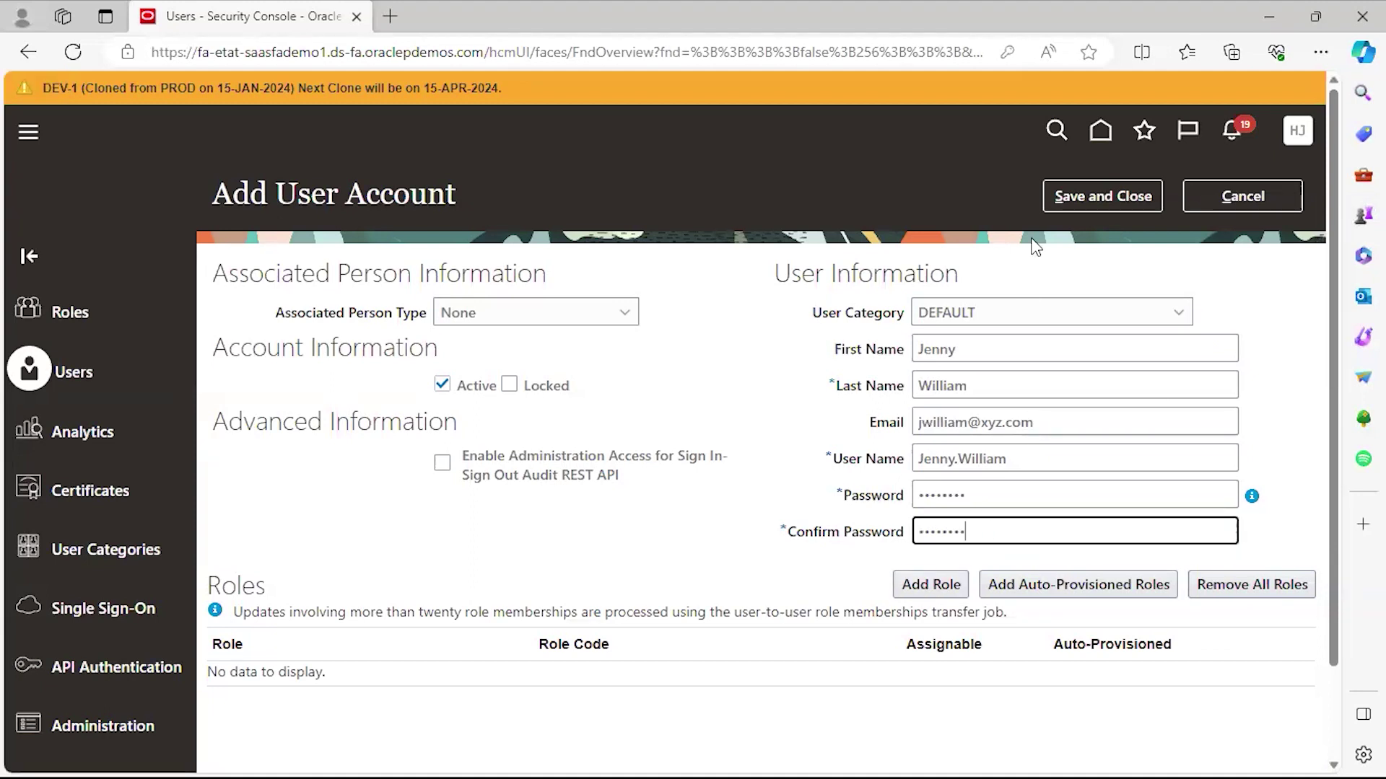
After the save reports mismatched passwords, retype both password fields with the same value.
{"action": "left_click", "coordinate": [1071, 198]}
{"action": "left_click", "coordinate": [883, 532]}
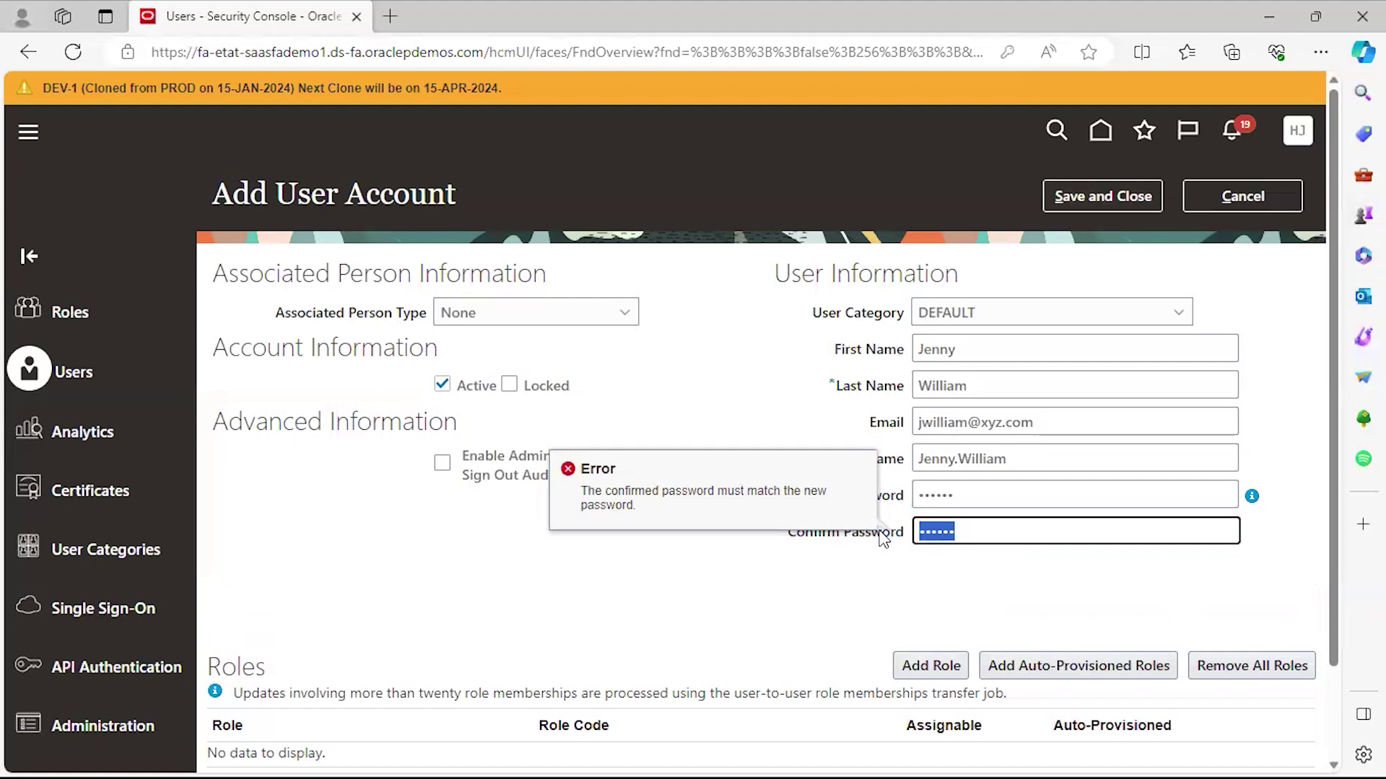
{"action": "type", "text": "Welcome1"}
{"action": "key", "text": "Tab"}
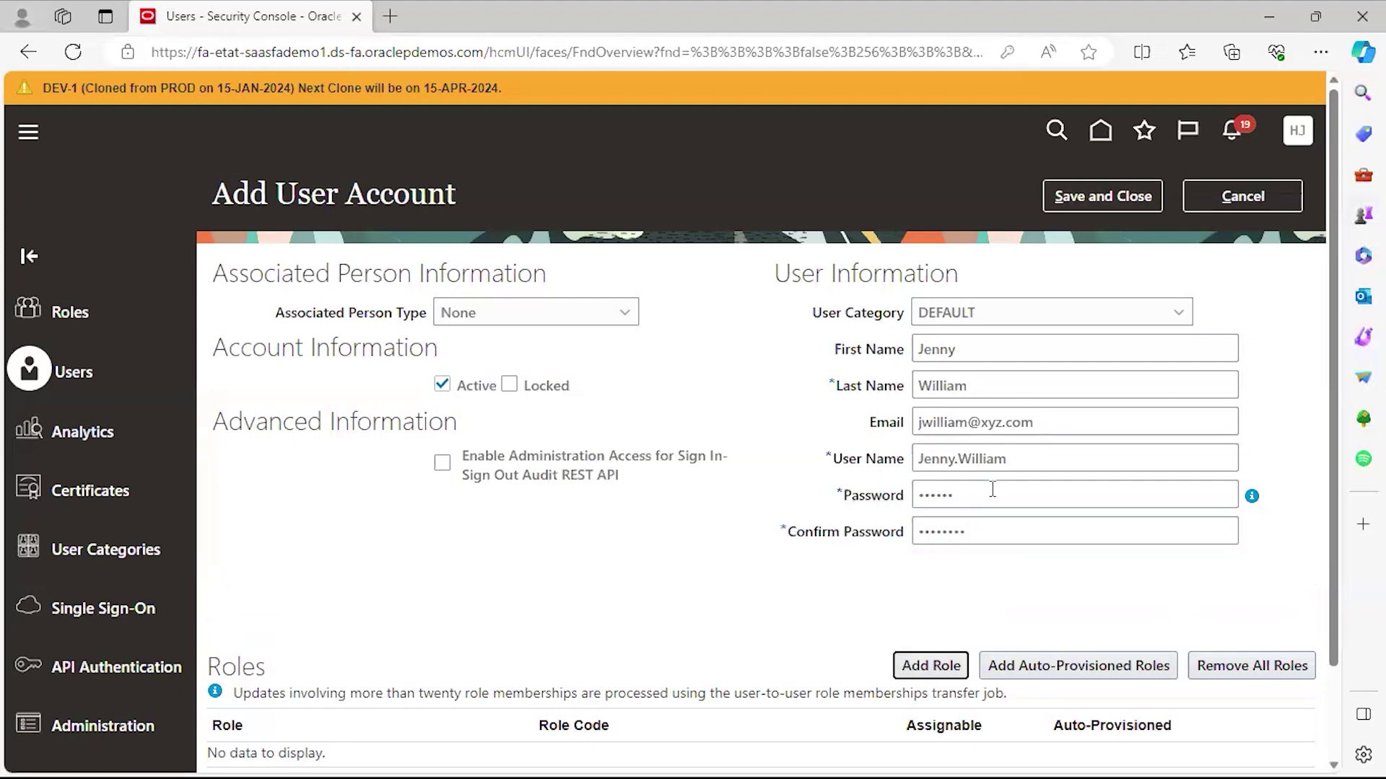
{"action": "left_click", "coordinate": [876, 505]}
{"action": "type", "text": "Welc"}
{"action": "key", "text": "BackSpace"}
{"action": "key", "text": "BackSpace"}
{"action": "key", "text": "BackSpace"}
{"action": "key", "text": "BackSpace"}
{"action": "type", "text": "Welcome1"}
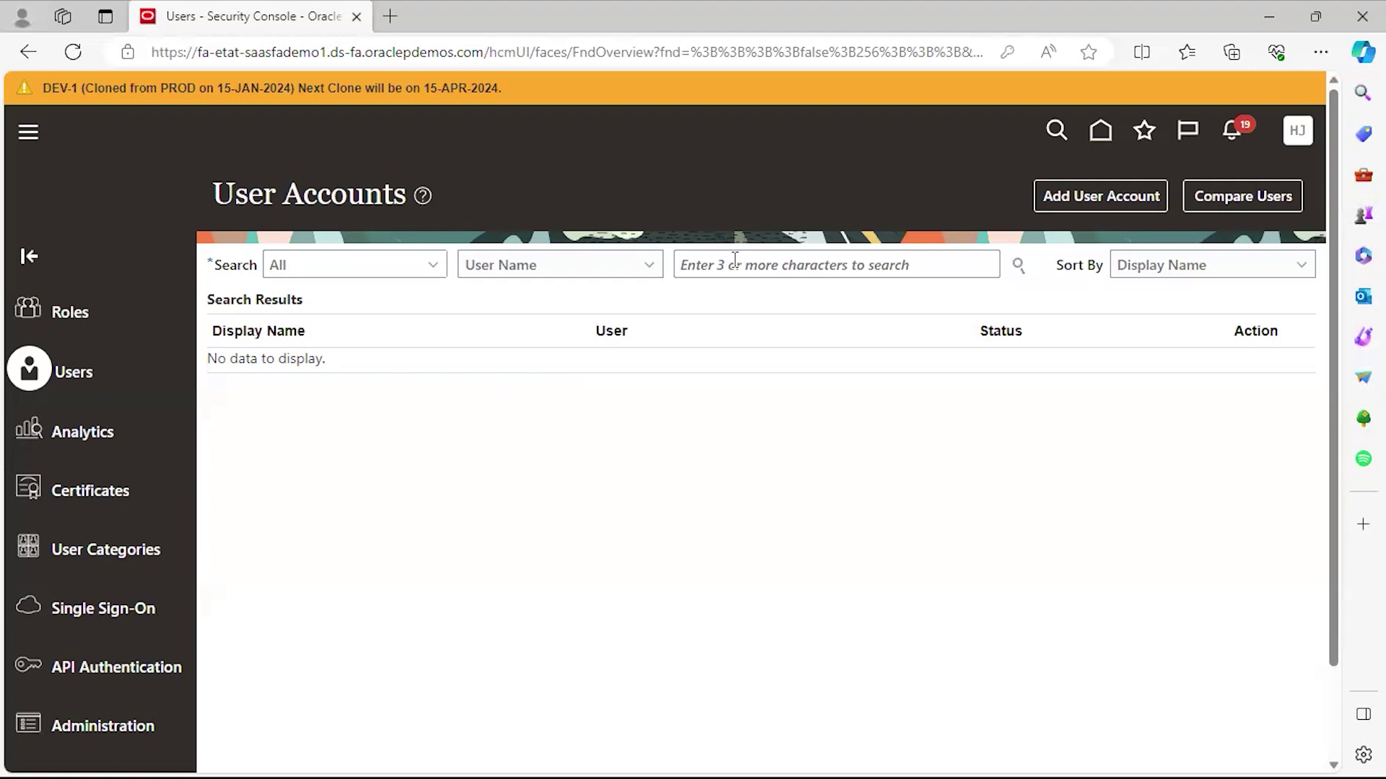
Search User Accounts for the new user name and open the matching account.
{"action": "left_click", "coordinate": [748, 269]}
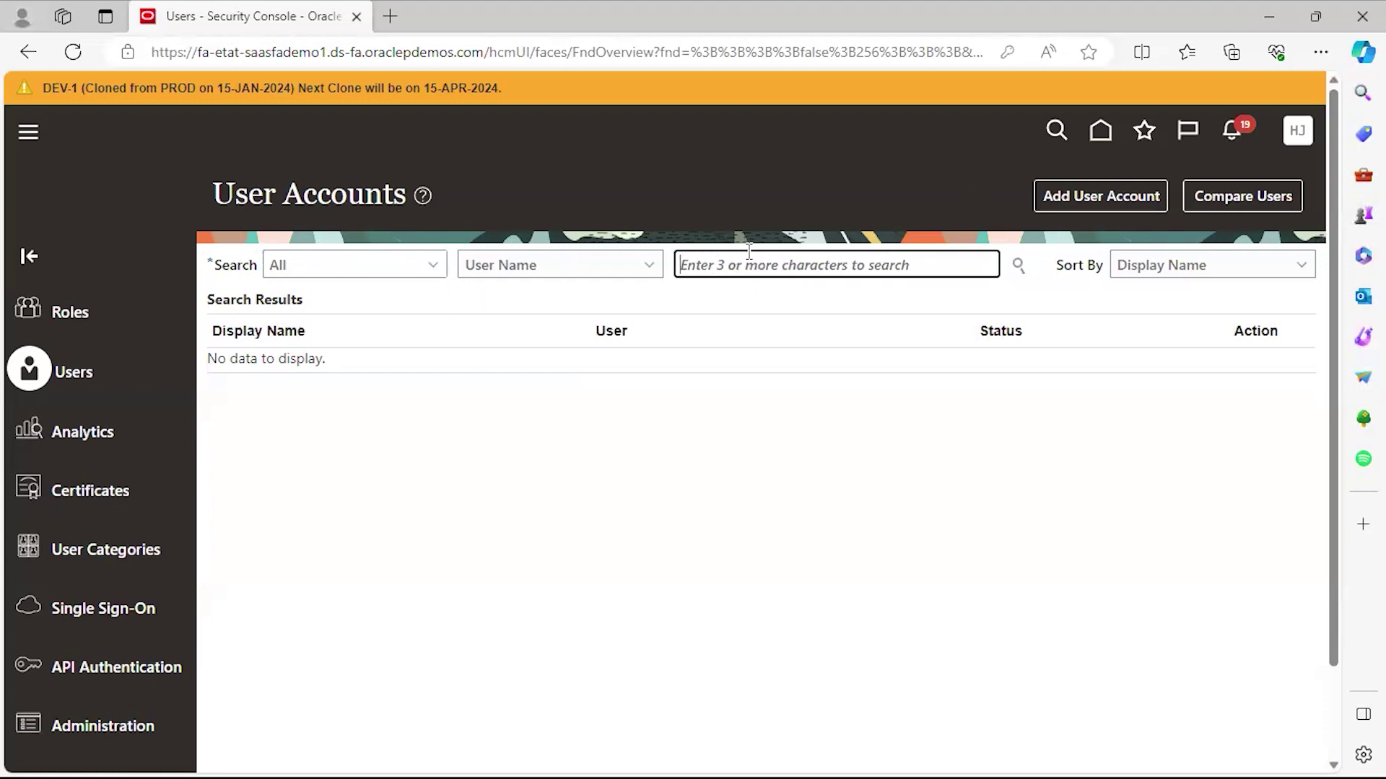
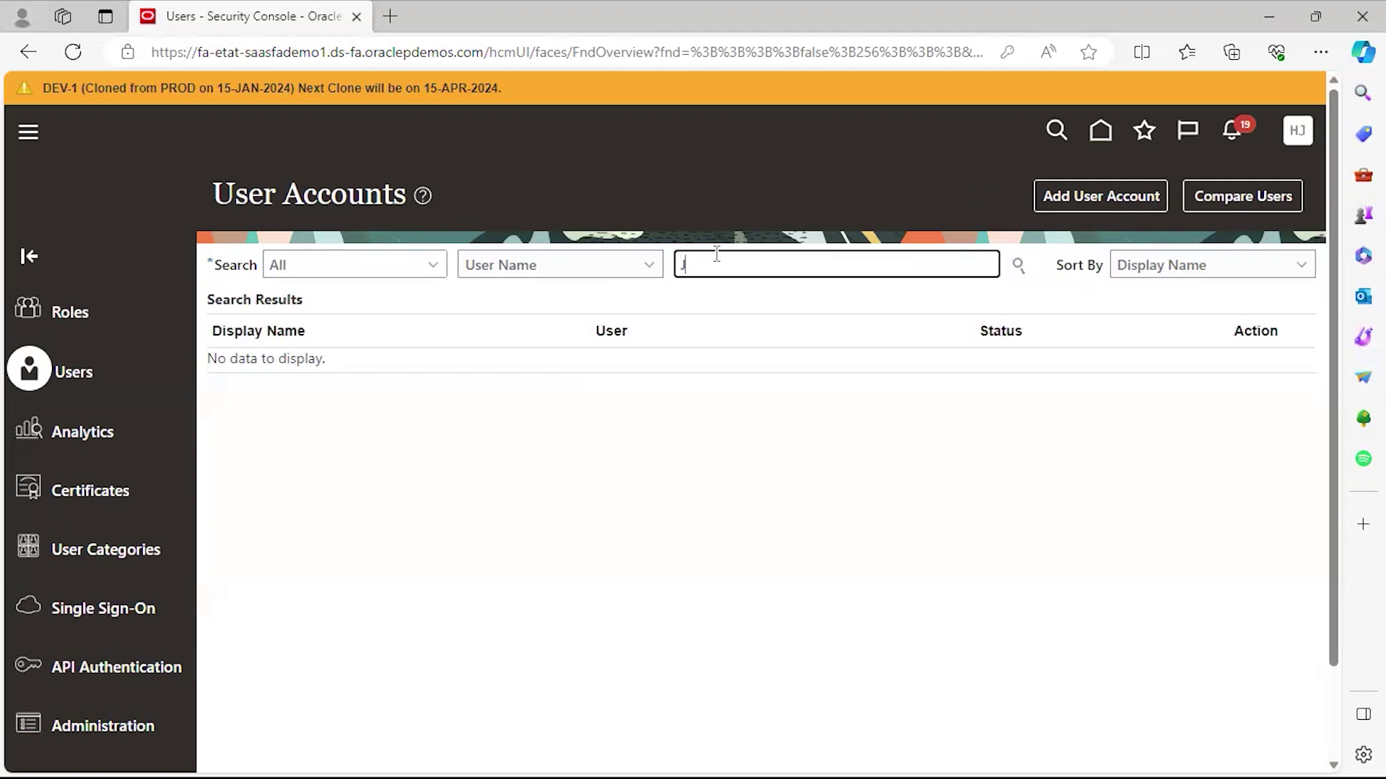
{"action": "left_click", "coordinate": [1021, 267]}
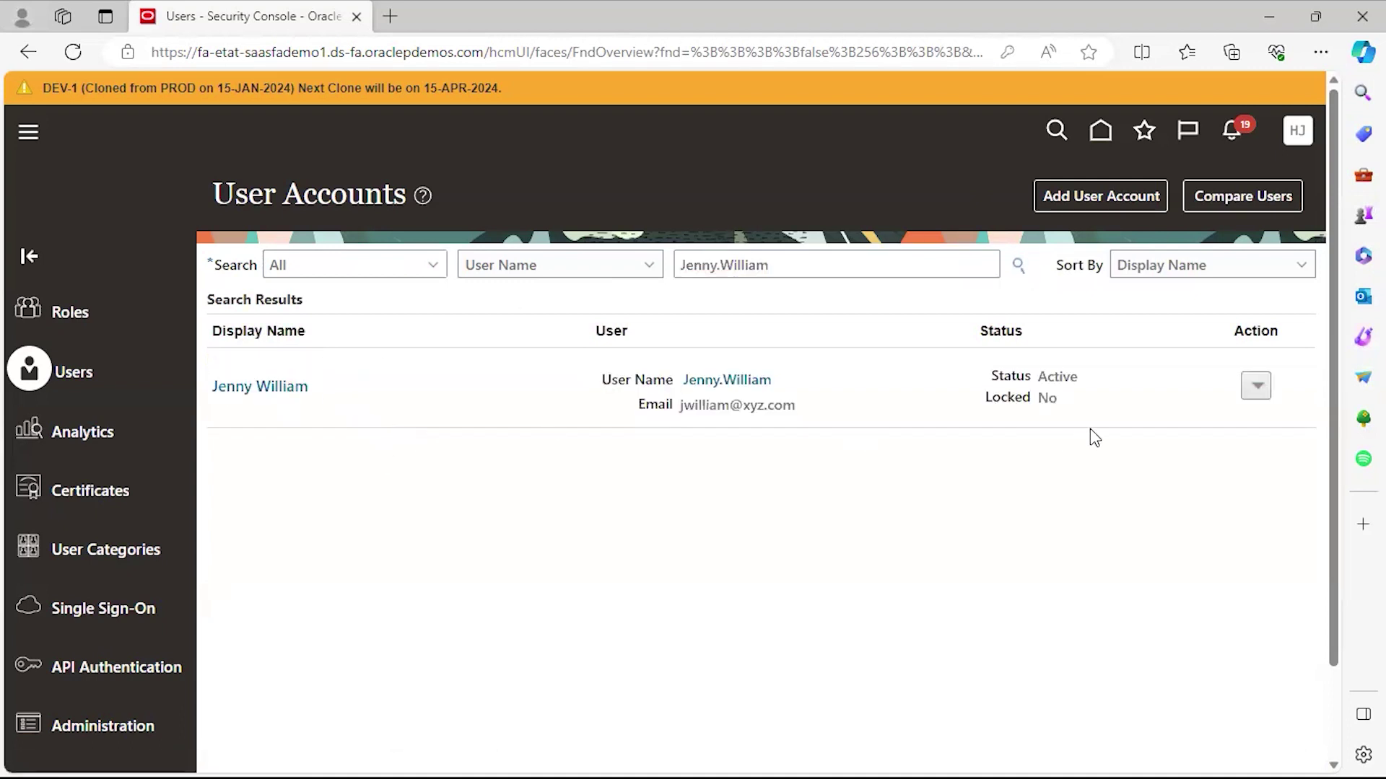
{"action": "left_click", "coordinate": [292, 402]}
{"action": "left_click", "coordinate": [1294, 134]}
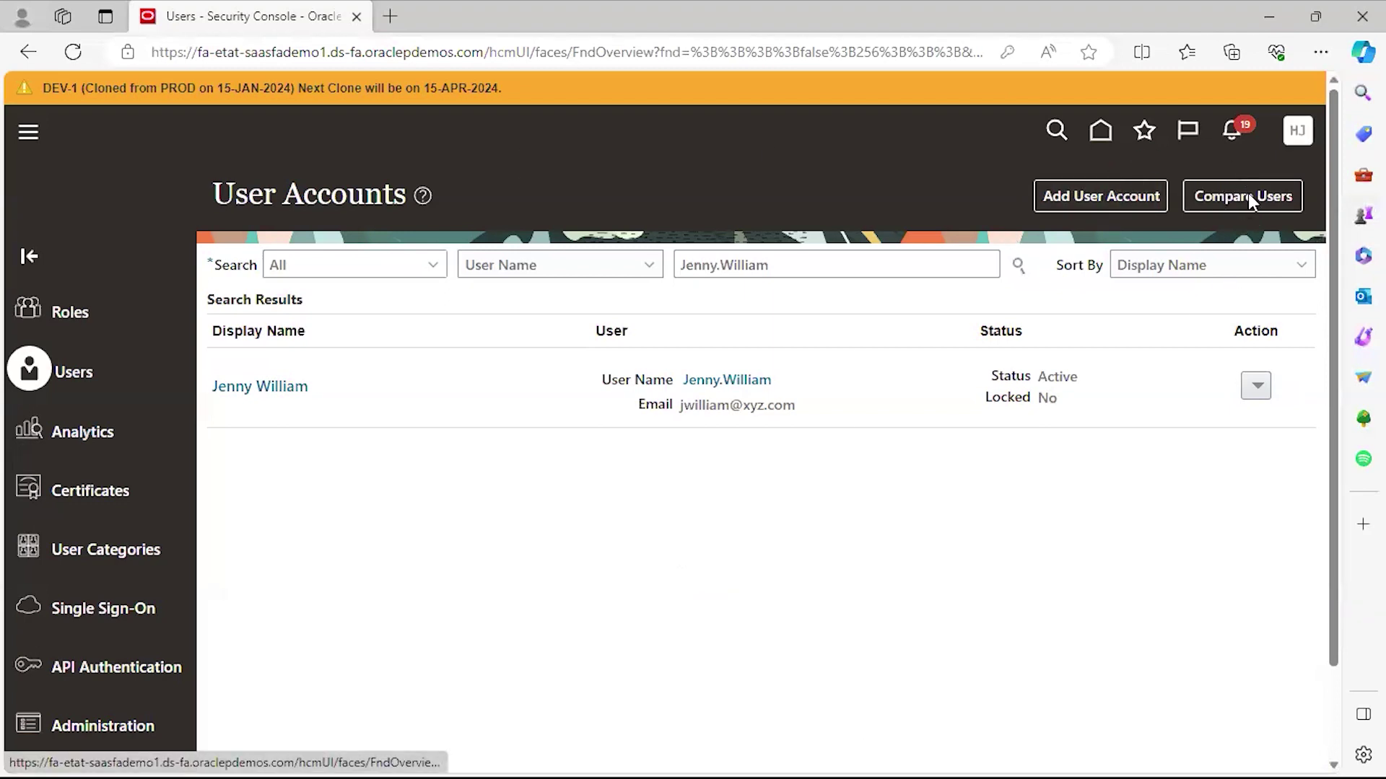
Sign out of the administrator session and confirm.
{"action": "left_click", "coordinate": [1256, 178]}
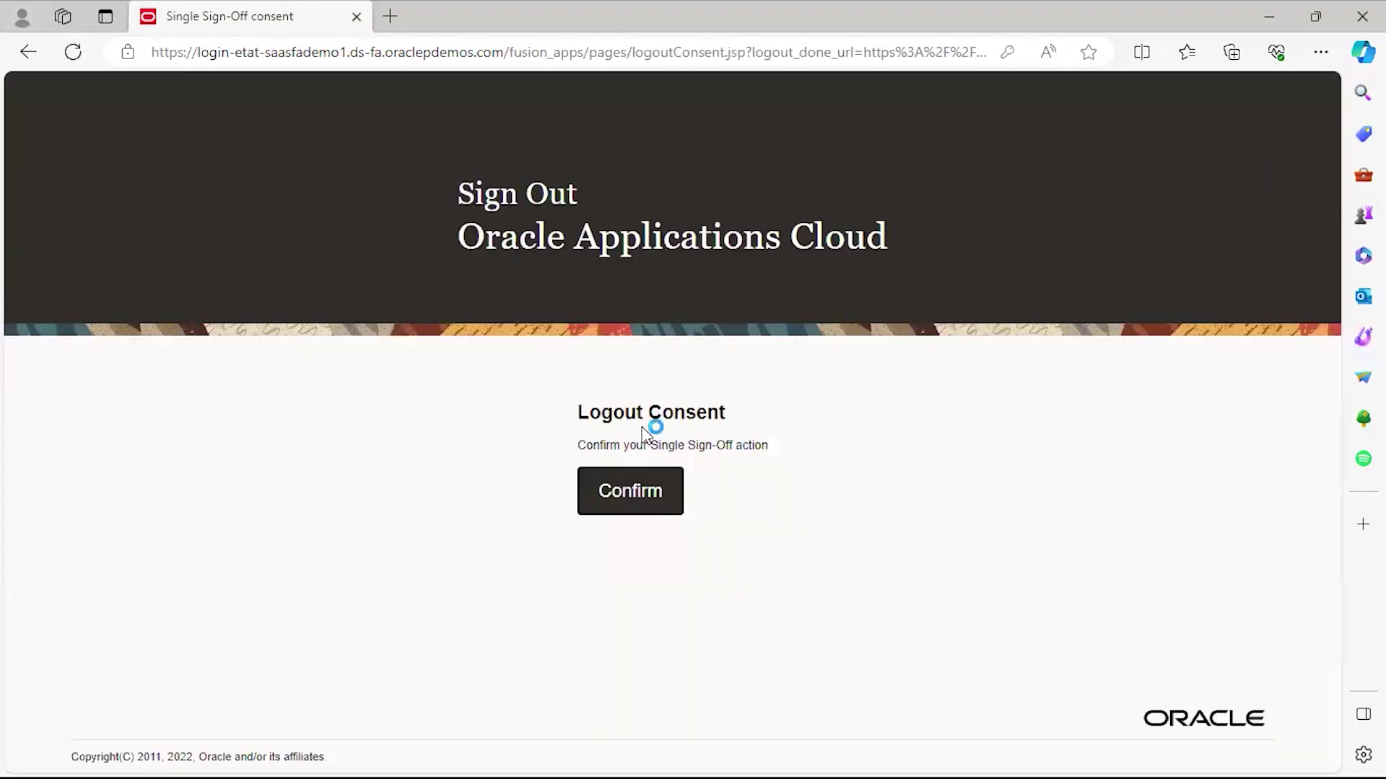
{"action": "left_click", "coordinate": [617, 486]}
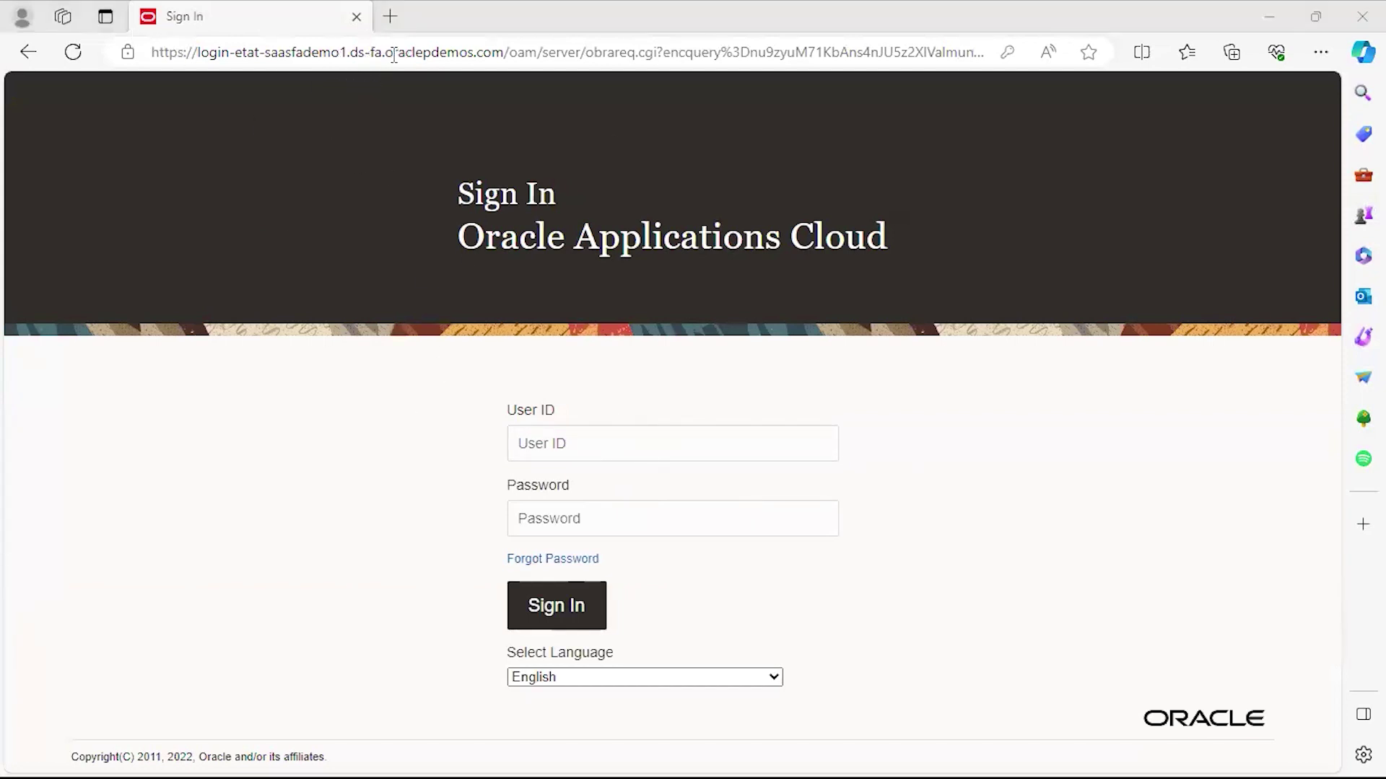
{"action": "left_click_drag", "start_coordinate": [508, 51], "coordinate": [150, 62]}
{"action": "left_click", "coordinate": [58, 117]}
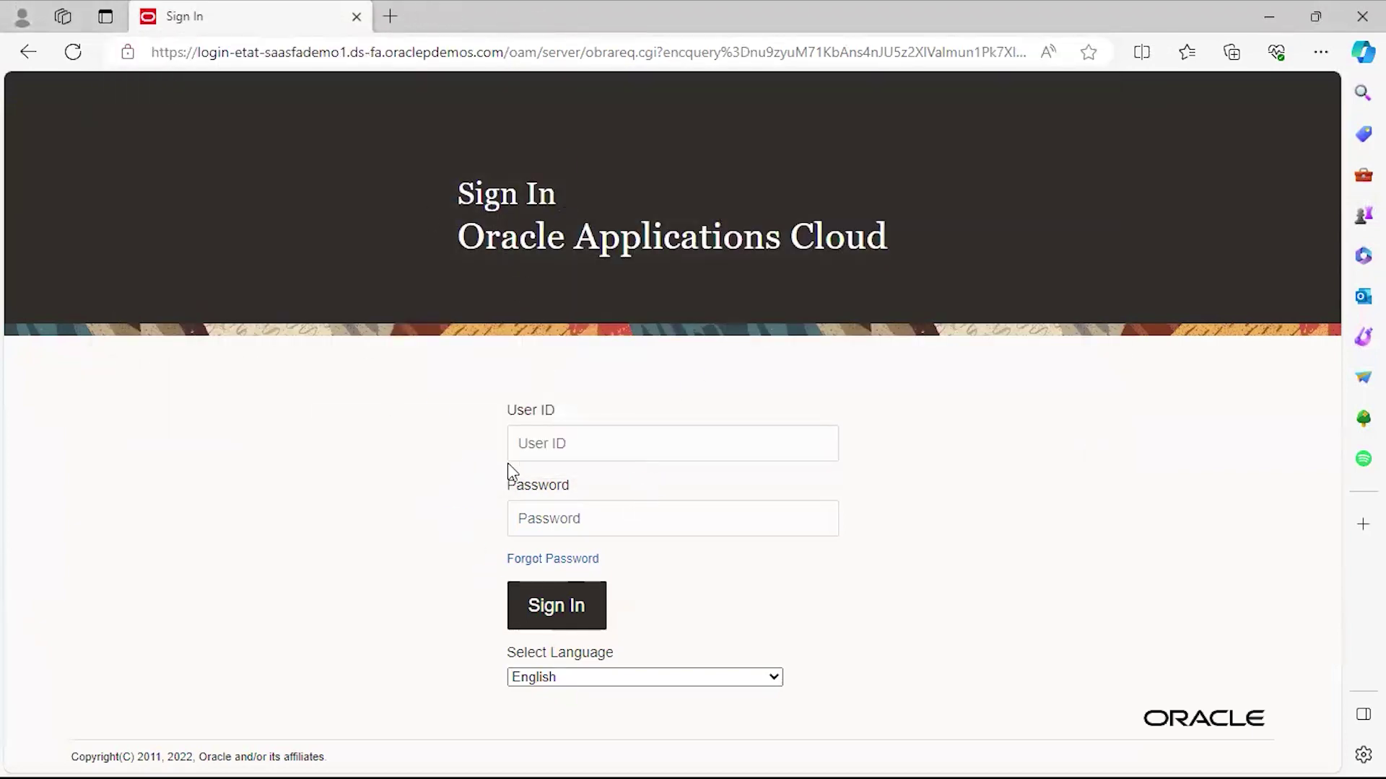
Sign in with the new user's ID and password.
{"action": "left_click", "coordinate": [590, 448]}
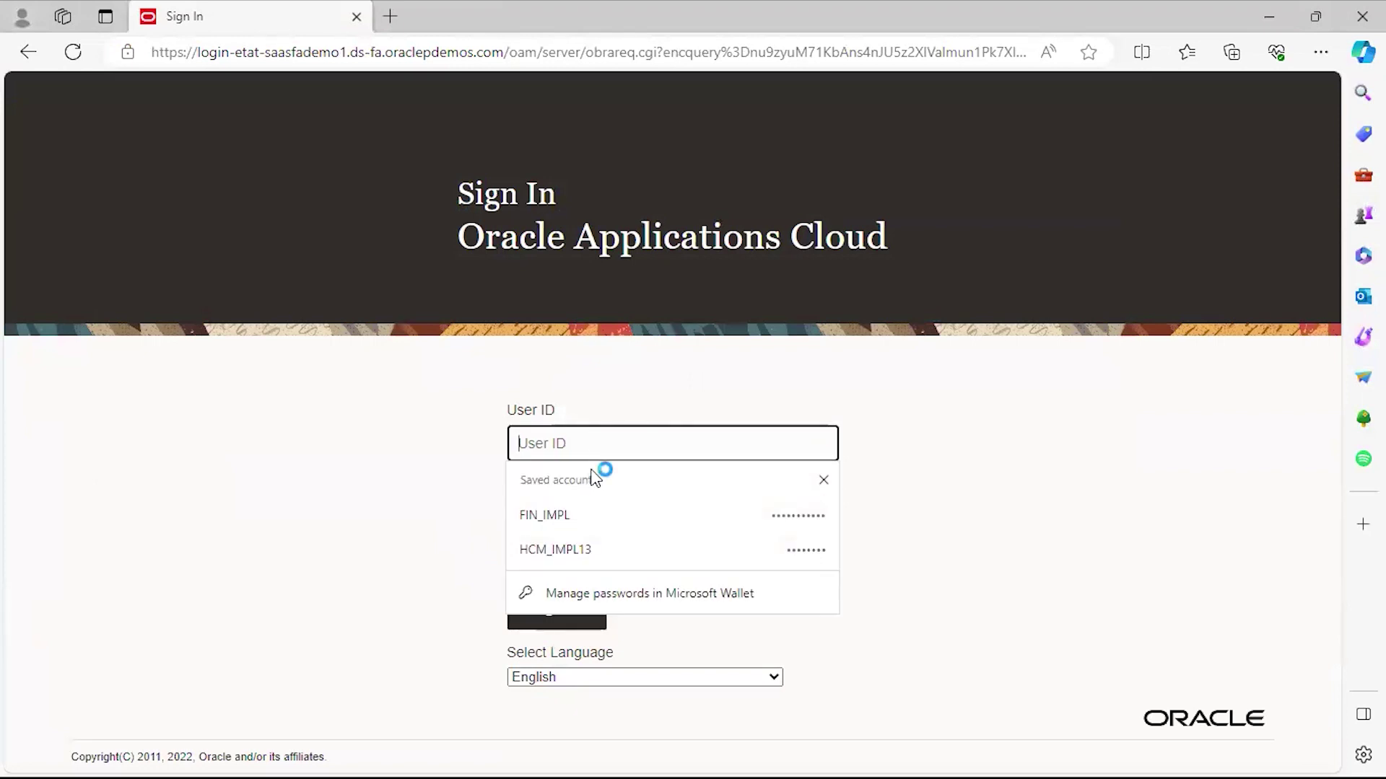
{"action": "key", "text": "Tab"}
{"action": "type", "text": "********"}
{"action": "left_click", "coordinate": [568, 606]}
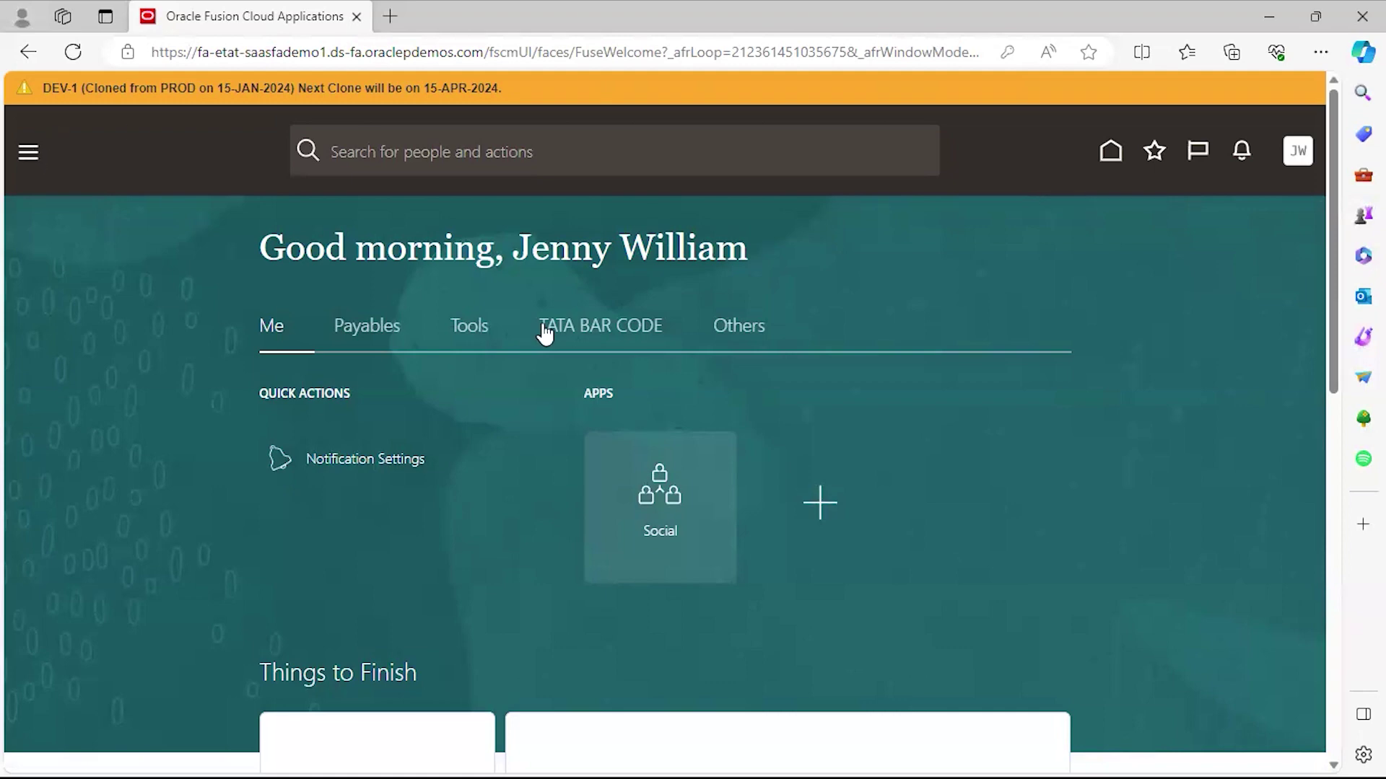
Look over the new user's navigation menu and Settings and Actions menu, then return to the slide show.
{"action": "left_click", "coordinate": [27, 155]}
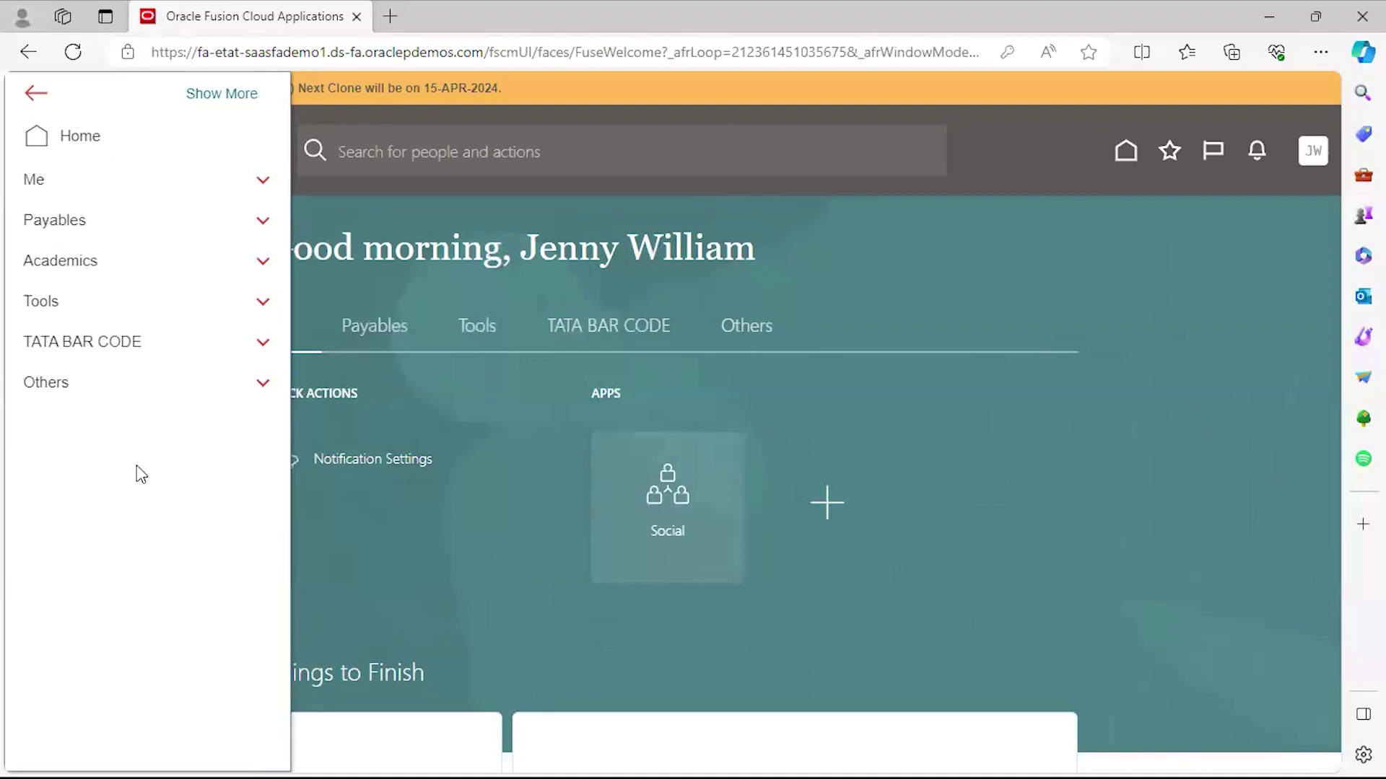
{"action": "left_click", "coordinate": [931, 363]}
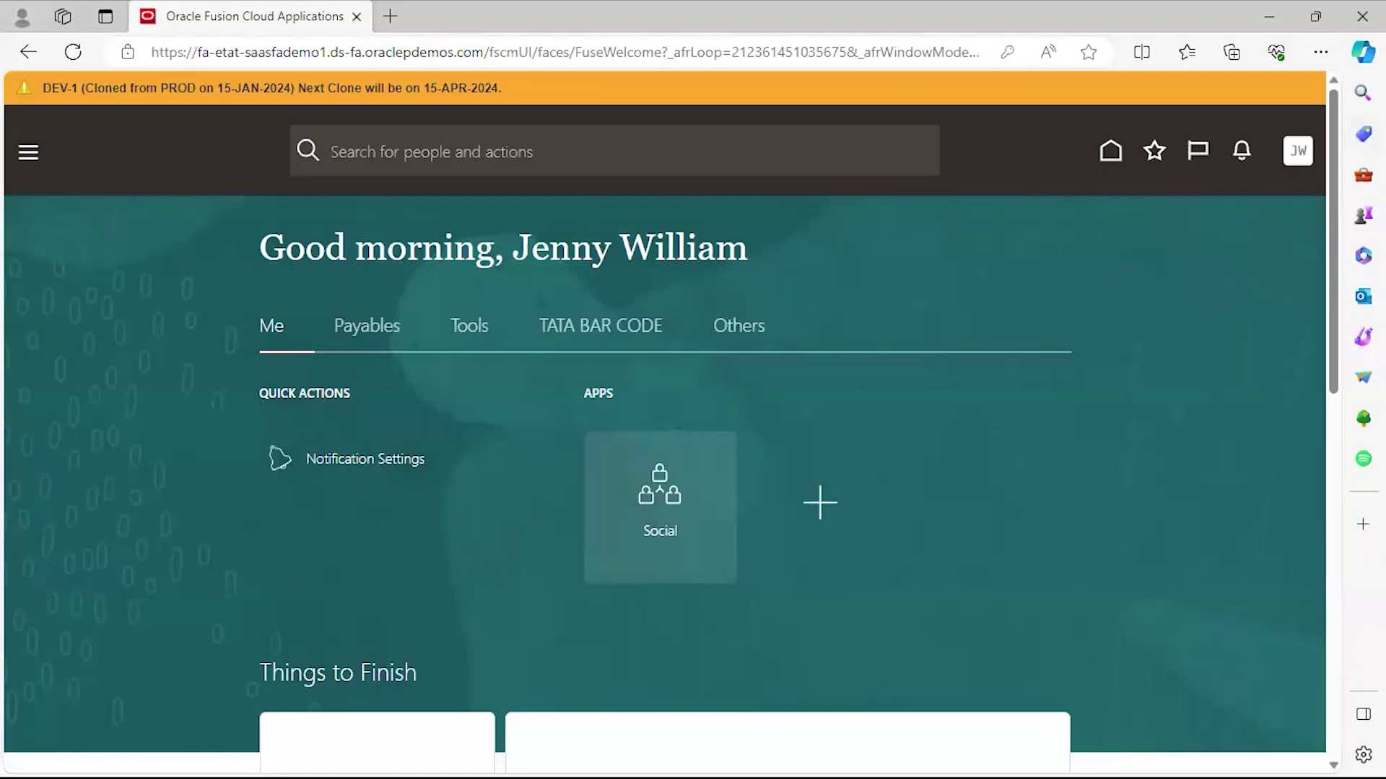
{"action": "left_click", "coordinate": [1309, 159]}
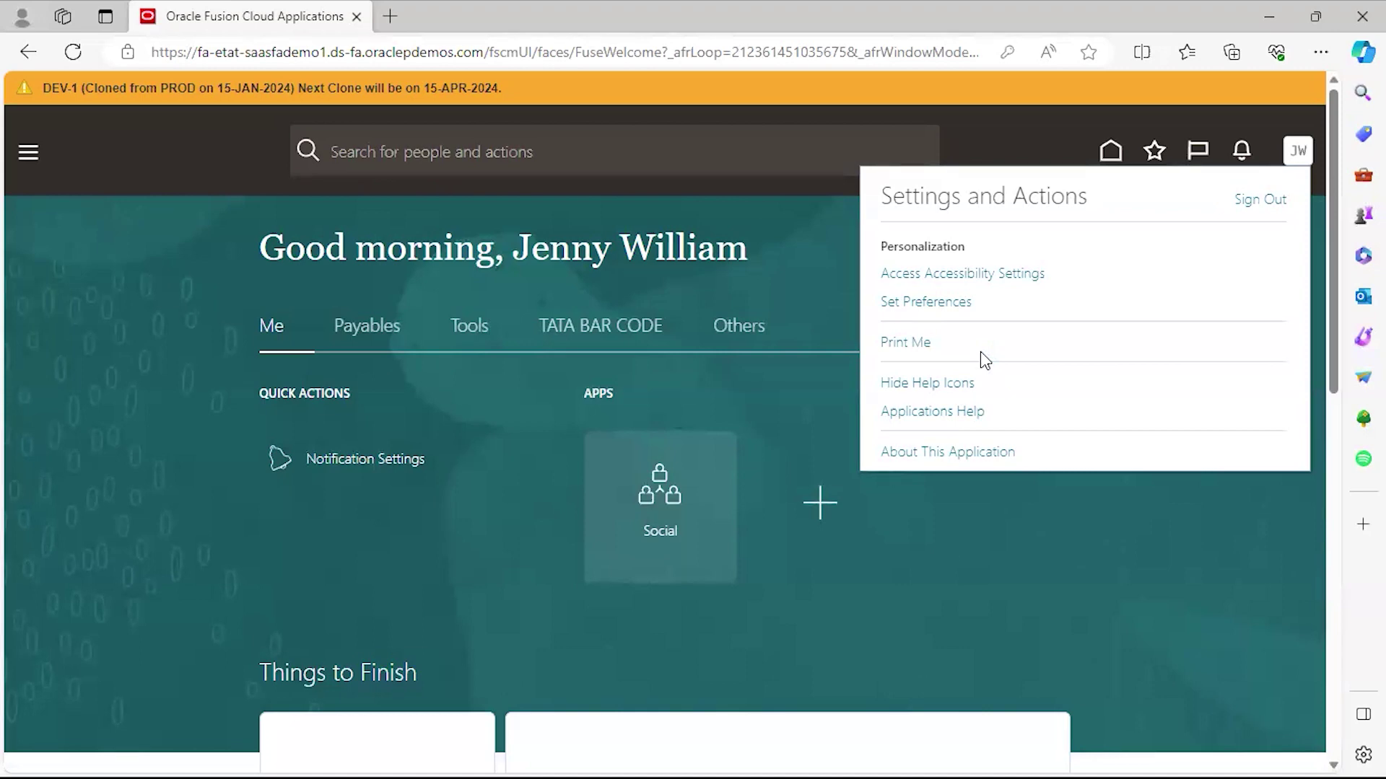
{"action": "left_click", "coordinate": [817, 265]}
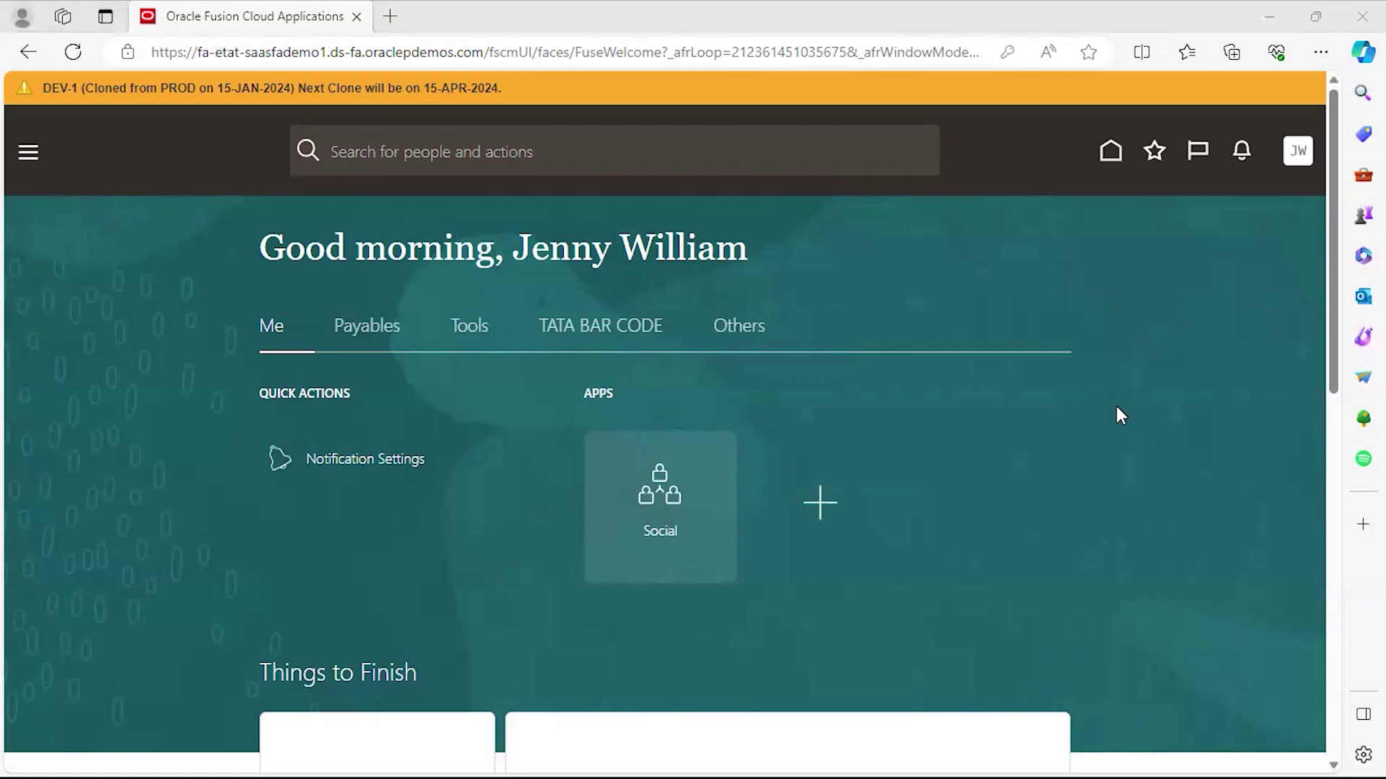
{"action": "key", "text": "alt+Tab"}
{"action": "key", "text": "alt+Tab"}
{"action": "key", "text": "alt+Tab"}
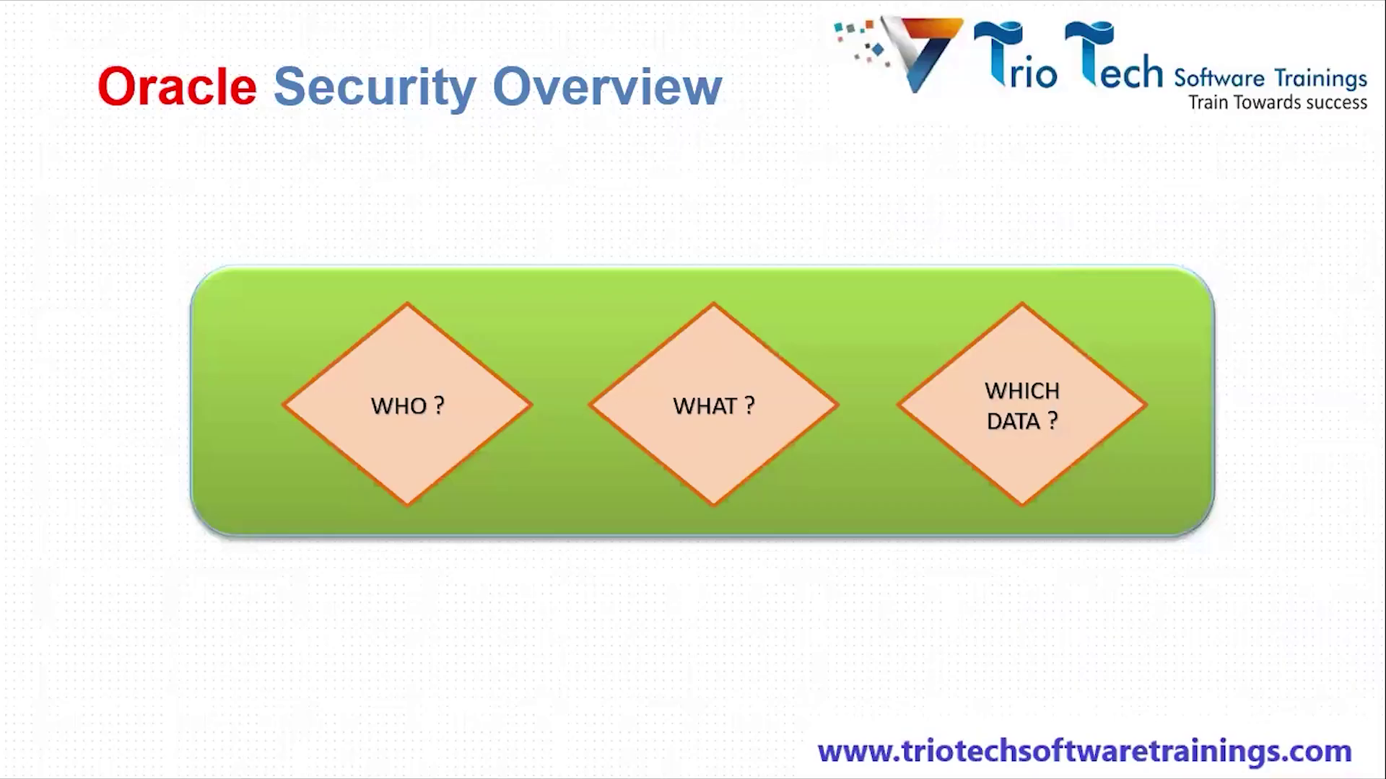
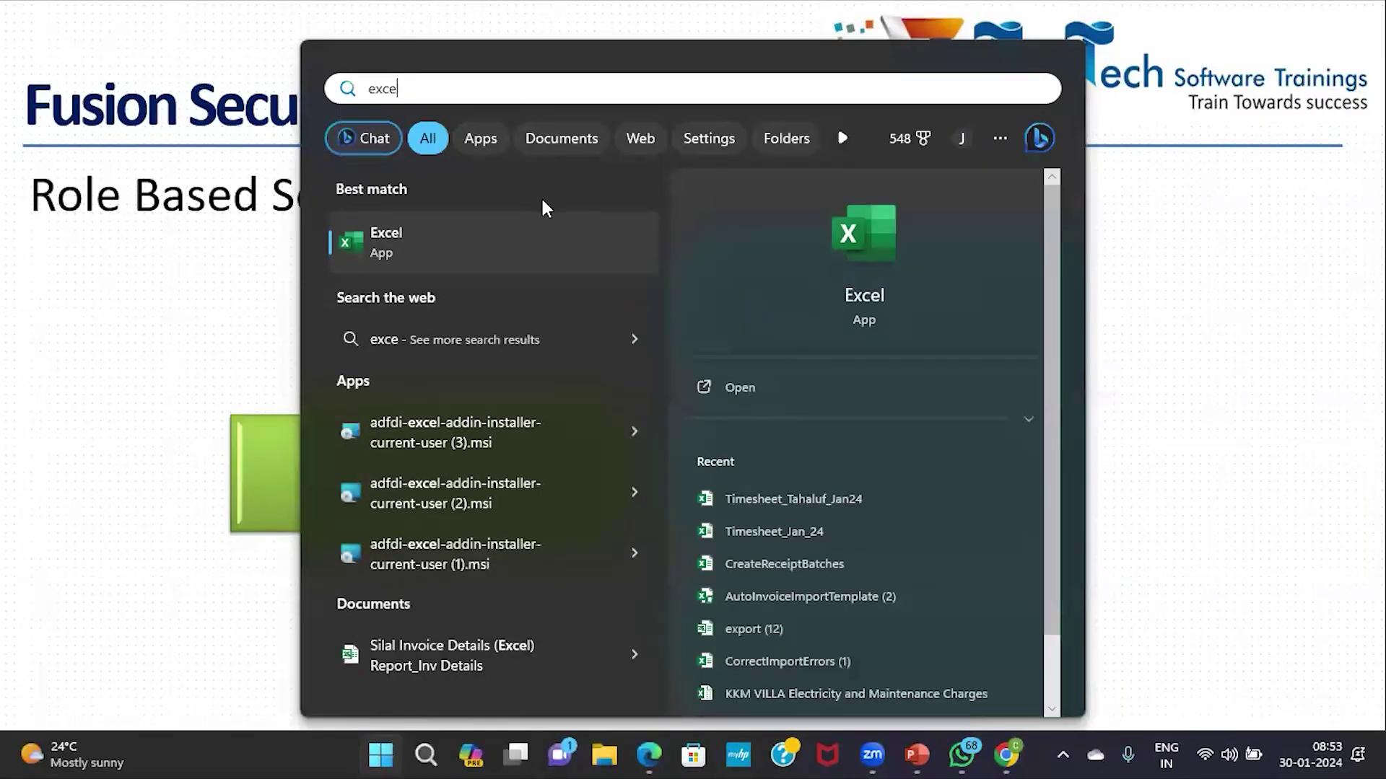
Start a blank Excel workbook and enter the user's name in cell C4.
{"action": "left_click", "coordinate": [517, 231]}
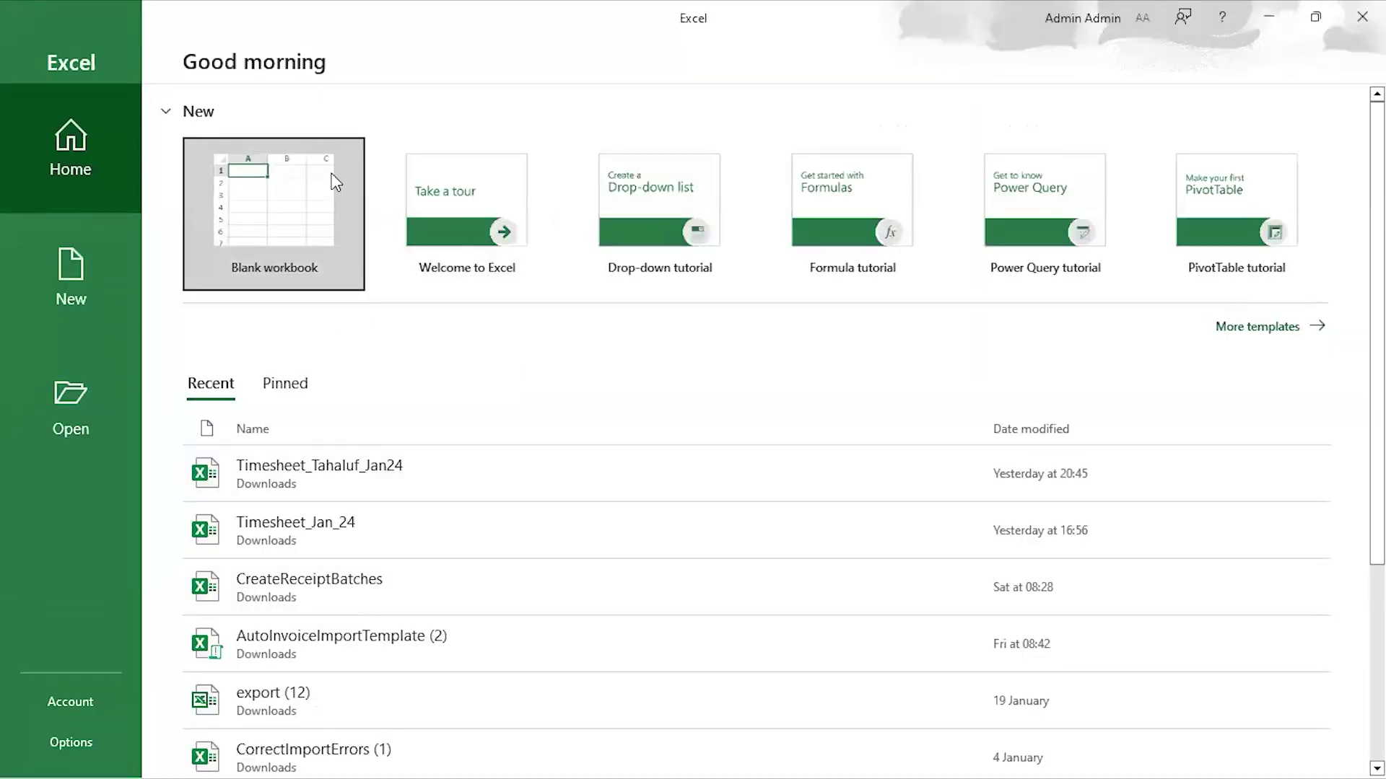
{"action": "left_click", "coordinate": [337, 182]}
{"action": "left_click", "coordinate": [211, 306]}
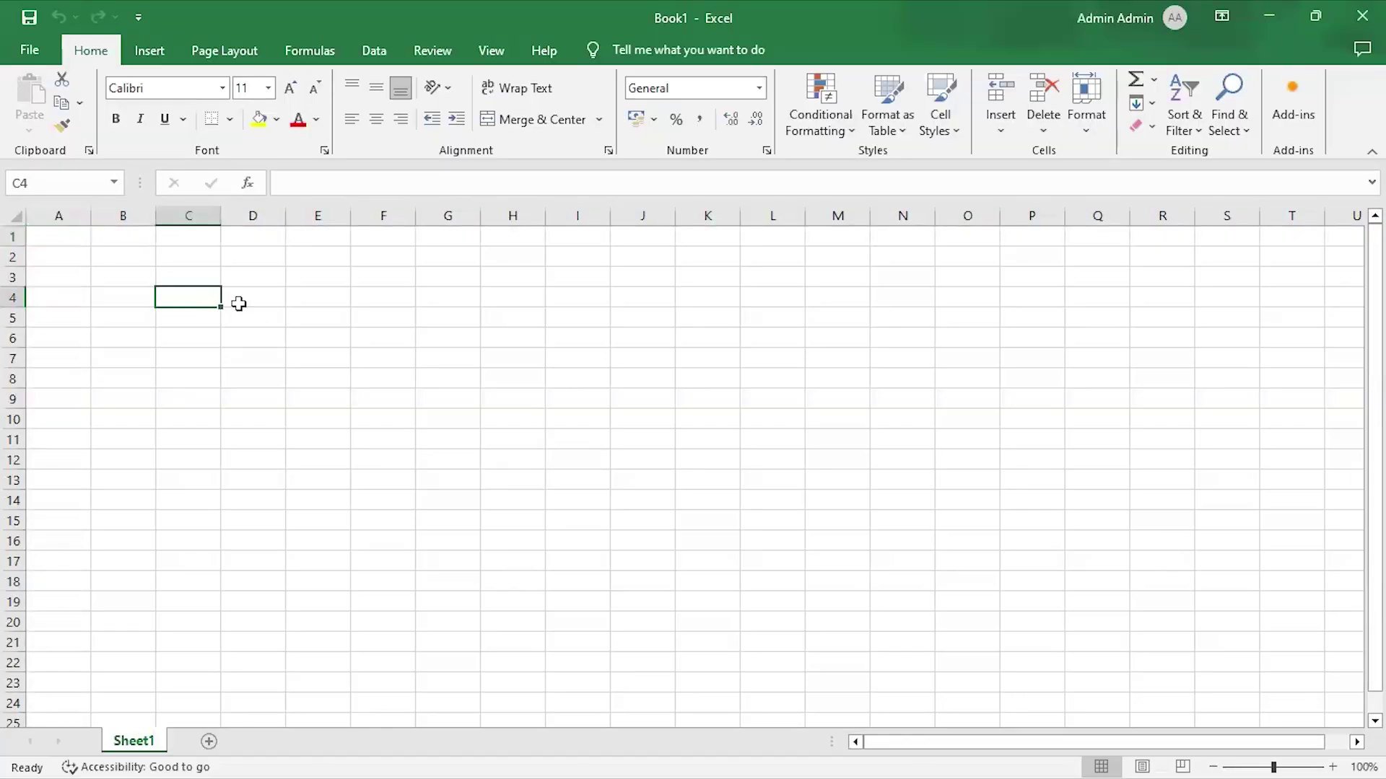
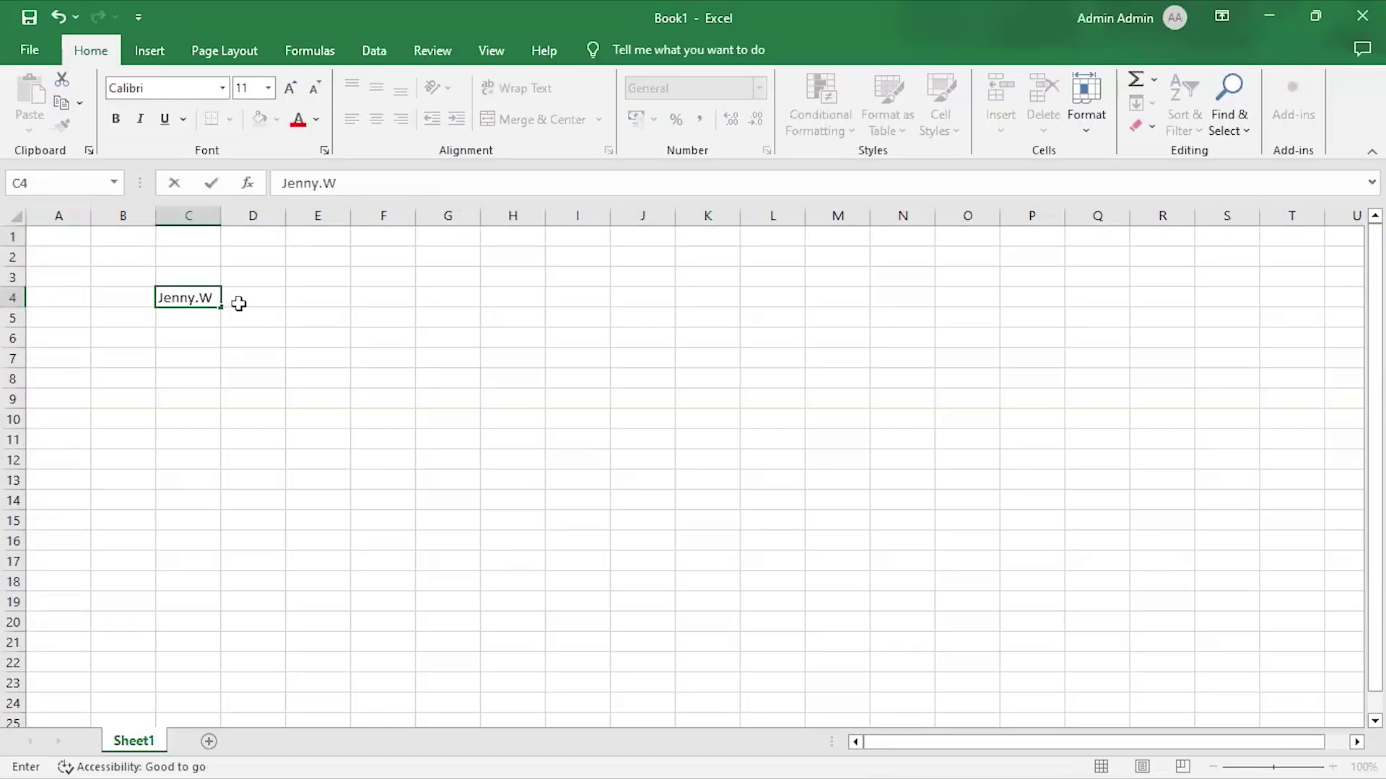
{"action": "key", "text": "Return"}
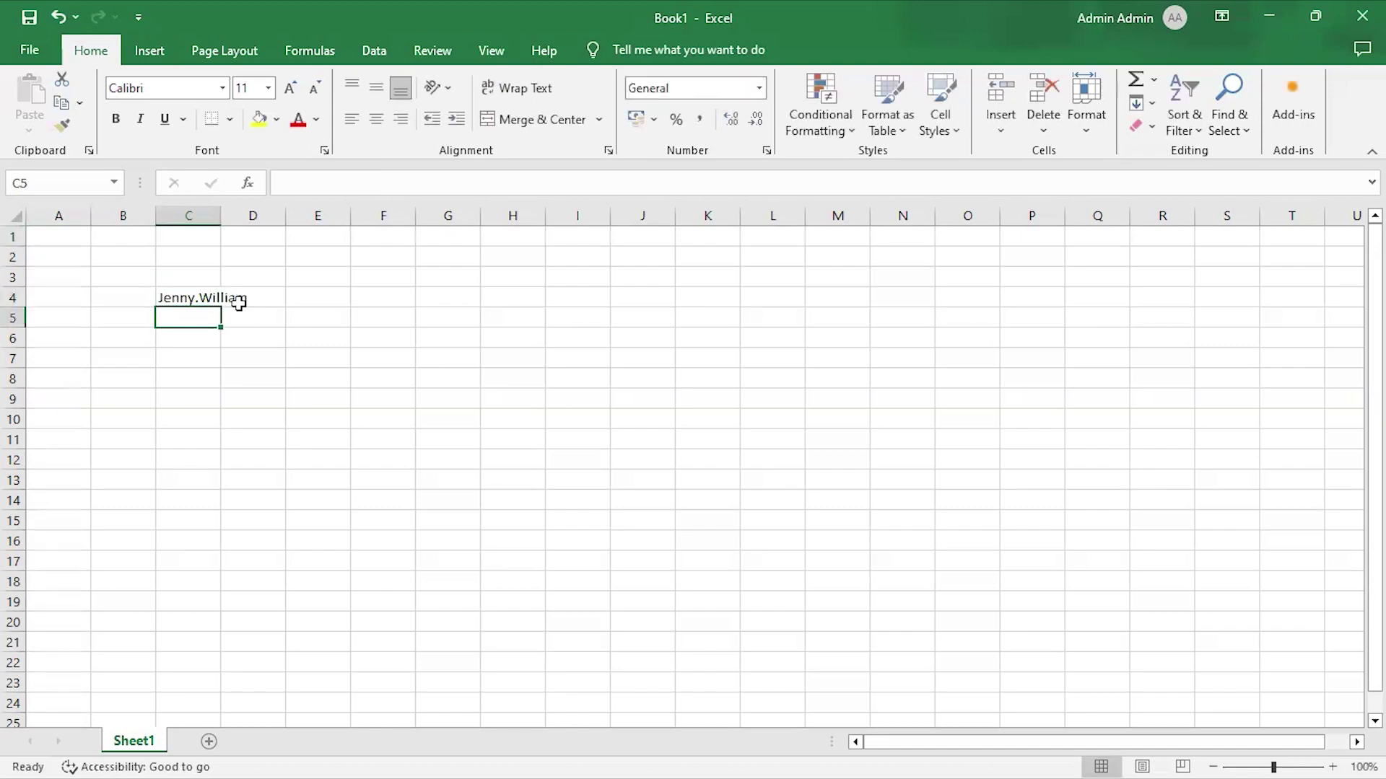
Enter 'Accounts Payable' in E3 and 'Accounts Payable Invoice Supervisor' in E4.
{"action": "key", "text": "Down"}
{"action": "key", "text": "Down"}
{"action": "key", "text": "Right"}
{"action": "key", "text": "Right"}
{"action": "key", "text": "Up"}
{"action": "key", "text": "Up"}
{"action": "key", "text": "Up"}
{"action": "key", "text": "Up"}
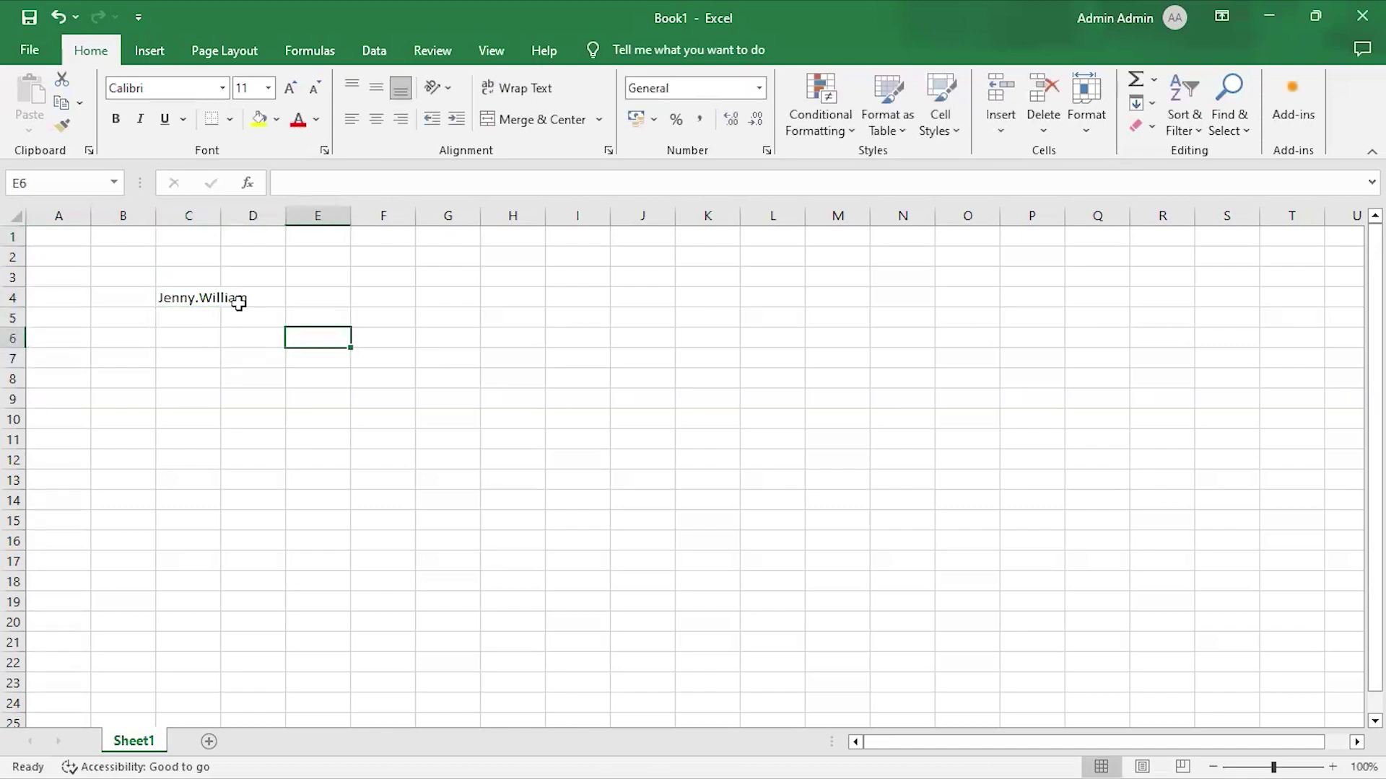
{"action": "type", "text": "Accou"}
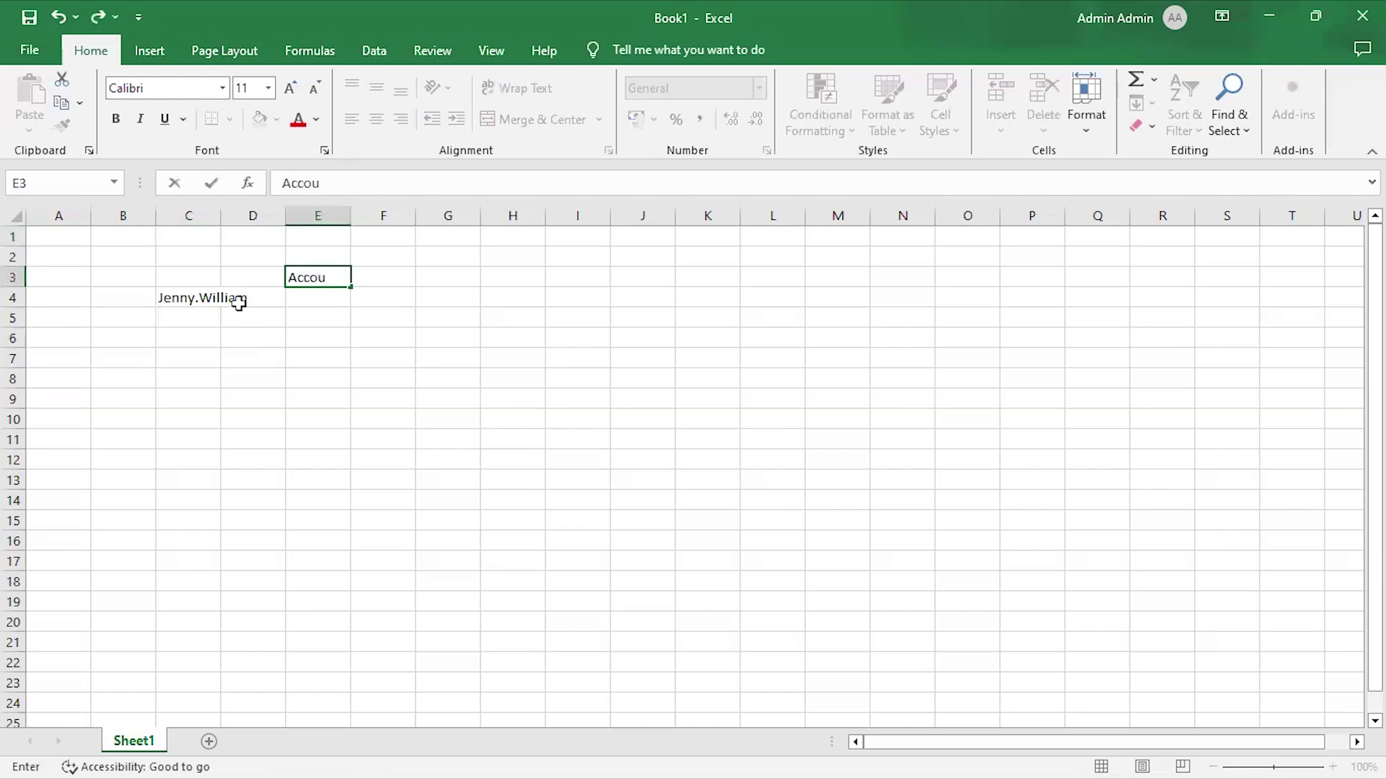
{"action": "type", "text": "nts Payable"}
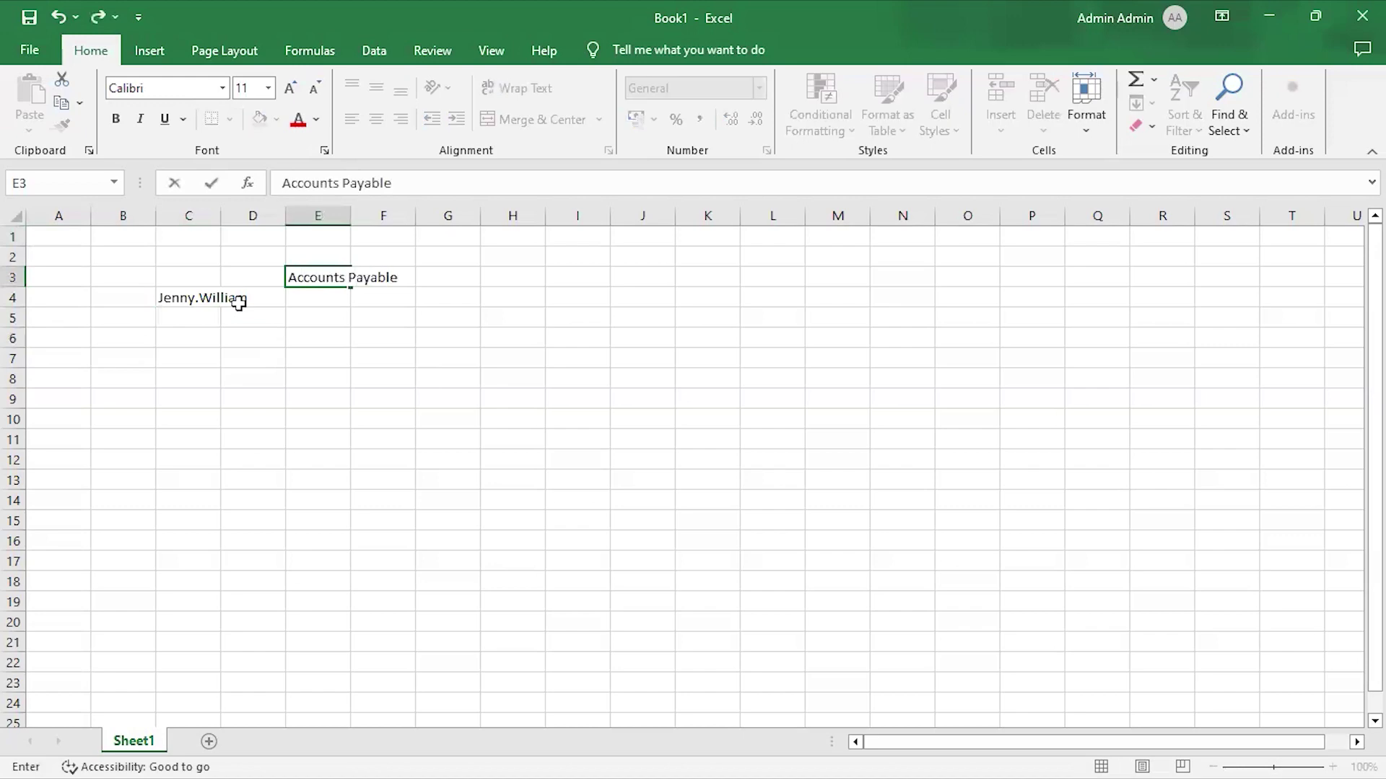
{"action": "key", "text": "Return"}
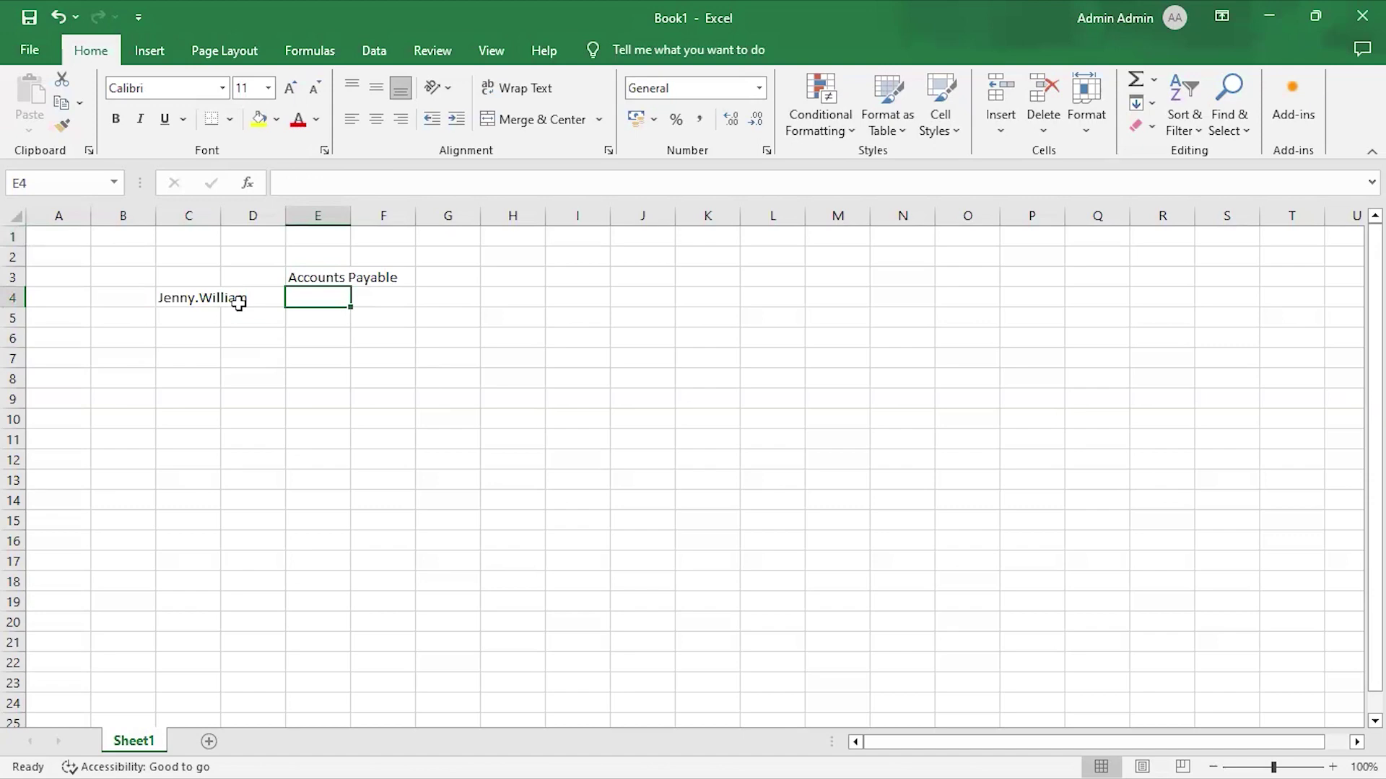
{"action": "type", "text": "Accounts "}
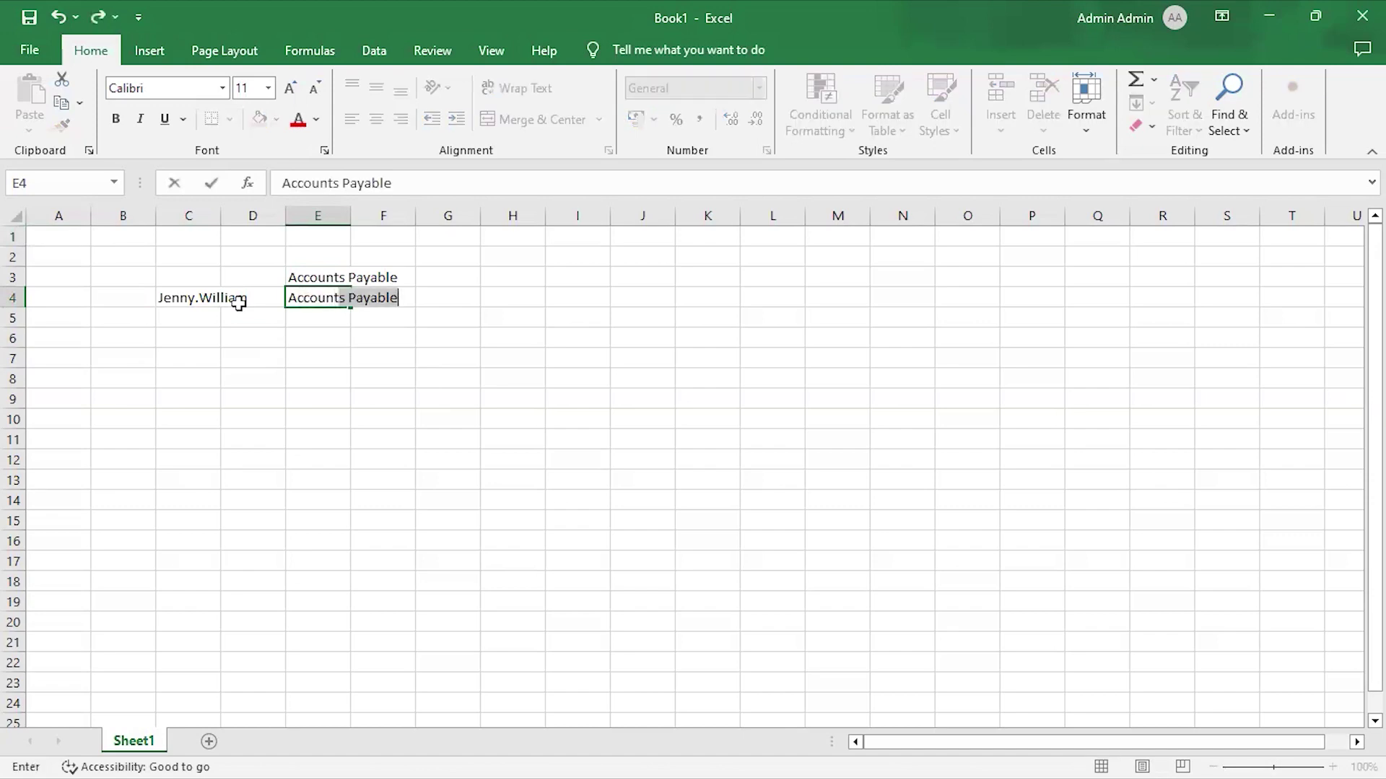
{"action": "type", "text": "Payable Invoice "}
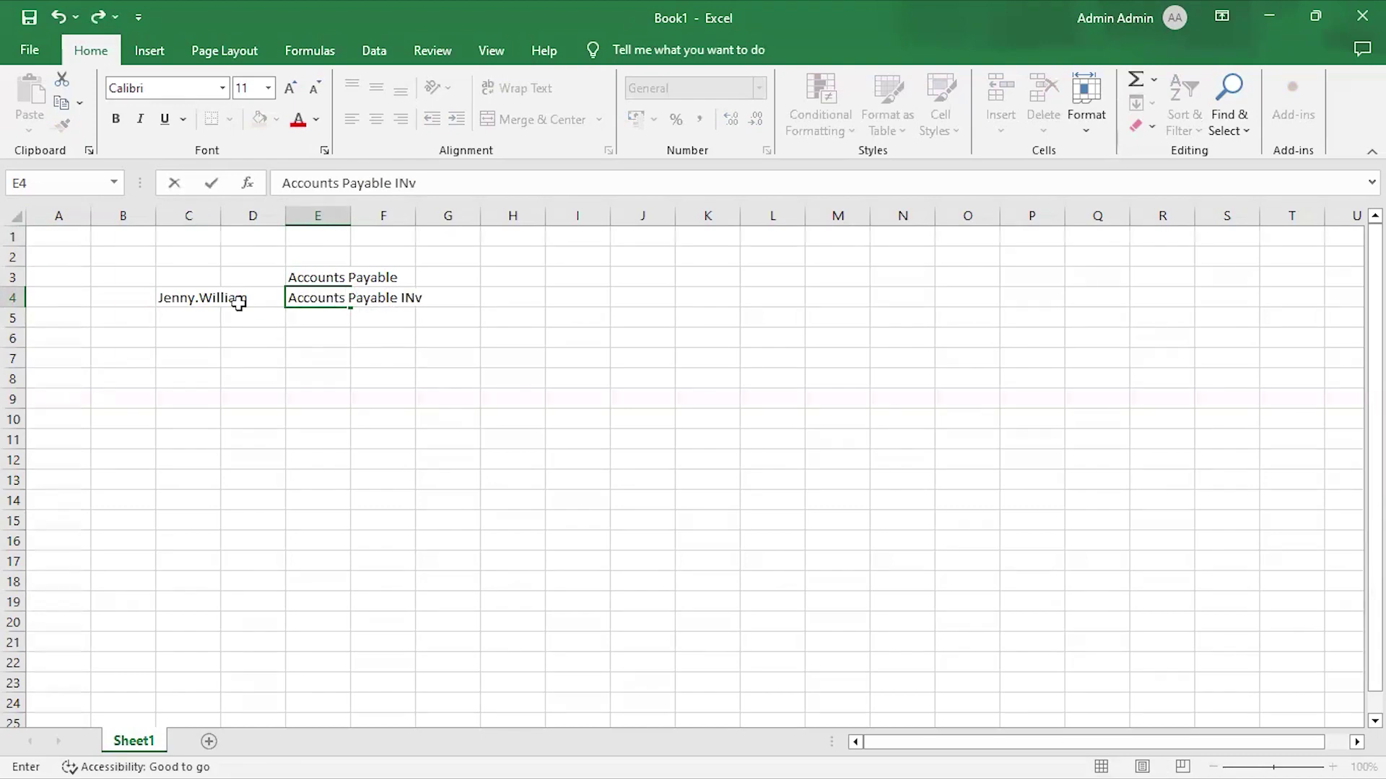
{"action": "type", "text": "Supervisor"}
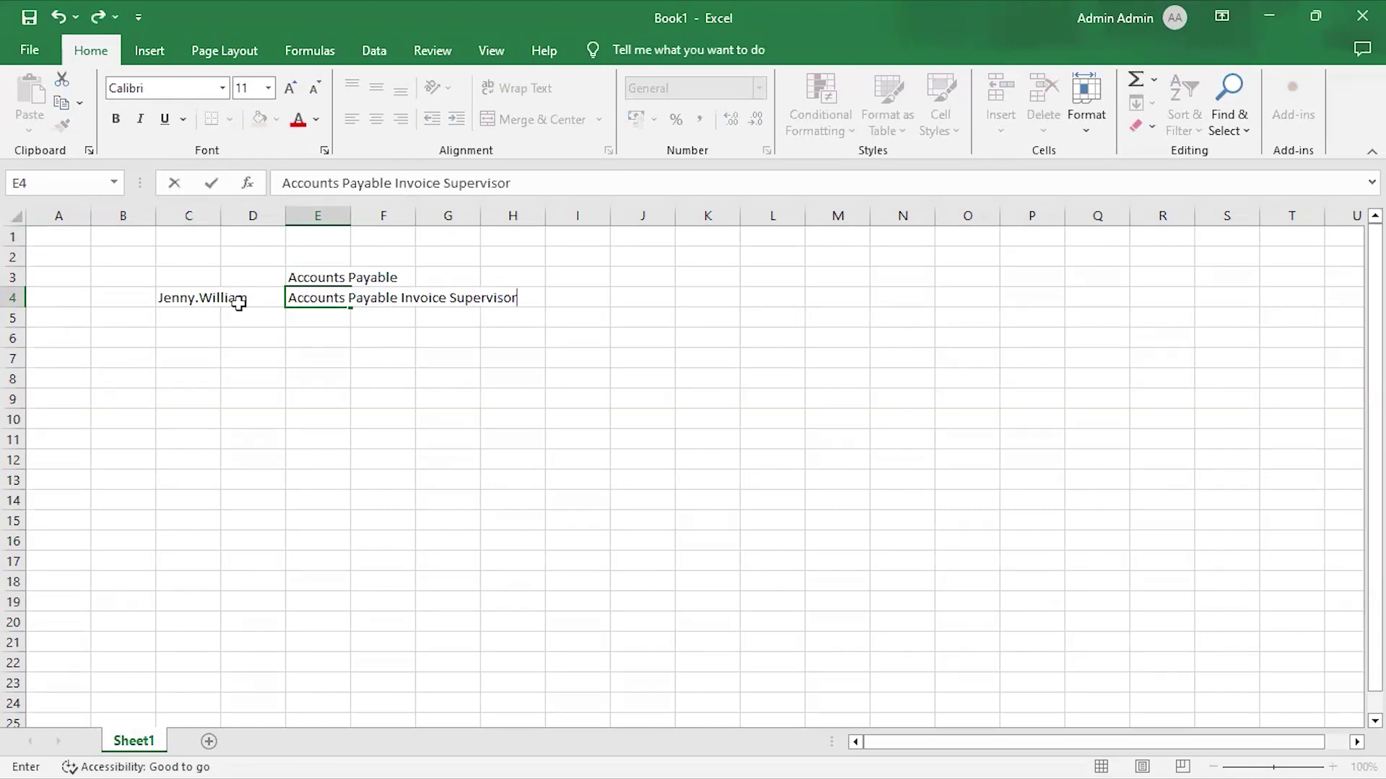
{"action": "key", "text": "Return"}
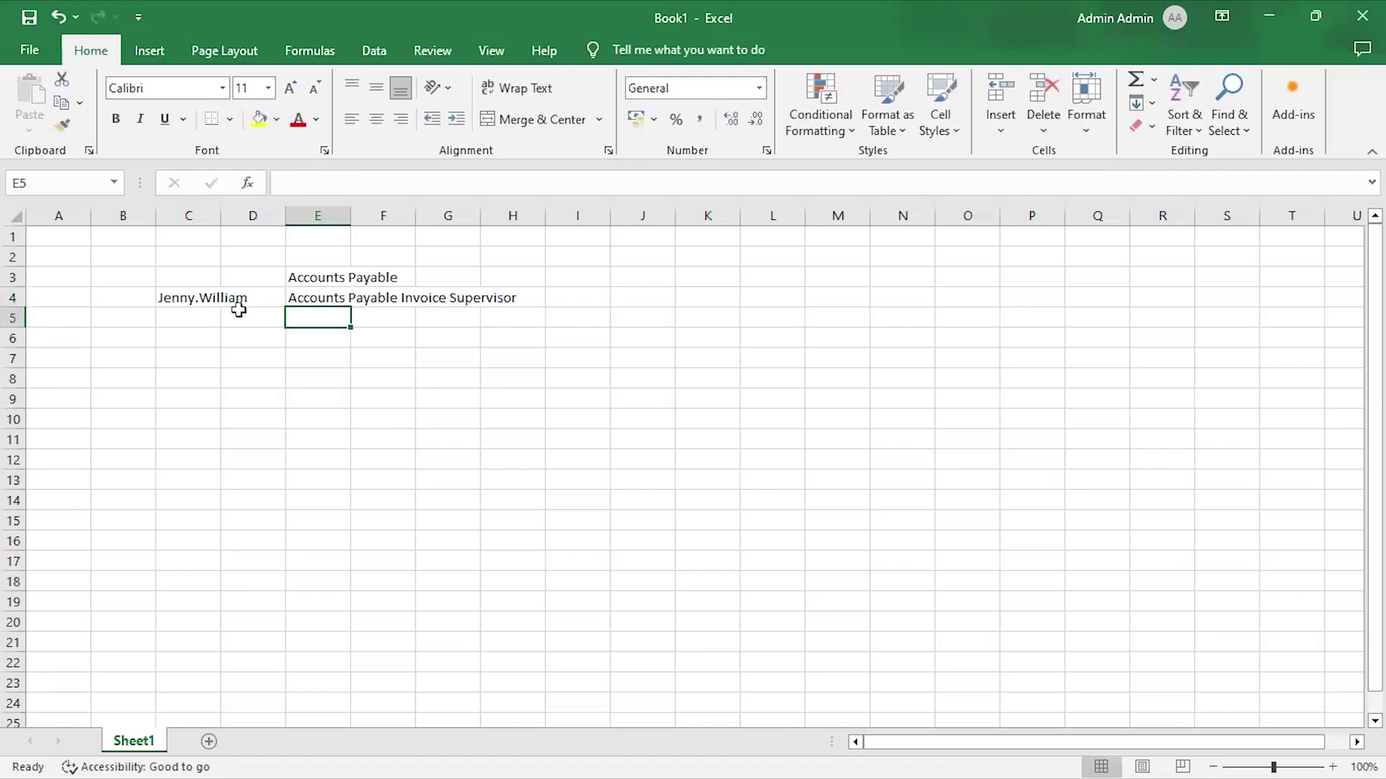
{"action": "left_click", "coordinate": [310, 298]}
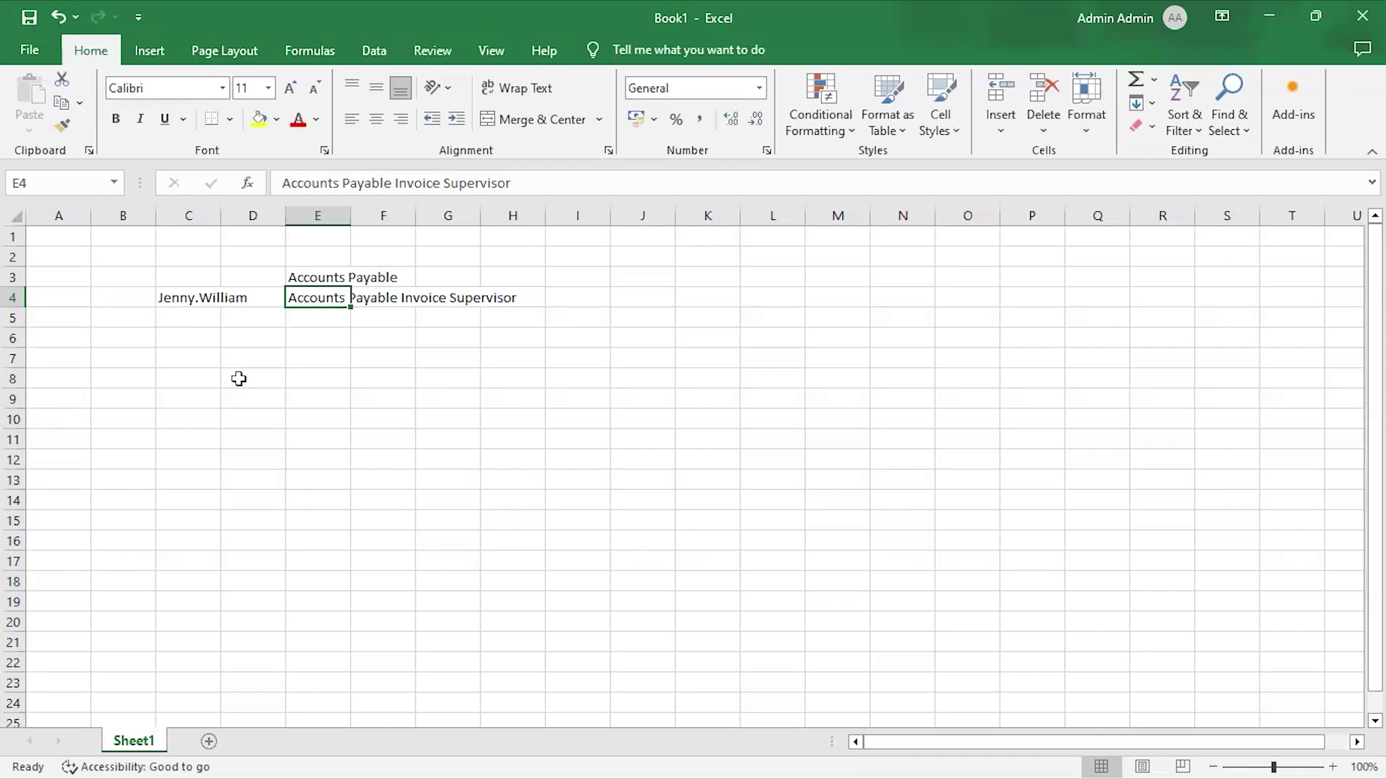
{"action": "key", "text": "alt+Tab"}
{"action": "key", "text": "alt+Tab"}
{"action": "key", "text": "alt+Tab"}
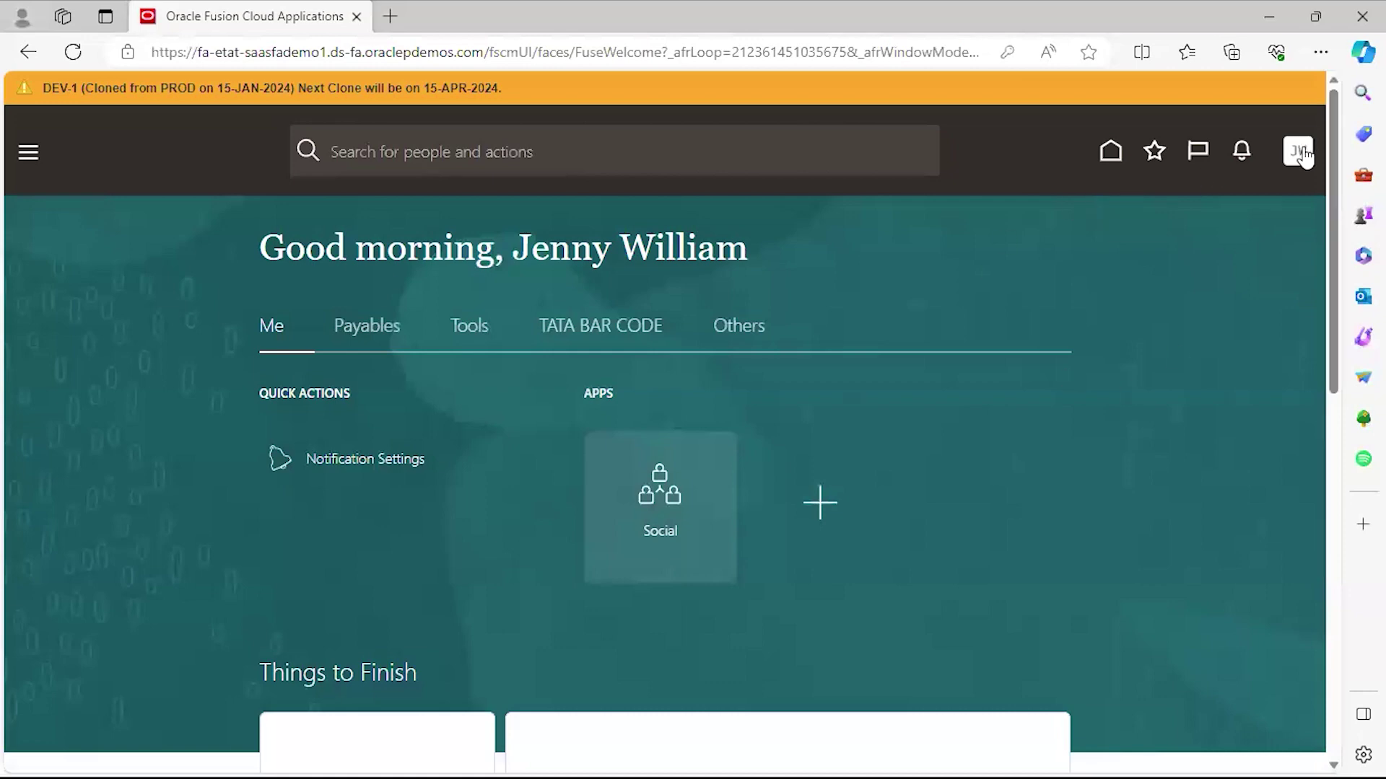
Sign out of the current Oracle Fusion session and confirm.
{"action": "left_click", "coordinate": [1298, 150]}
{"action": "left_click", "coordinate": [1252, 203]}
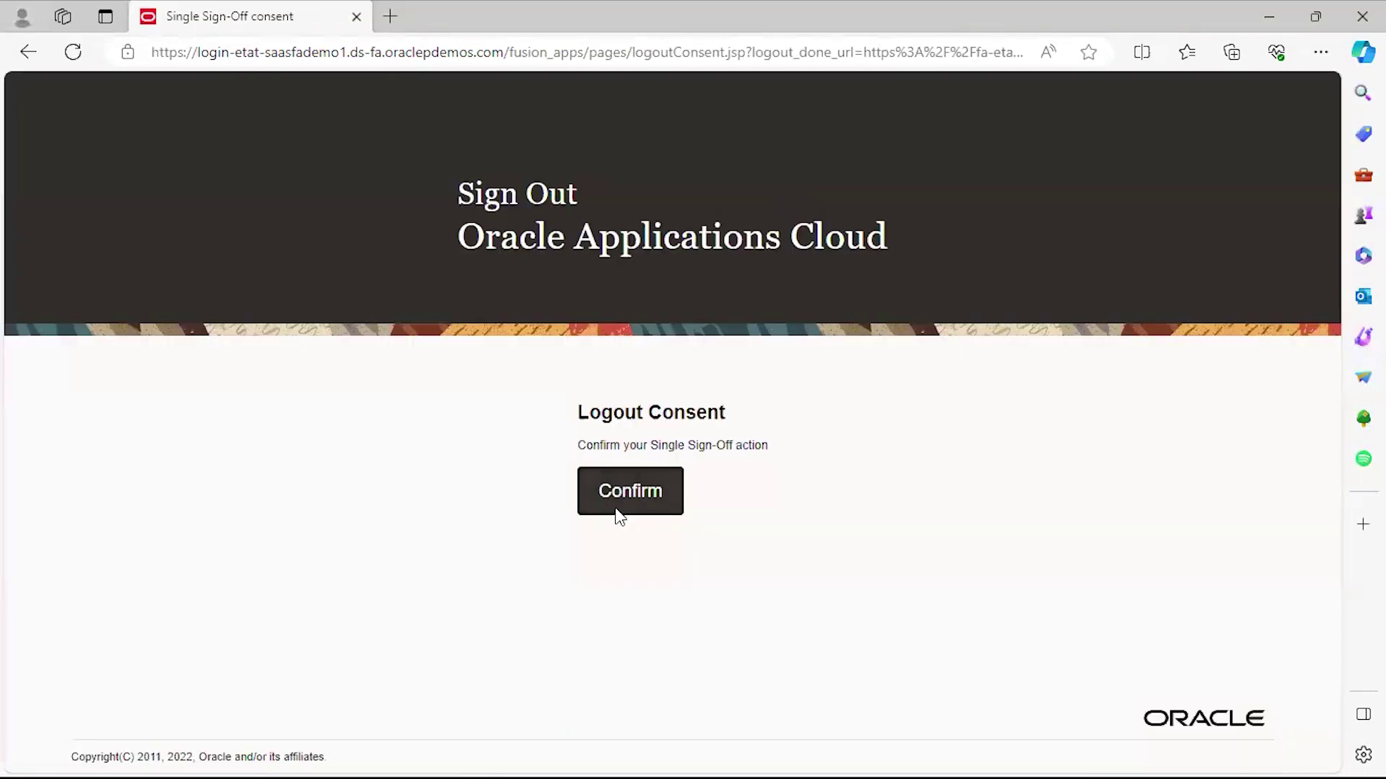
{"action": "left_click", "coordinate": [625, 495]}
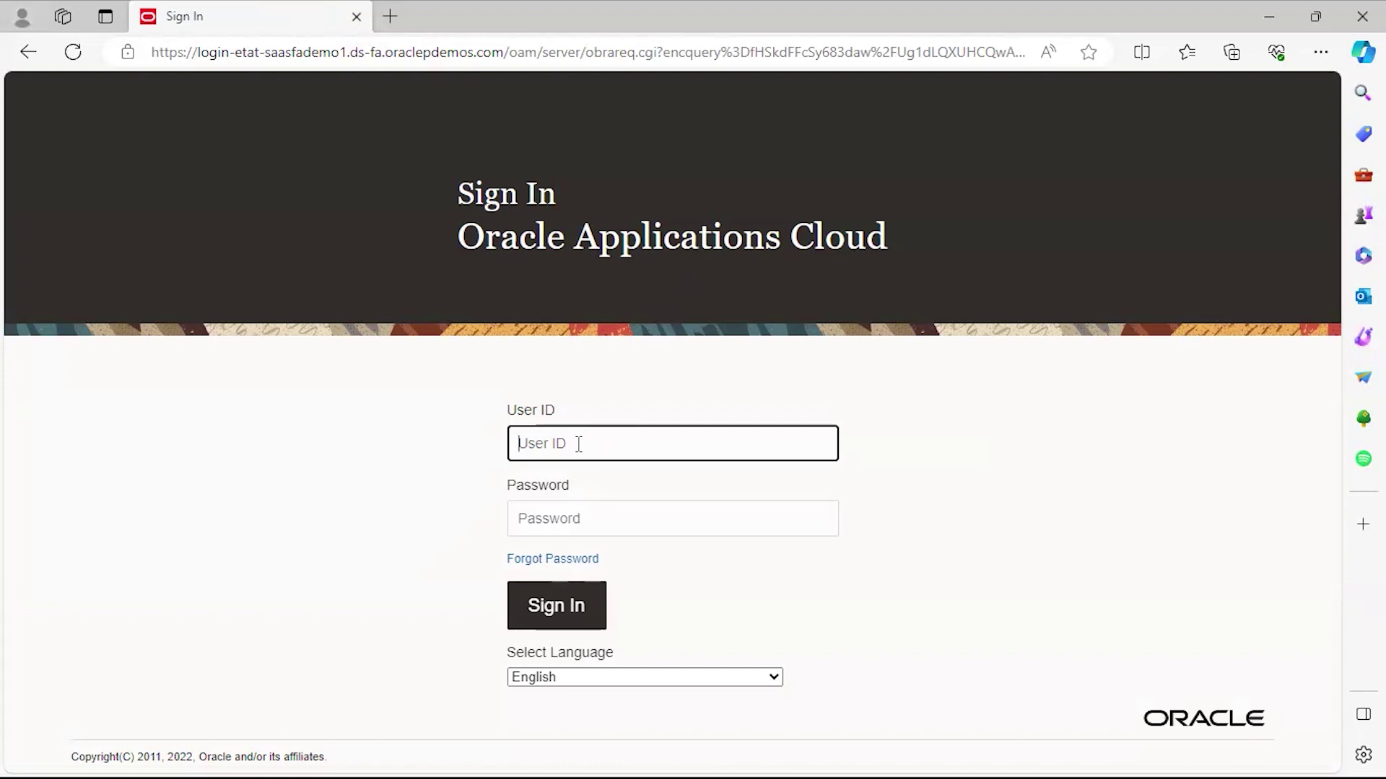
Sign in with the other account's user ID and password.
{"action": "left_click", "coordinate": [578, 444]}
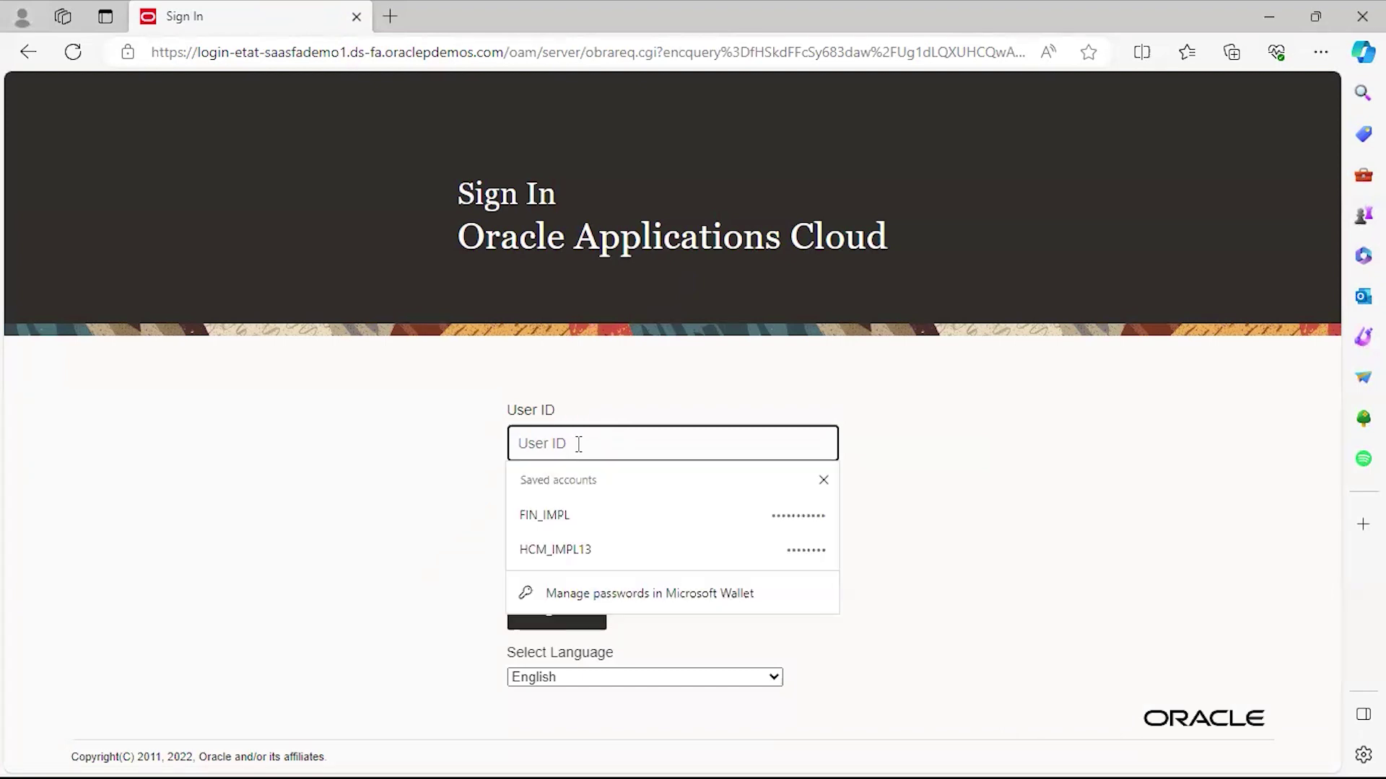
{"action": "type", "text": "HCM"}
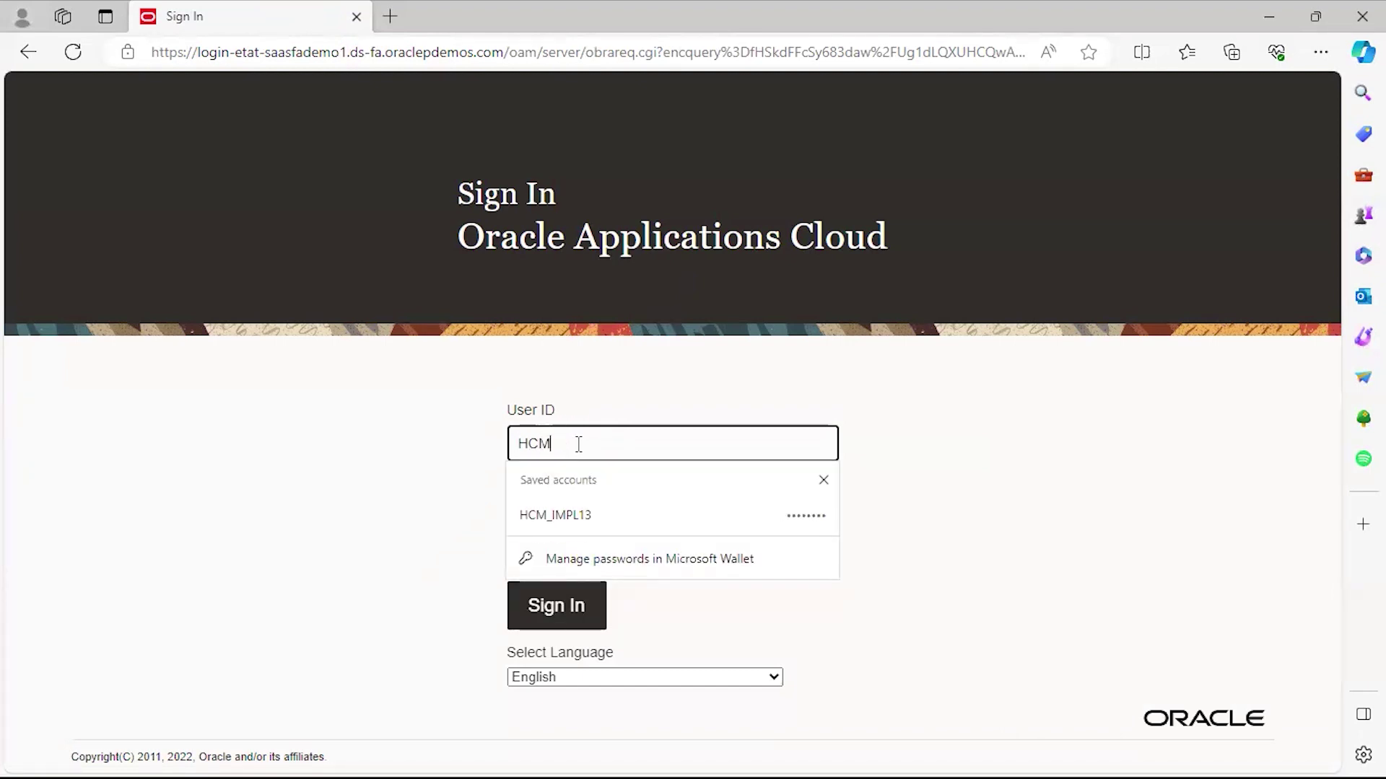
{"action": "type", "text": ".JAN"}
{"action": "key", "text": "Tab"}
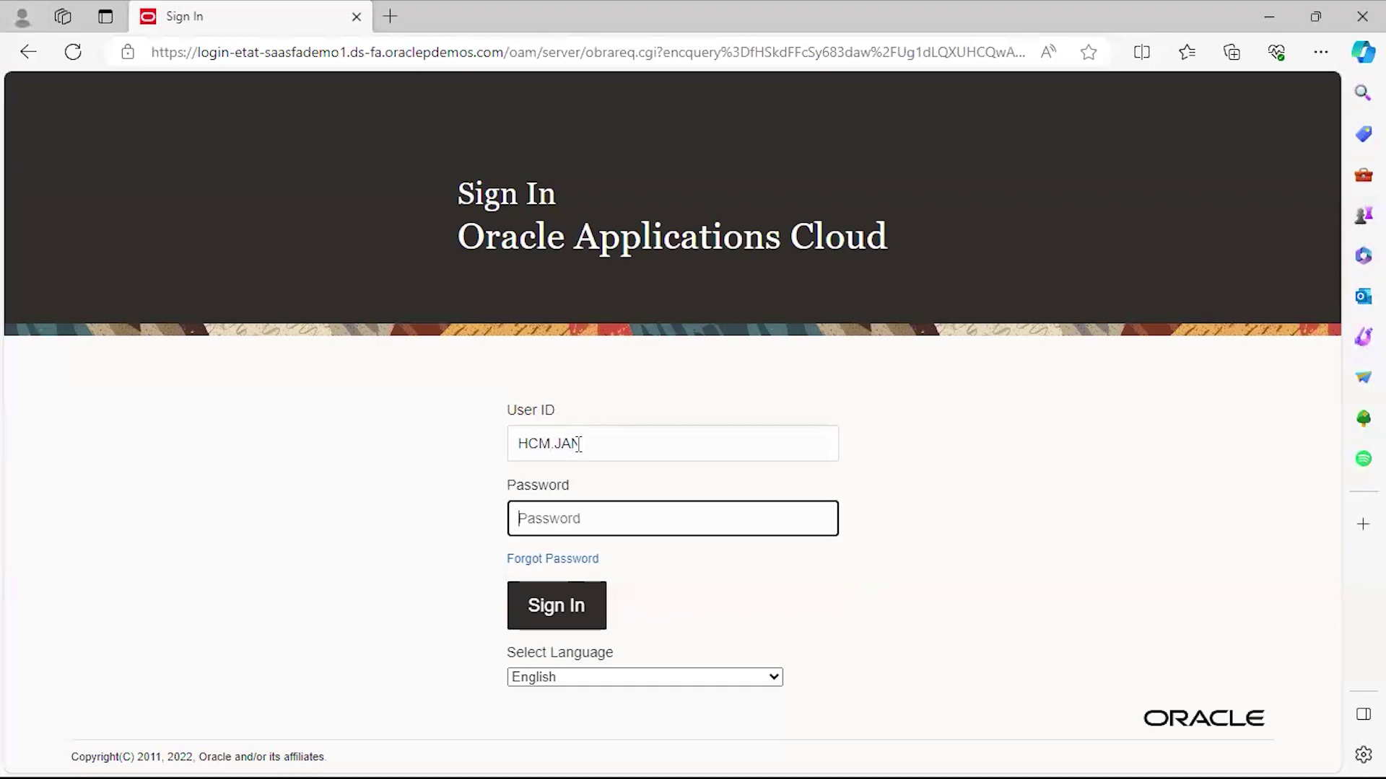
{"action": "type", "text": "••••••••••"}
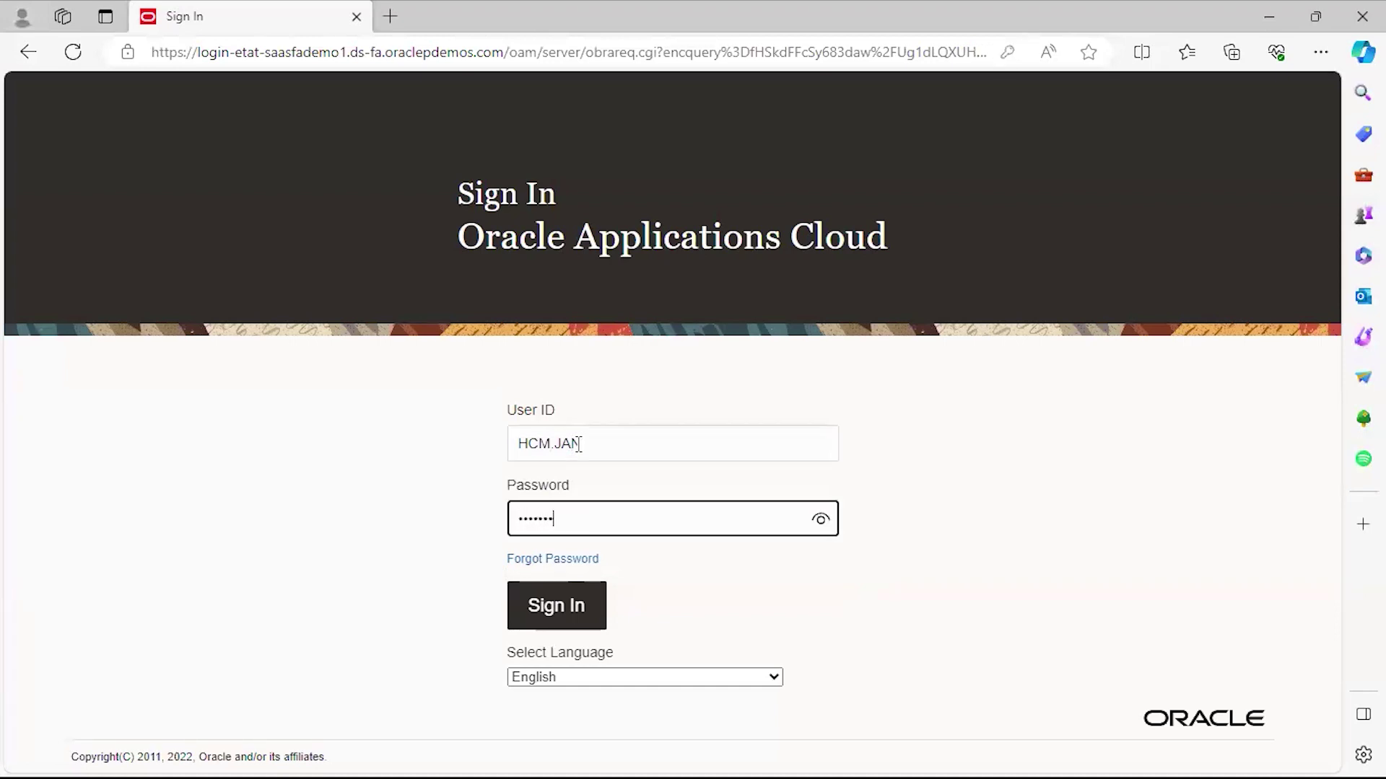
{"action": "type", "text": "•"}
{"action": "key", "text": "Return"}
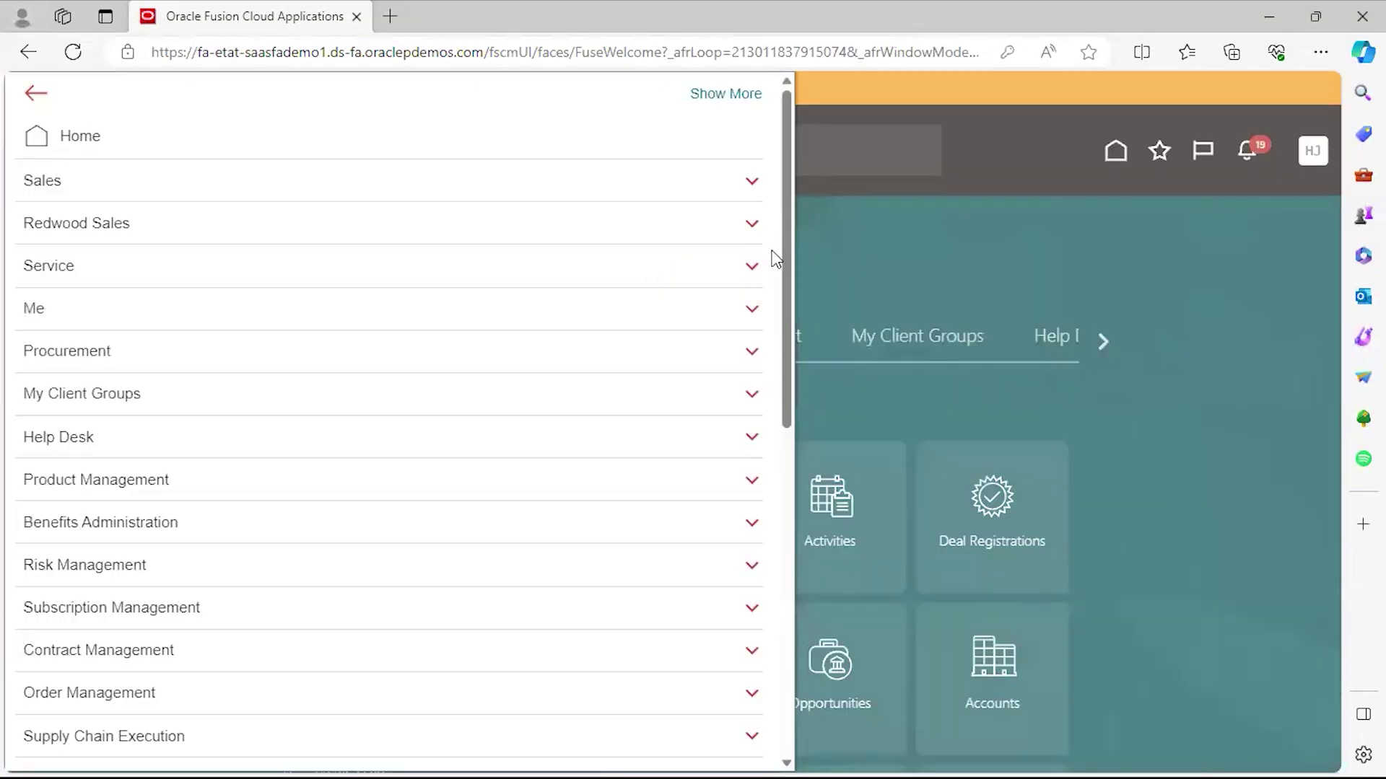
Open the Security Console from the Navigator's Tools group and dismiss the import warning.
{"action": "left_click_drag", "start_coordinate": [787, 296], "coordinate": [825, 599]}
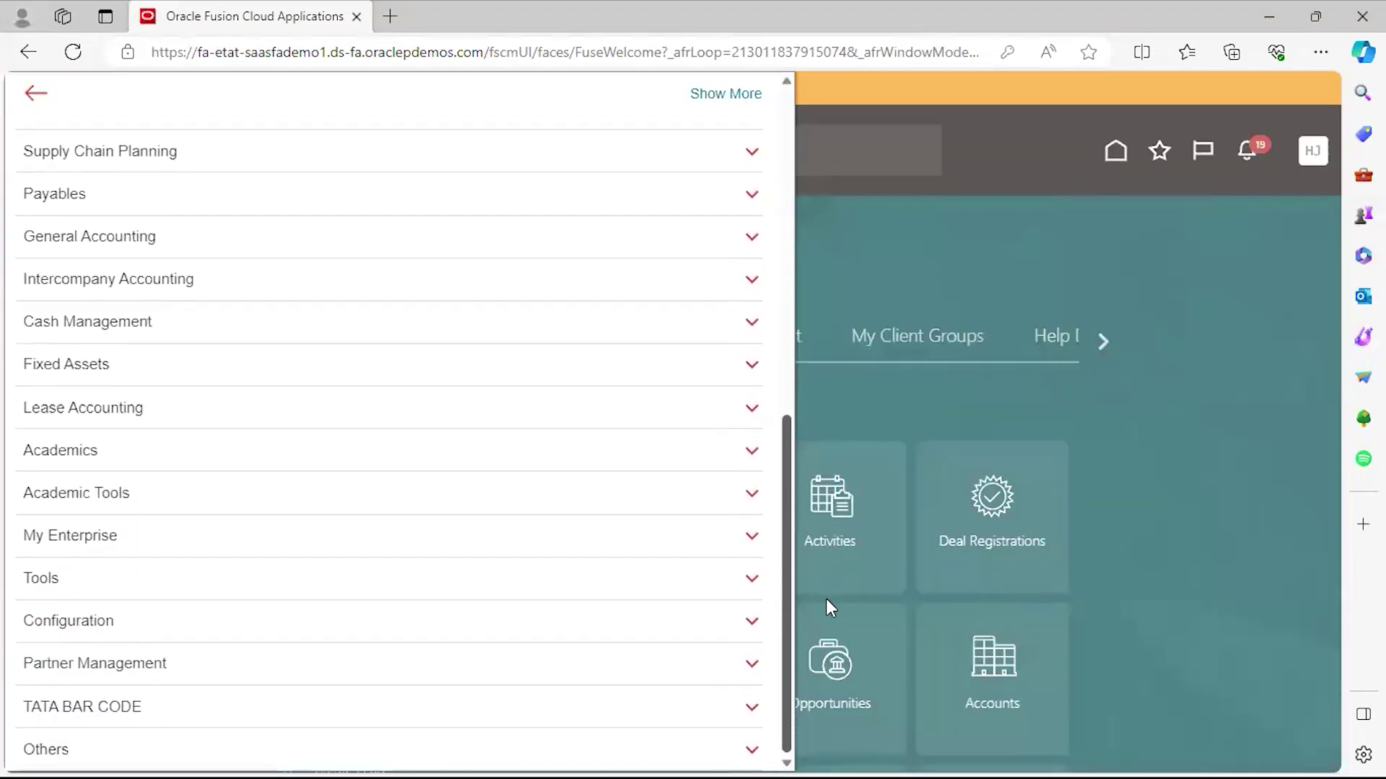
{"action": "left_click", "coordinate": [270, 584]}
{"action": "scroll", "coordinate": [263, 578], "scroll_direction": "down", "scroll_amount": 2}
{"action": "left_click", "coordinate": [390, 609]}
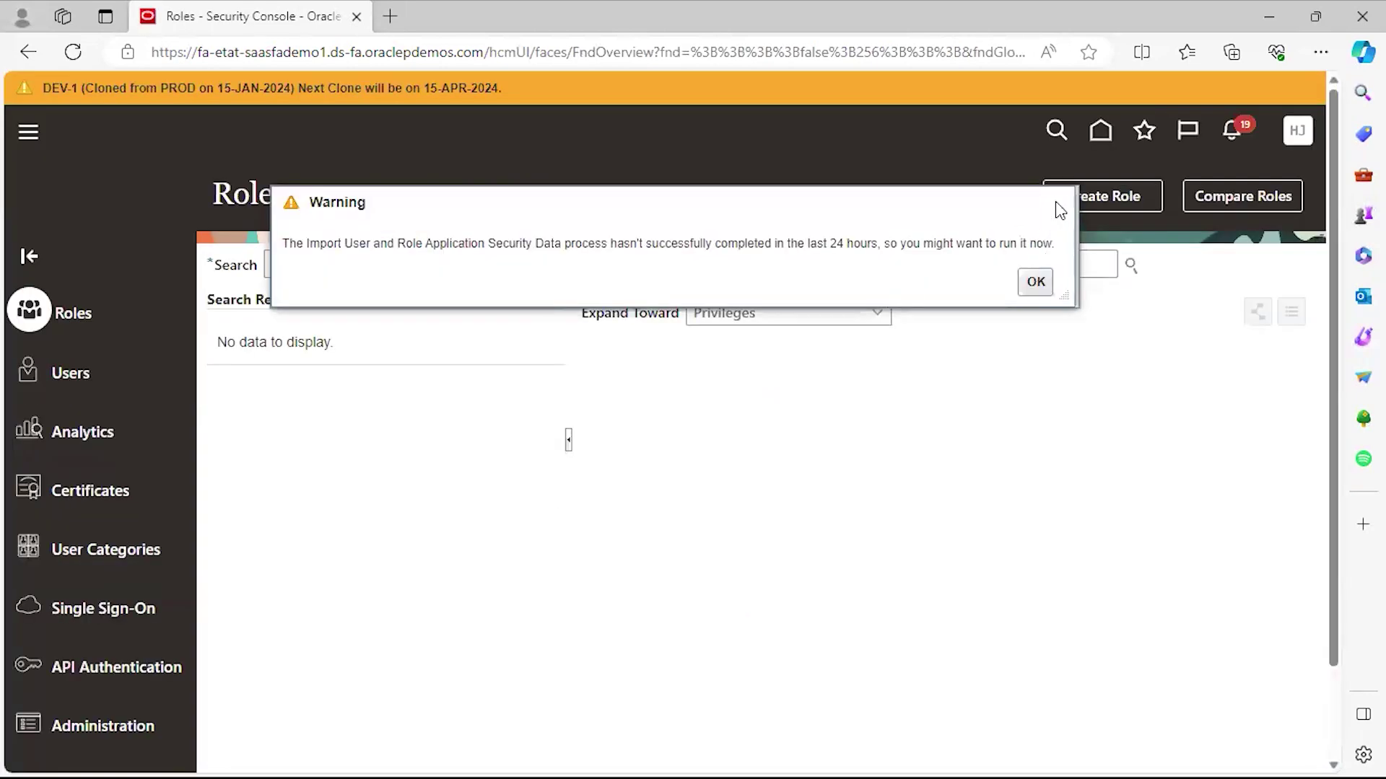
{"action": "left_click", "coordinate": [1060, 209]}
Search the User Accounts list for the user's name.
{"action": "left_click", "coordinate": [65, 371]}
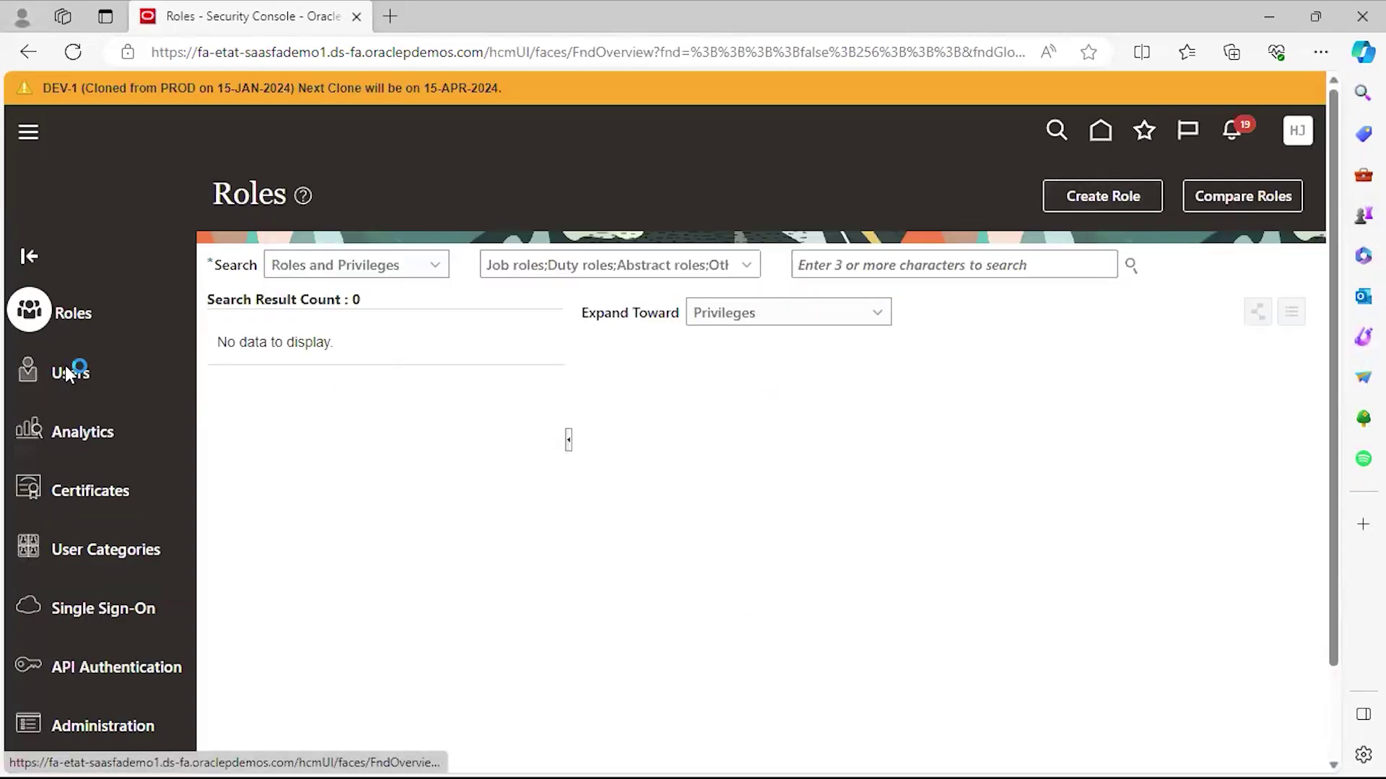
{"action": "left_click", "coordinate": [758, 267]}
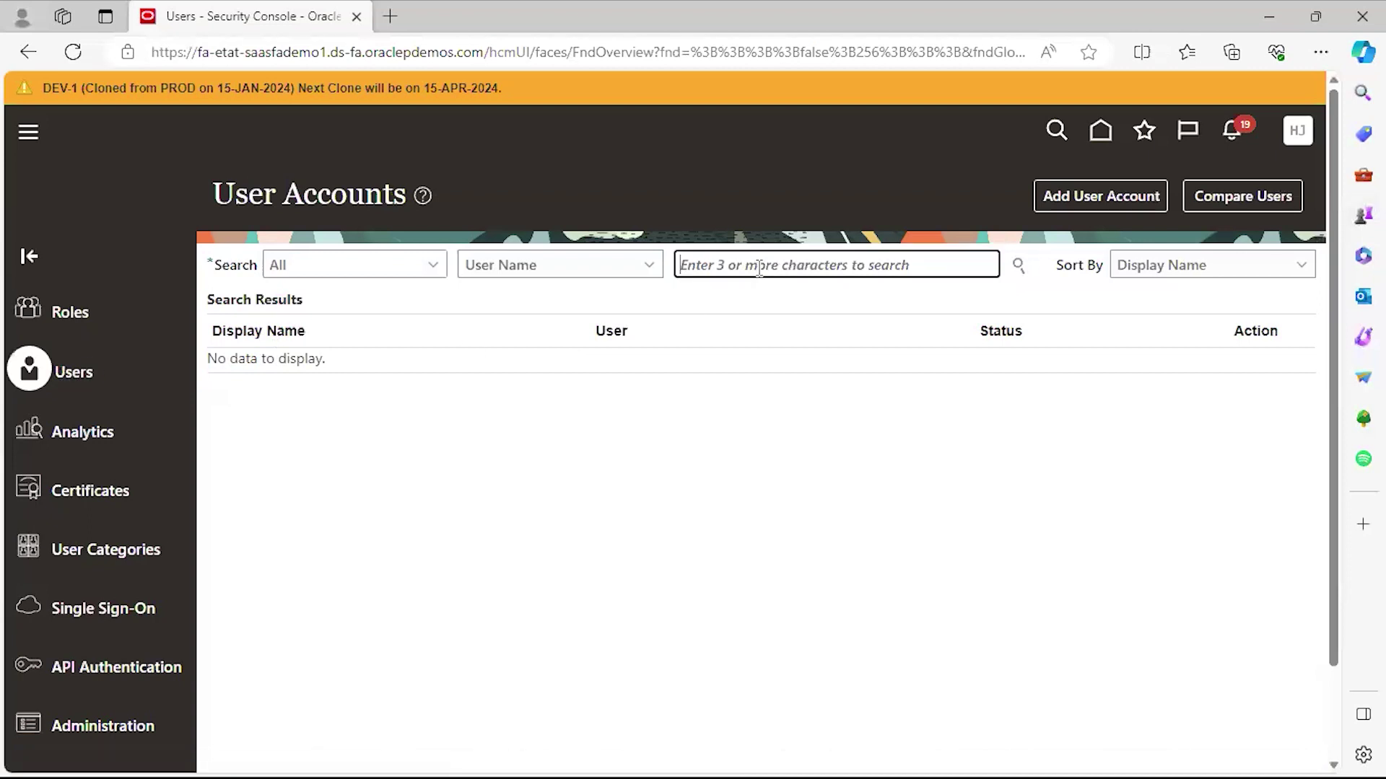
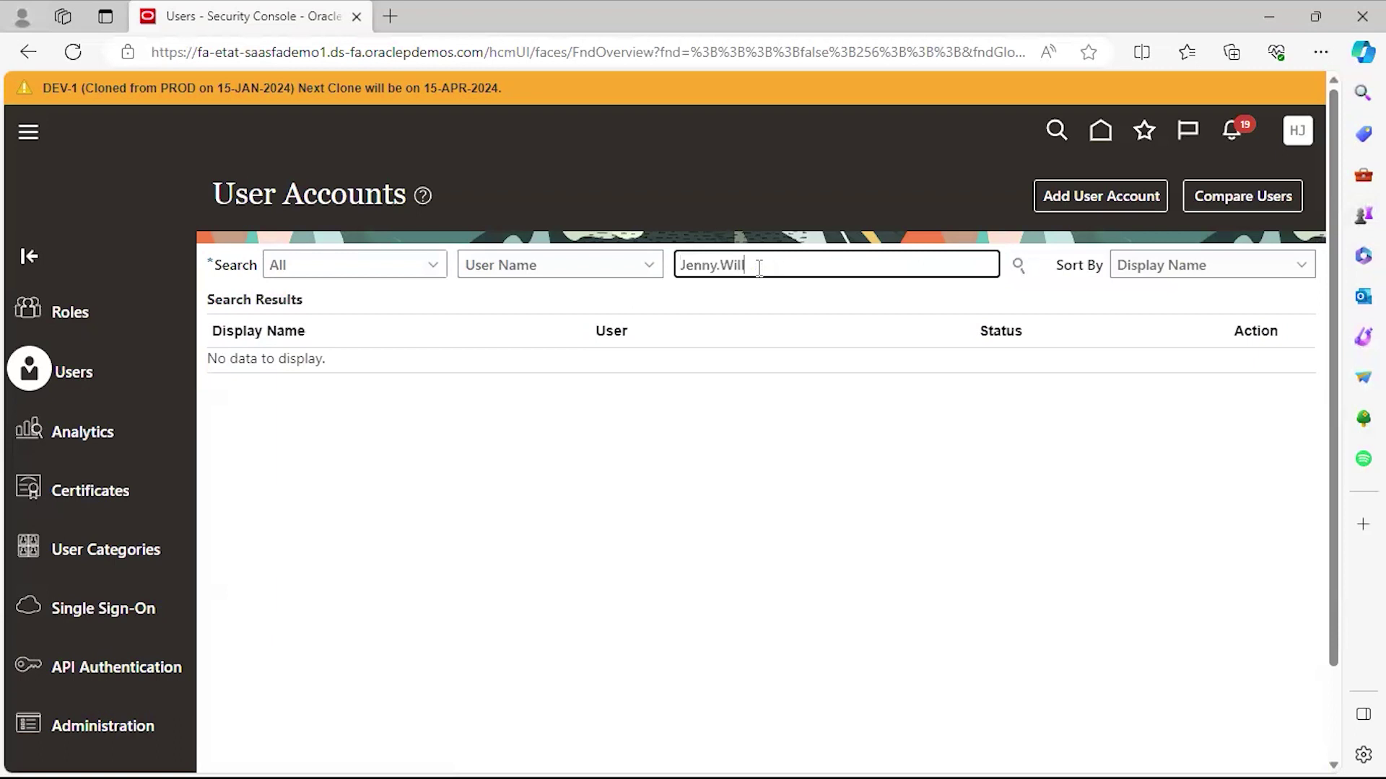
{"action": "key", "text": "Tab"}
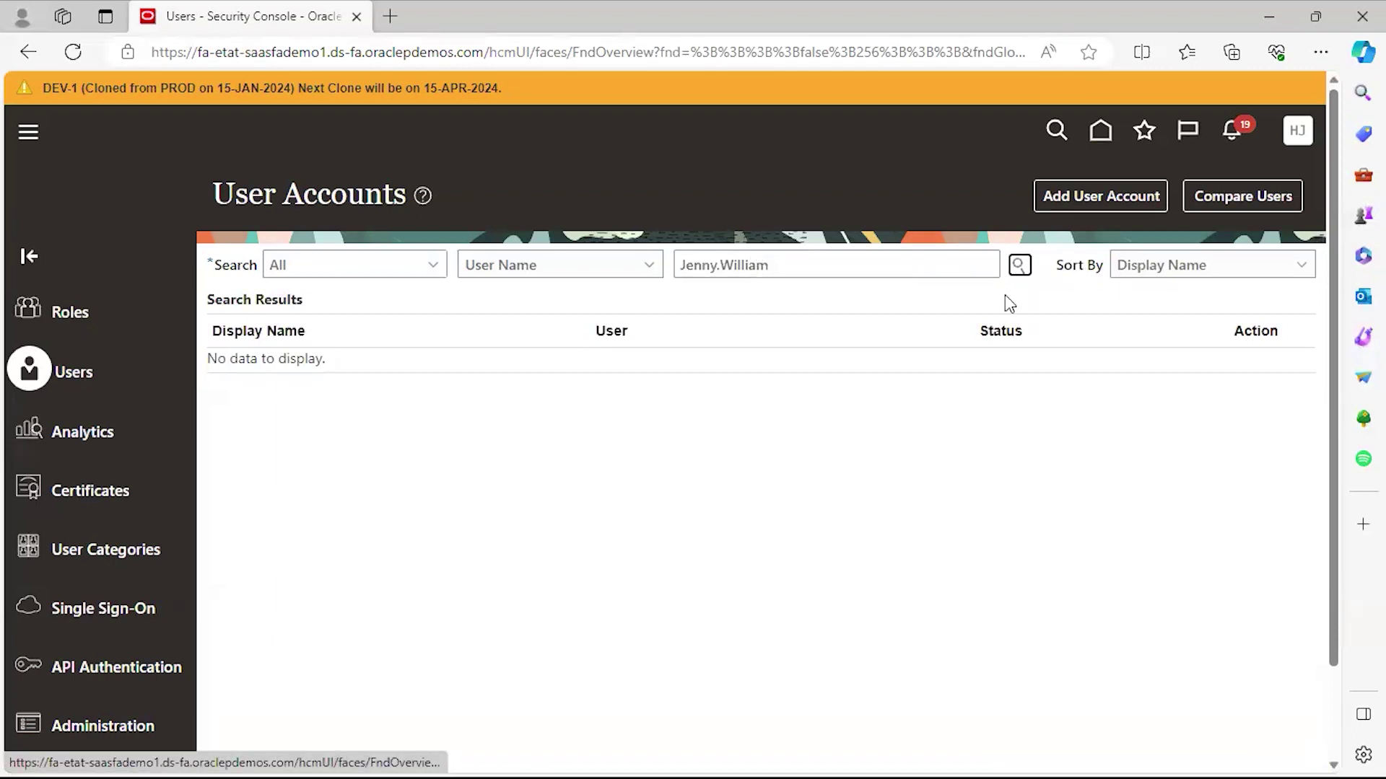
{"action": "key", "text": "Return"}
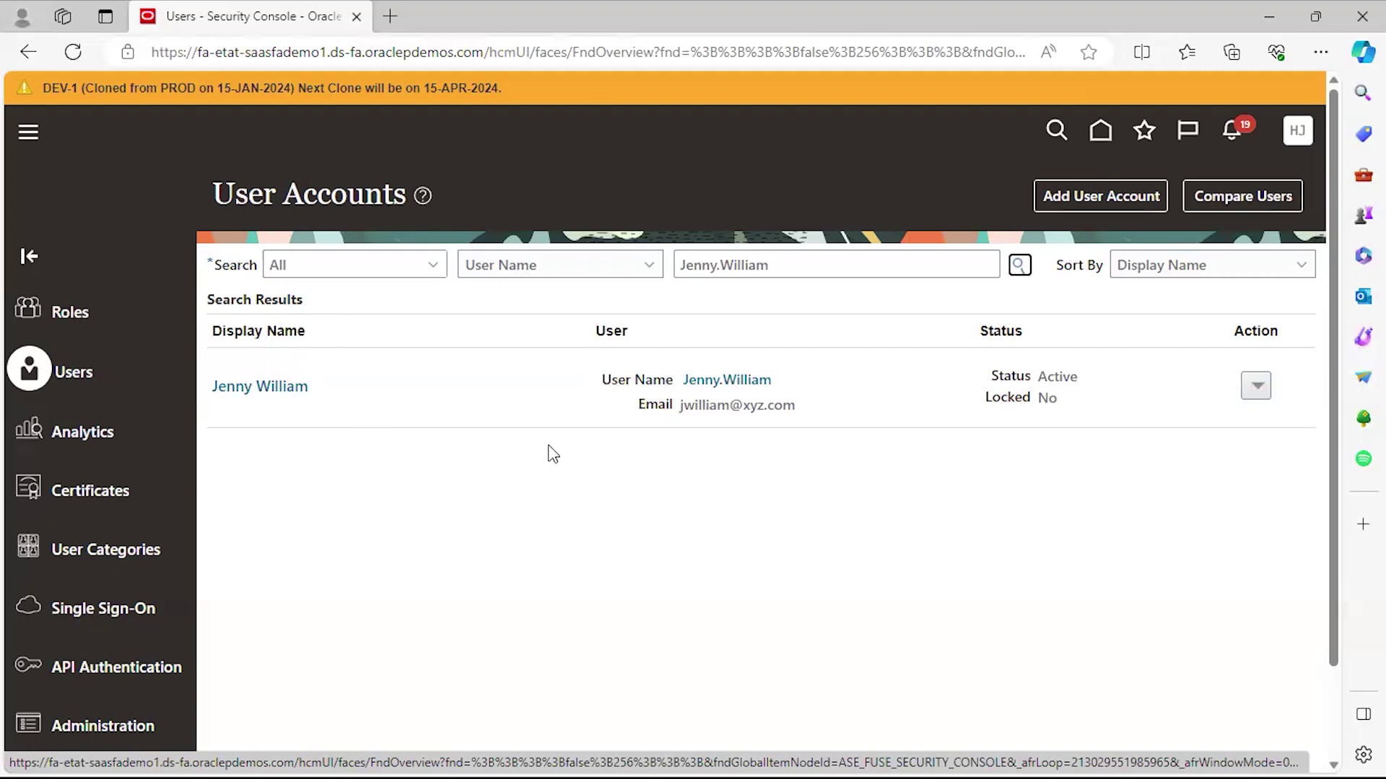
Open the found user's account in edit mode, scroll to its empty Roles list, and choose Add Role.
{"action": "left_click", "coordinate": [273, 393]}
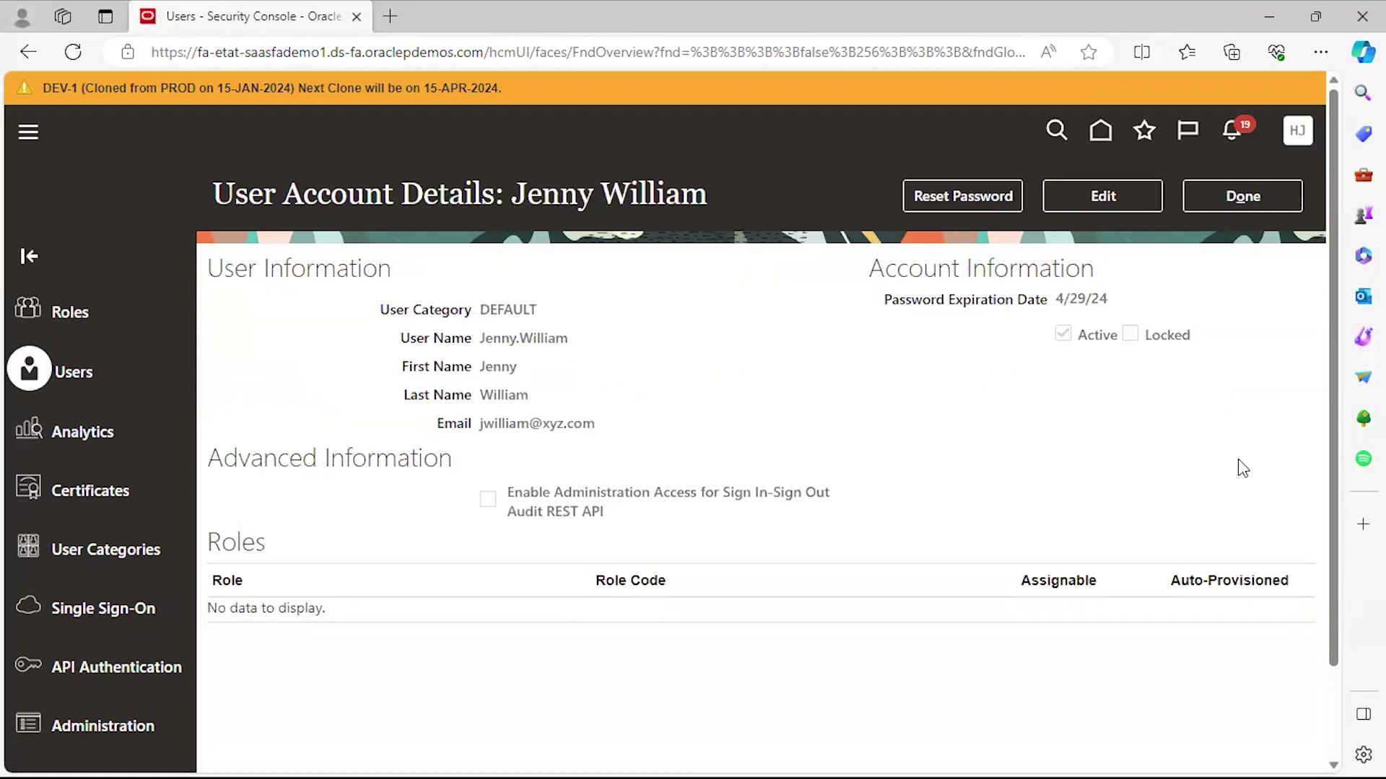
{"action": "left_click", "coordinate": [1130, 206]}
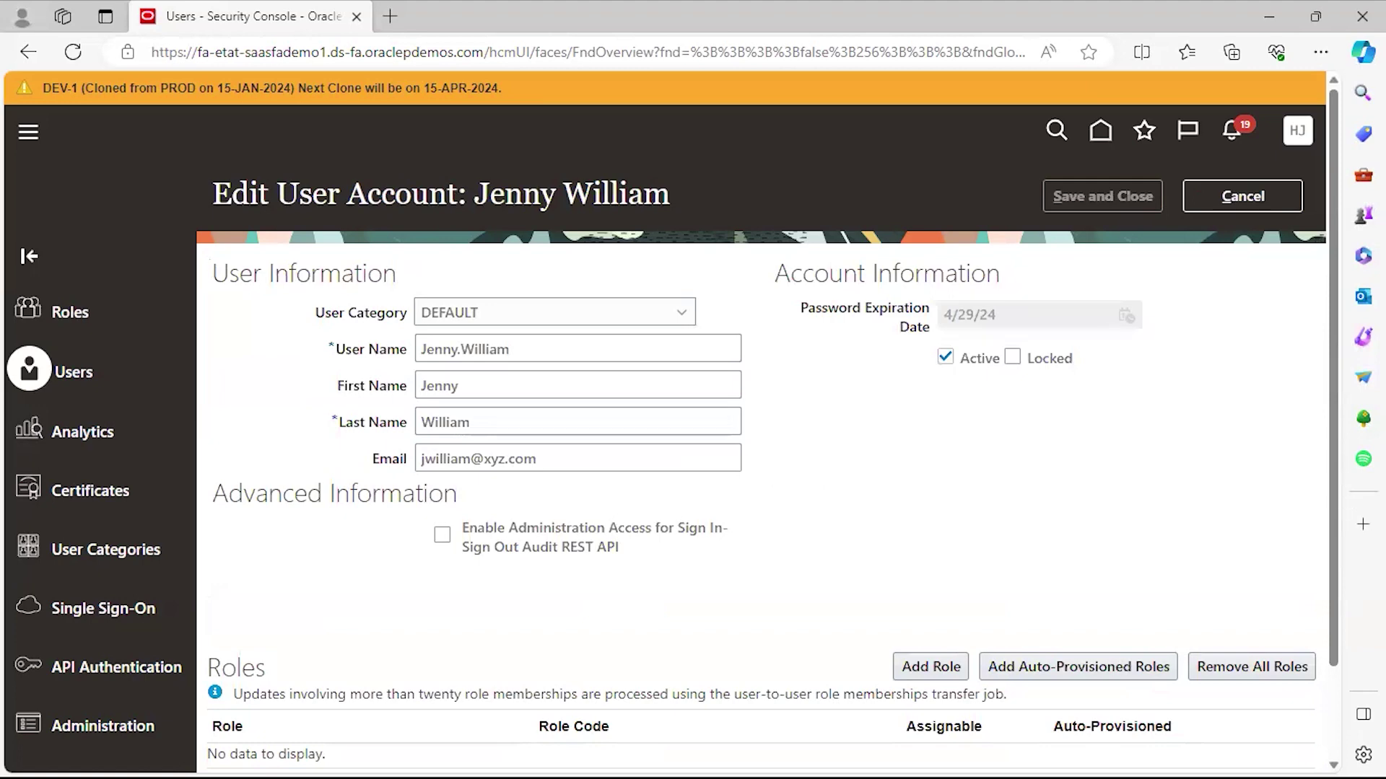
{"action": "left_click_drag", "start_coordinate": [1337, 509], "coordinate": [1335, 607]}
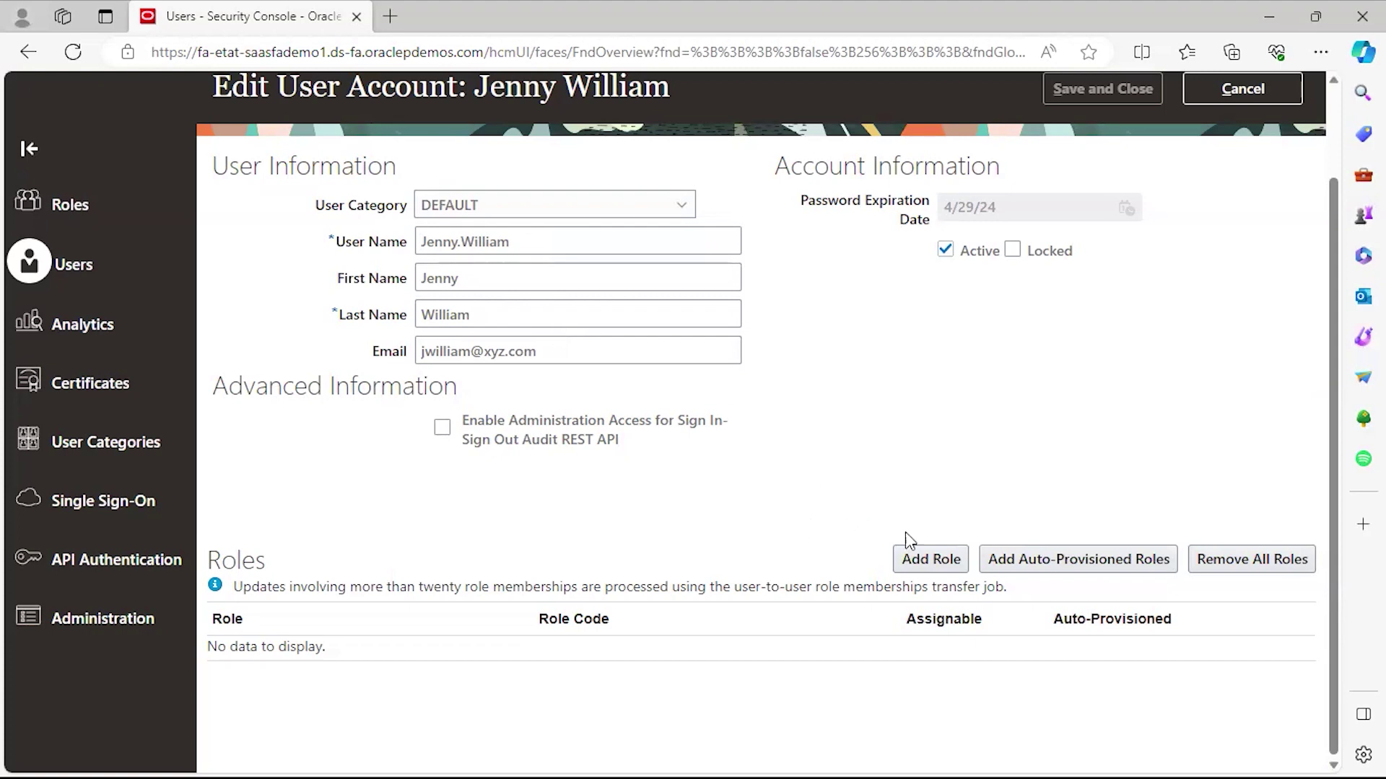
{"action": "left_click", "coordinate": [934, 561]}
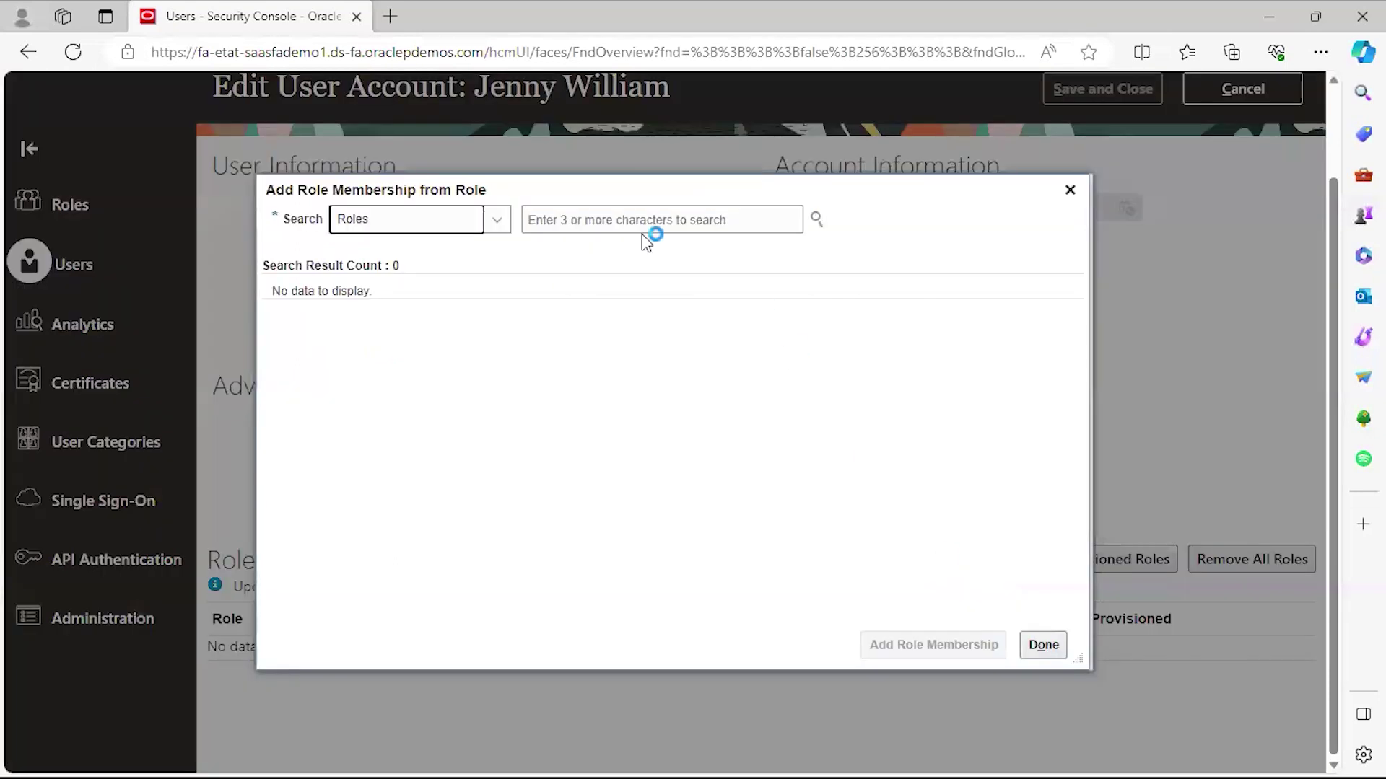
Search 'Accounts' and add the Accounts Payable Invoice Supervisor role membership.
{"action": "left_click", "coordinate": [583, 230]}
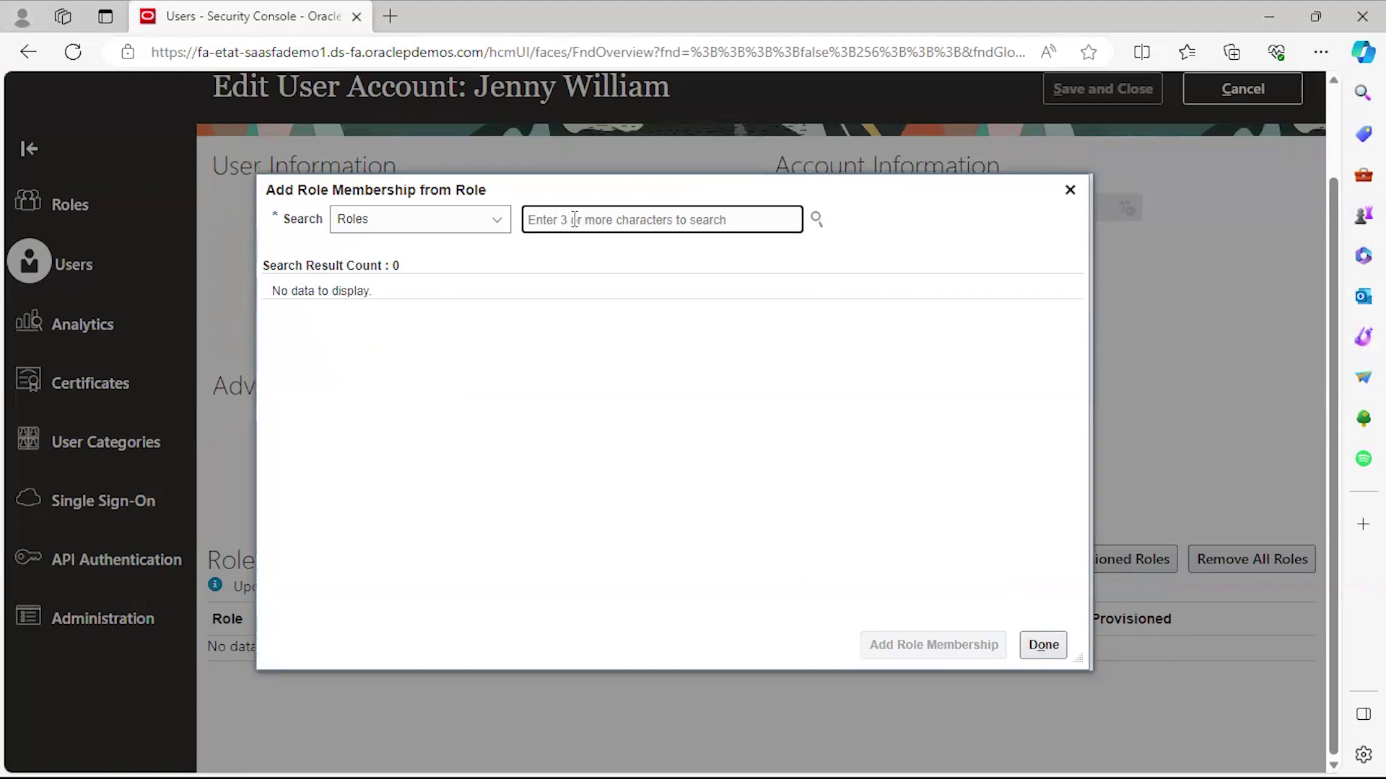
{"action": "type", "text": "Account"}
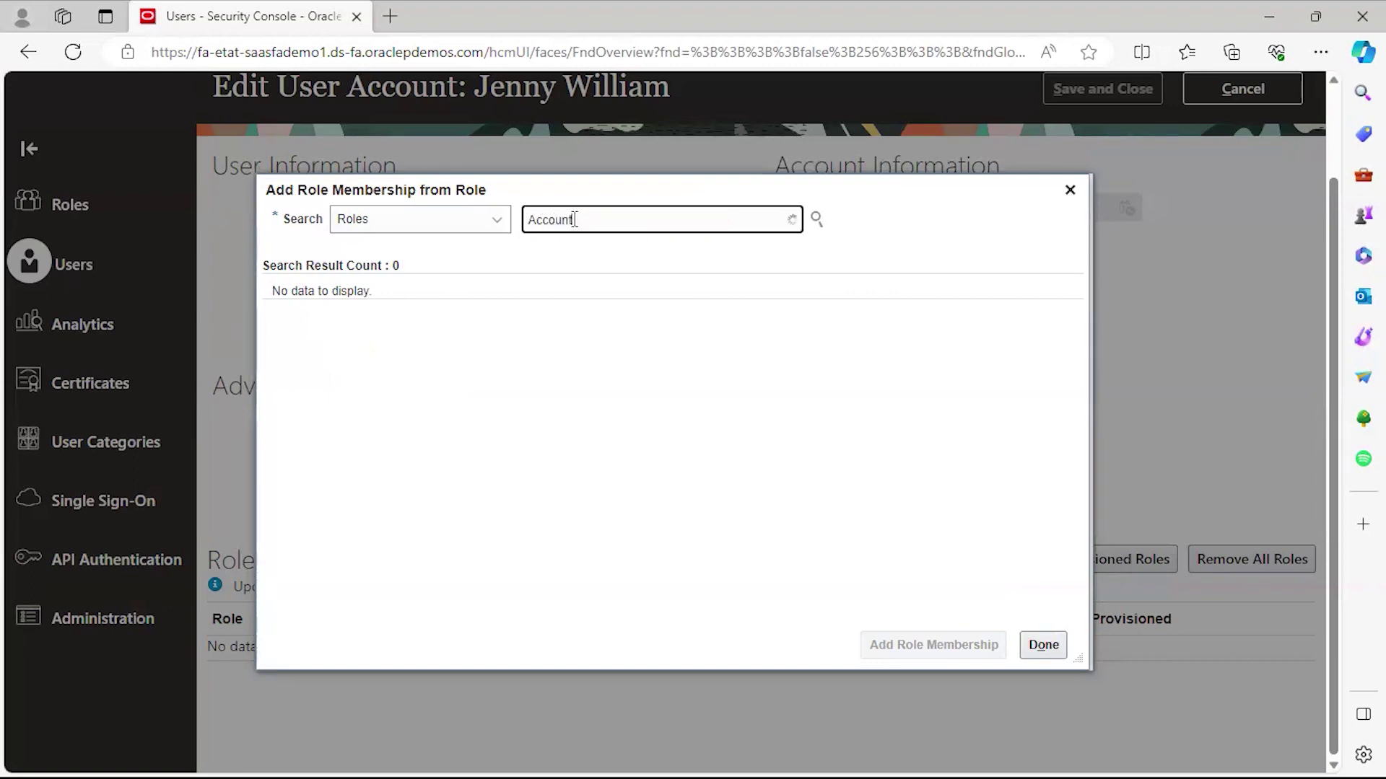
{"action": "type", "text": "s Pay"}
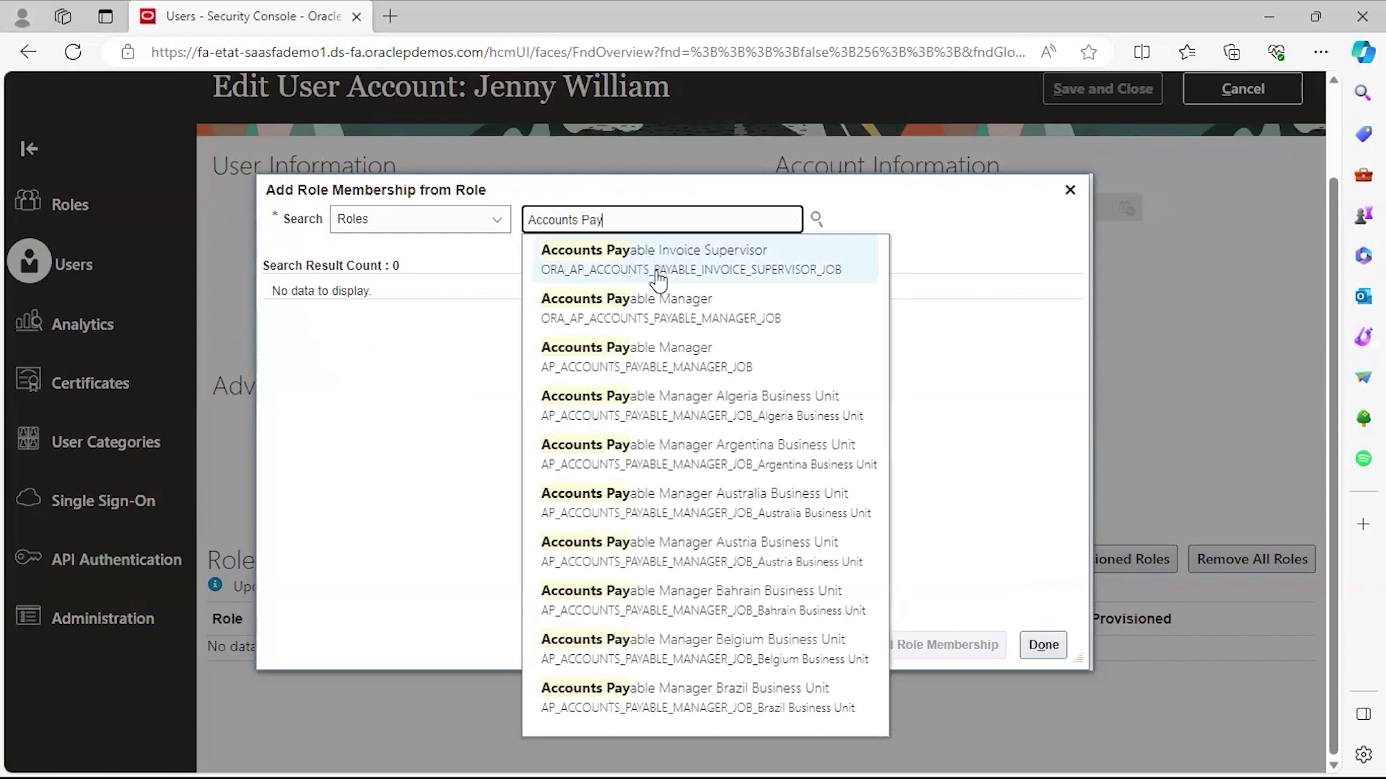
{"action": "left_click", "coordinate": [727, 262]}
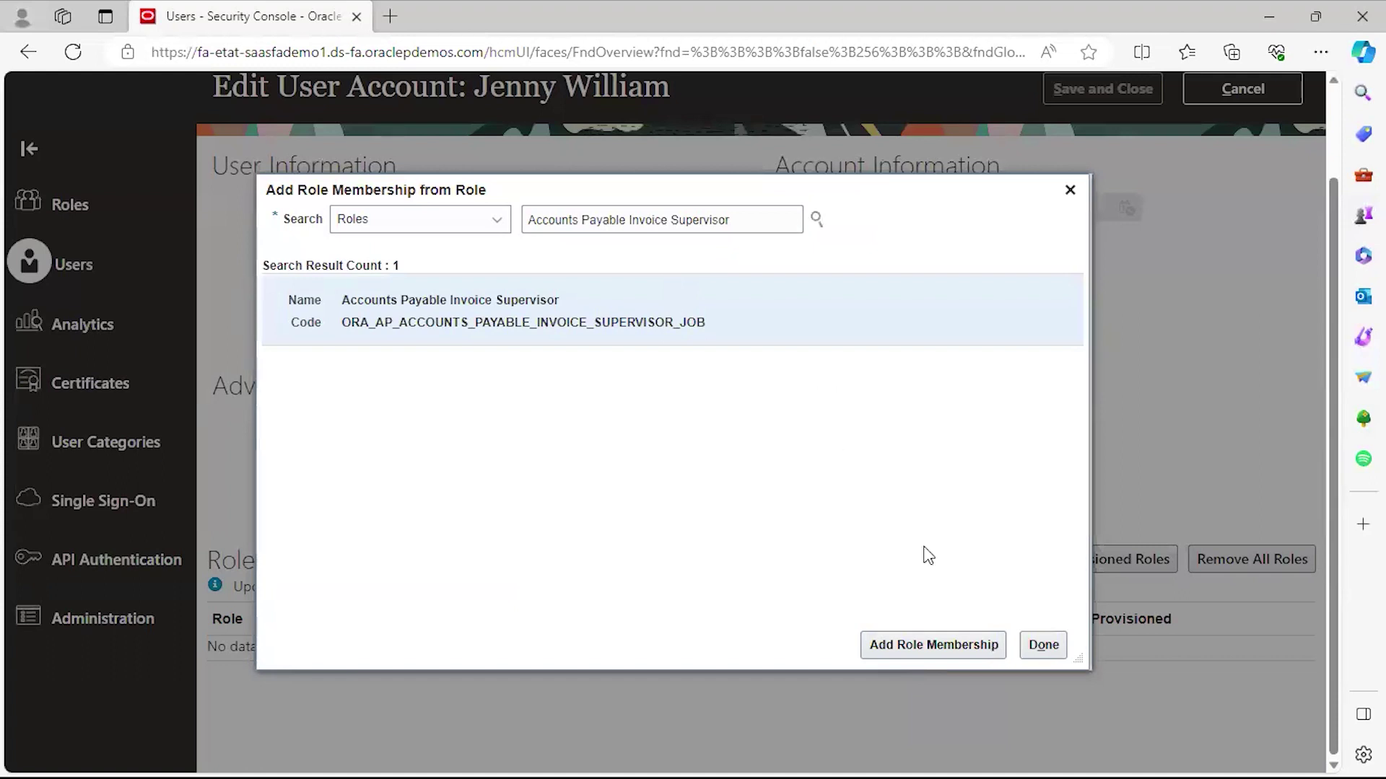
{"action": "left_click", "coordinate": [903, 643]}
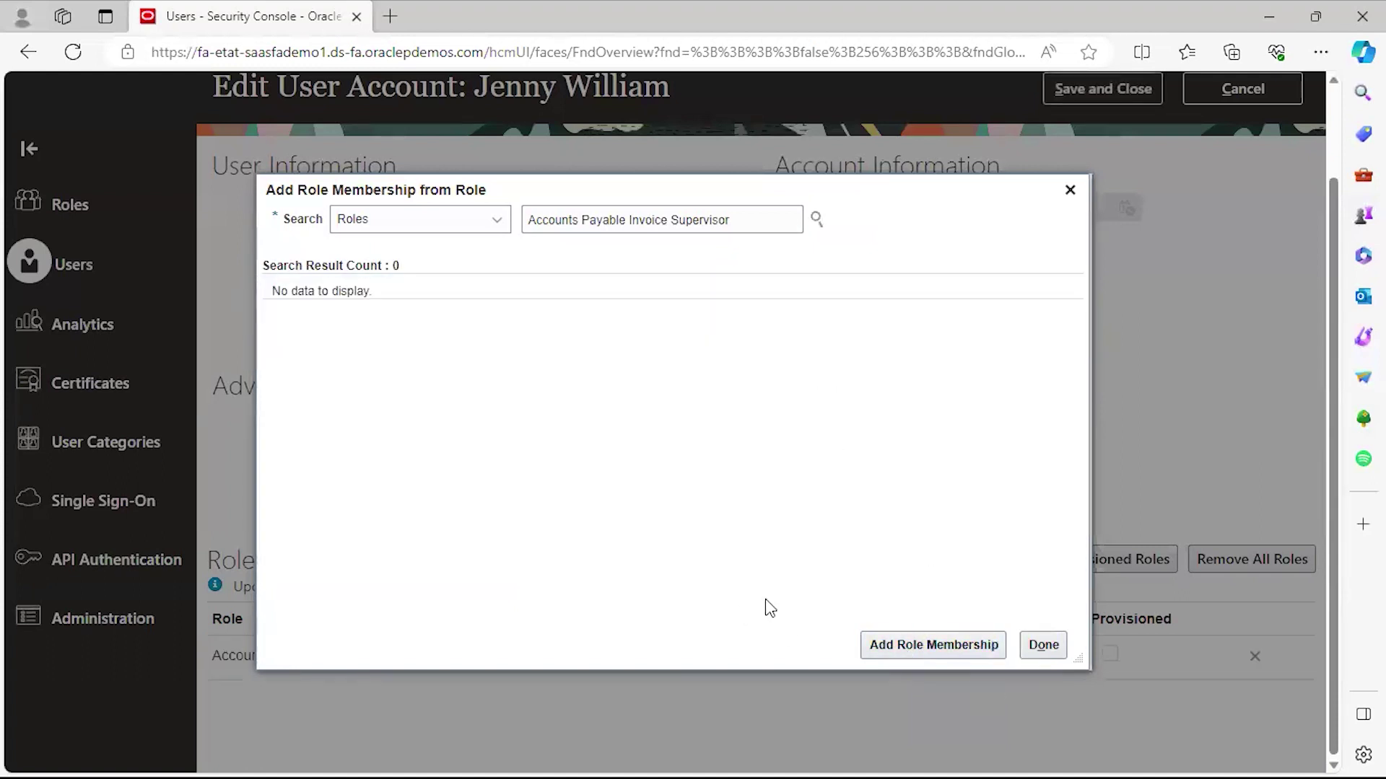
{"action": "left_click", "coordinate": [1032, 644]}
Search 'Accounts' again, add the Accounts Payable Manager role membership, and finish.
{"action": "left_click_drag", "start_coordinate": [762, 211], "coordinate": [627, 210]}
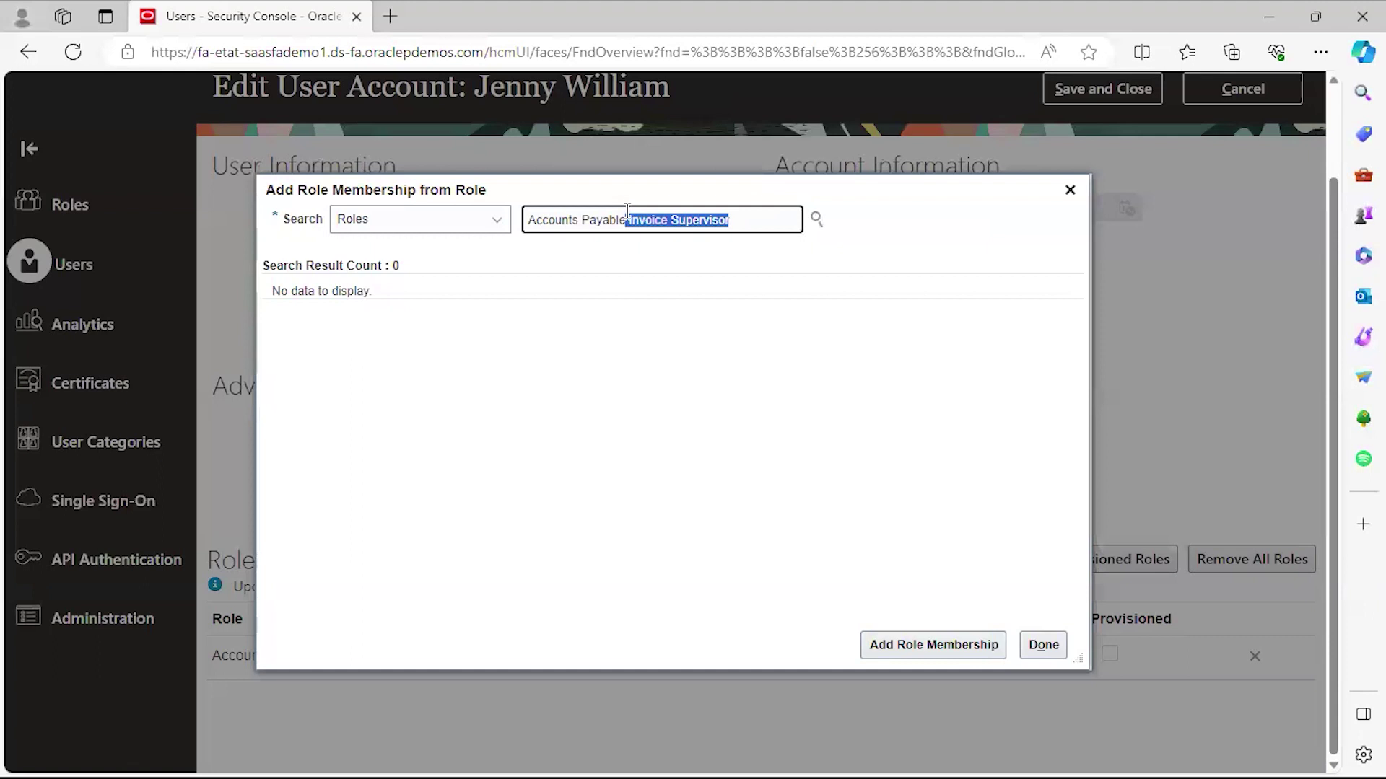
{"action": "key", "text": "BackSpace"}
{"action": "key", "text": "BackSpace"}
{"action": "key", "text": "BackSpace"}
{"action": "key", "text": "BackSpace"}
{"action": "key", "text": "BackSpace"}
{"action": "key", "text": "BackSpace"}
{"action": "key", "text": "BackSpace"}
{"action": "key", "text": "BackSpace"}
{"action": "key", "text": "BackSpace"}
{"action": "key", "text": "BackSpace"}
{"action": "key", "text": "BackSpace"}
{"action": "key", "text": "BackSpace"}
{"action": "key", "text": "BackSpace"}
{"action": "key", "text": "BackSpace"}
{"action": "key", "text": "BackSpace"}
{"action": "key", "text": "BackSpace"}
{"action": "key", "text": "BackSpace"}
{"action": "type", "text": "Accounts"}
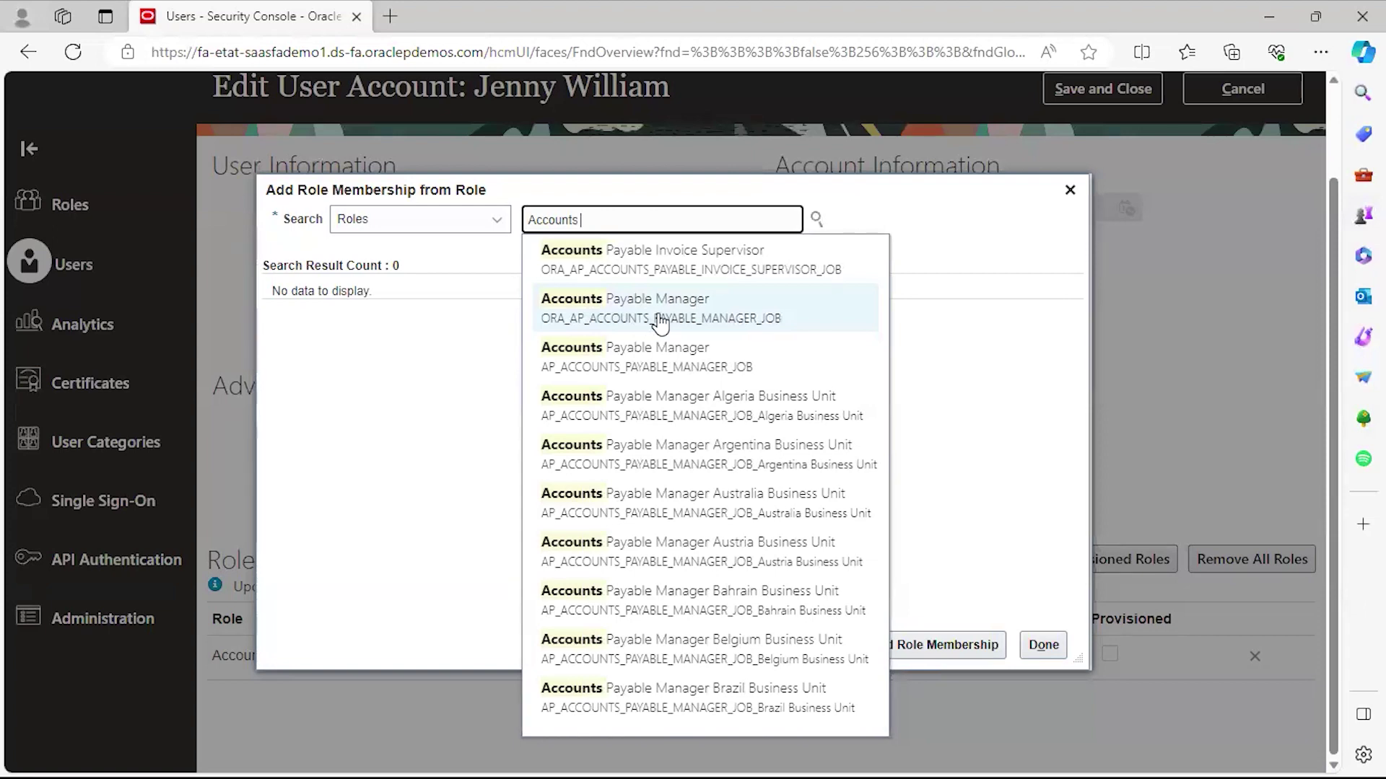
{"action": "left_click", "coordinate": [660, 324]}
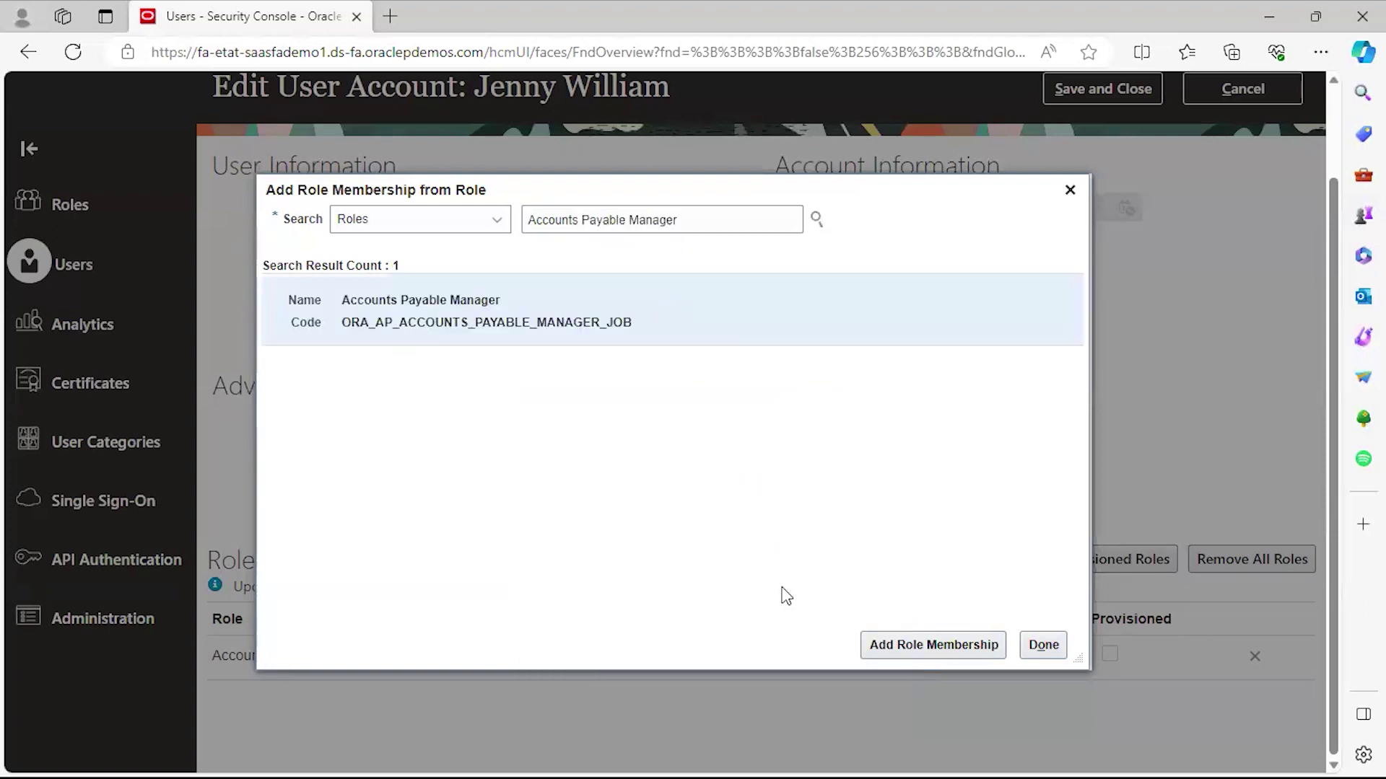
{"action": "left_click", "coordinate": [935, 645]}
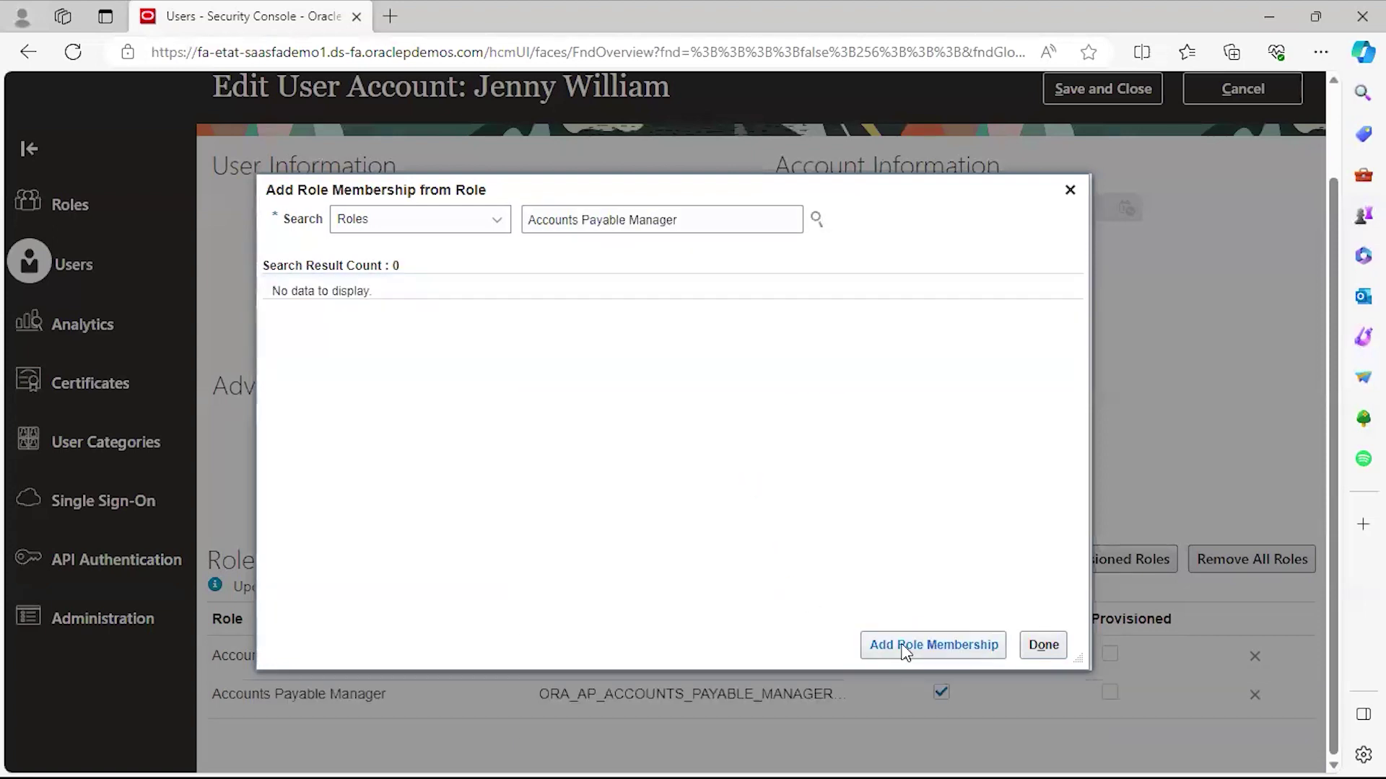
{"action": "left_click", "coordinate": [1044, 645]}
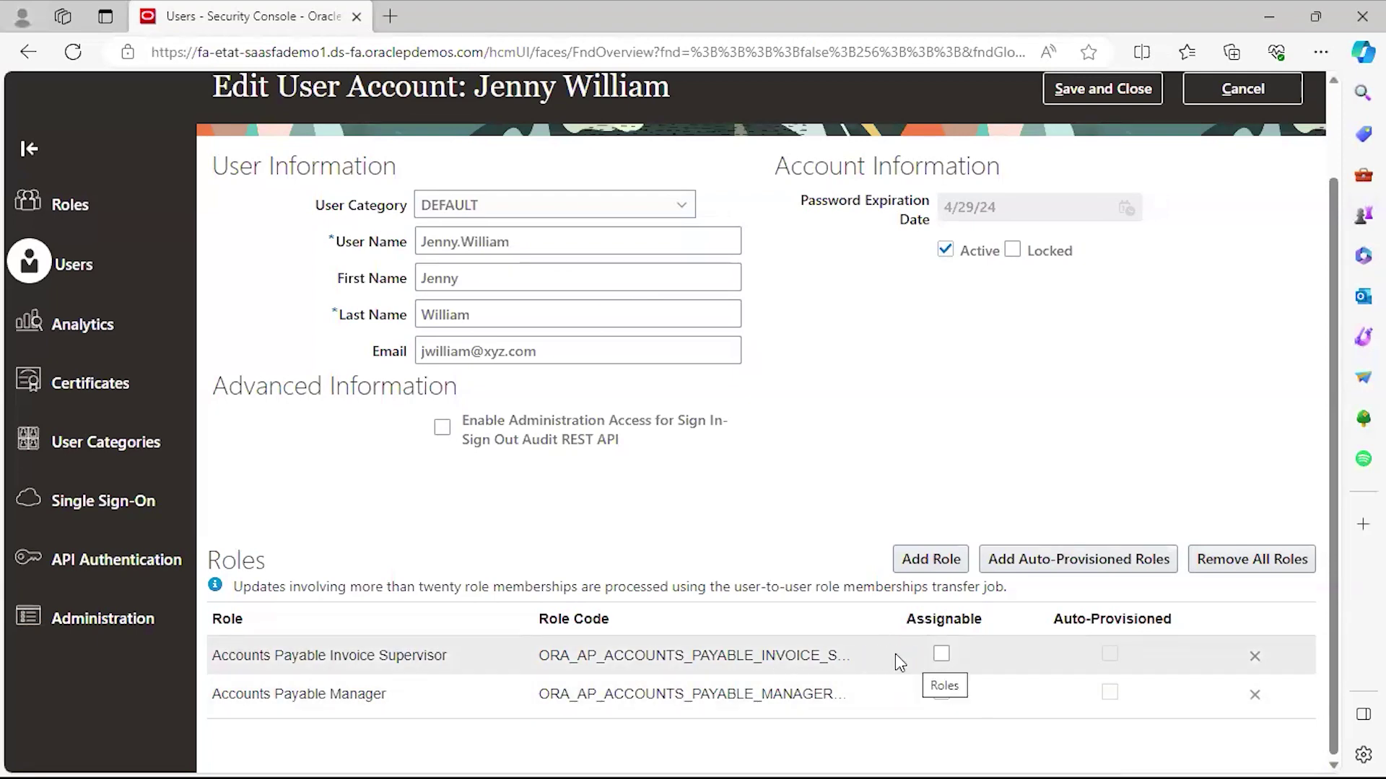
Mark Accounts Payable Manager as assignable, save the account, and return to User Accounts.
{"action": "left_click", "coordinate": [941, 693]}
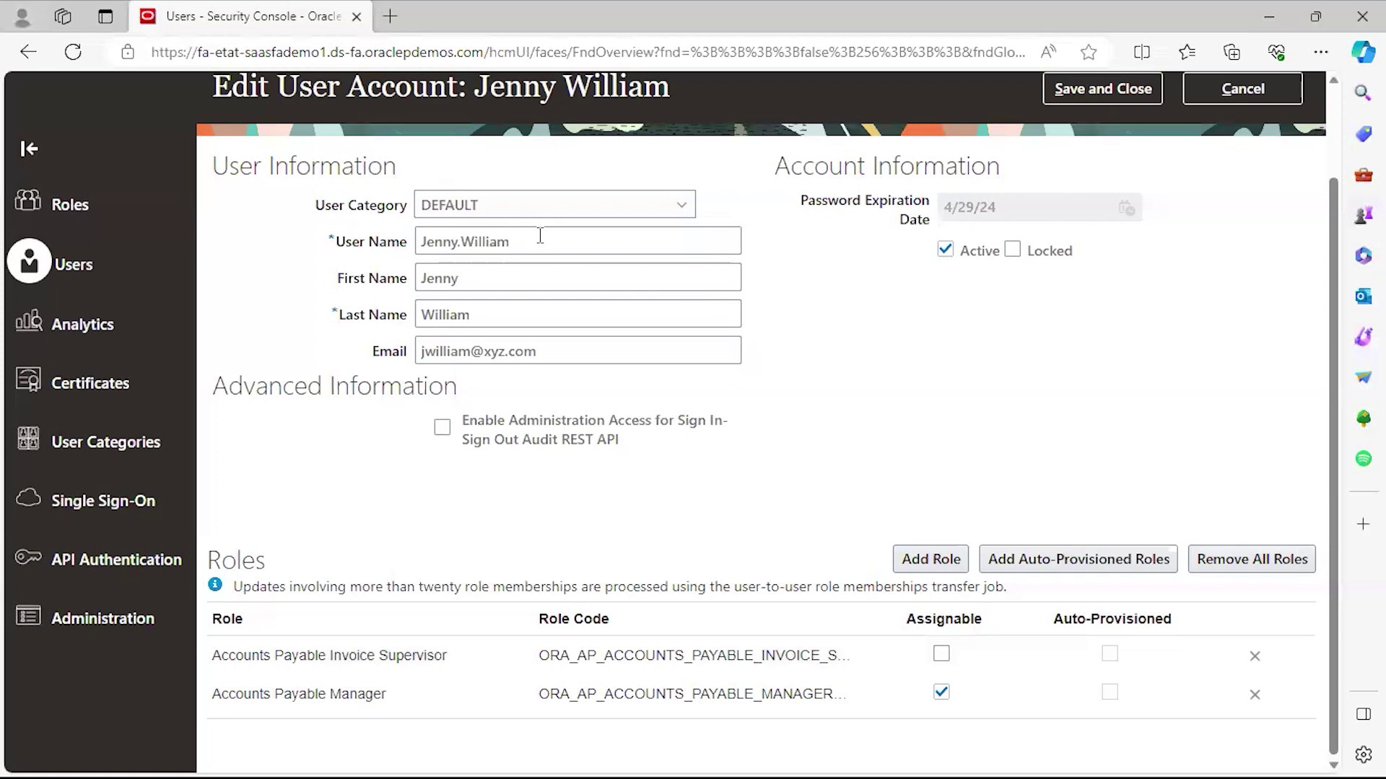
{"action": "left_click_drag", "start_coordinate": [537, 241], "coordinate": [426, 238]}
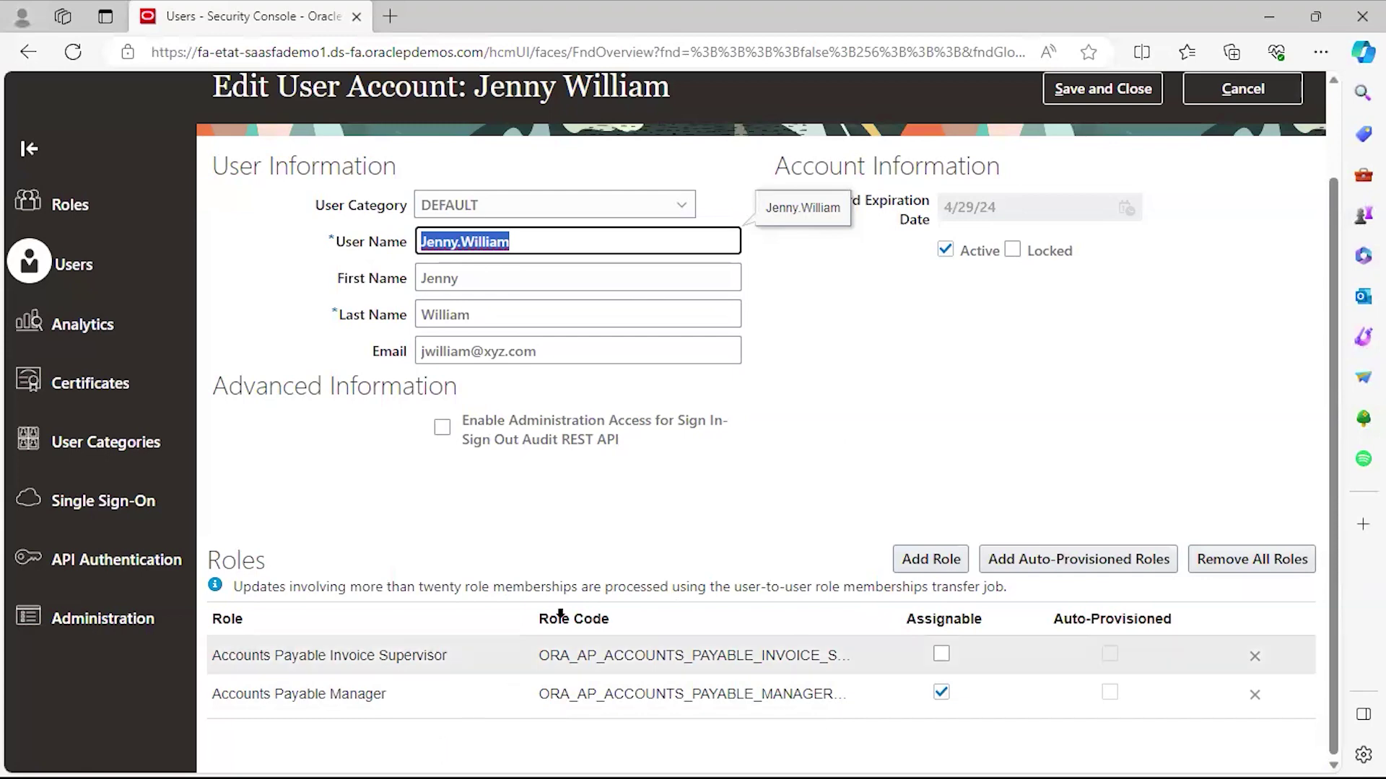
{"action": "left_click", "coordinate": [634, 537]}
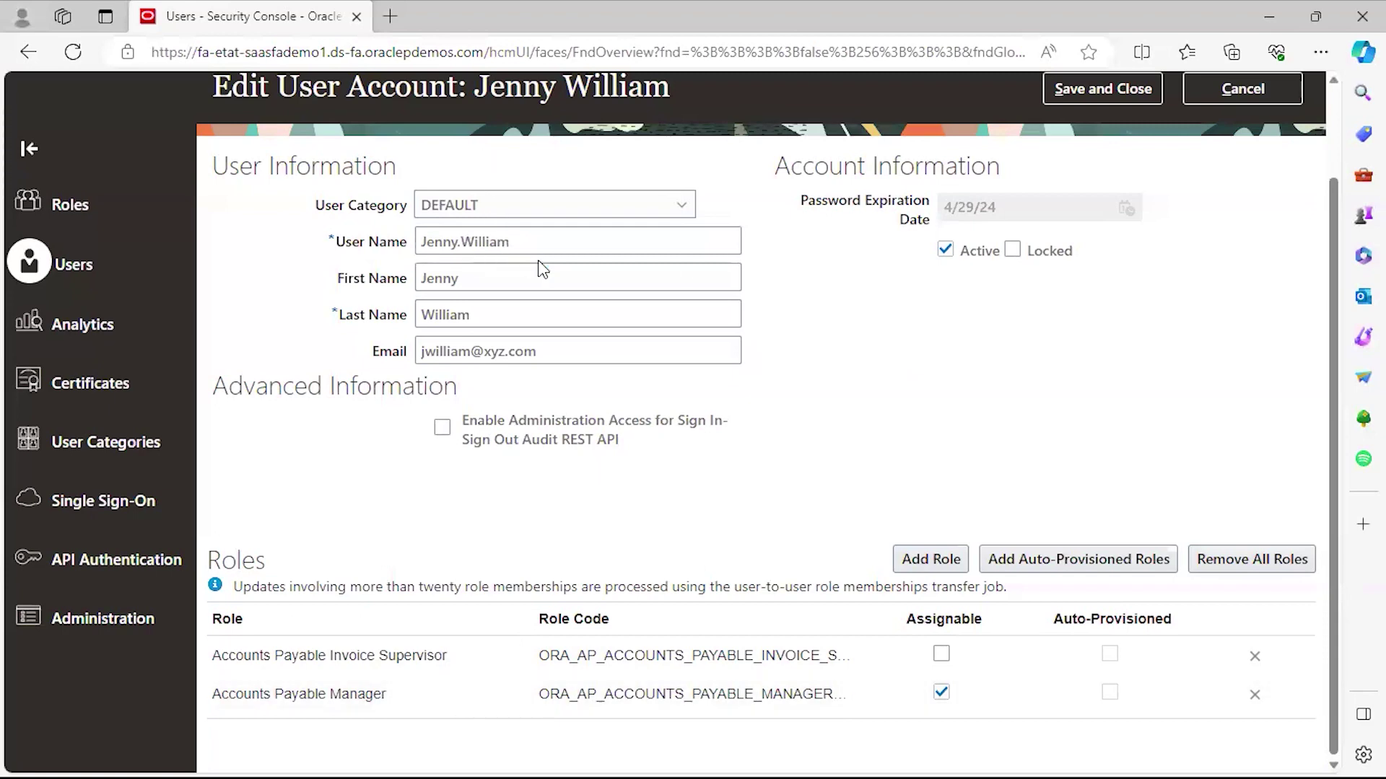
{"action": "left_click", "coordinate": [1094, 93]}
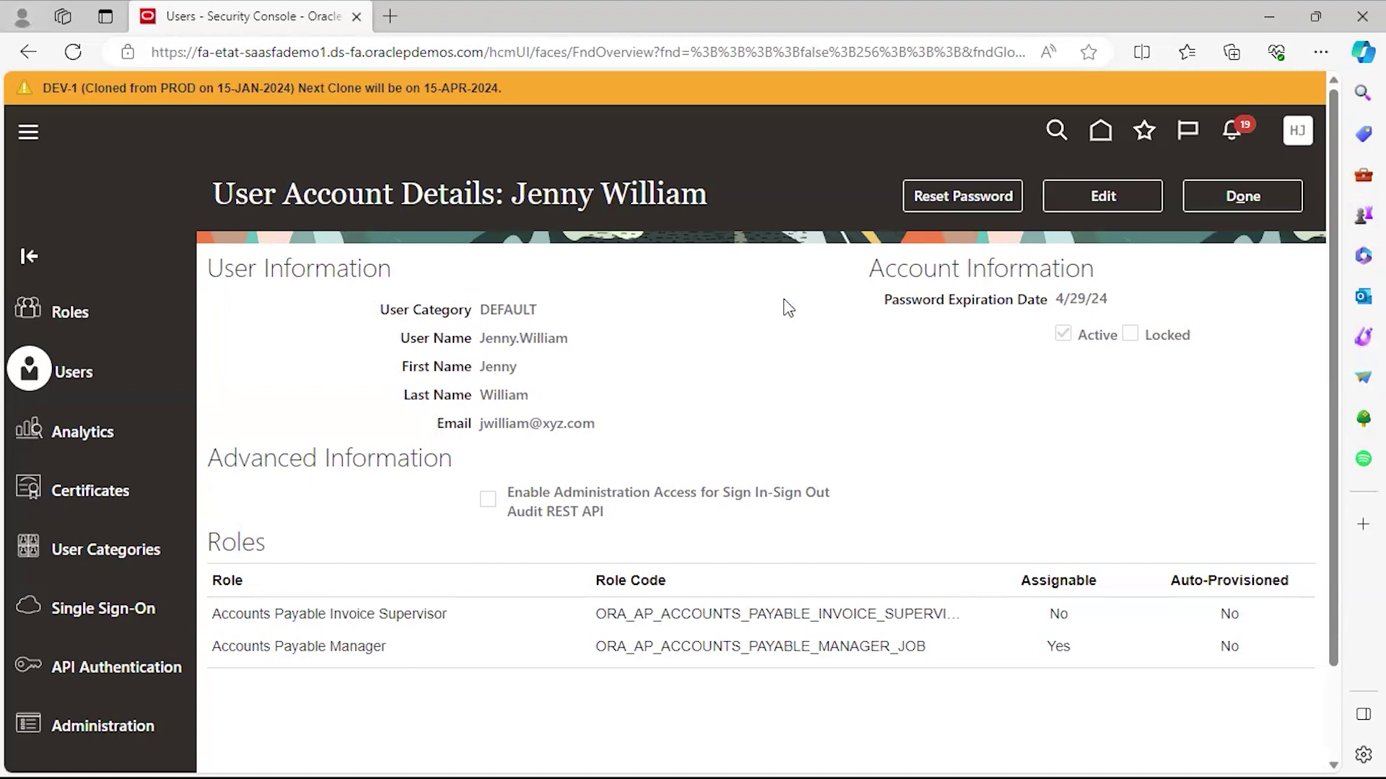
{"action": "left_click", "coordinate": [1234, 198]}
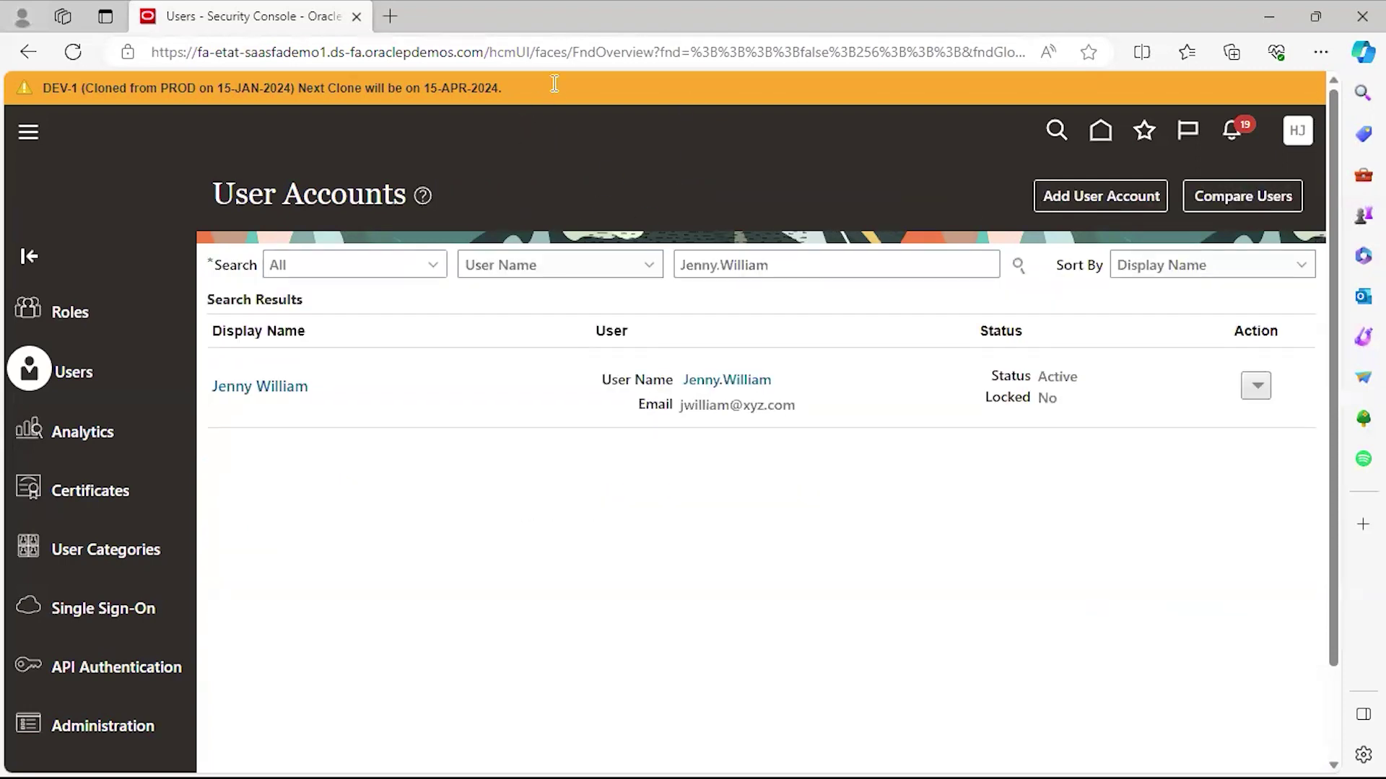
{"action": "key", "text": "alt+Tab"}
{"action": "key", "text": "alt+Tab"}
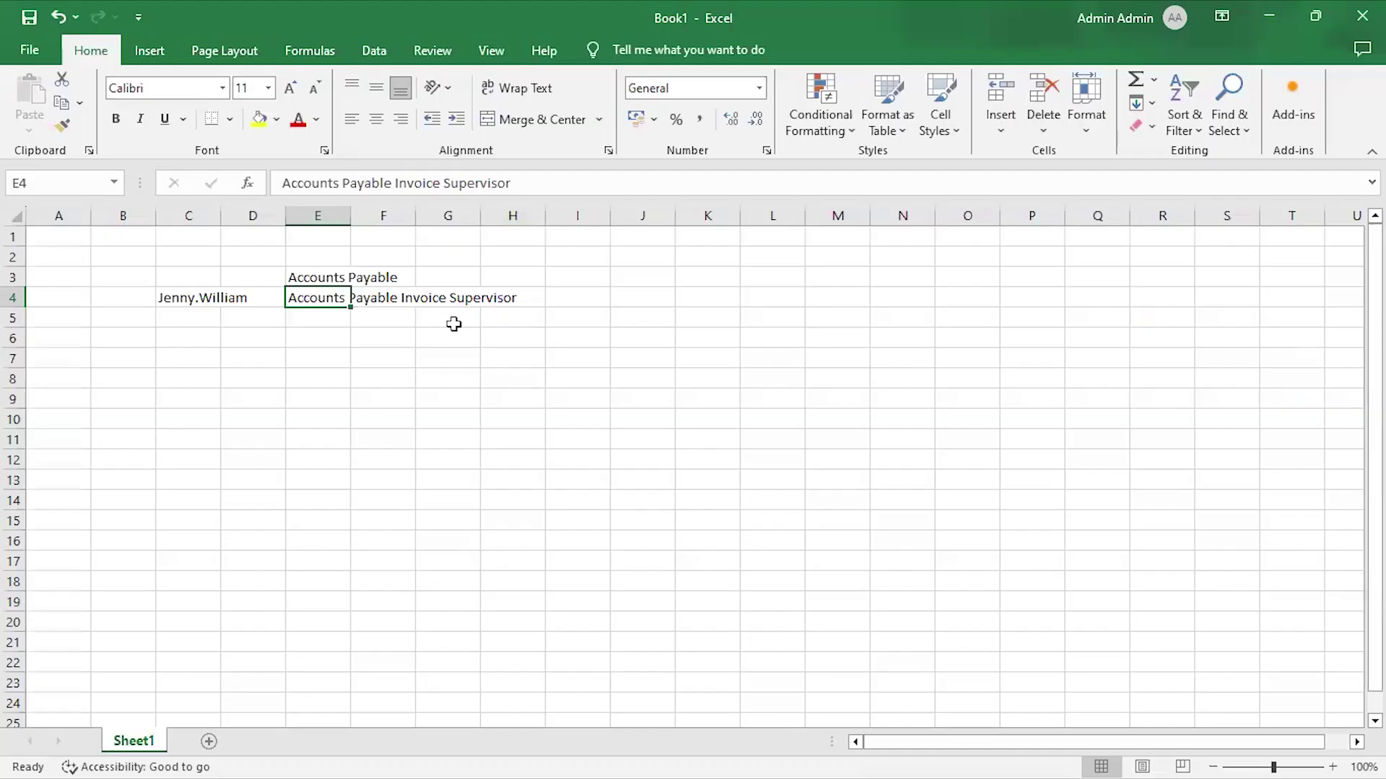
Note in E8 the process to run after role changes, with Retrieve Latest LDAP Changes in F9.
{"action": "left_click", "coordinate": [314, 380]}
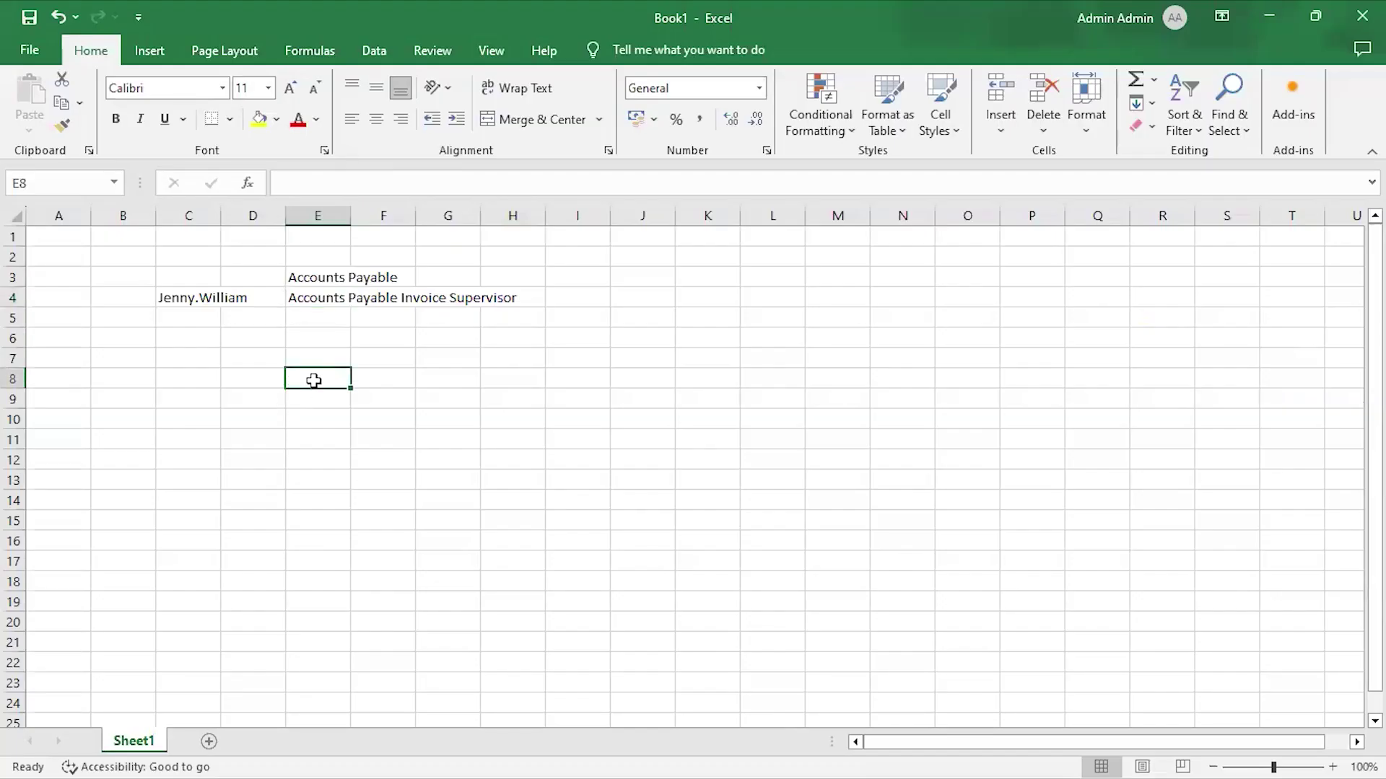
{"action": "type", "text": "Process"}
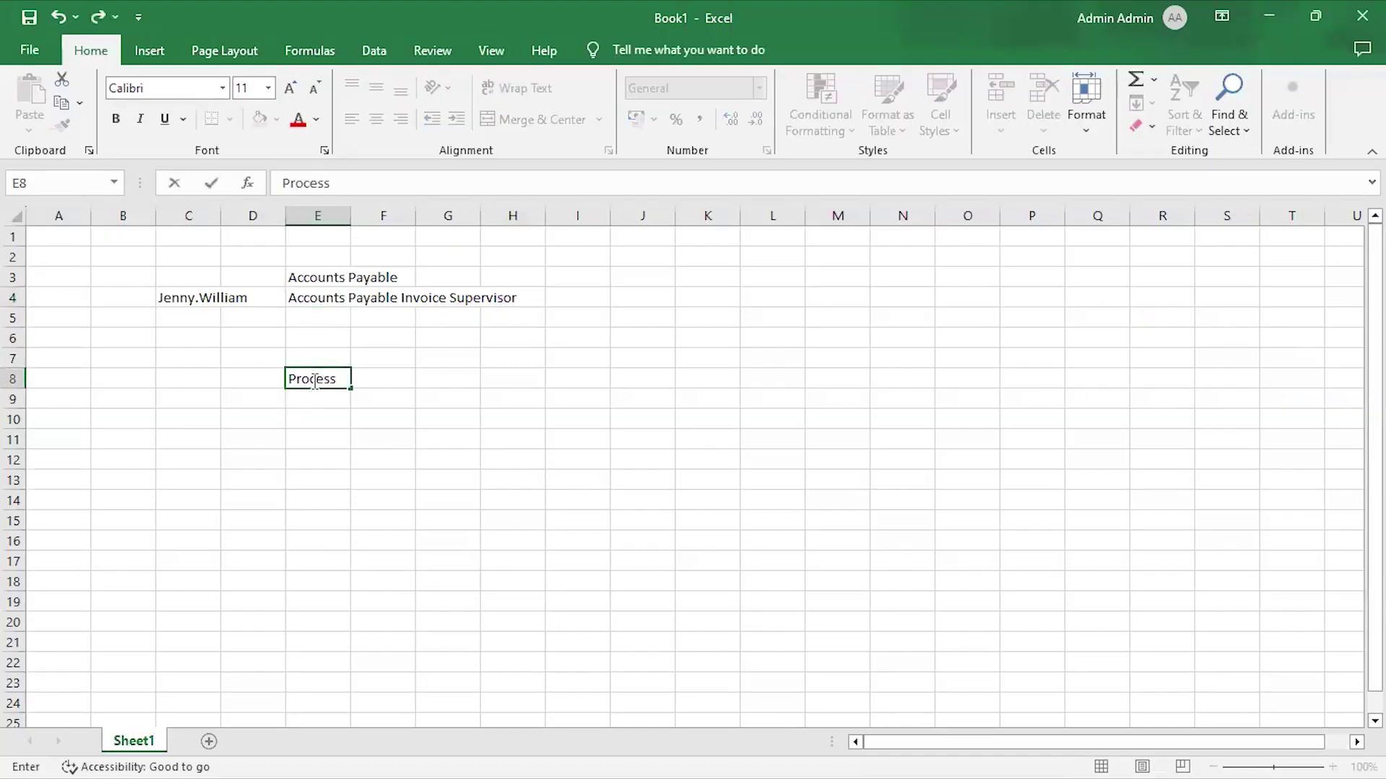
{"action": "type", "text": " to Run to Refer"}
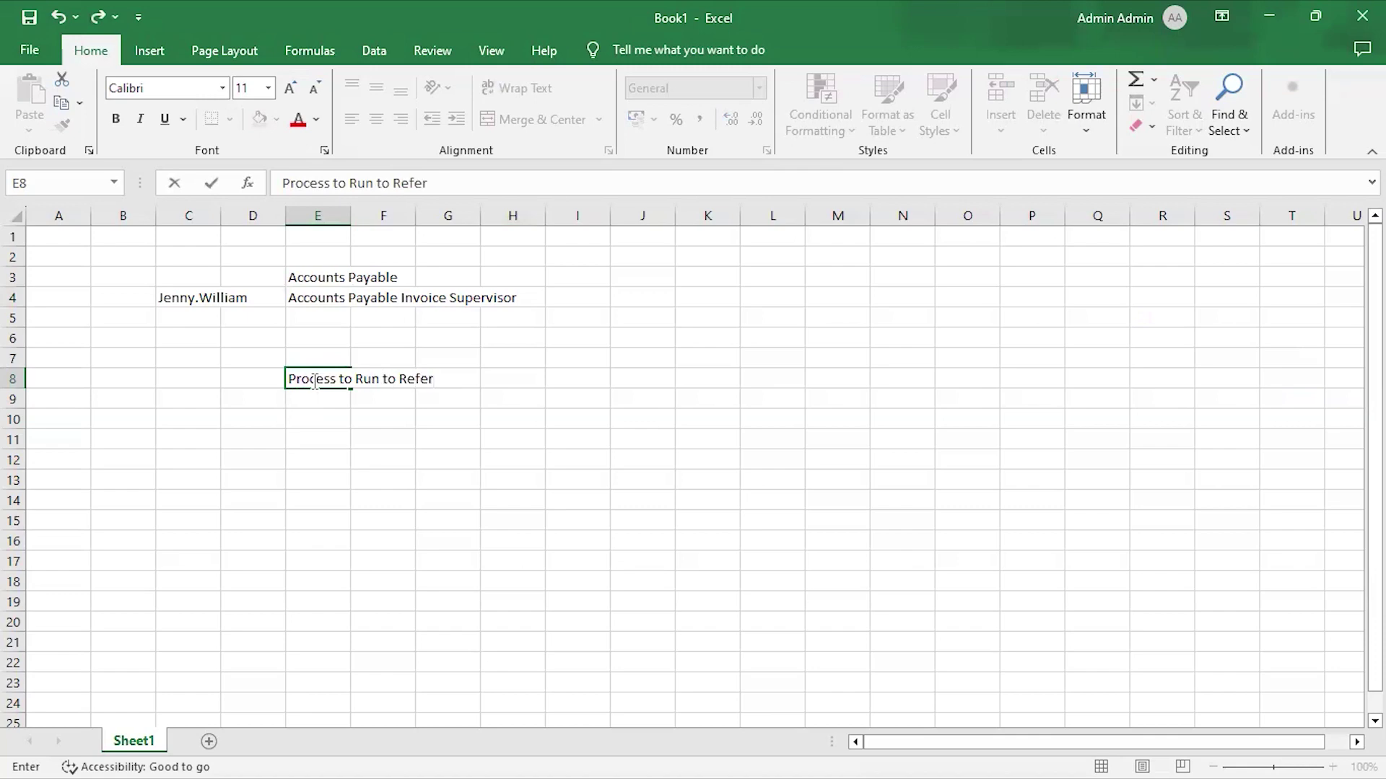
{"action": "type", "text": "sh the Secu"}
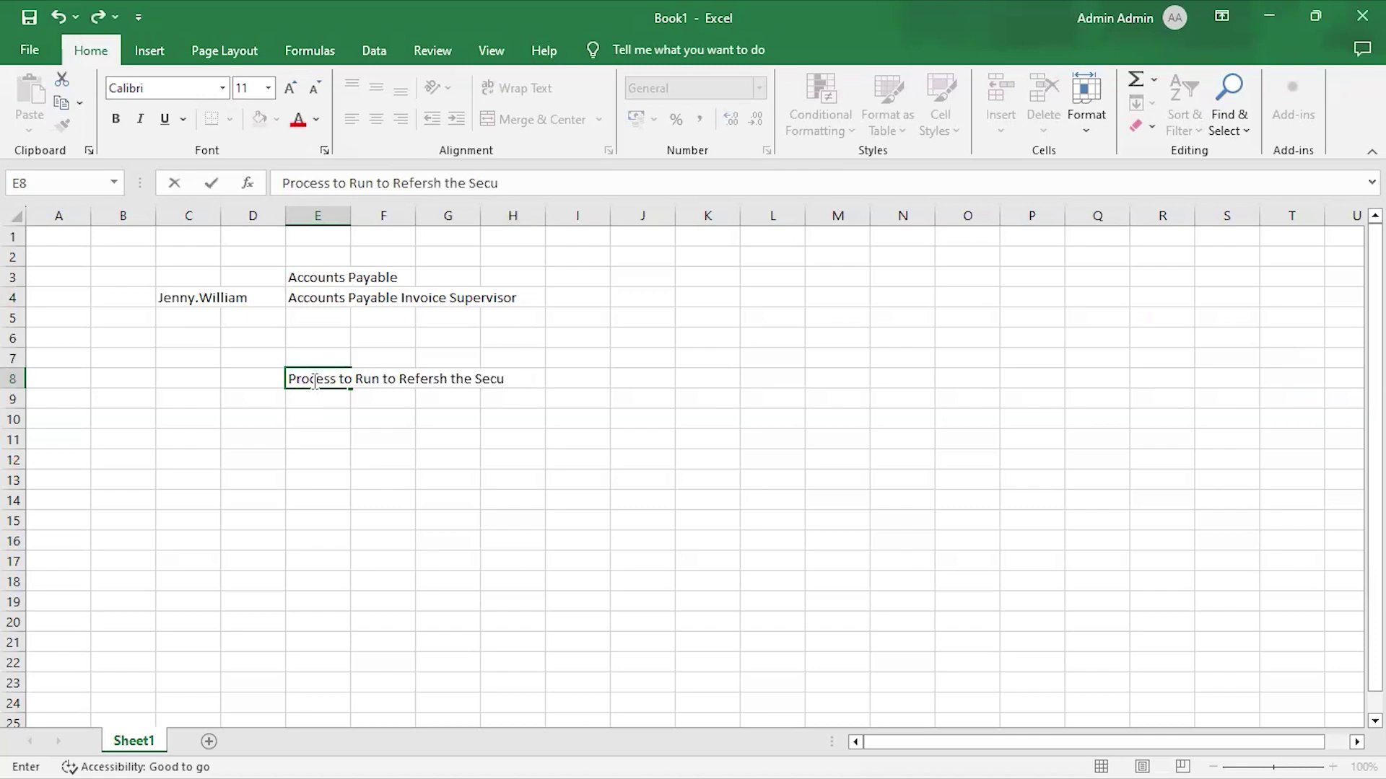
{"action": "type", "text": "rity Matri"}
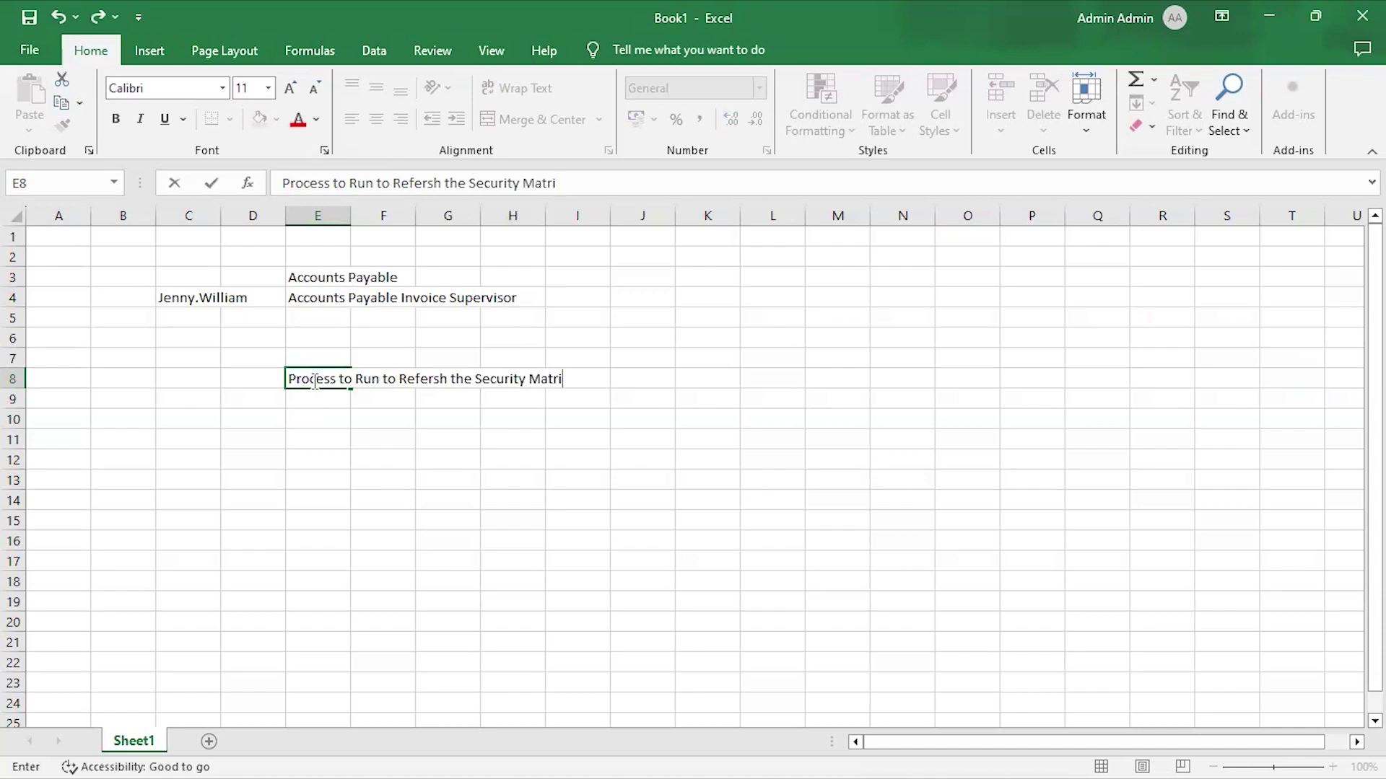
{"action": "type", "text": "x after addition or revo"}
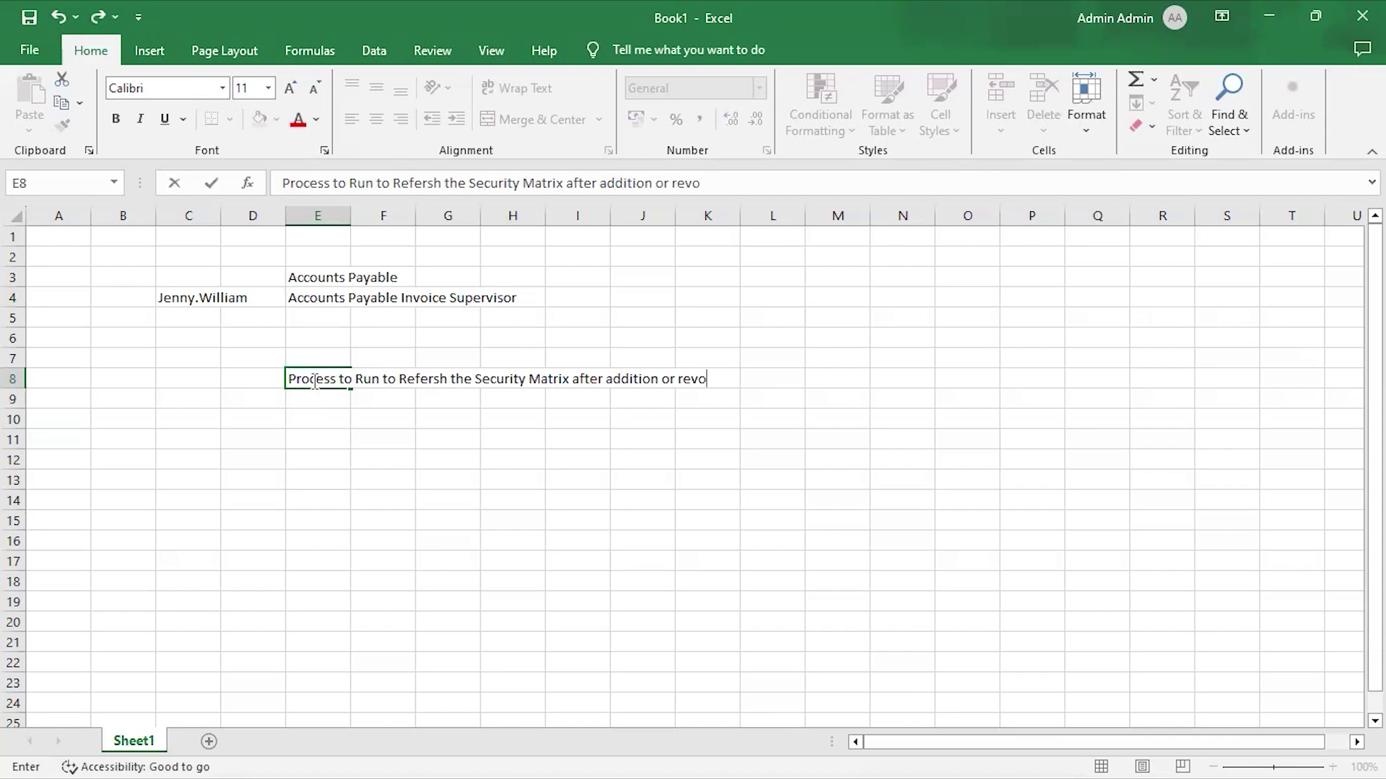
{"action": "type", "text": "cation of any "}
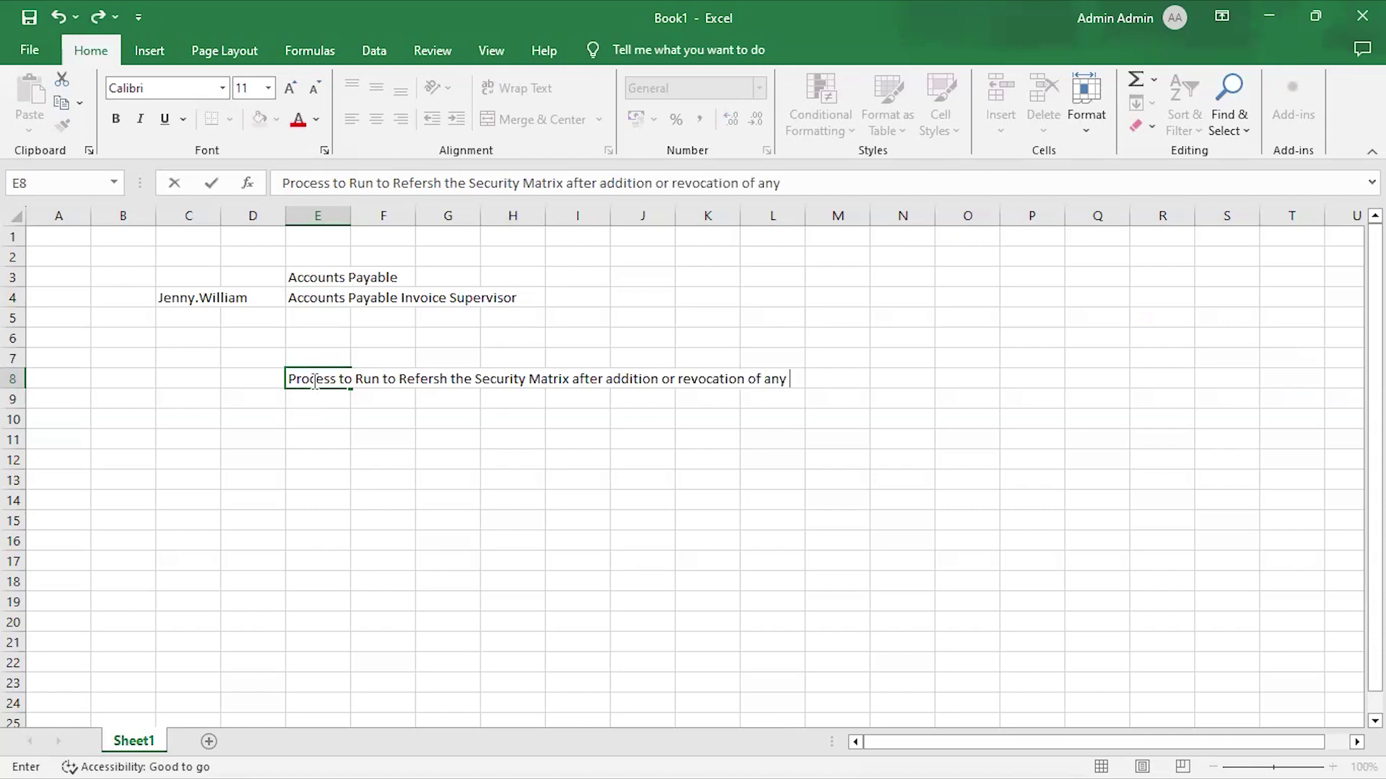
{"action": "type", "text": "Role to the User"}
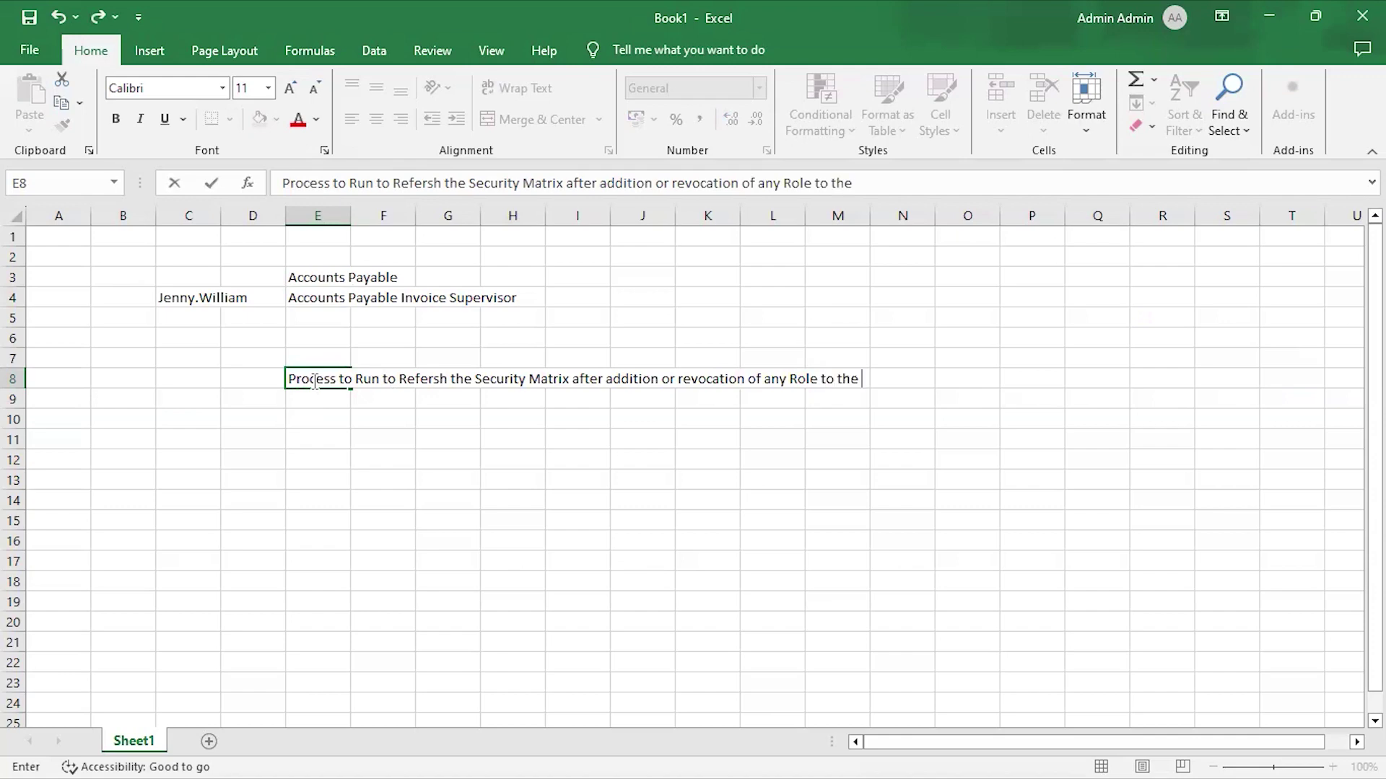
{"action": "key", "text": "Return"}
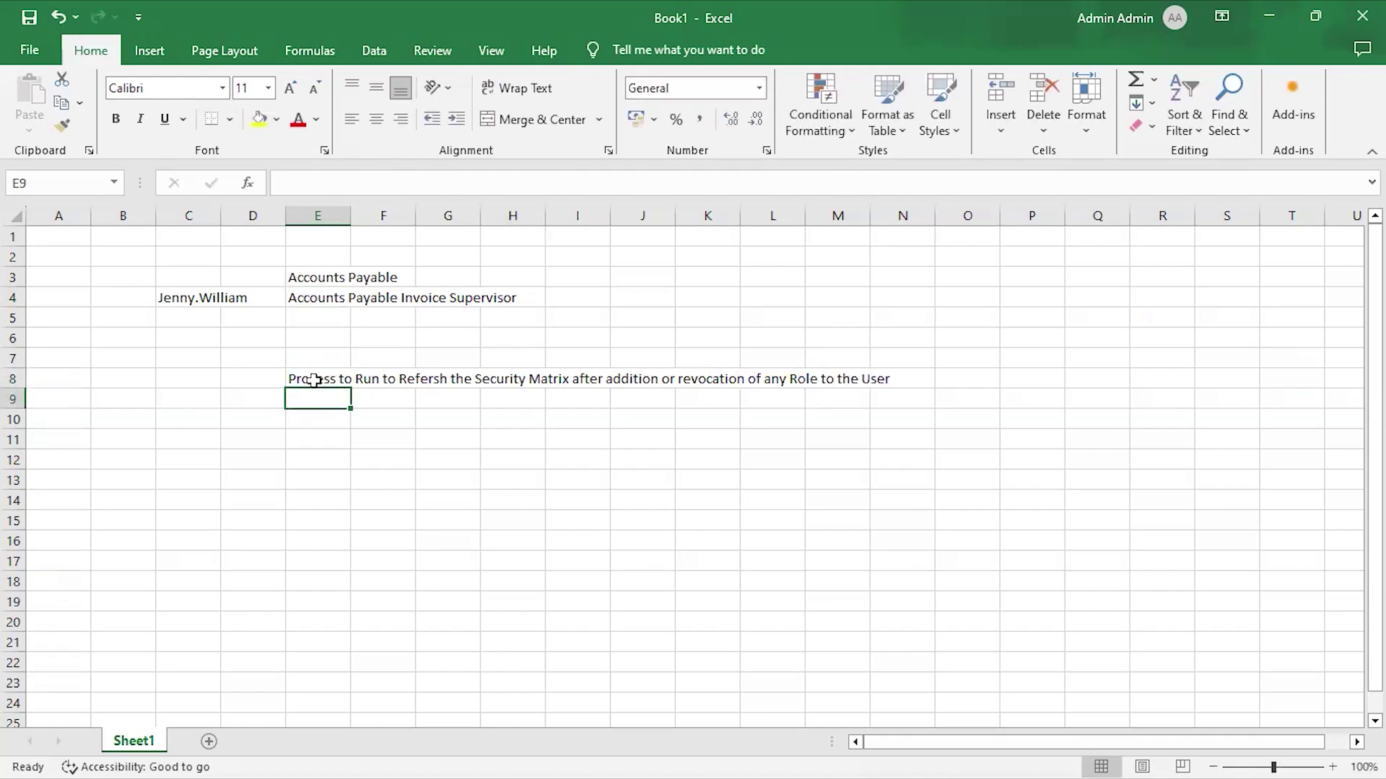
{"action": "key", "text": "Right"}
{"action": "type", "text": "-\" Retrieve "}
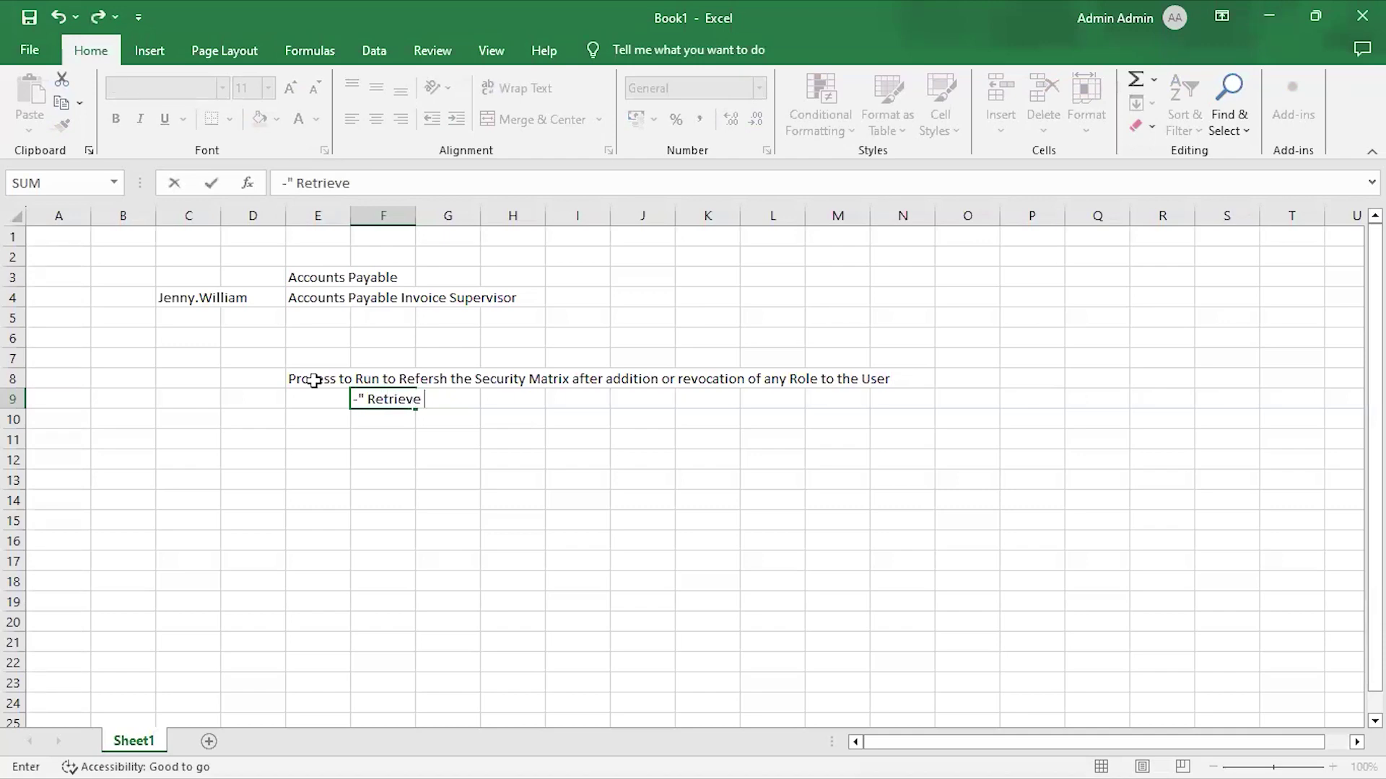
{"action": "type", "text": "Latest LDAP Changes\""}
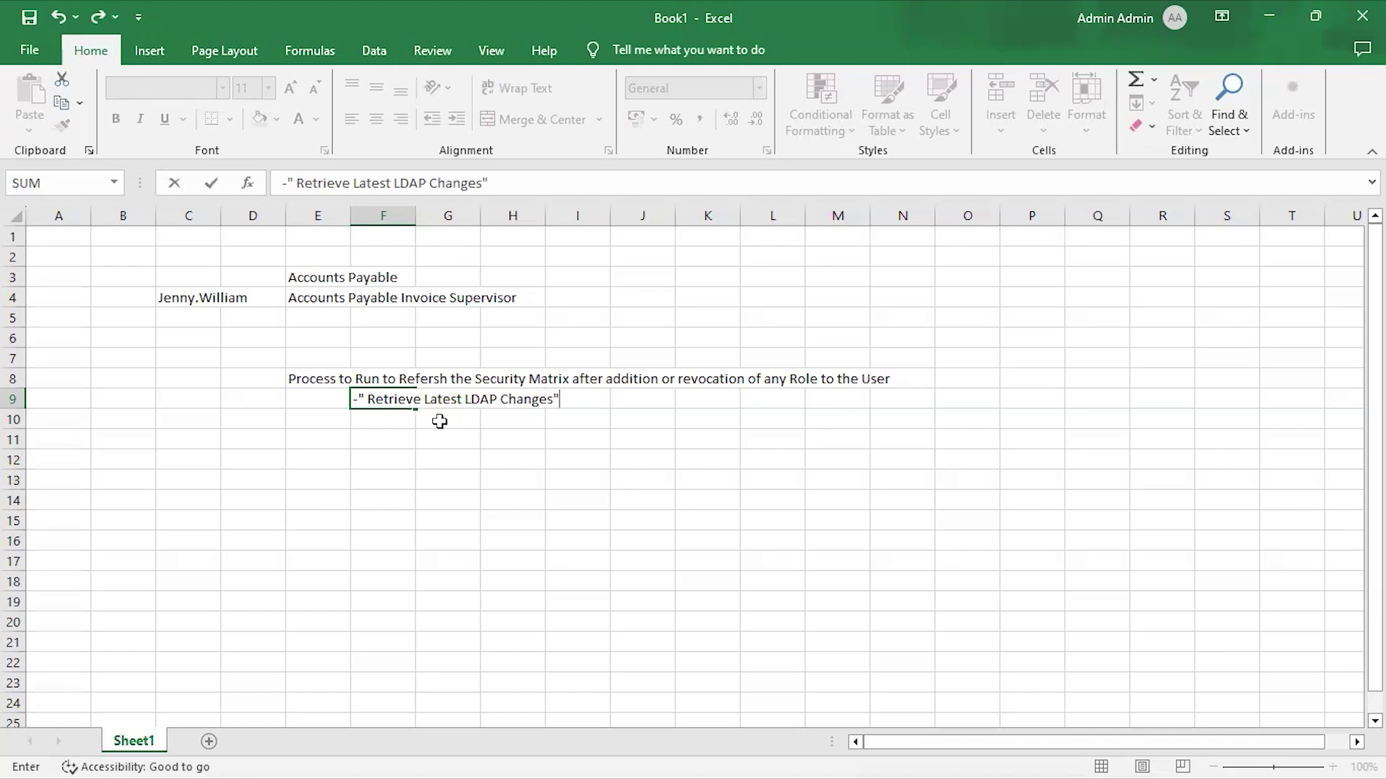
{"action": "left_click", "coordinate": [472, 439]}
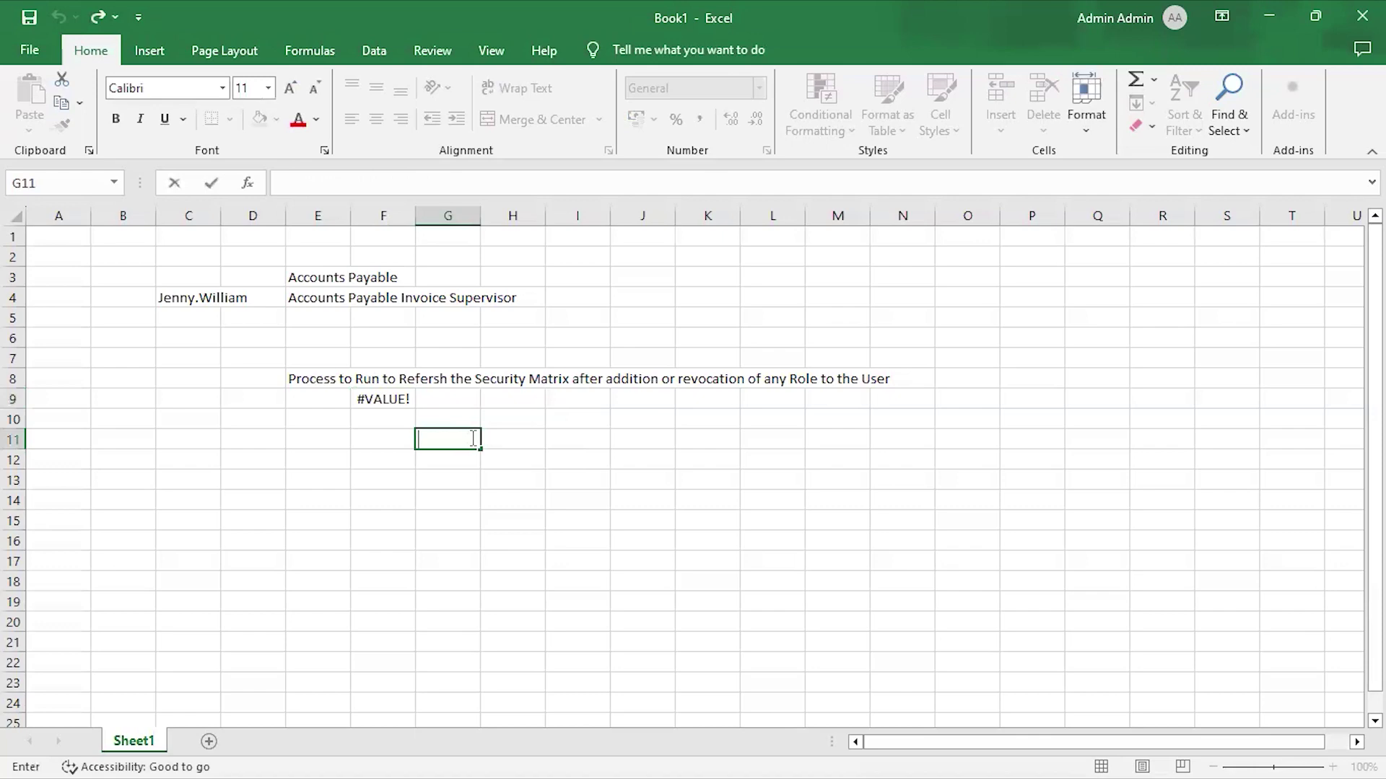
Fix F9's #VALUE! error by replacing the =-" prefix with an apostrophe so it shows as text.
{"action": "left_click", "coordinate": [394, 398]}
{"action": "double_click", "coordinate": [391, 397]}
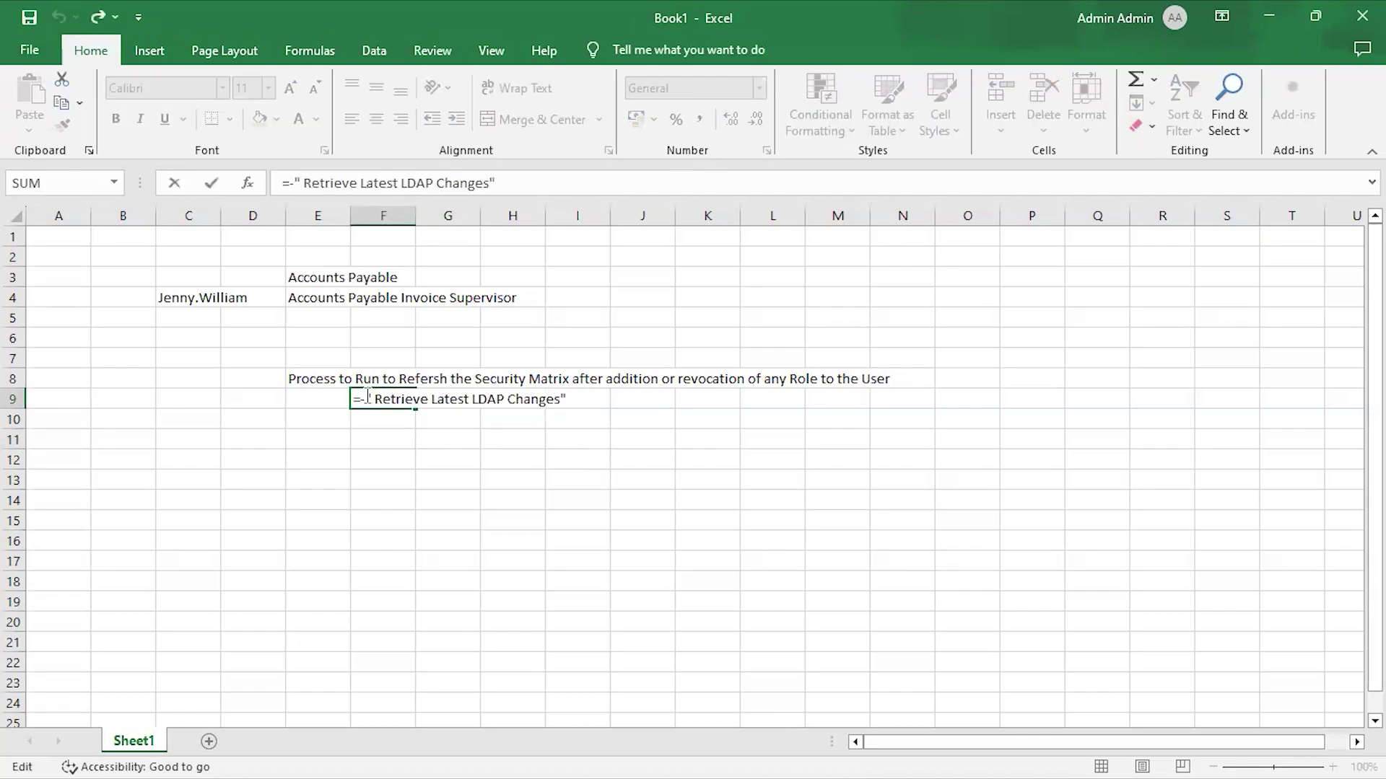
{"action": "left_click", "coordinate": [363, 398]}
{"action": "key", "text": "BackSpace"}
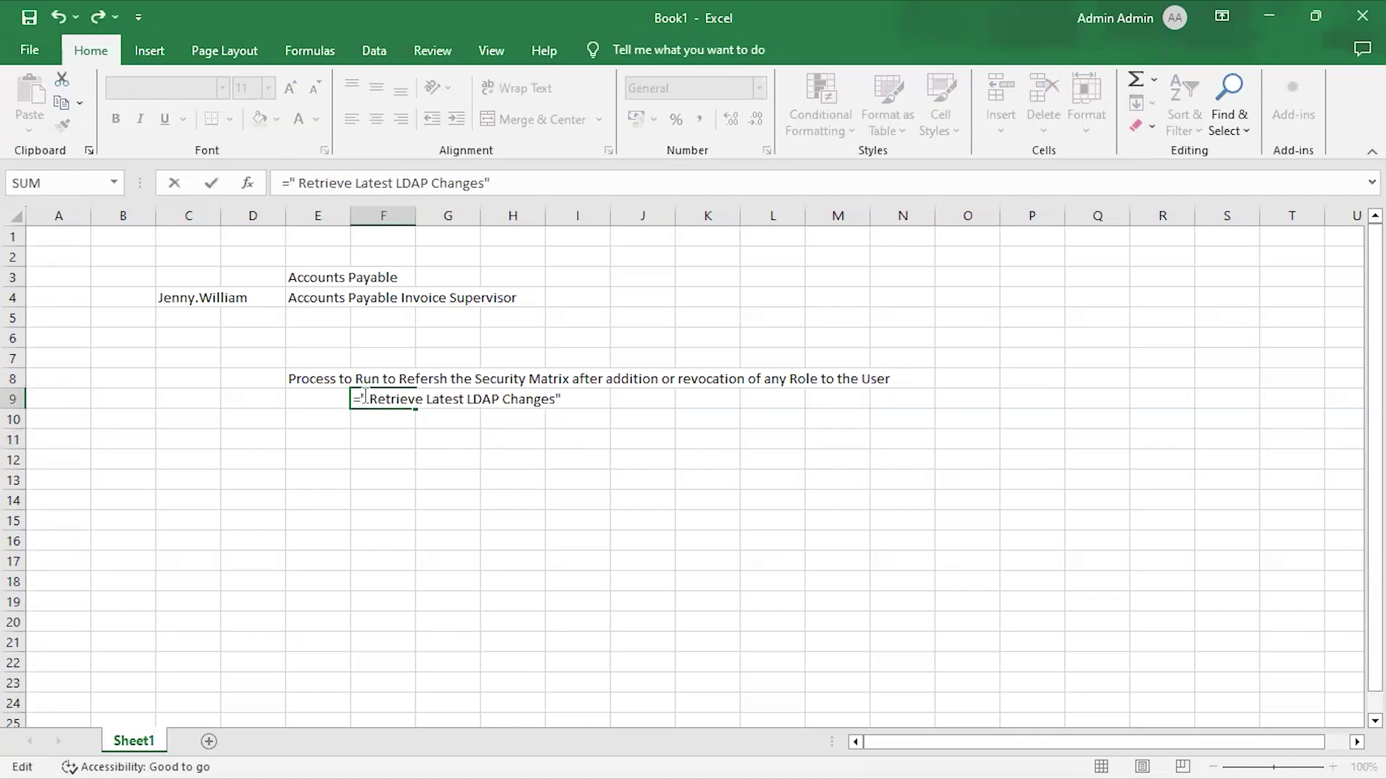
{"action": "key", "text": "Delete"}
{"action": "key", "text": "BackSpace"}
{"action": "type", "text": "'"}
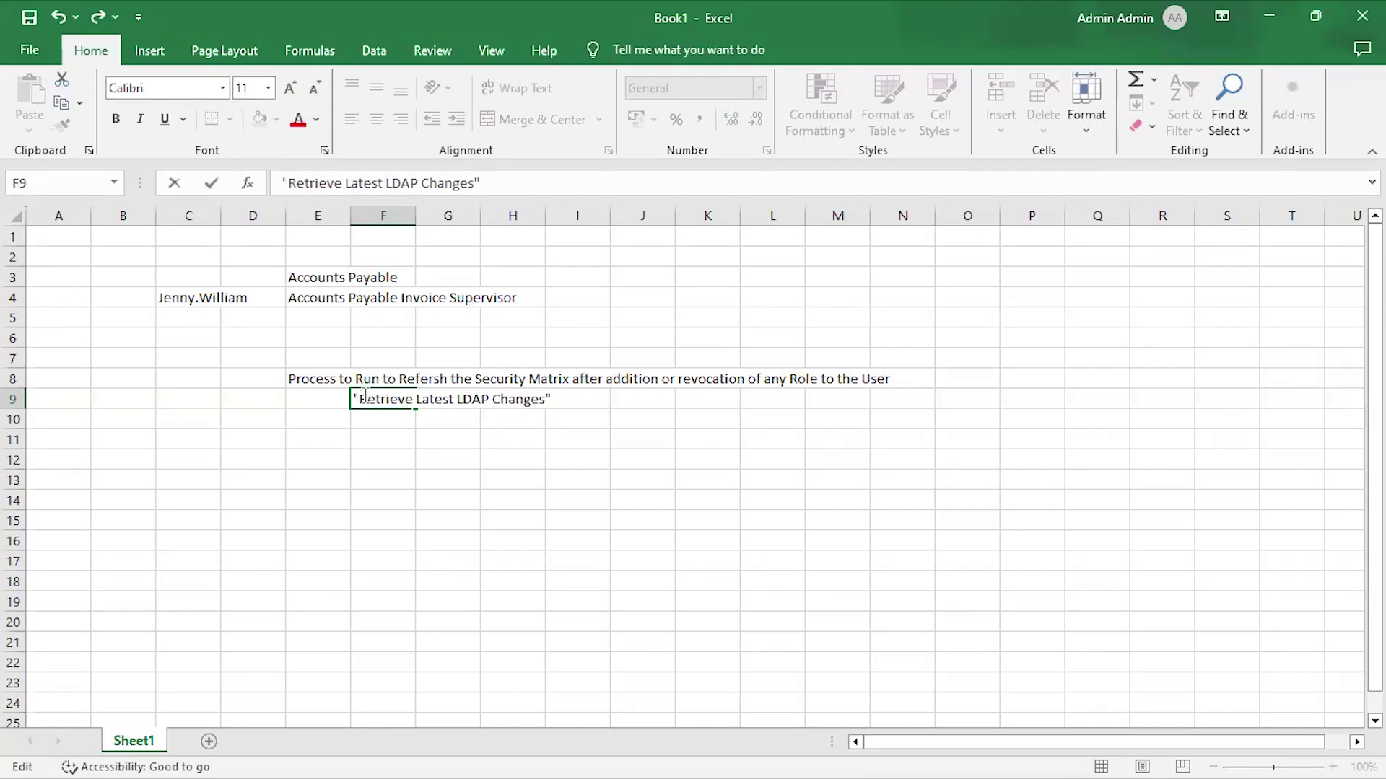
{"action": "key", "text": "Return"}
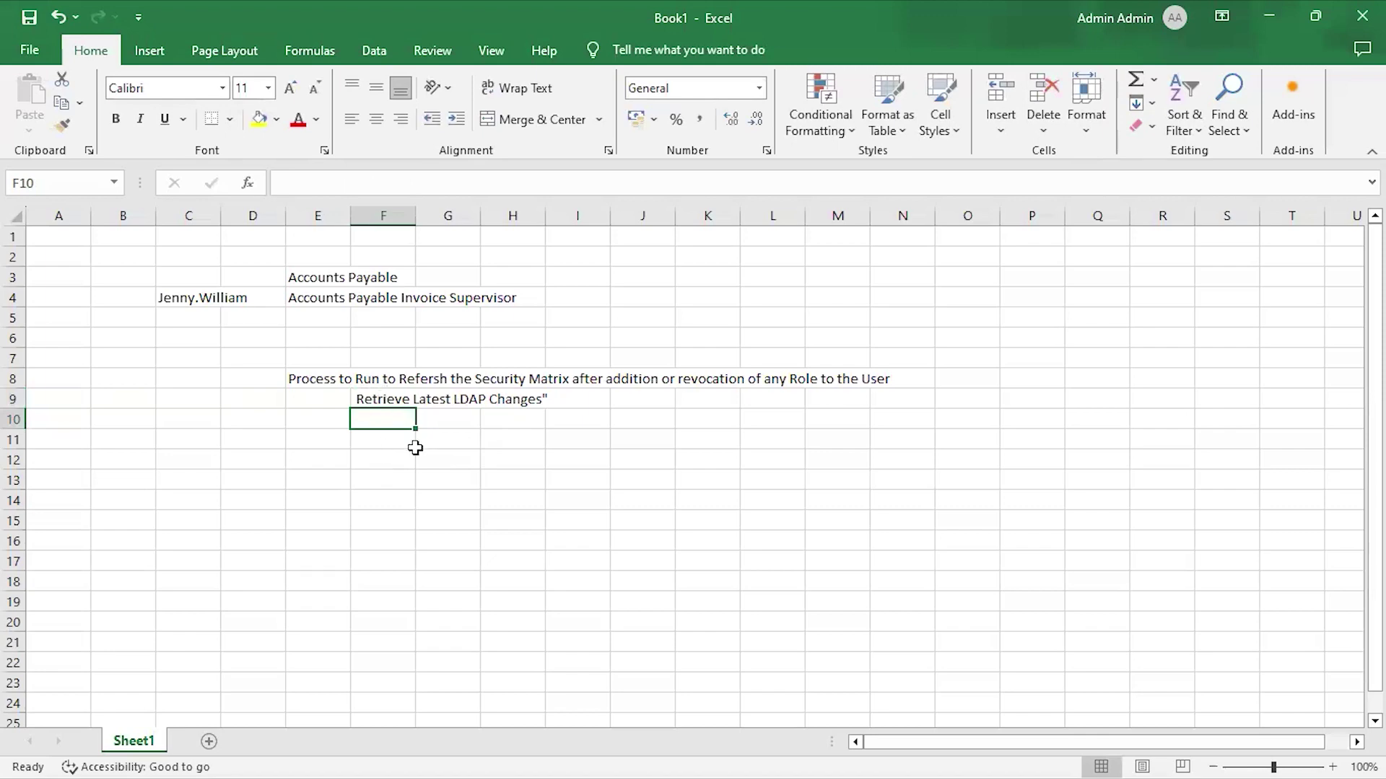
{"action": "key", "text": "alt+Tab"}
{"action": "key", "text": "alt+Tab"}
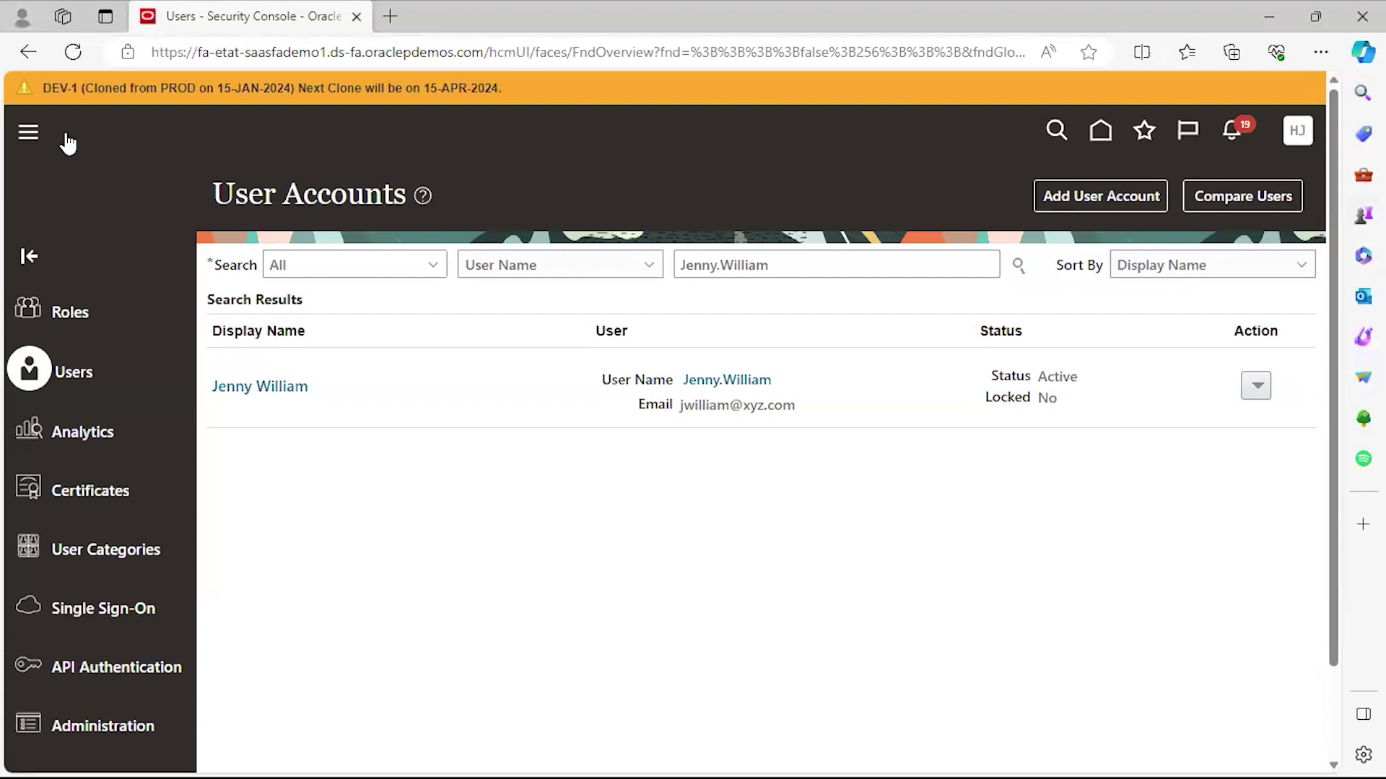
Go to Scheduled Processes from the Navigator's Tools list.
{"action": "left_click", "coordinate": [30, 136]}
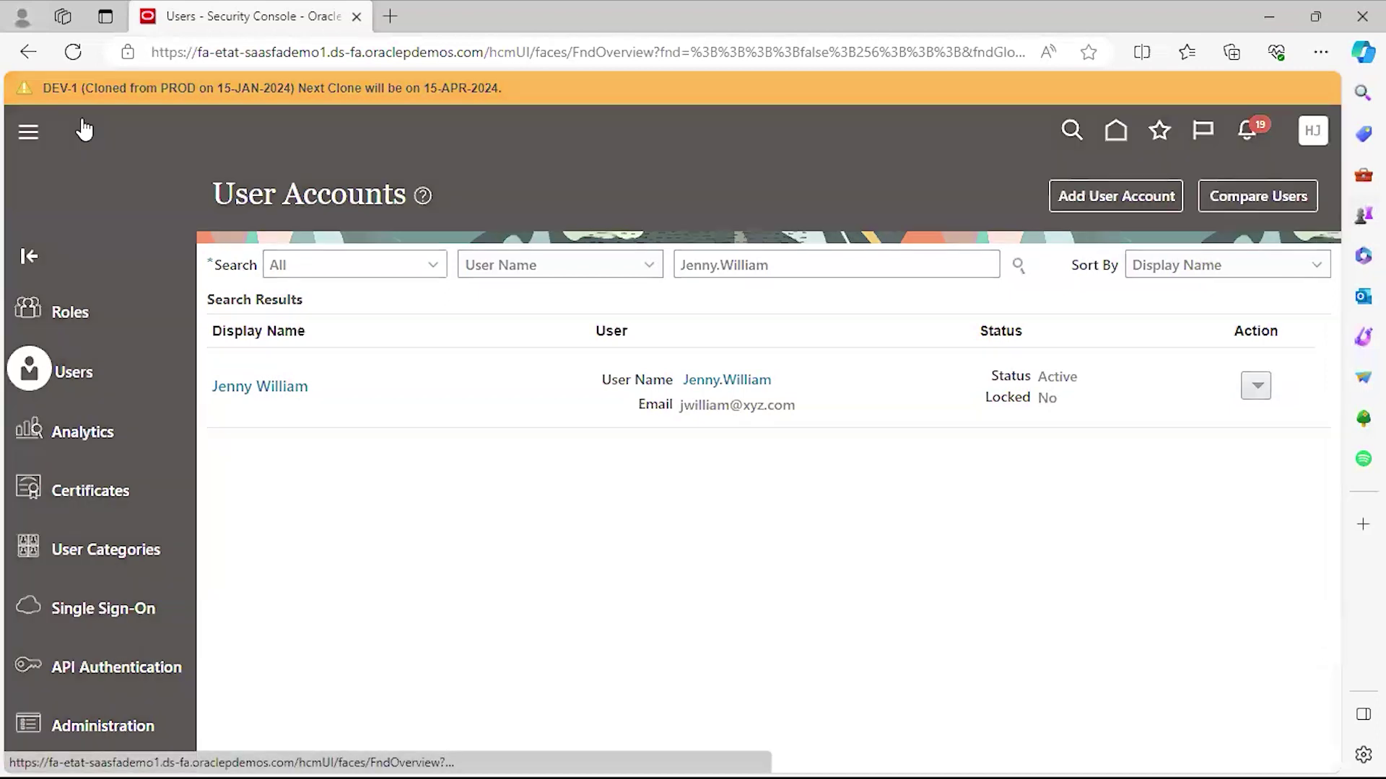
{"action": "left_click_drag", "start_coordinate": [786, 222], "coordinate": [825, 640]}
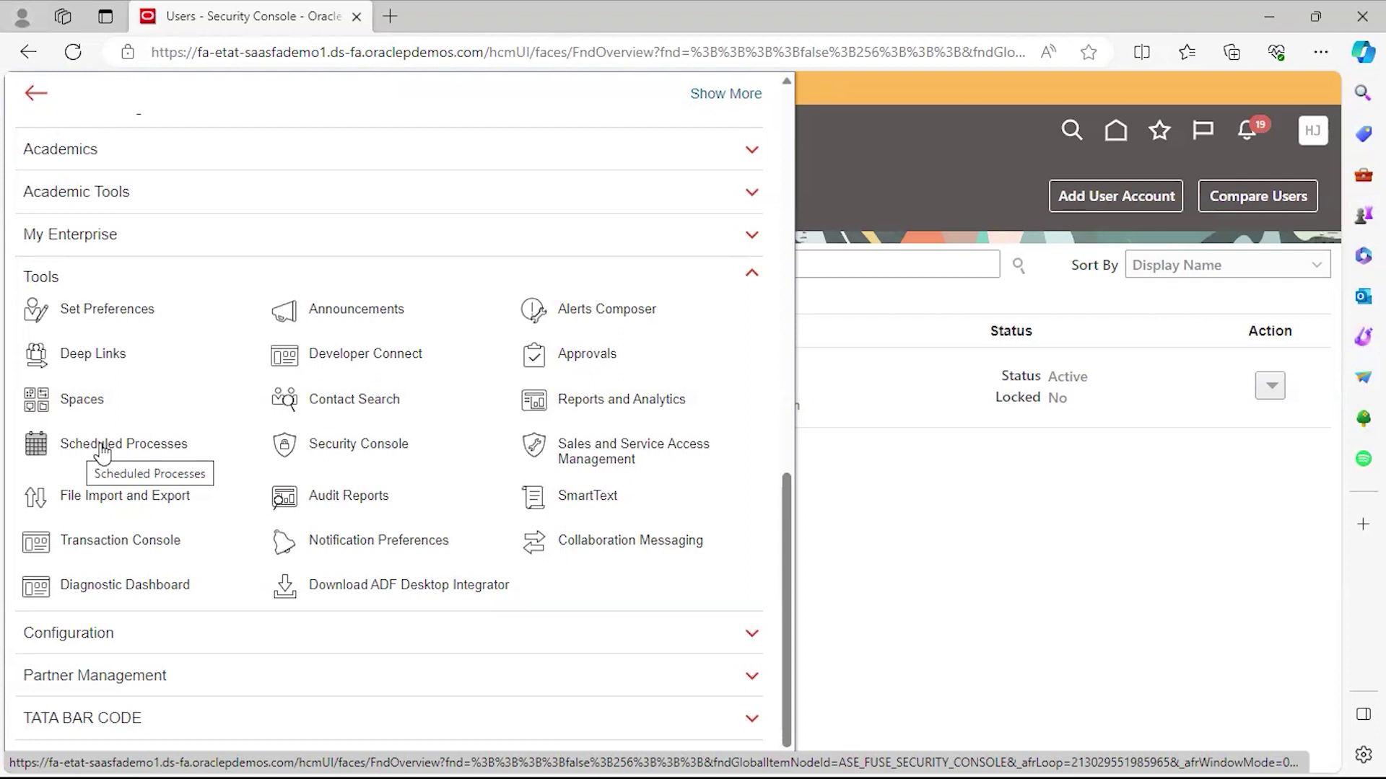
{"action": "left_click", "coordinate": [102, 449]}
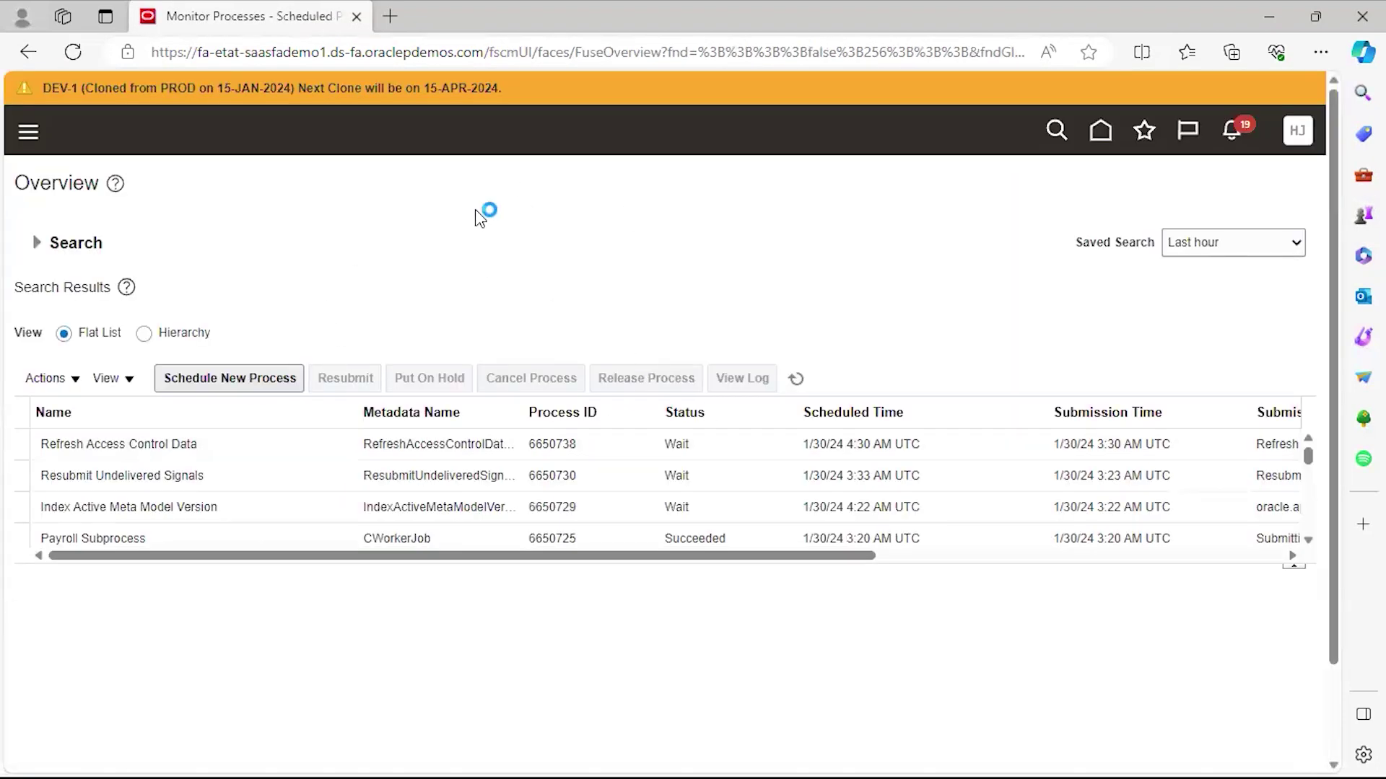
Schedule a new process and open the Search dialog for the job Name, then check the Excel notes.
{"action": "left_click", "coordinate": [228, 380]}
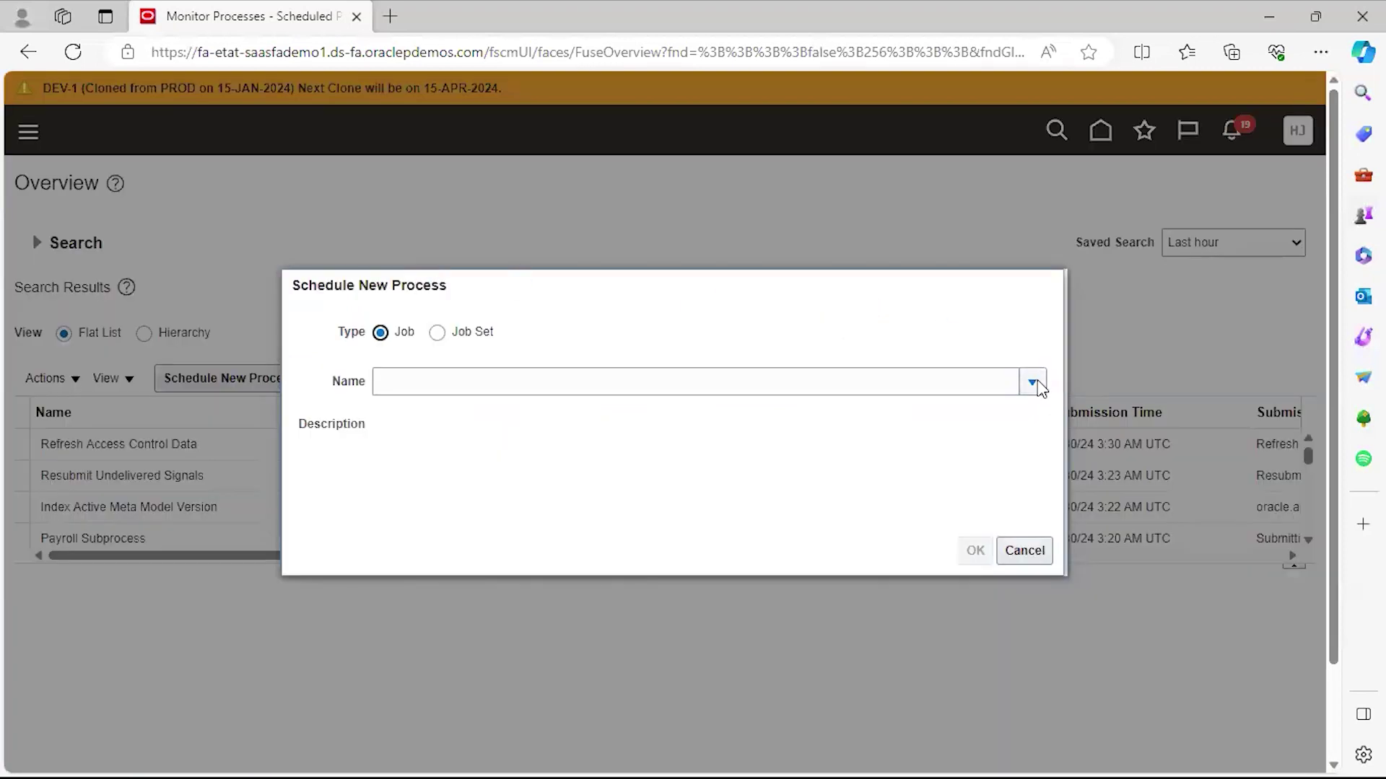
{"action": "left_click", "coordinate": [1032, 382]}
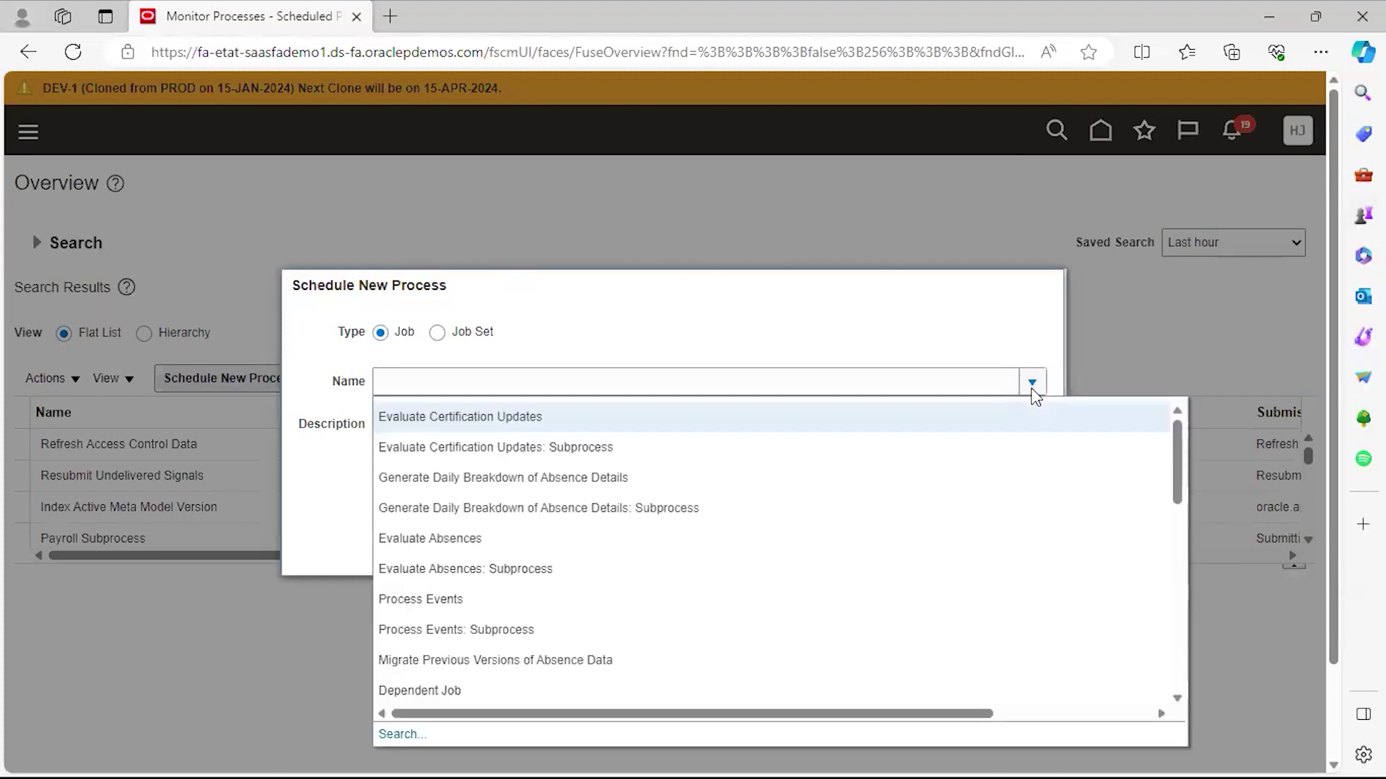
{"action": "left_click_drag", "start_coordinate": [1334, 485], "coordinate": [1335, 563]}
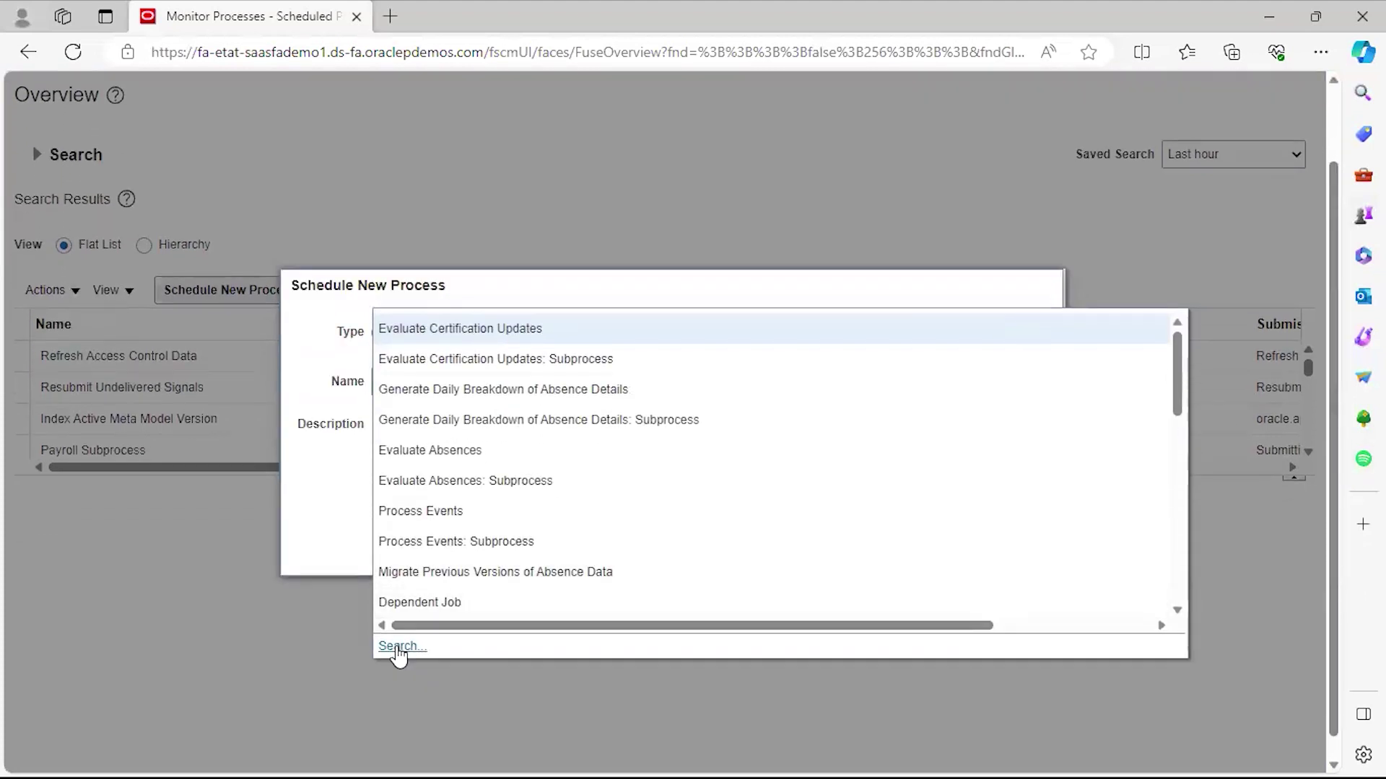
{"action": "left_click", "coordinate": [398, 648]}
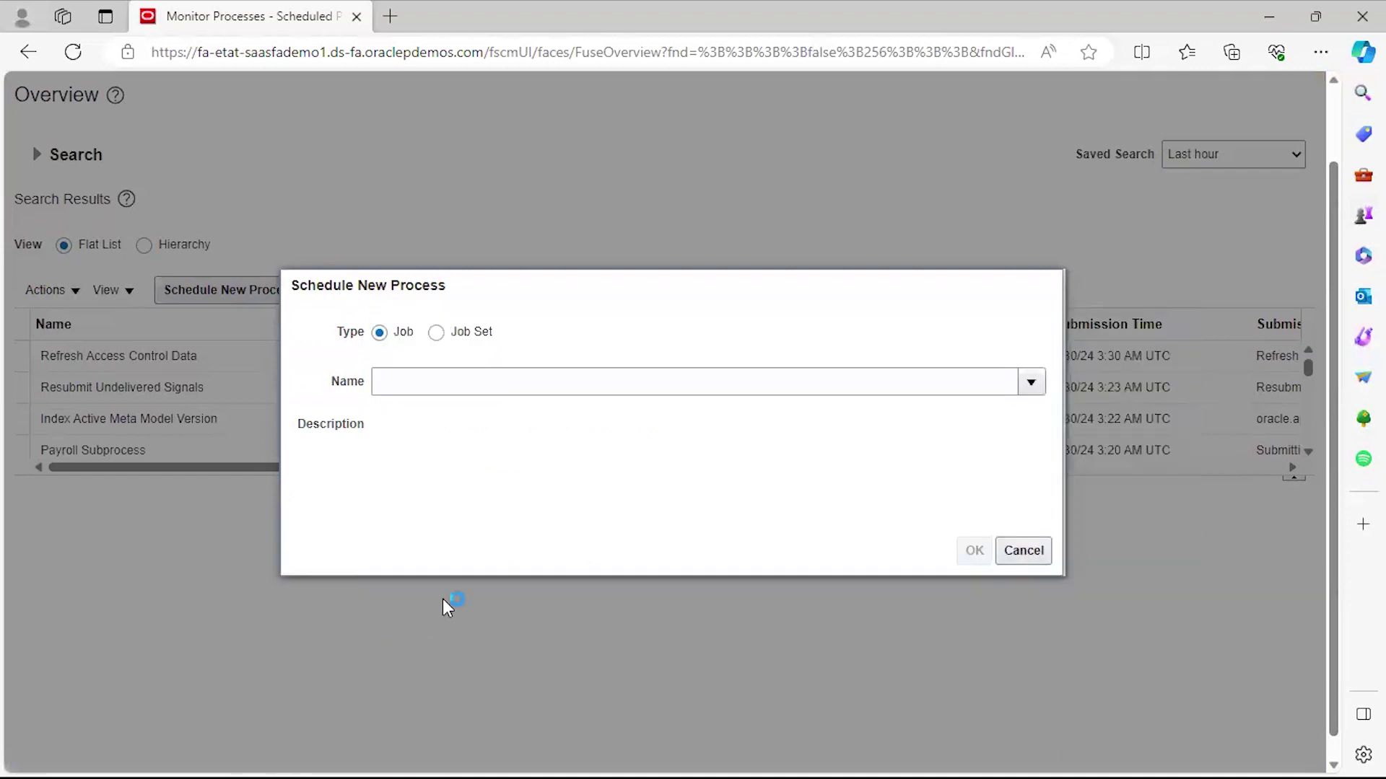
{"action": "left_click", "coordinate": [280, 391]}
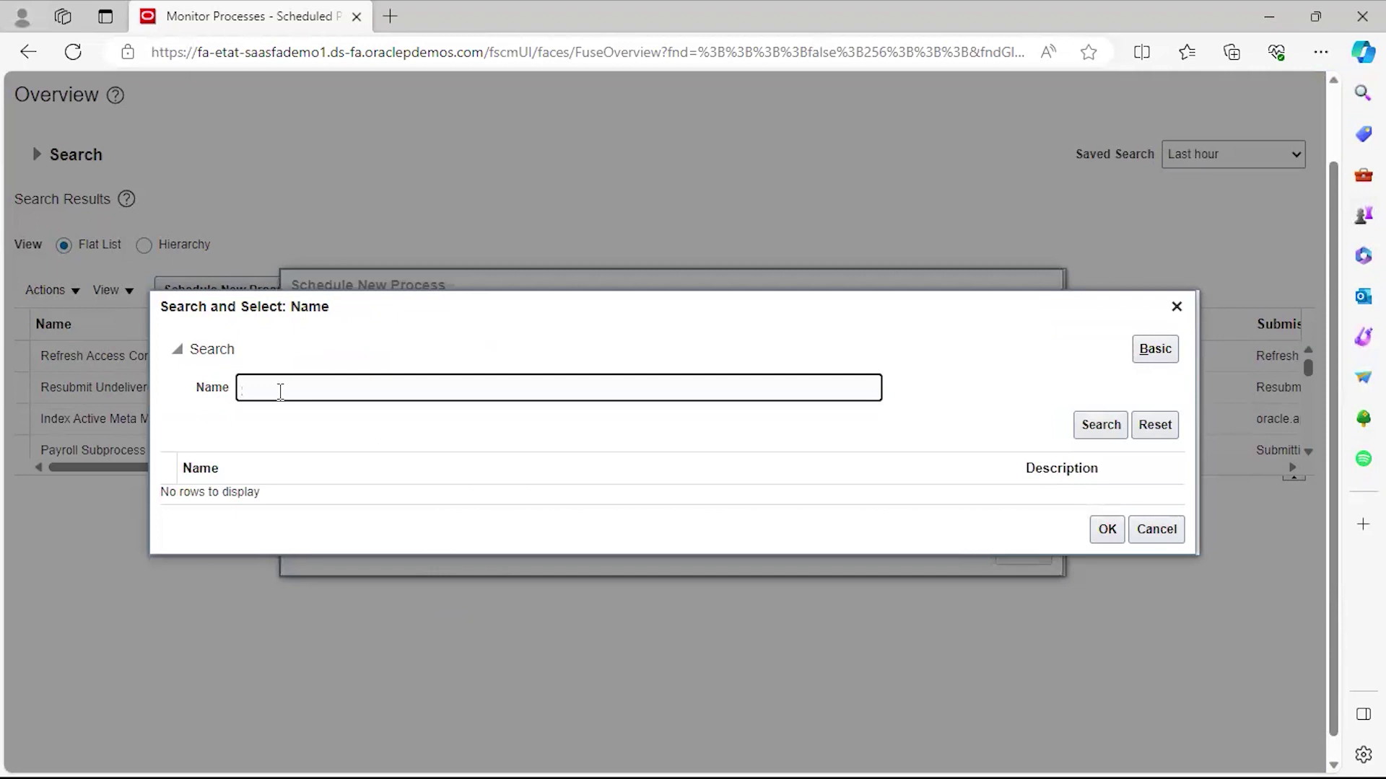
{"action": "key", "text": "alt+Tab"}
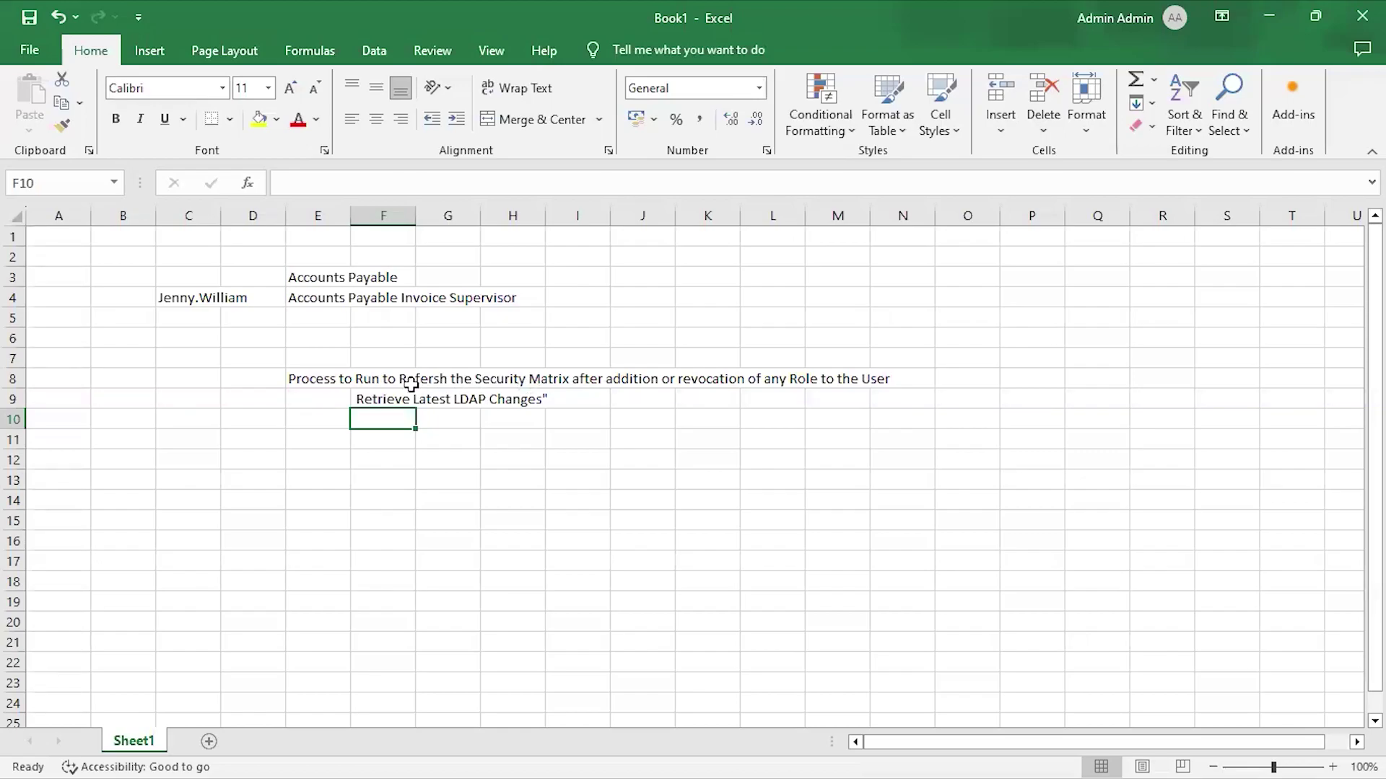
{"action": "key", "text": "alt+Tab"}
{"action": "key", "text": "alt+Tab"}
{"action": "left_click", "coordinate": [397, 395]}
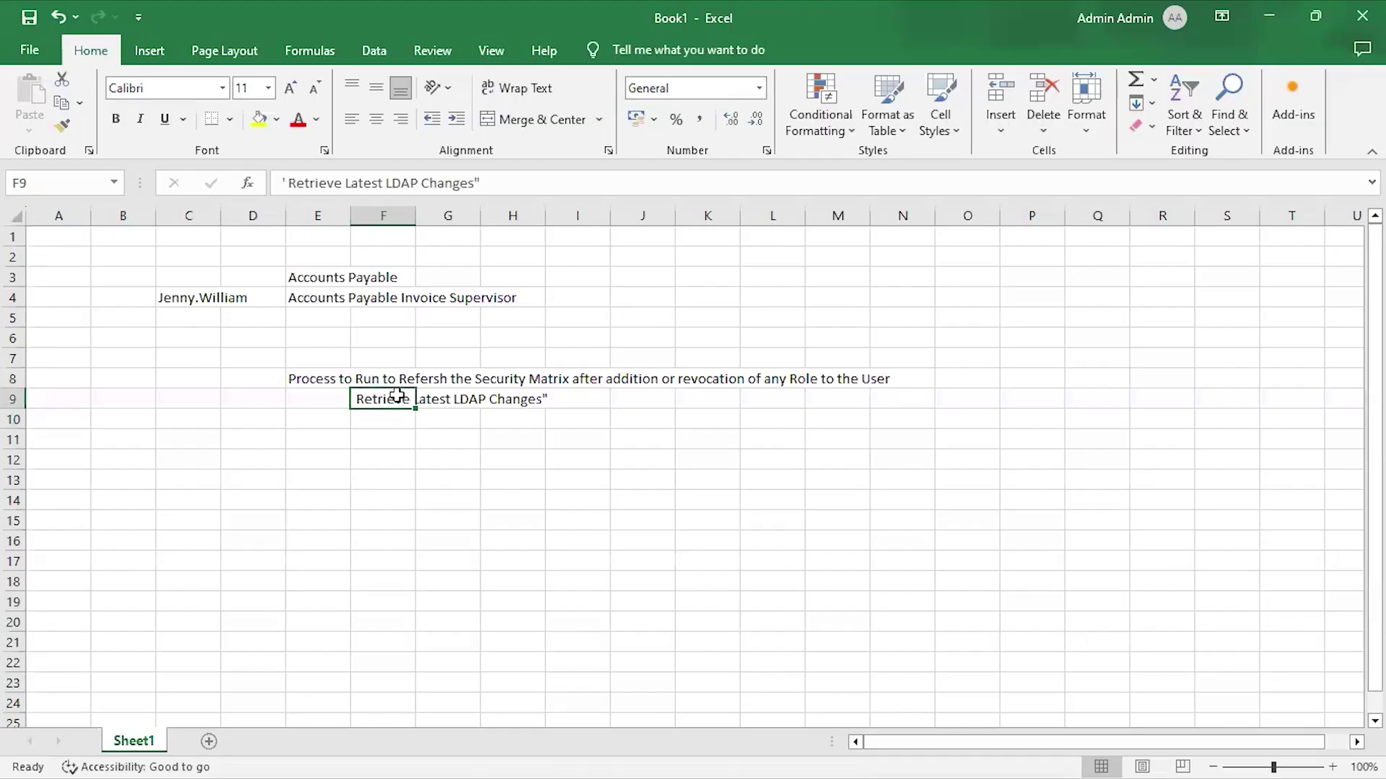
{"action": "key", "text": "alt+Tab"}
{"action": "key", "text": "alt+Tab"}
{"action": "key", "text": "alt+Tab"}
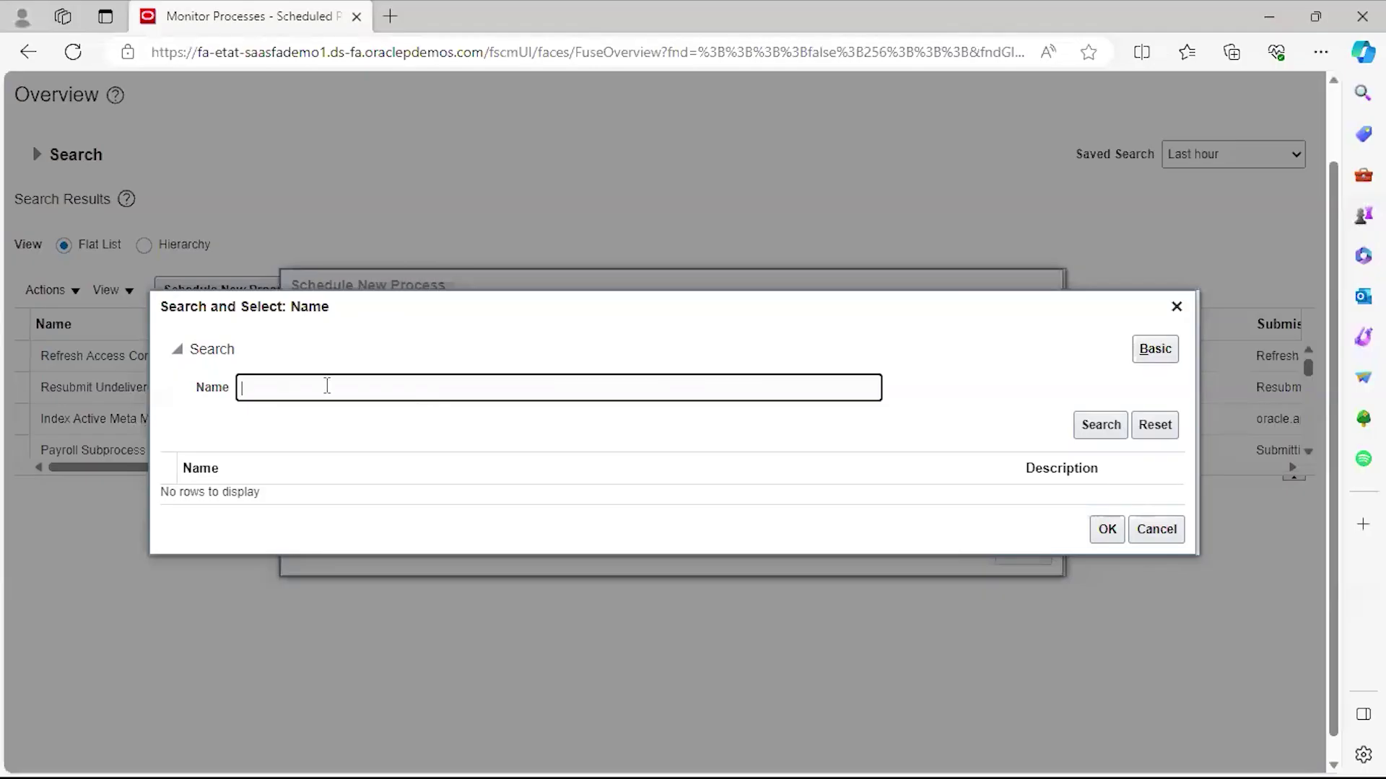
Search jobs with %Retrieve%LDAP% and select Retrieve Latest LDAP Changes as the process.
{"action": "type", "text": "%Retrieve%LDAP%"}
{"action": "left_click", "coordinate": [1112, 432]}
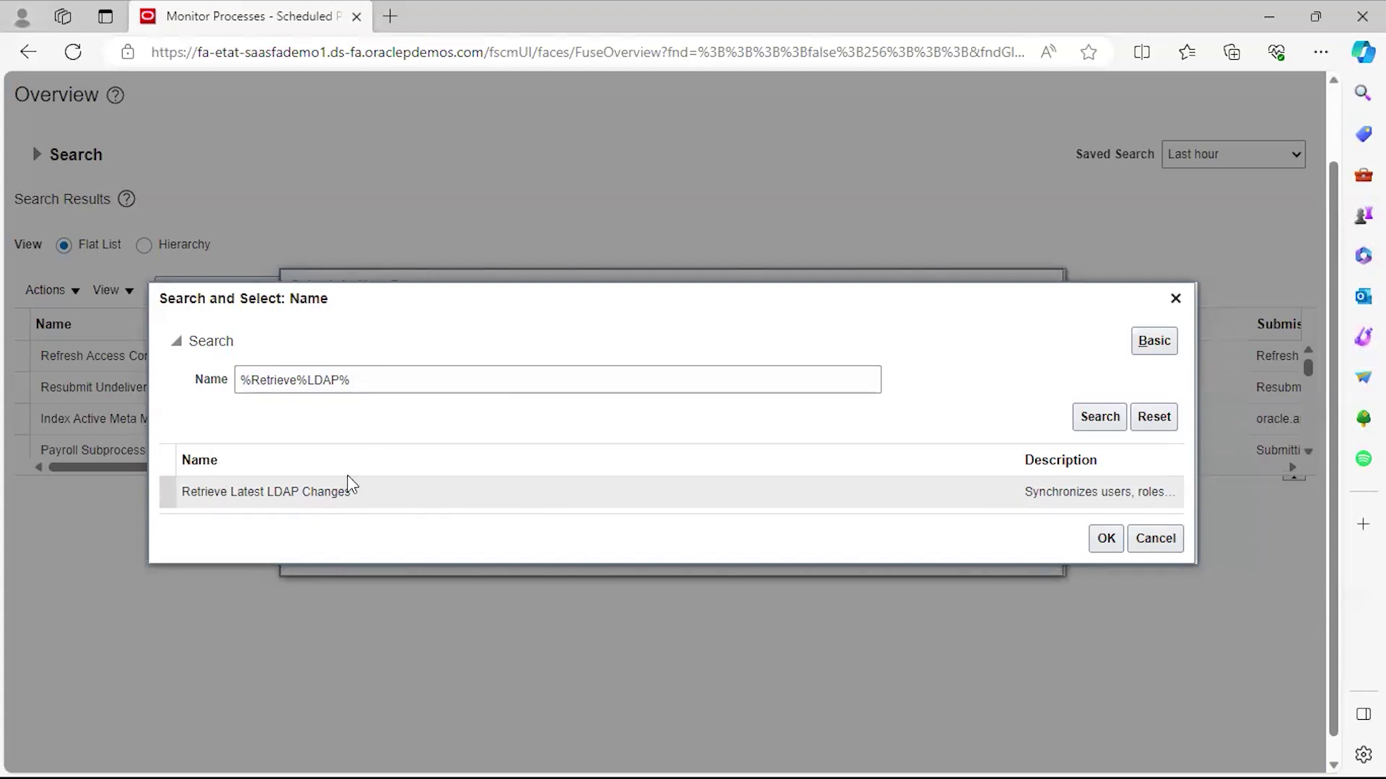
{"action": "left_click", "coordinate": [215, 498]}
{"action": "left_click", "coordinate": [1103, 543]}
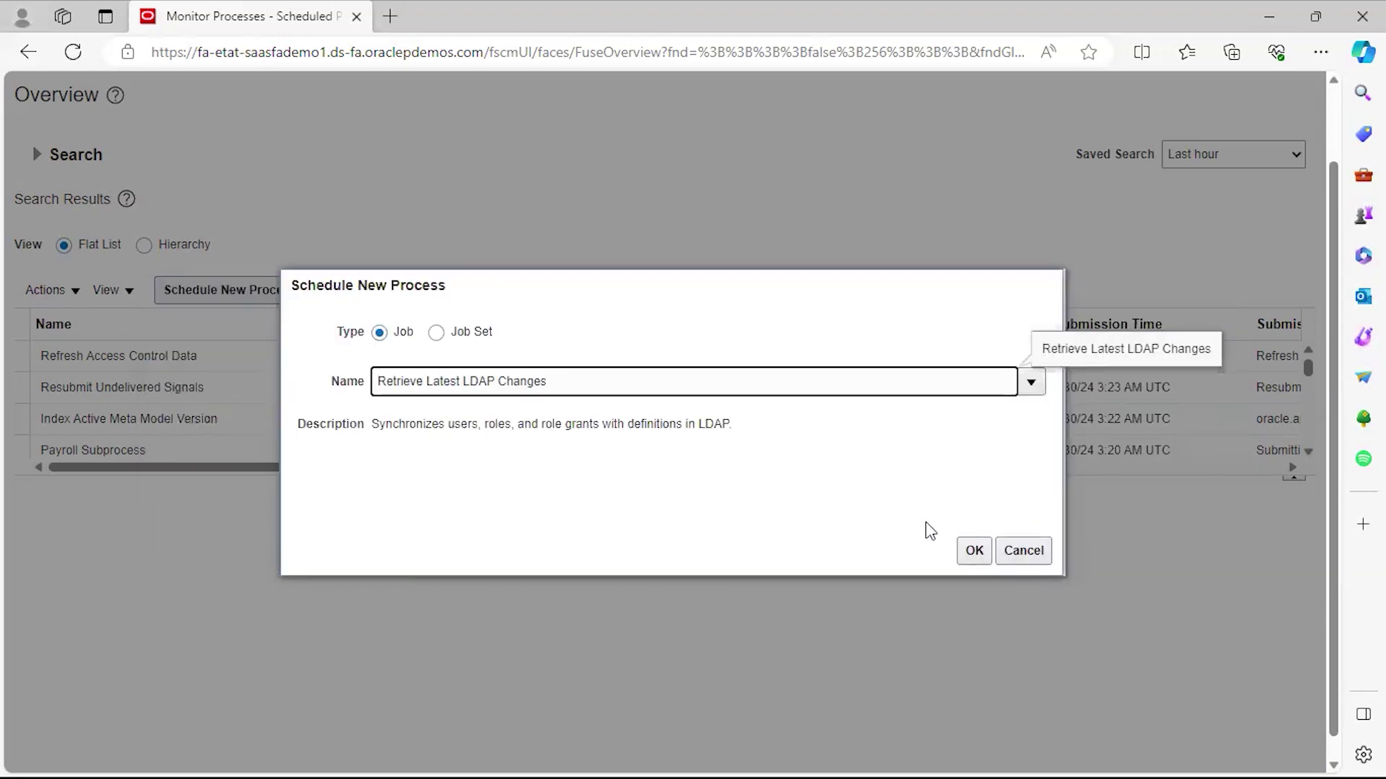
{"action": "left_click", "coordinate": [974, 556]}
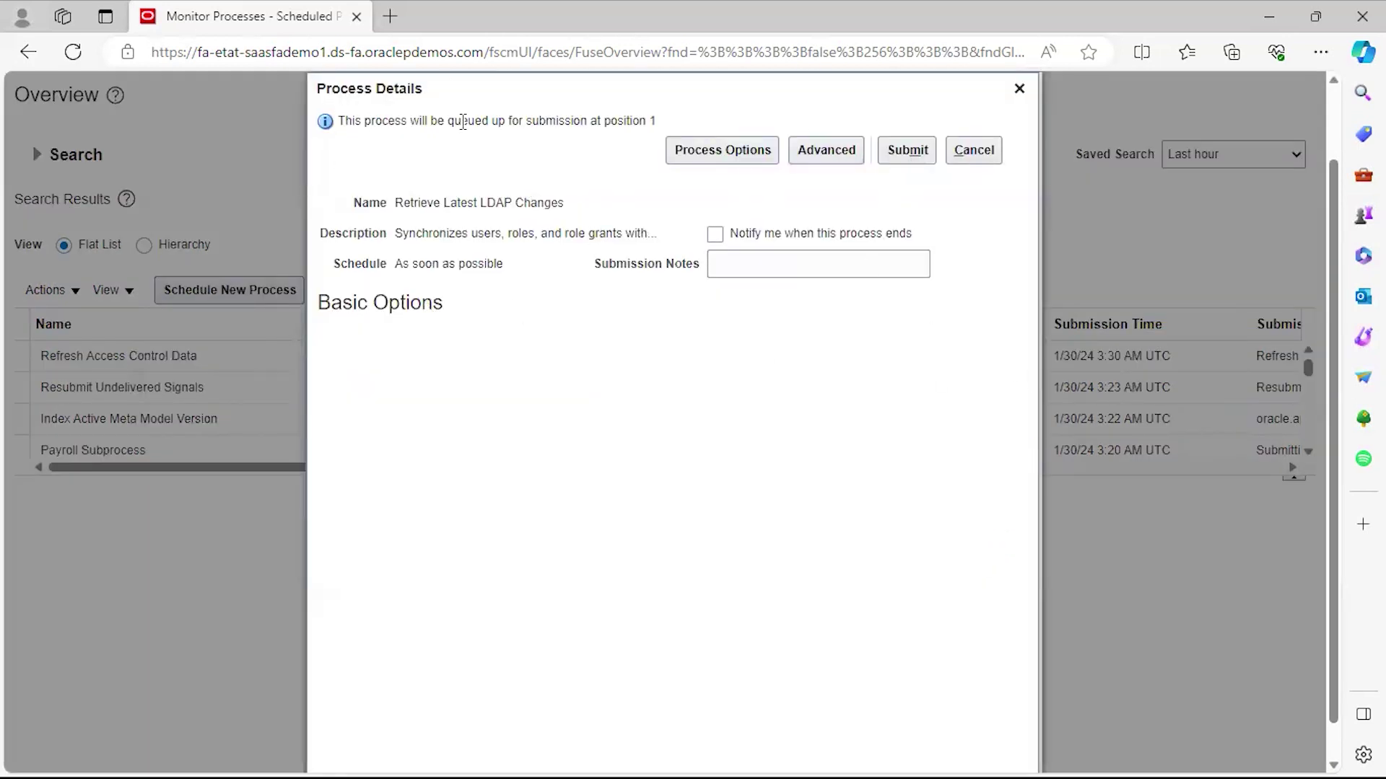
Submit the process (number 6650751), dismiss the confirmation, and refresh the process list.
{"action": "left_click", "coordinate": [908, 151]}
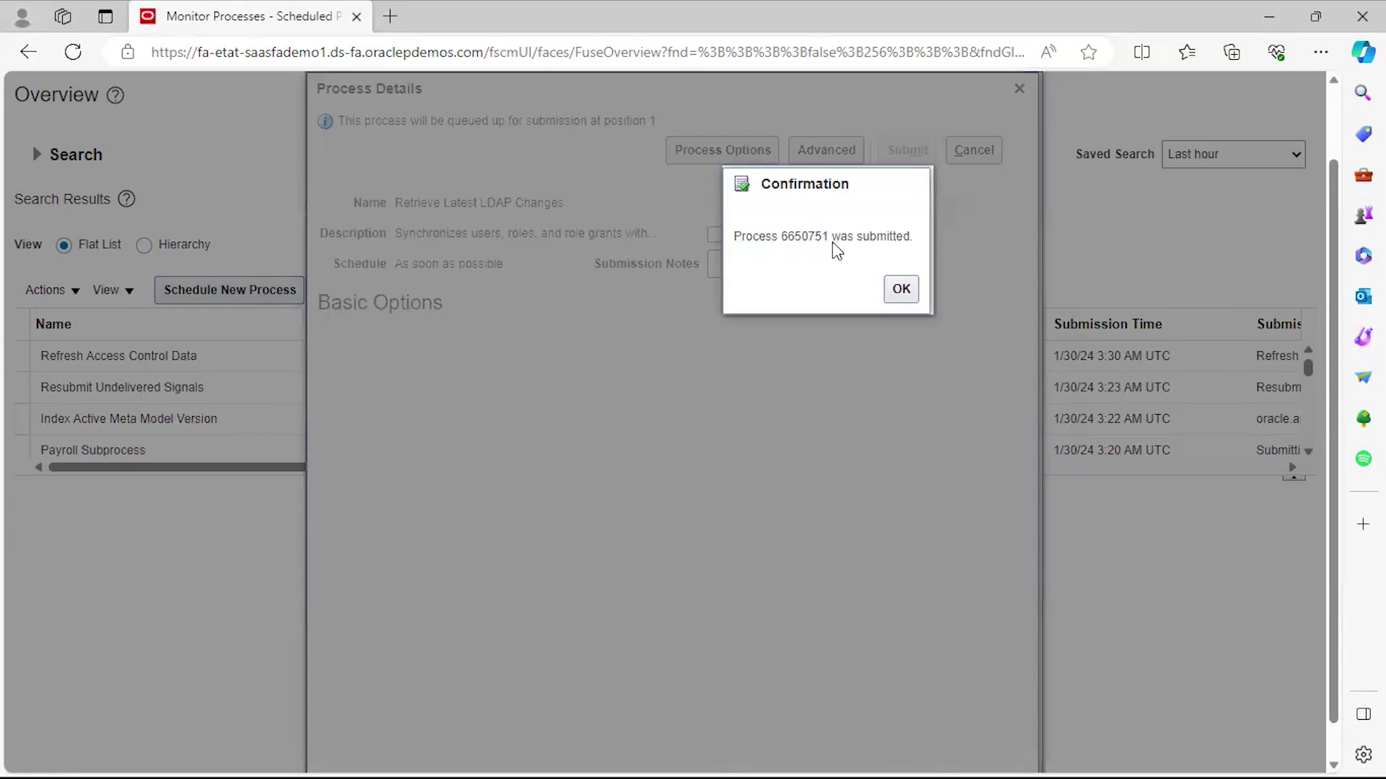
{"action": "left_click", "coordinate": [898, 288]}
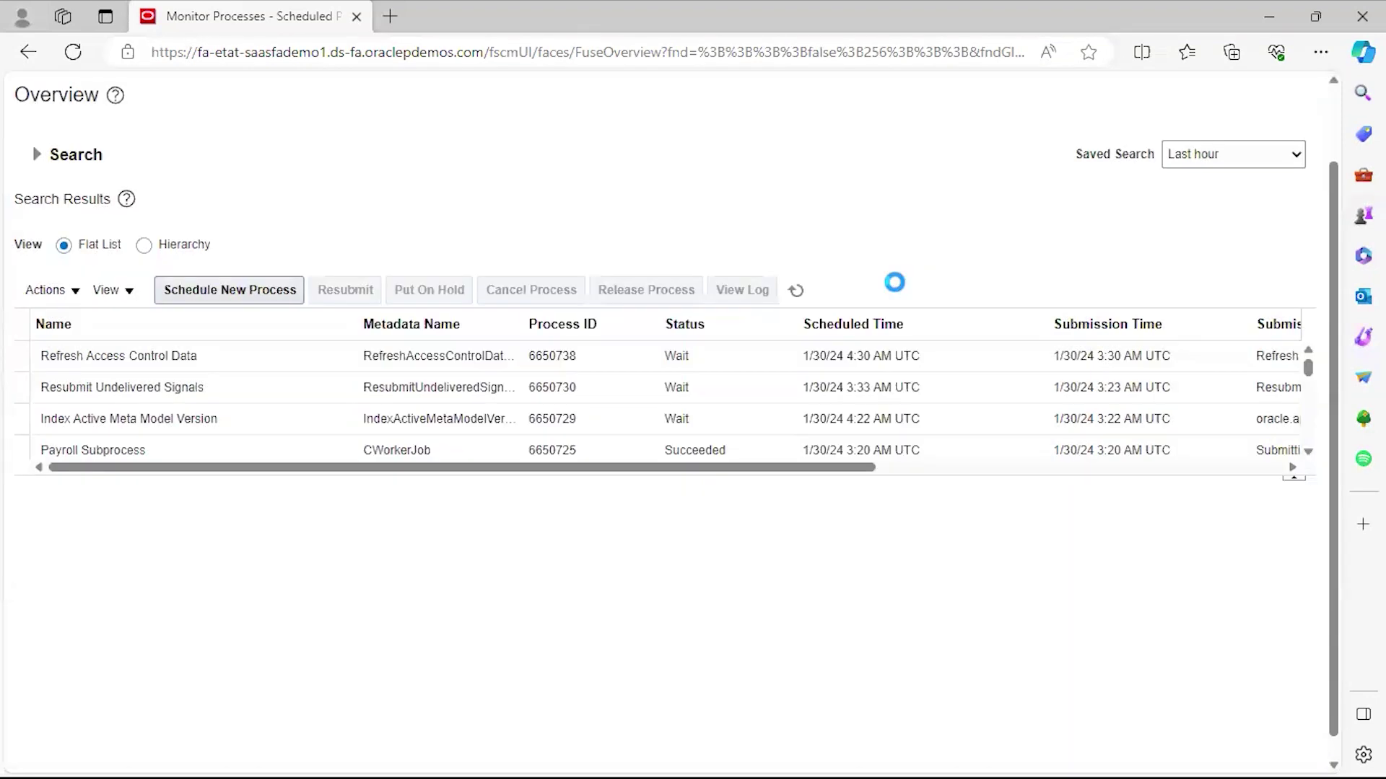
{"action": "left_click", "coordinate": [796, 291]}
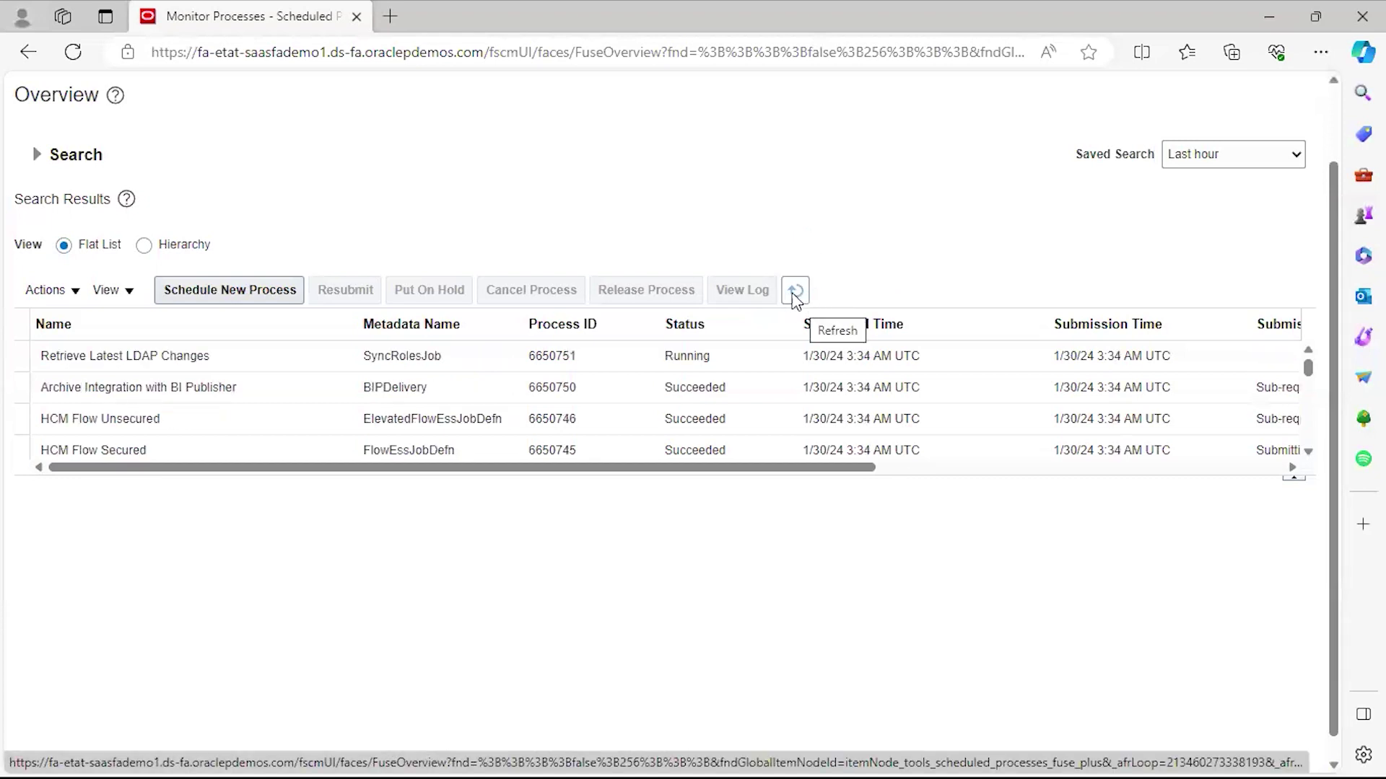
Select the Retrieve Latest LDAP Changes process (6650751) in the refreshed Scheduled Processes list.
{"action": "left_click", "coordinate": [216, 360]}
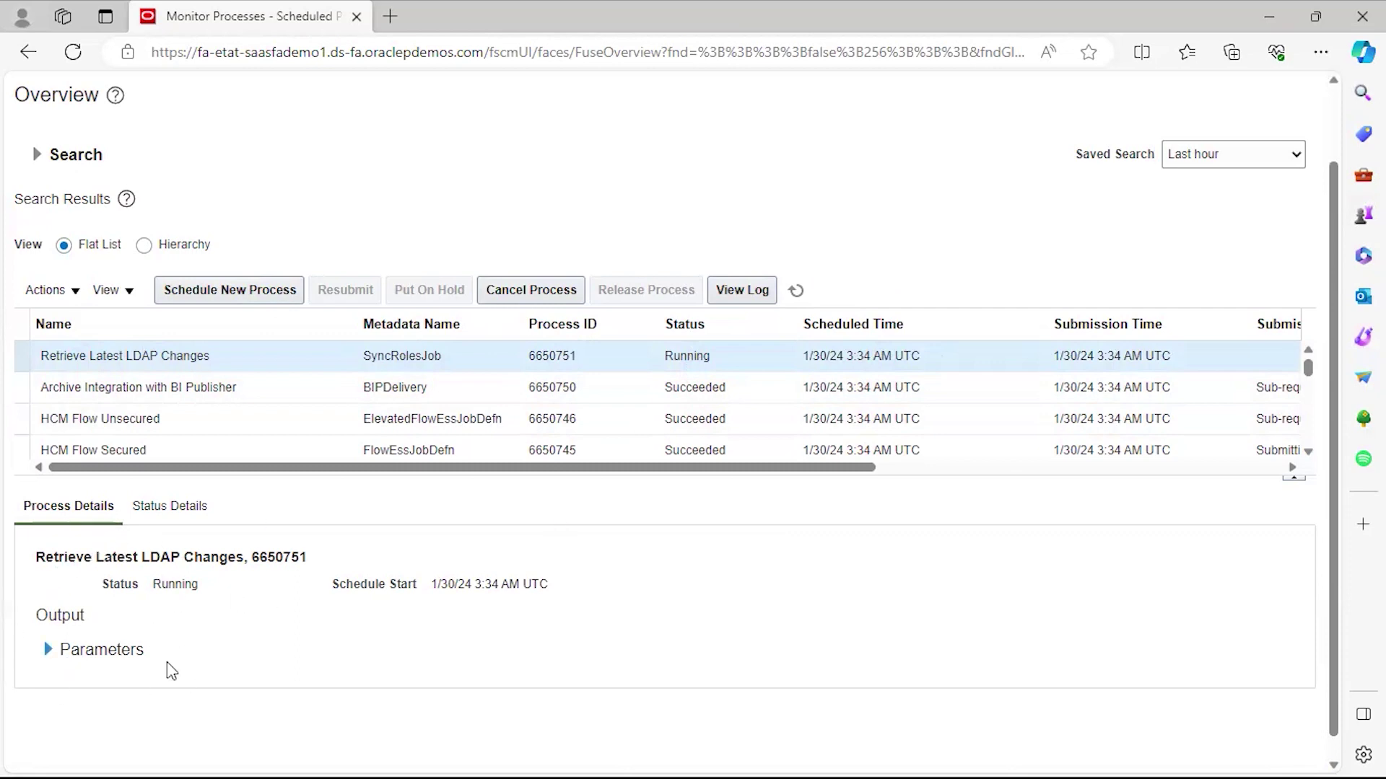
{"action": "left_click", "coordinate": [798, 294]}
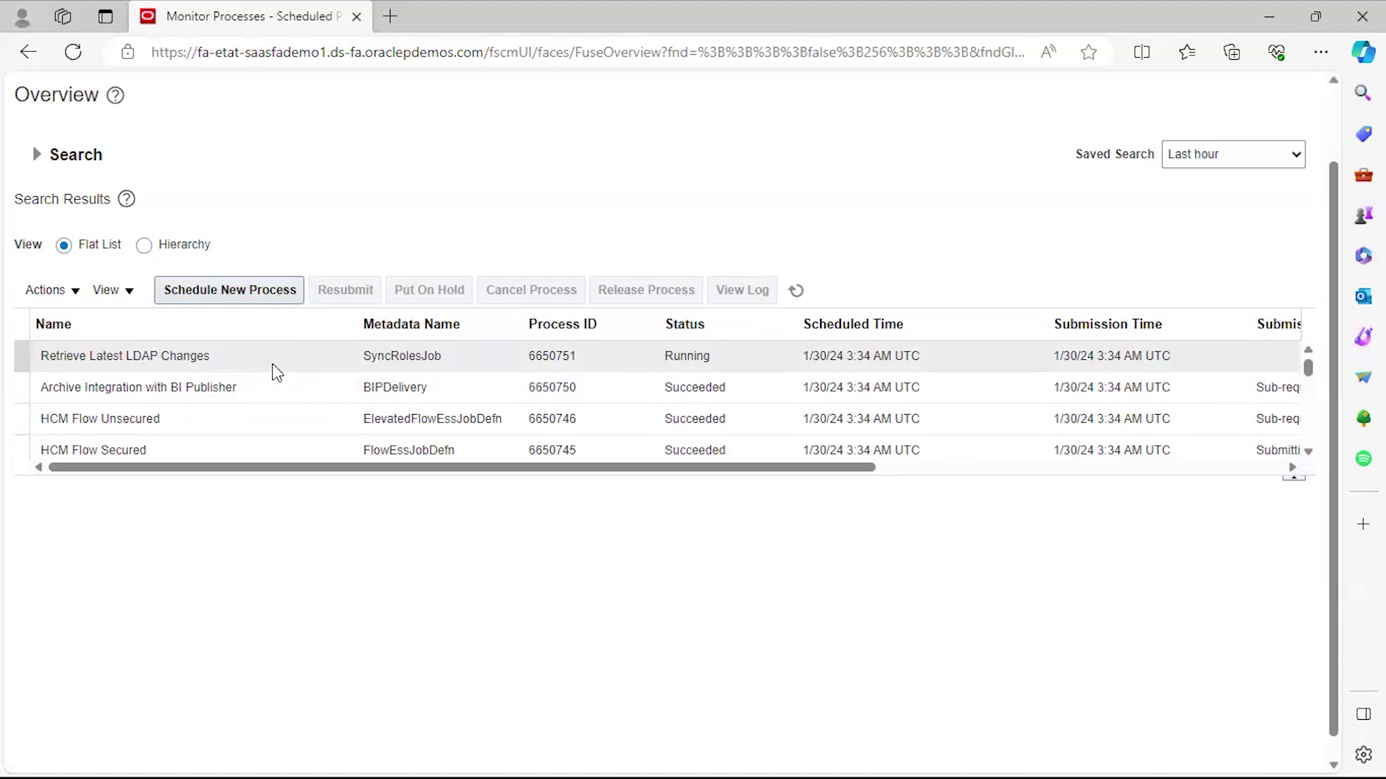
{"action": "left_click", "coordinate": [758, 361]}
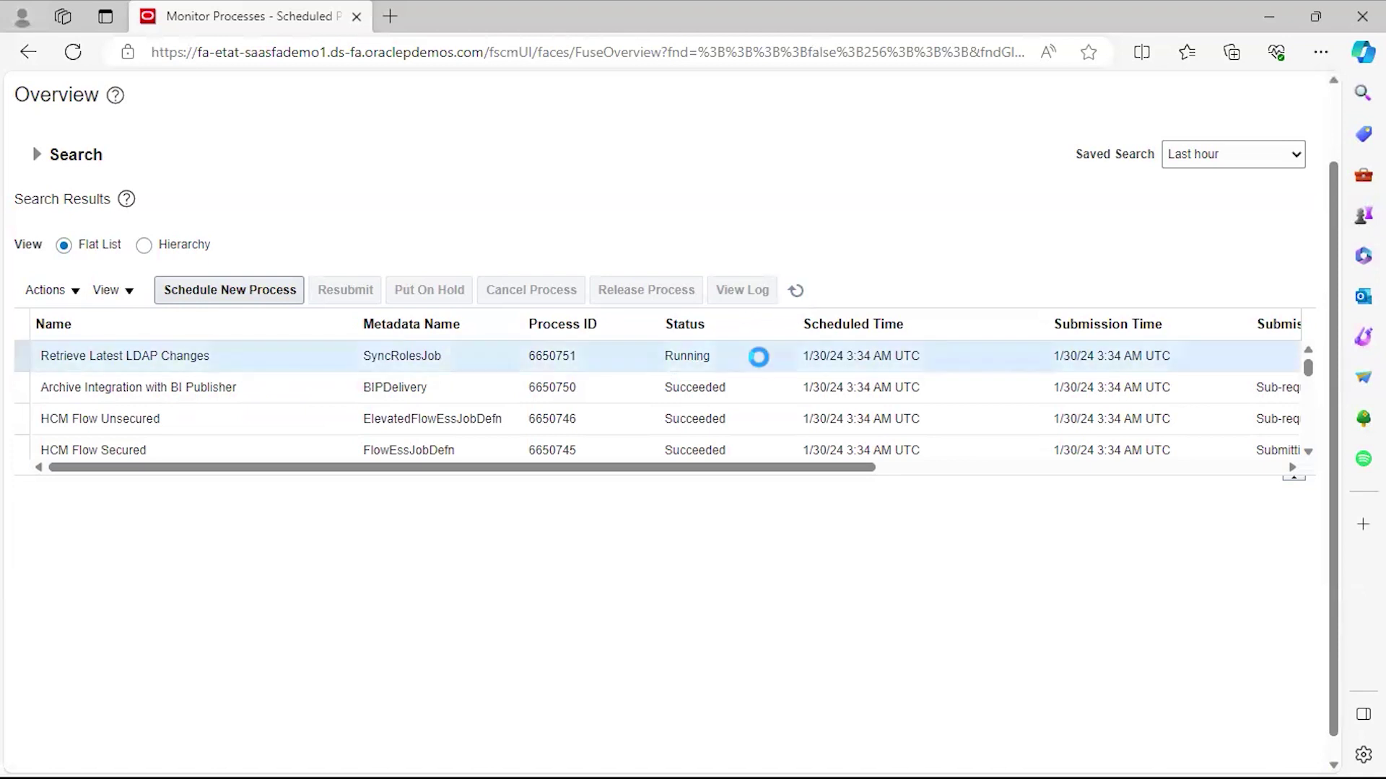
Keep refreshing until process 6650751 shows Running, then return to the PowerPoint slide show.
{"action": "left_click", "coordinate": [797, 291]}
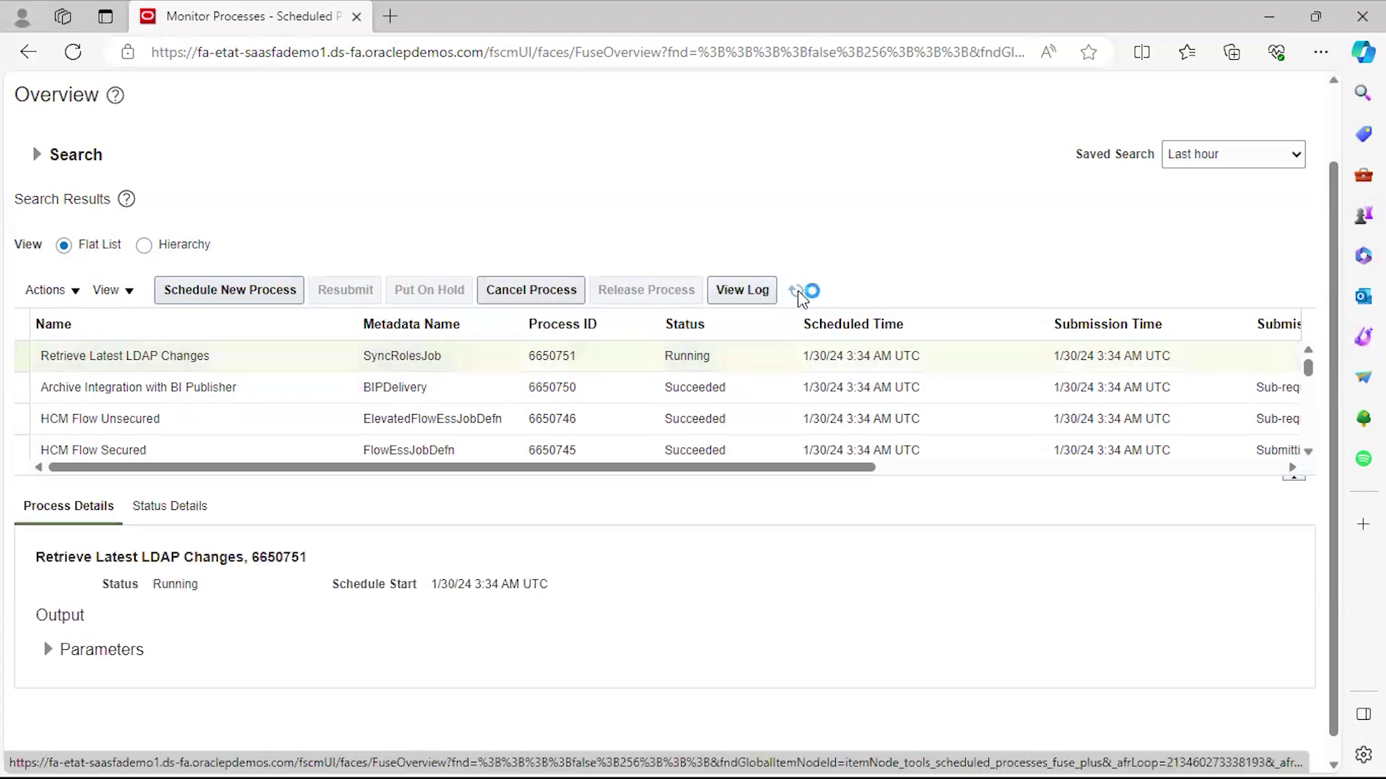
{"action": "left_click", "coordinate": [797, 291]}
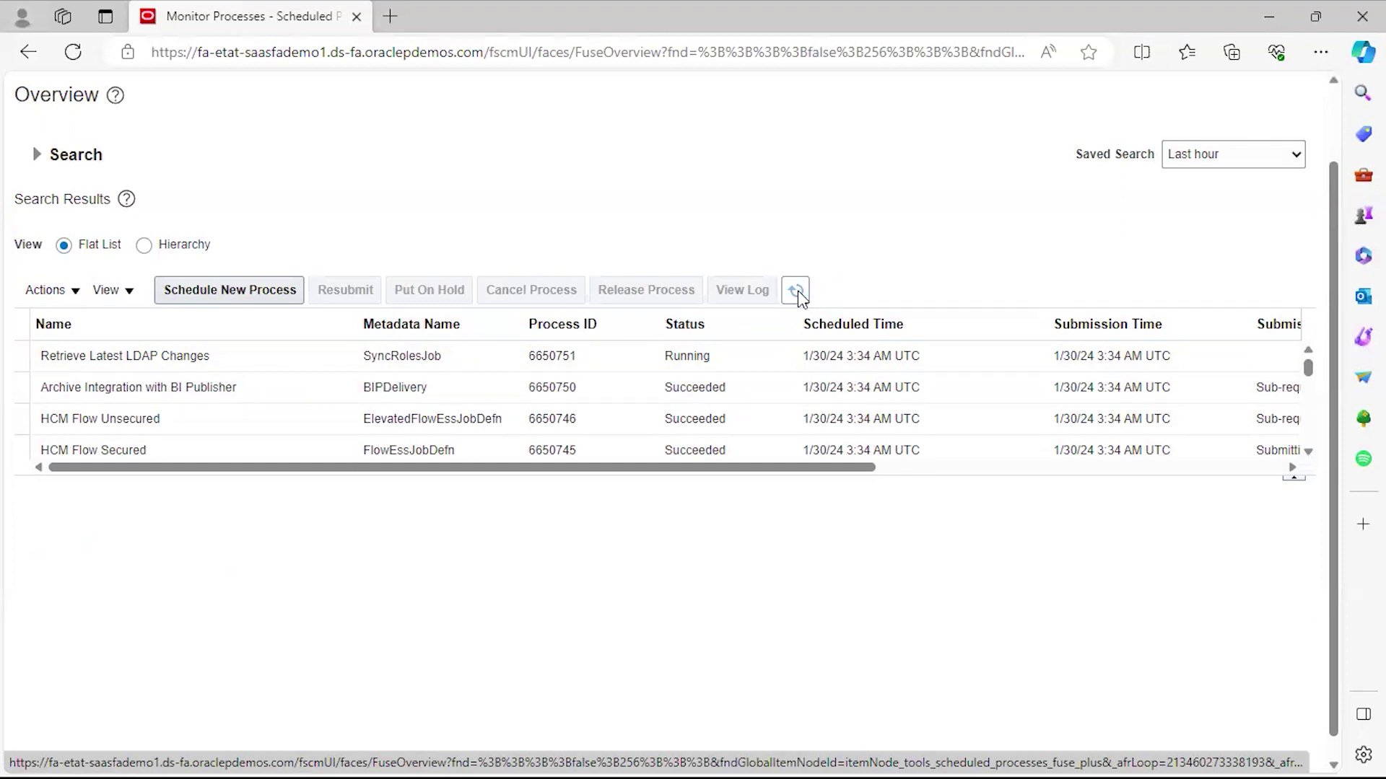
{"action": "left_click", "coordinate": [797, 291]}
{"action": "left_click", "coordinate": [798, 292]}
{"action": "left_click", "coordinate": [798, 292]}
{"action": "left_click", "coordinate": [798, 291]}
{"action": "left_click", "coordinate": [798, 291]}
{"action": "left_click", "coordinate": [797, 292]}
{"action": "left_click", "coordinate": [798, 291]}
{"action": "left_click", "coordinate": [797, 292]}
{"action": "left_click", "coordinate": [798, 291]}
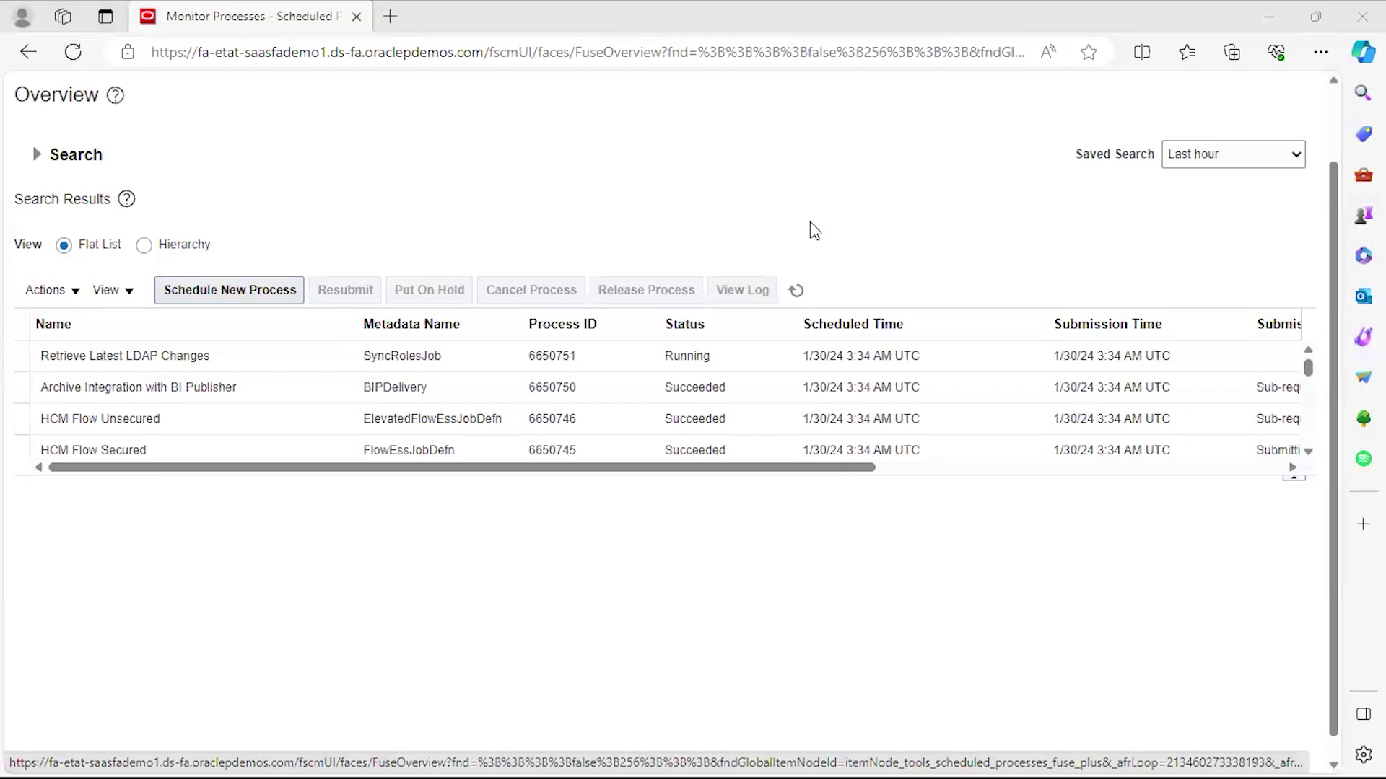
{"action": "key", "text": "alt+Tab"}
{"action": "key", "text": "alt+Tab"}
{"action": "key", "text": "alt+Tab"}
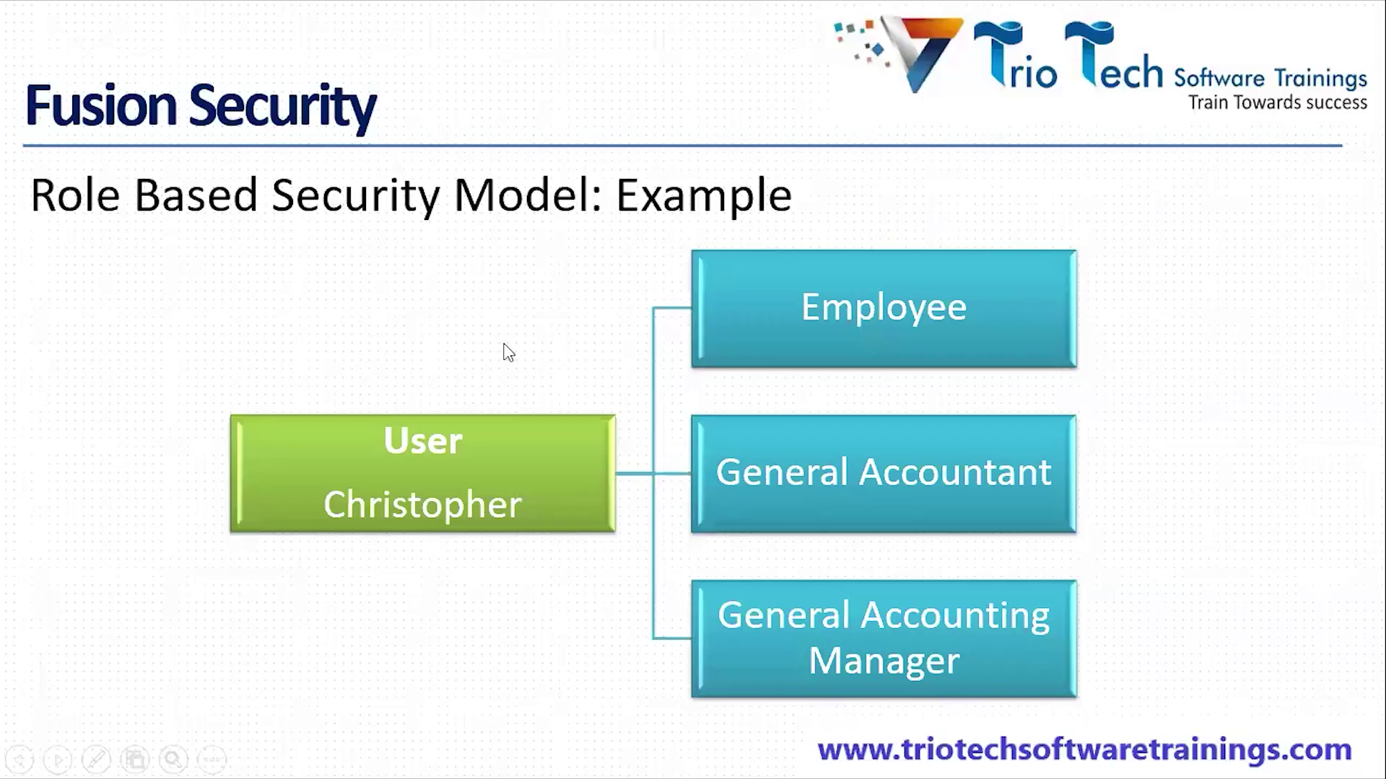